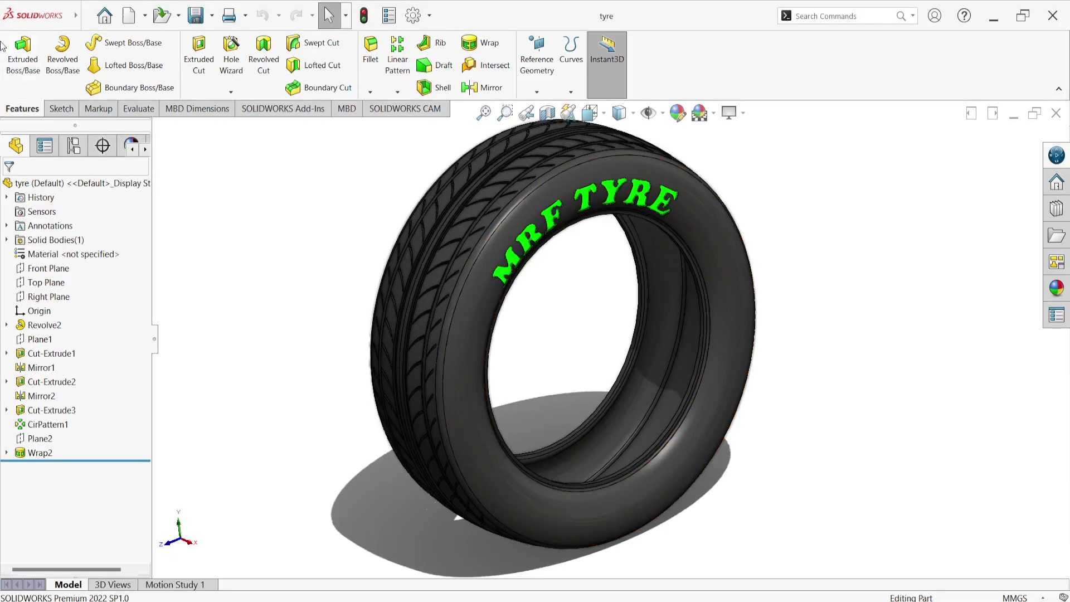
Create a new empty part document, Part1, with the Sketch toolbar showing
{"action": "left_click", "coordinate": [107, 17]}
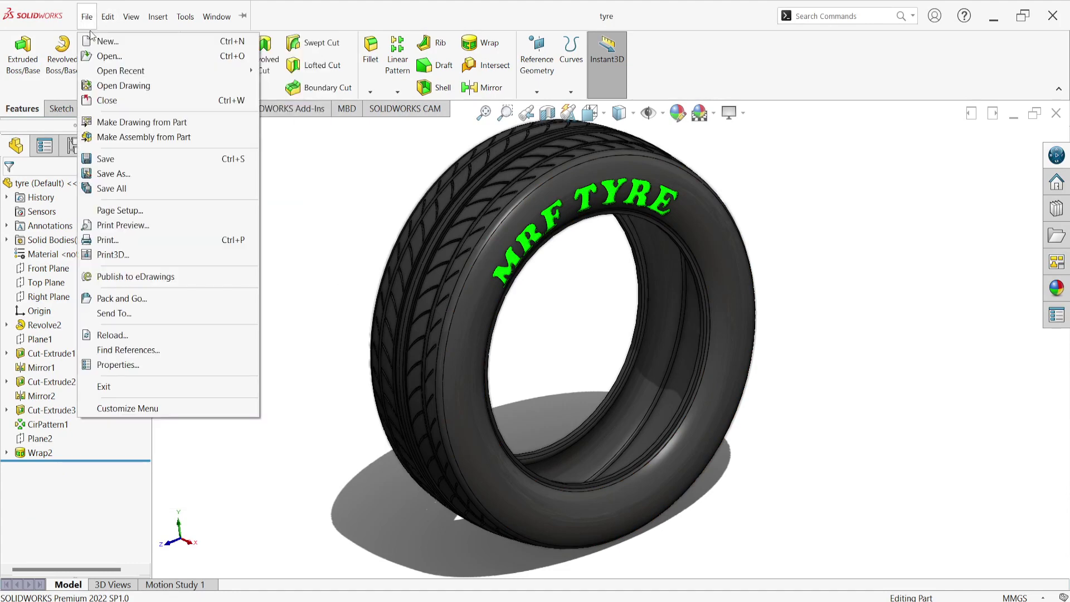
{"action": "left_click", "coordinate": [103, 41]}
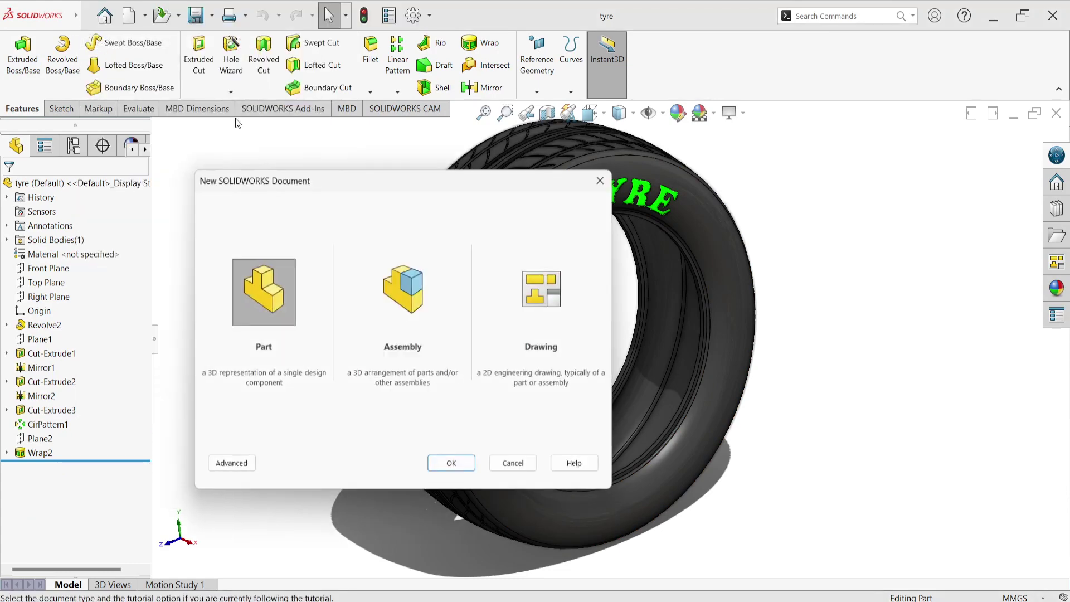
{"action": "double_click", "coordinate": [256, 304]}
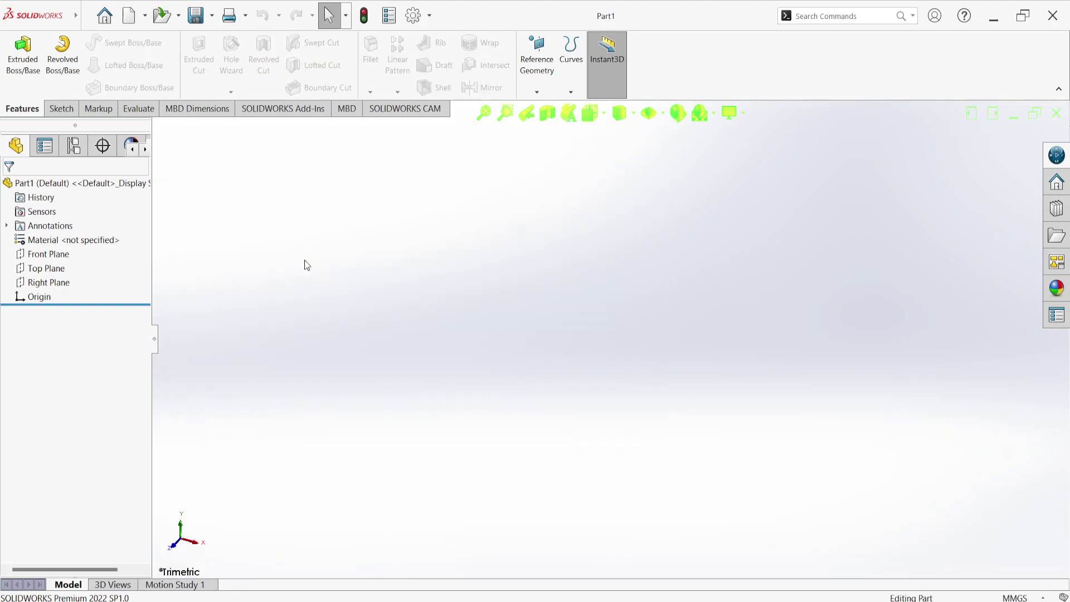
{"action": "left_click", "coordinate": [61, 109]}
Start a sketch on the Front Plane, then exit it without drawing anything
{"action": "left_click", "coordinate": [18, 53]}
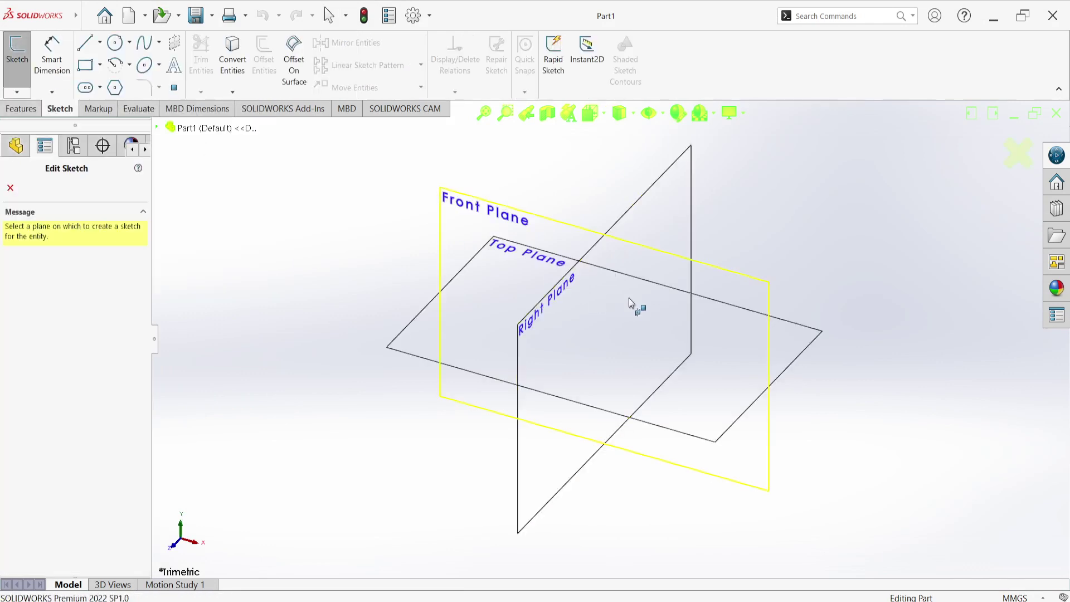
{"action": "left_click", "coordinate": [696, 284]}
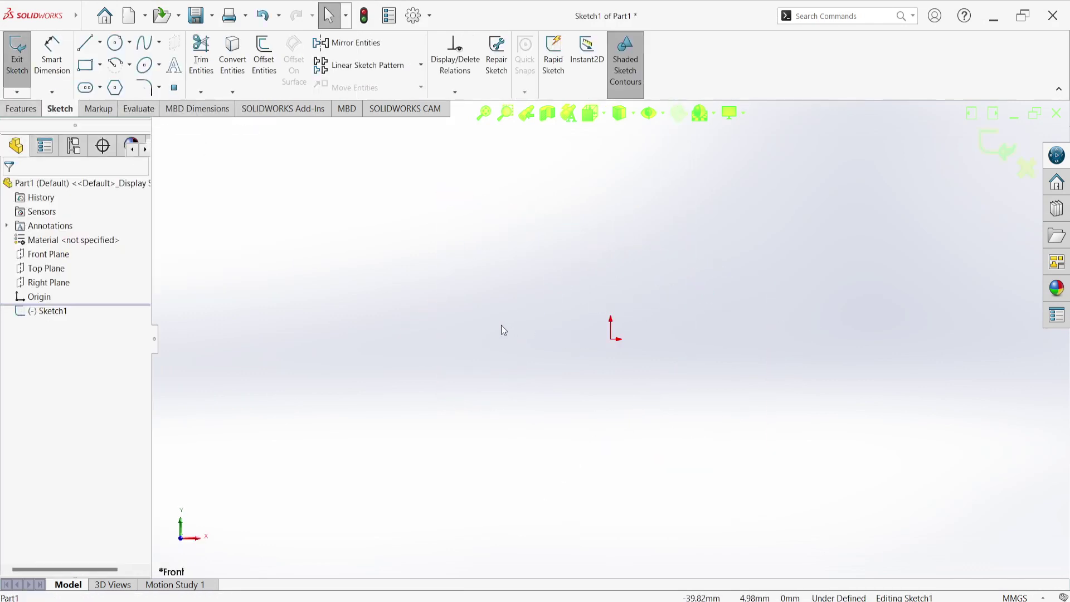
{"action": "left_click", "coordinate": [58, 253]}
{"action": "left_click", "coordinate": [61, 236]}
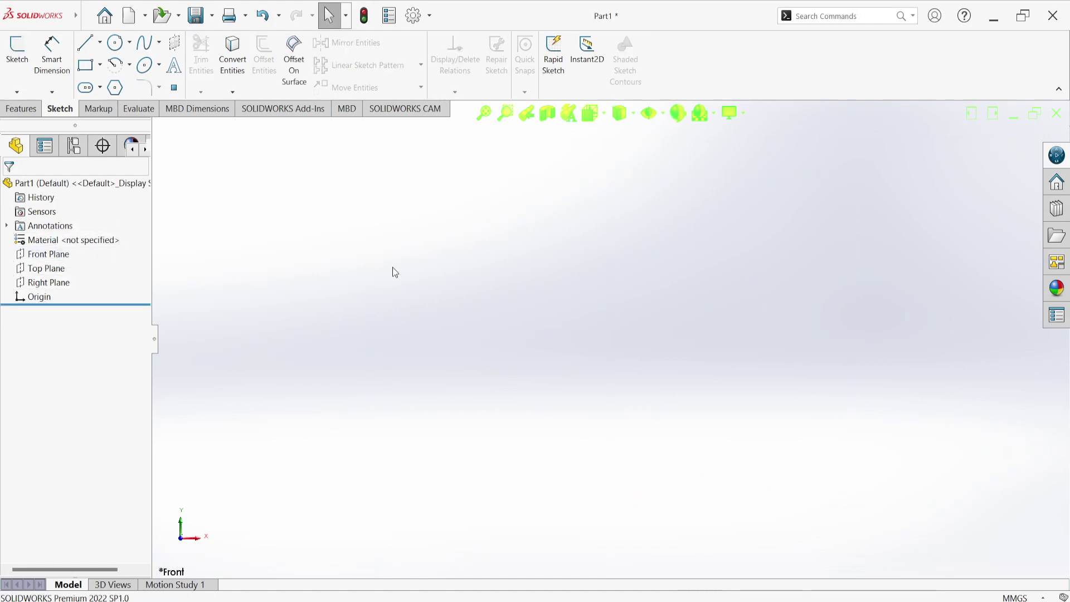
Open a fresh sketch (Sketch2) on the Front Plane with the Centerline tool active
{"action": "left_click", "coordinate": [62, 255]}
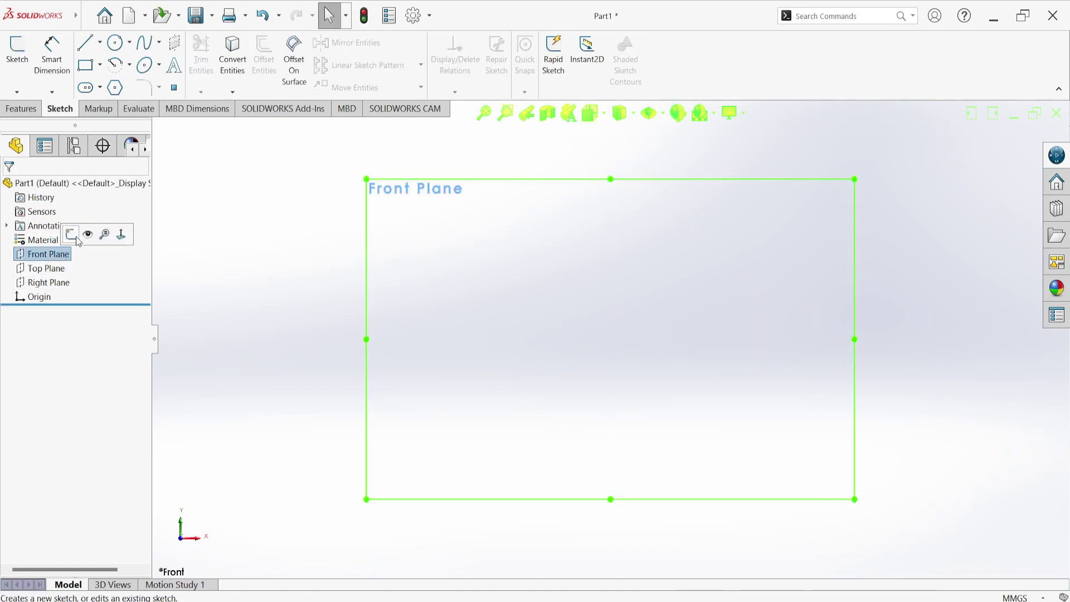
{"action": "left_click", "coordinate": [72, 235]}
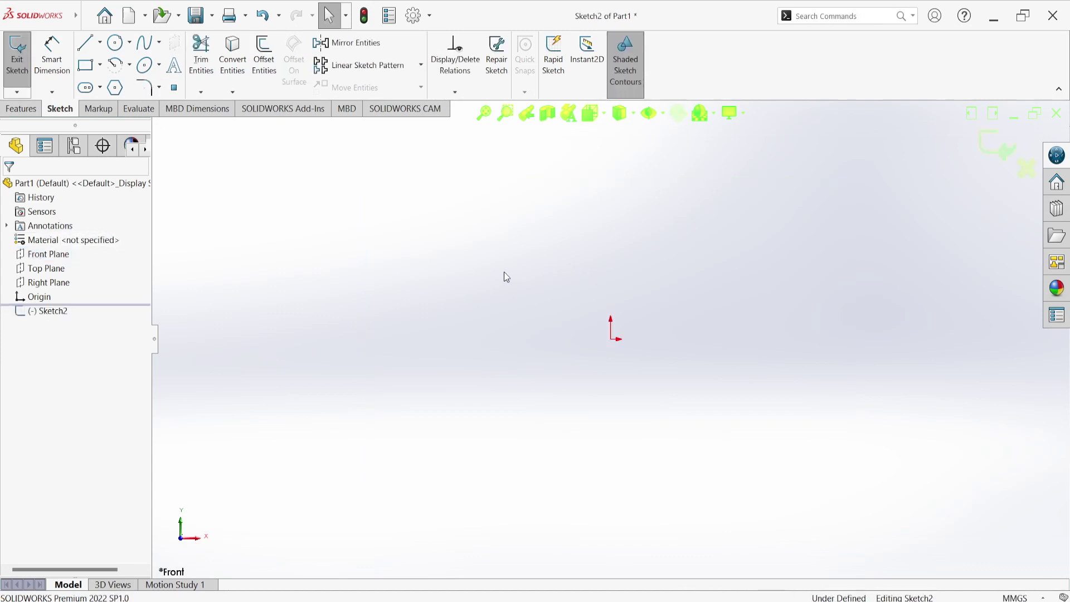
{"action": "left_click", "coordinate": [99, 48]}
{"action": "left_click", "coordinate": [109, 77]}
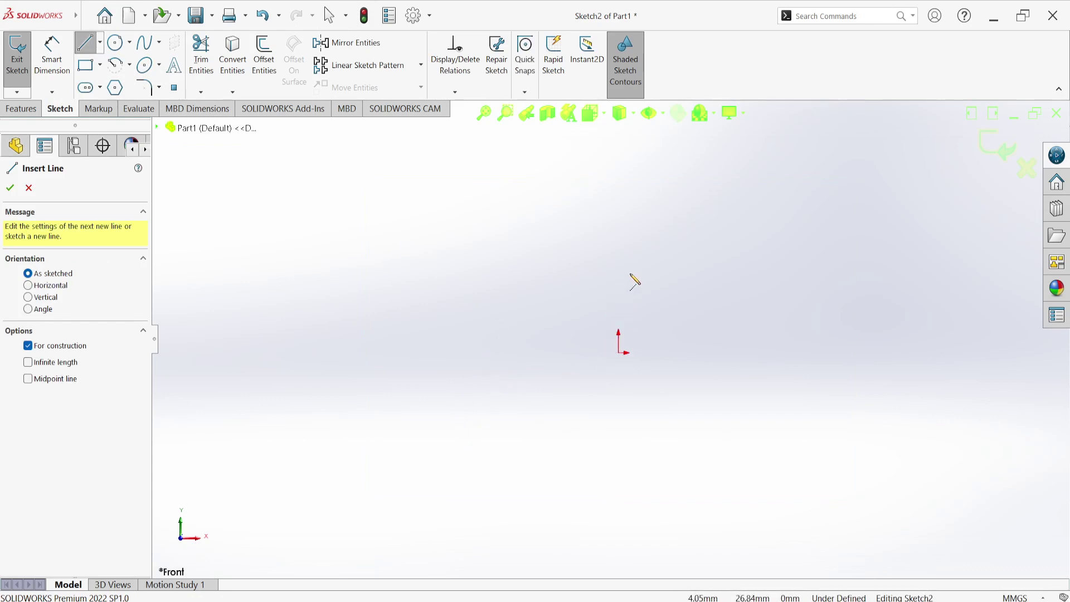
Draw a vertical centerline rising straight up from the origin
{"action": "scroll", "coordinate": [630, 287], "scroll_direction": "down", "scroll_amount": 2}
{"action": "middle_click_drag", "start_coordinate": [613, 362], "coordinate": [614, 386], "text": "ctrl"}
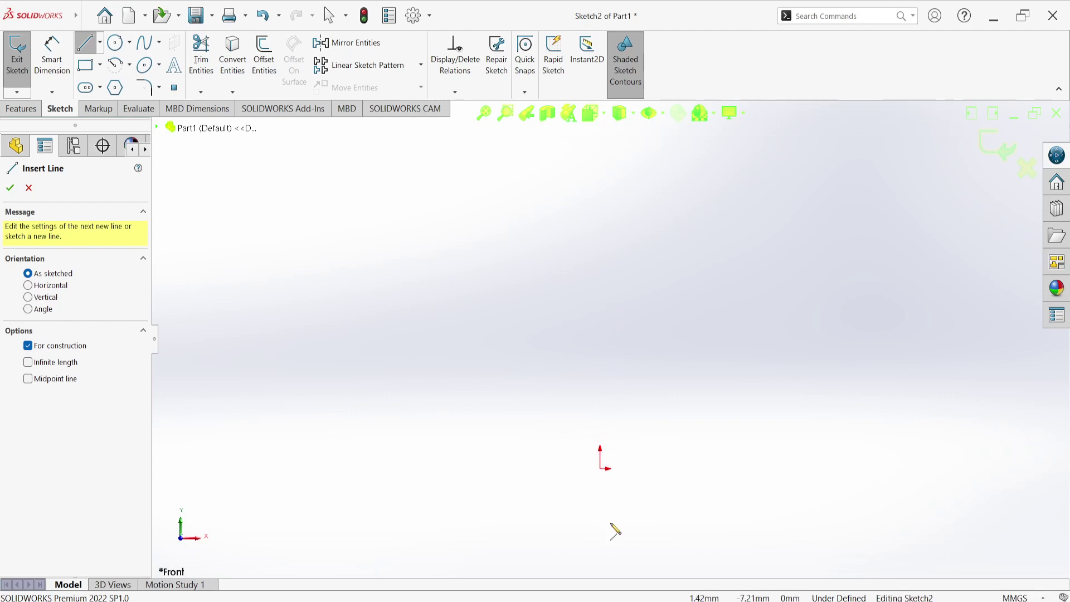
{"action": "left_click", "coordinate": [601, 469]}
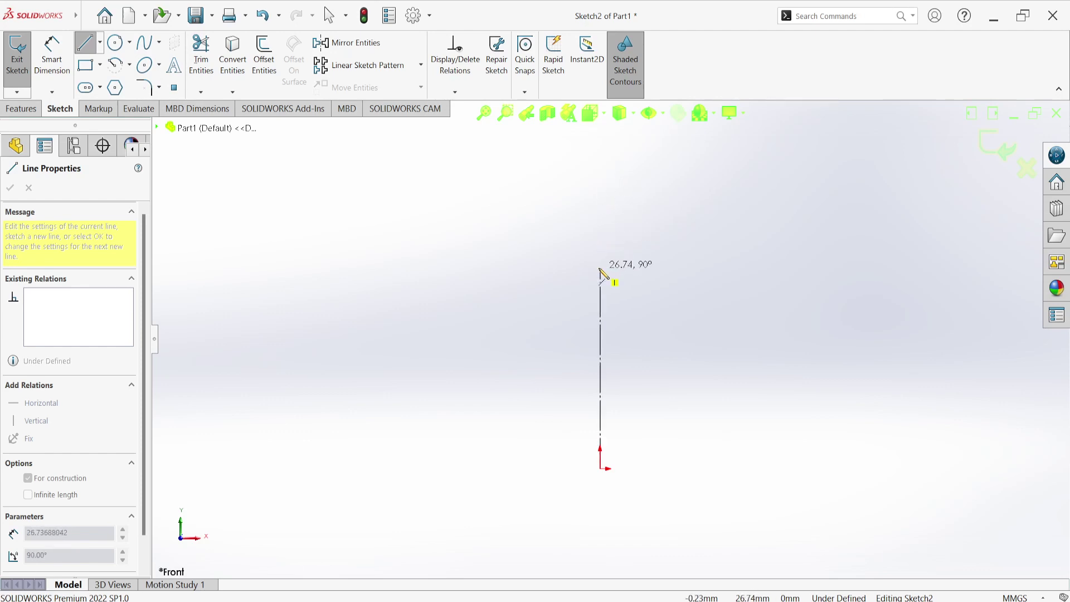
{"action": "left_click", "coordinate": [600, 269]}
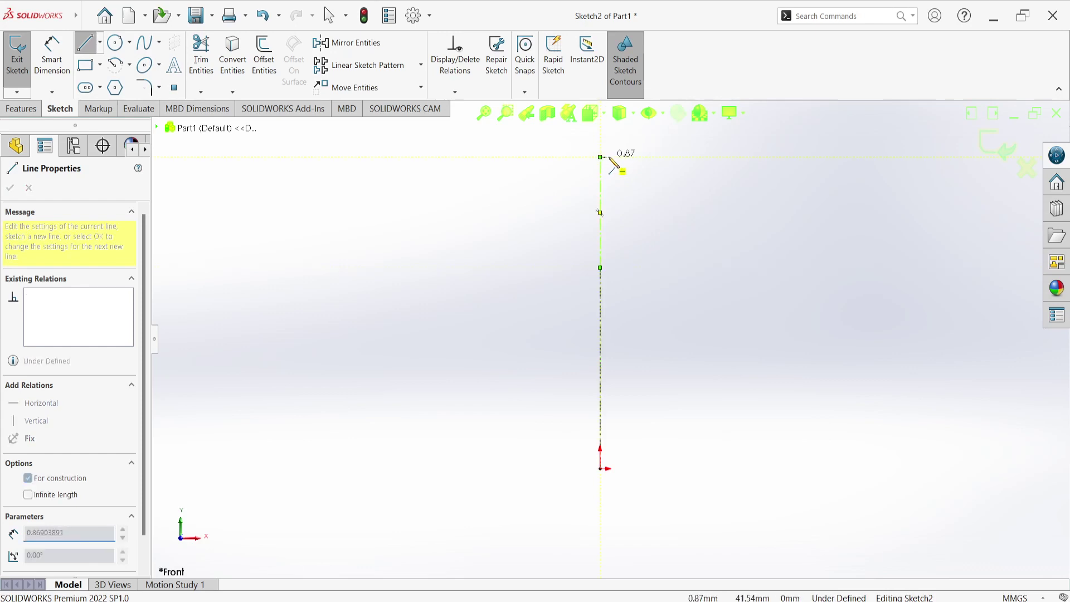
{"action": "left_click", "coordinate": [600, 157]}
{"action": "right_click", "coordinate": [610, 157]}
{"action": "left_click", "coordinate": [626, 163]}
{"action": "key", "text": "Escape"}
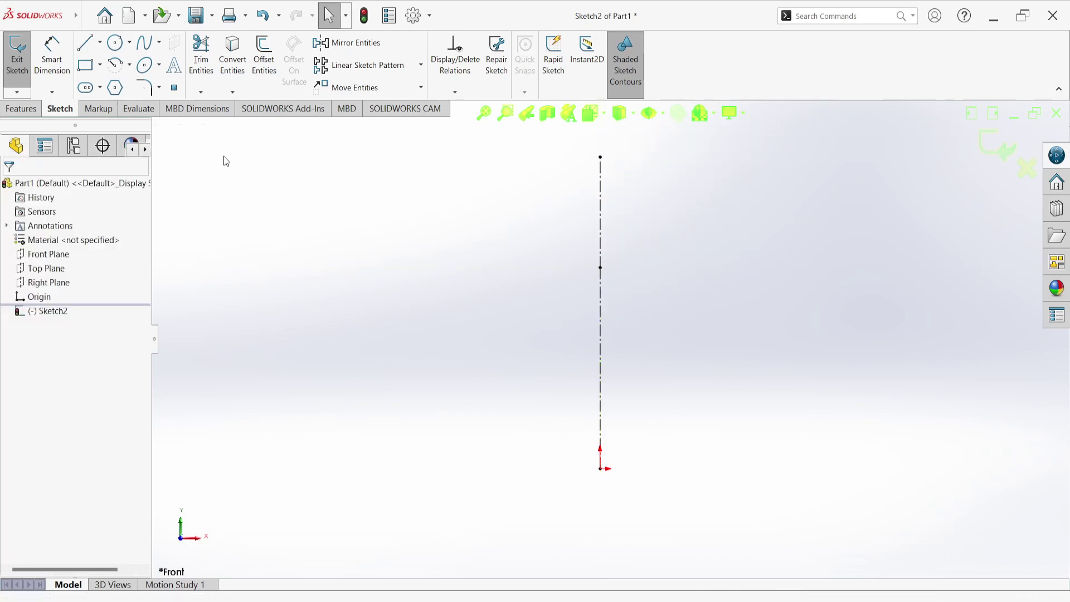
Draw a horizontal centerline crossing the vertical one partway up
{"action": "left_click", "coordinate": [100, 43]}
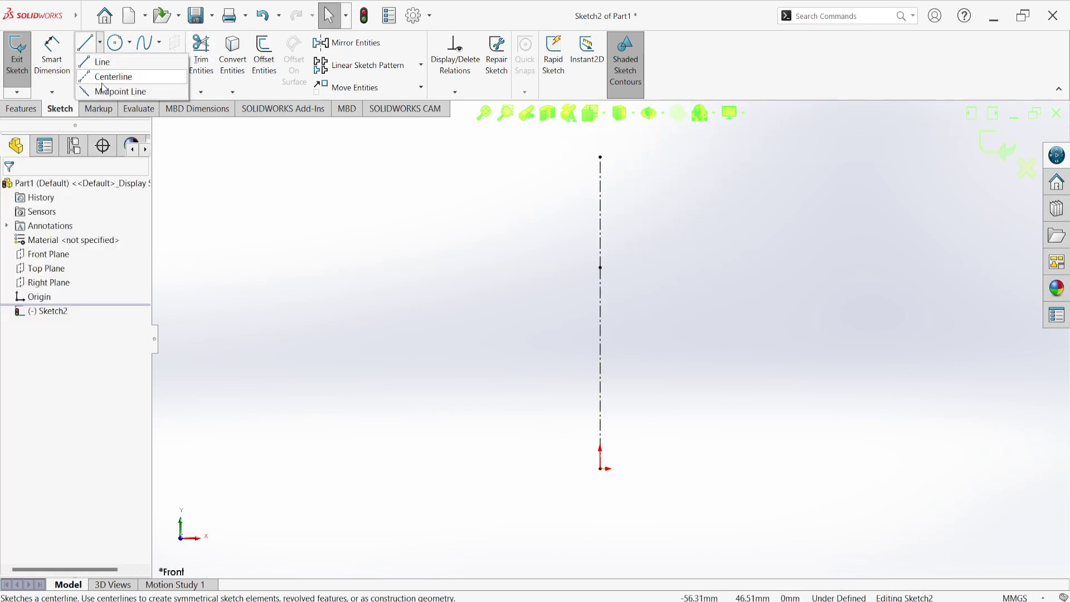
{"action": "left_click", "coordinate": [112, 77]}
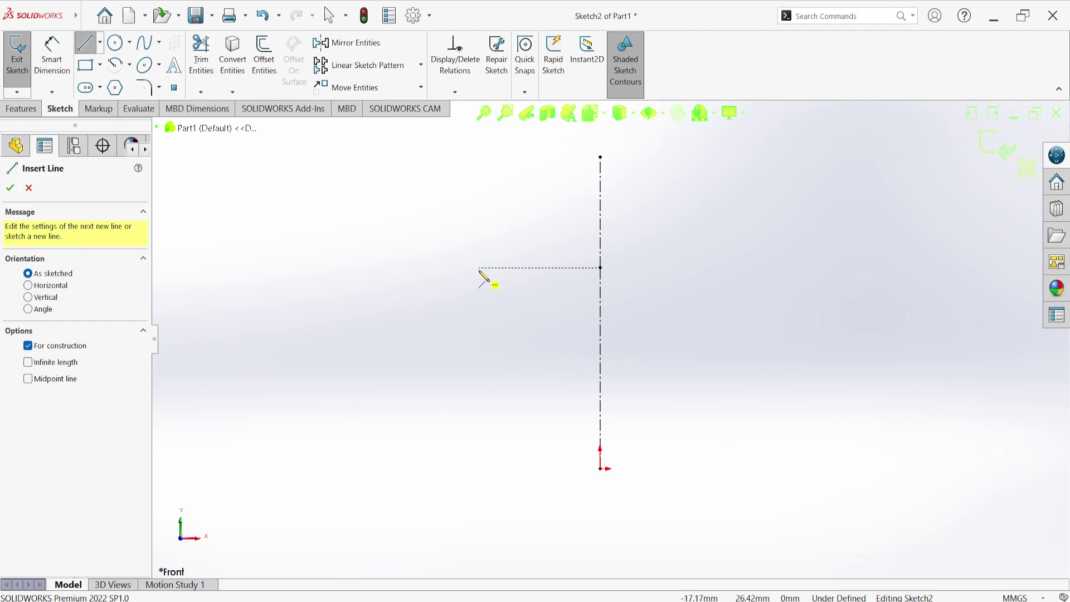
{"action": "left_click", "coordinate": [478, 268]}
{"action": "left_click", "coordinate": [831, 267]}
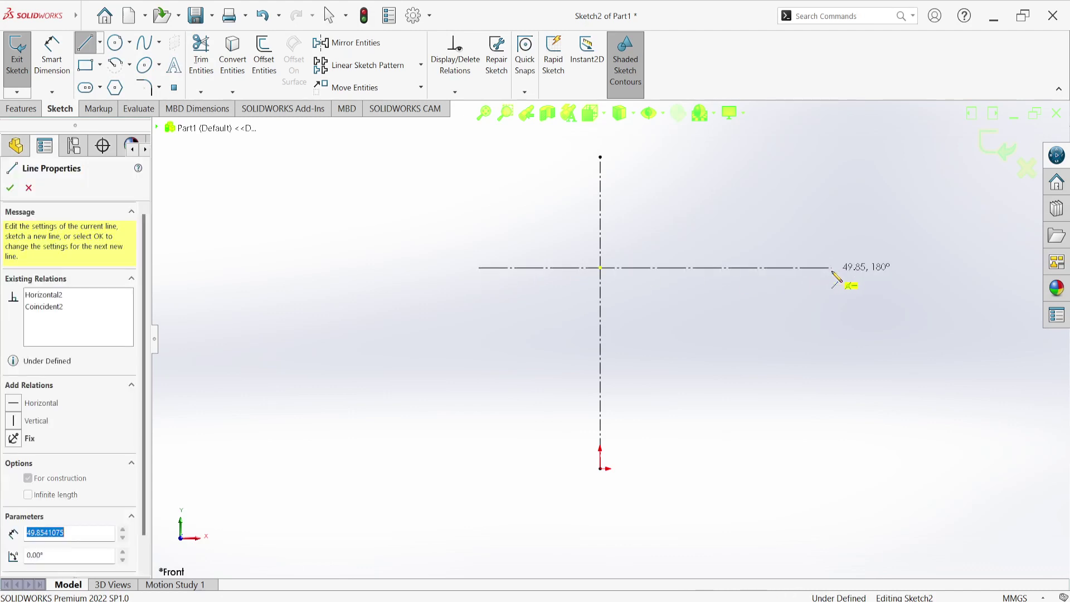
{"action": "right_click", "coordinate": [842, 287]}
{"action": "left_click", "coordinate": [865, 275]}
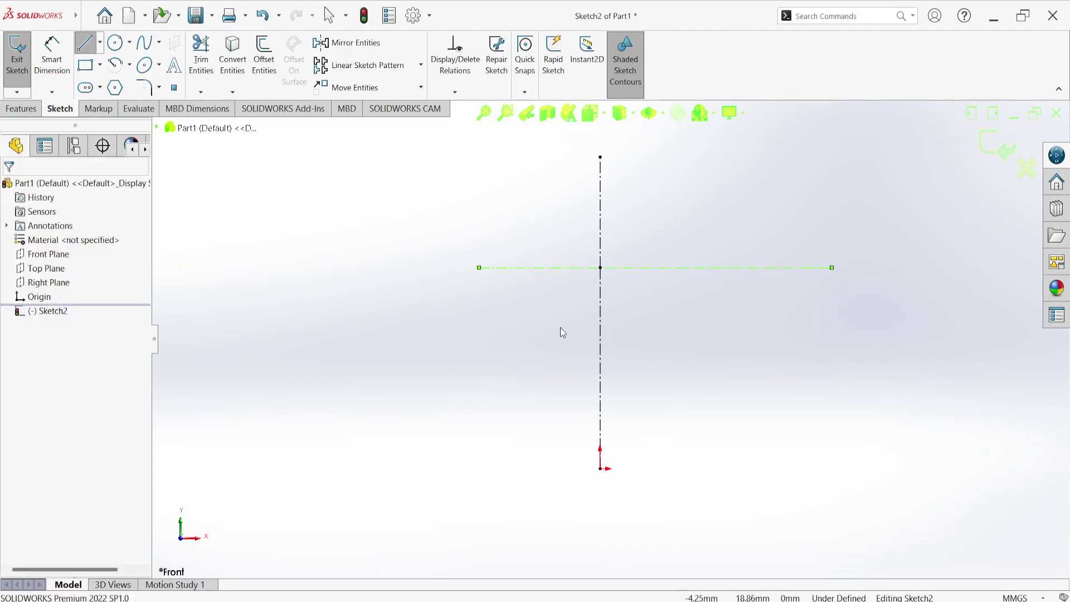
{"action": "left_click", "coordinate": [52, 56]}
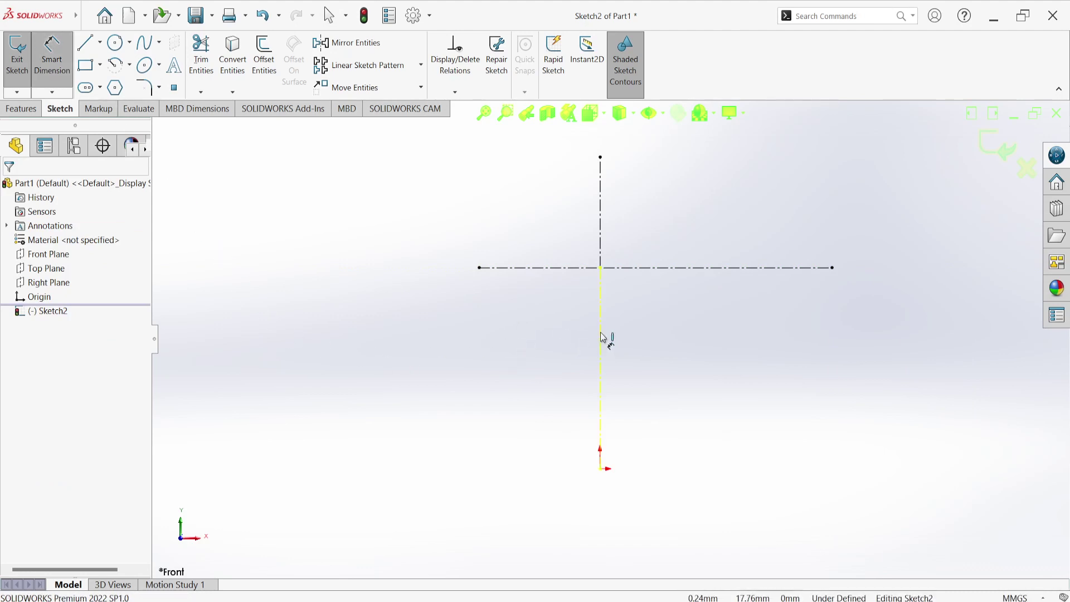
Dimension the vertical centerline: 225 mm below the horizontal centerline and 115 mm above
{"action": "left_click", "coordinate": [488, 361]}
{"action": "left_click", "coordinate": [485, 361]}
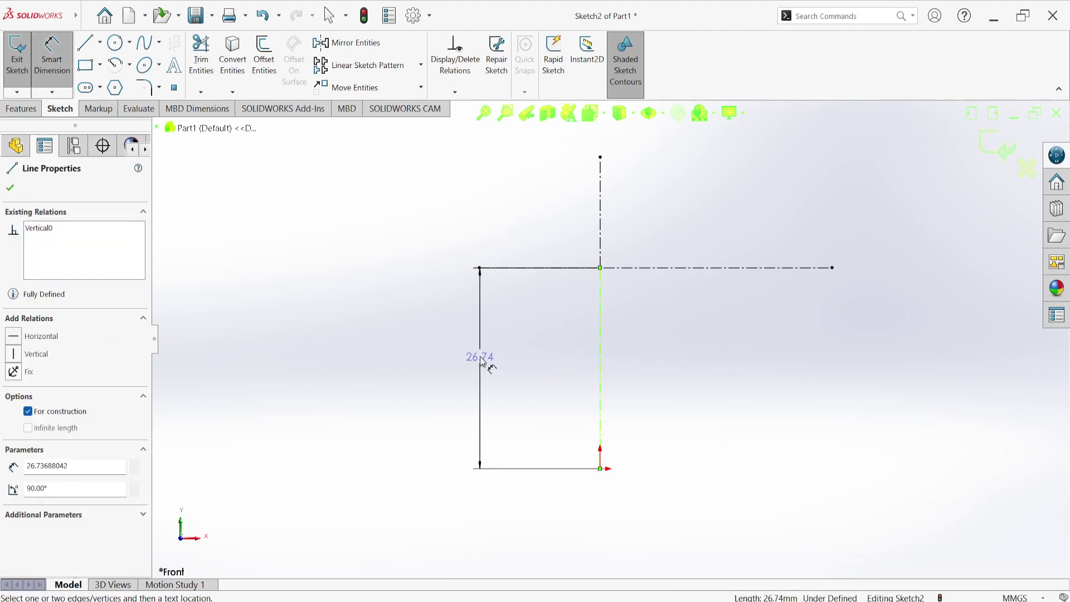
{"action": "left_click", "coordinate": [482, 361]}
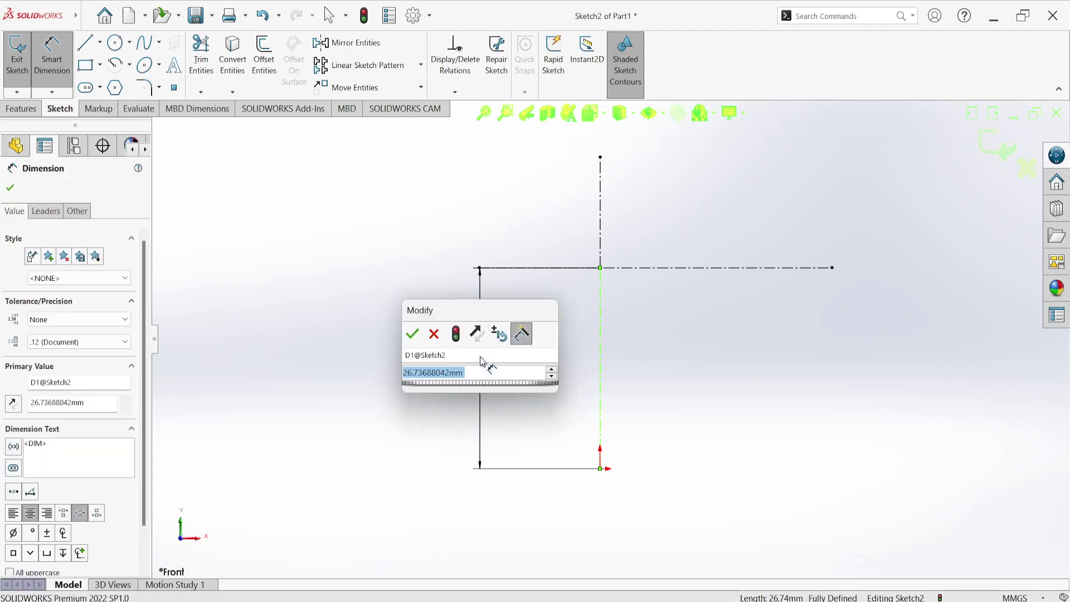
{"action": "type", "text": "225"}
{"action": "key", "text": "Return"}
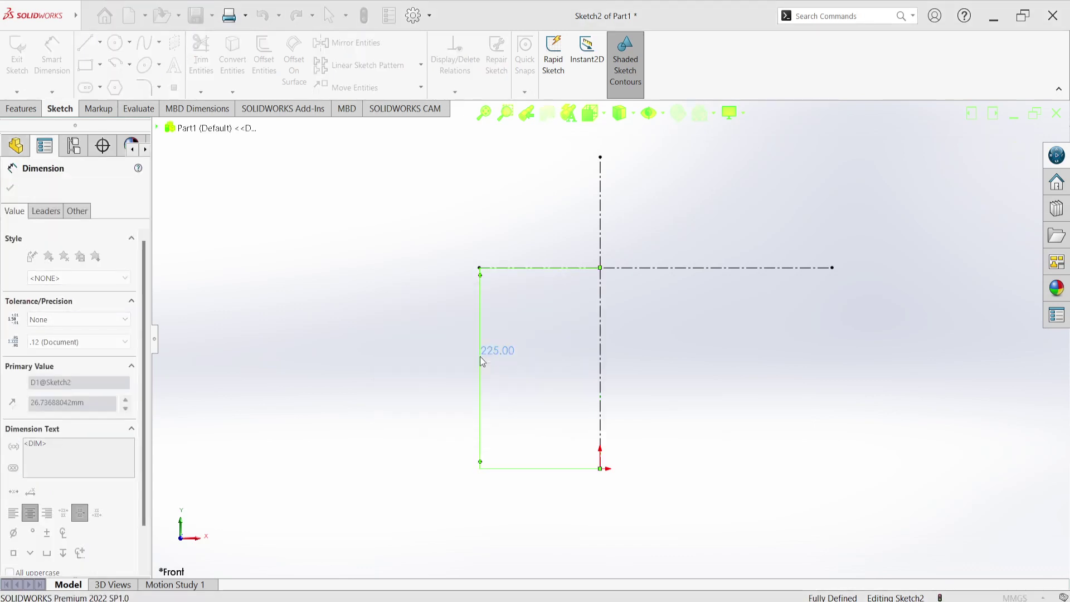
{"action": "left_click", "coordinate": [601, 193]}
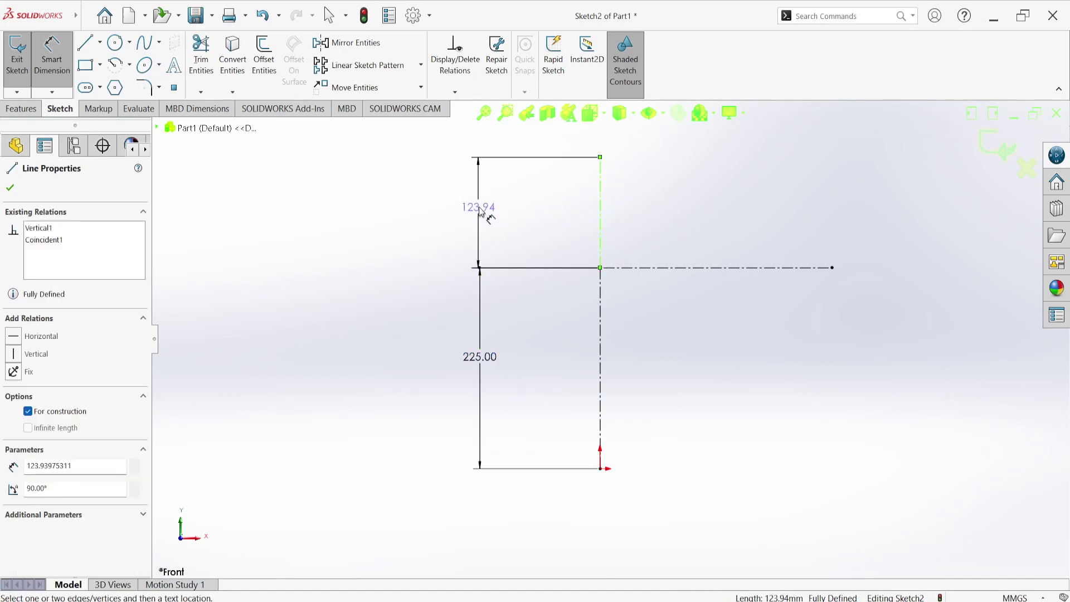
{"action": "left_click", "coordinate": [481, 210]}
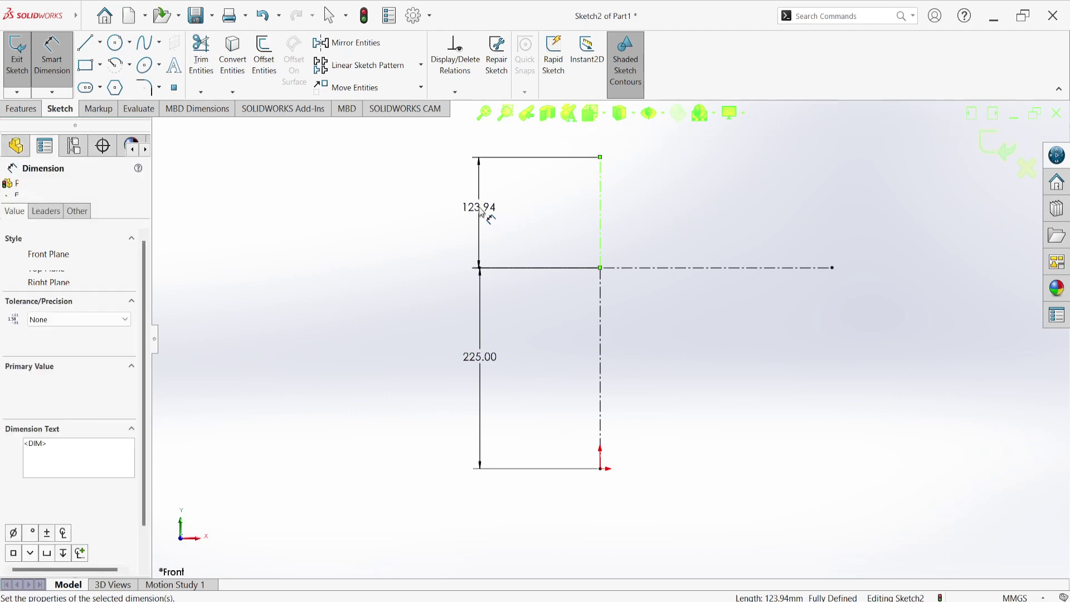
{"action": "type", "text": "115"}
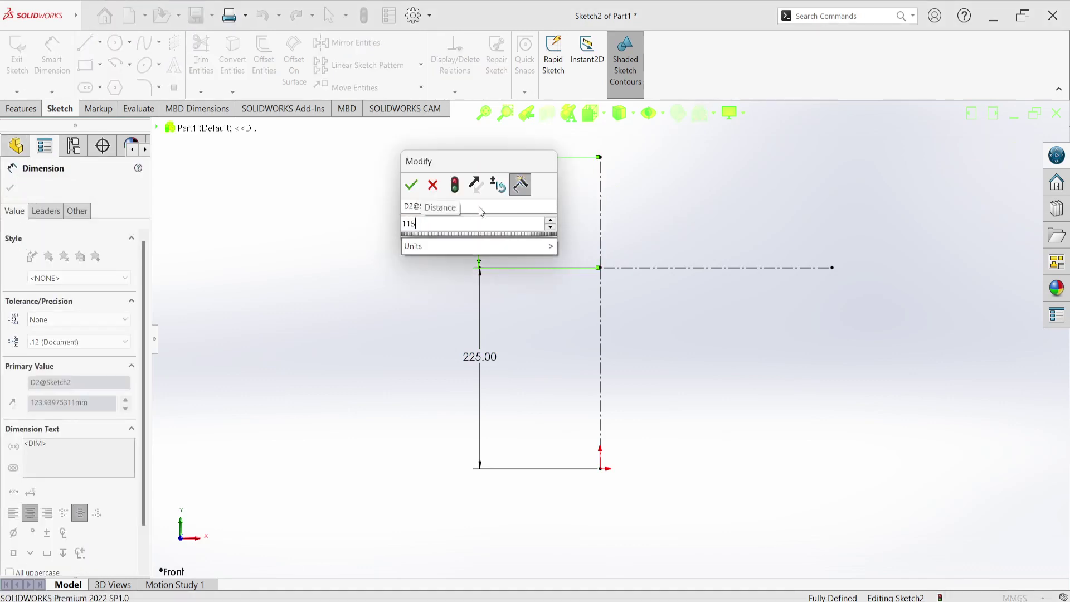
{"action": "key", "text": "Return"}
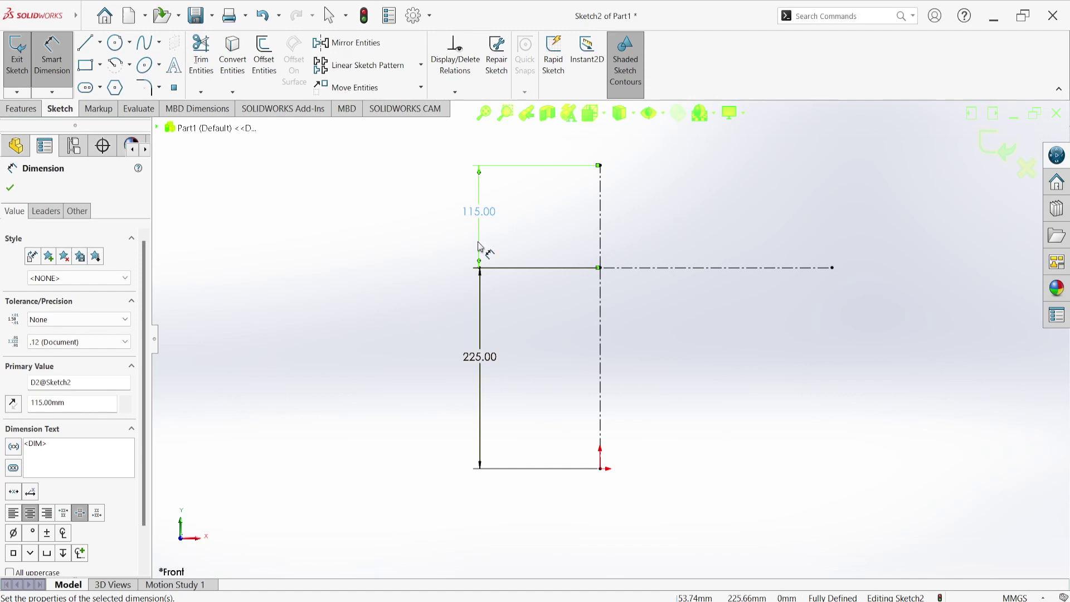
Draw a three-point quarter arc from the top of the vertical centerline down to the right
{"action": "left_click", "coordinate": [130, 67]}
{"action": "left_click", "coordinate": [142, 112]}
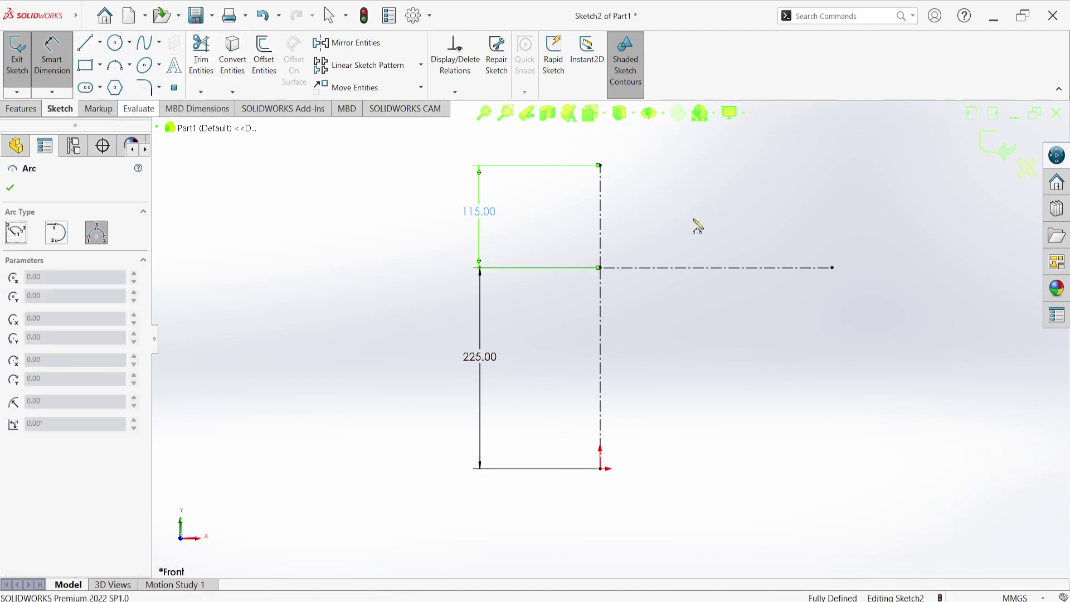
{"action": "scroll", "coordinate": [607, 170], "scroll_direction": "down", "scroll_amount": 1}
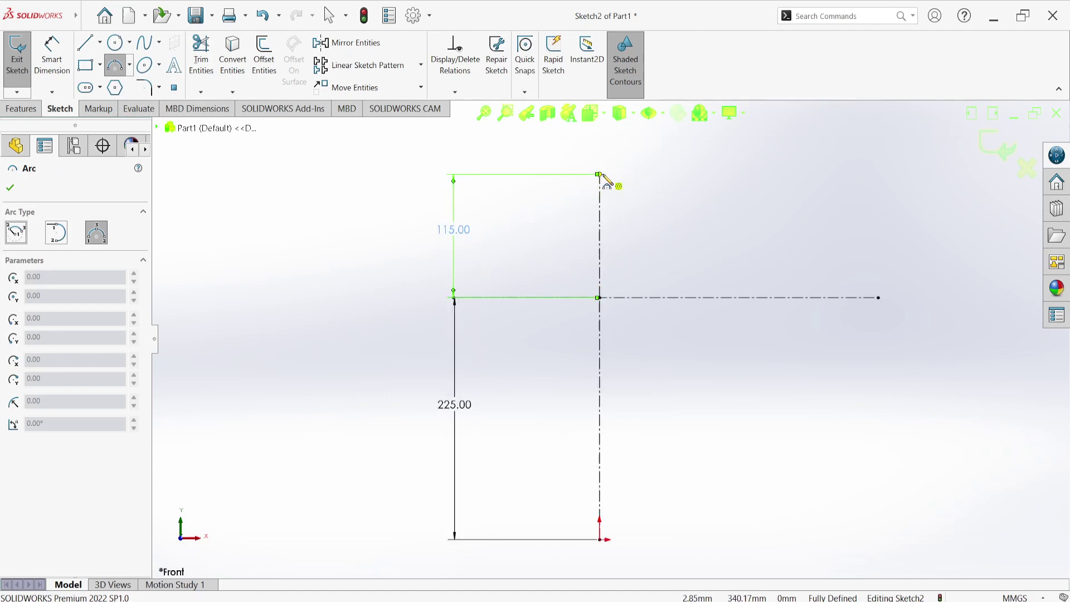
{"action": "left_click", "coordinate": [600, 174]}
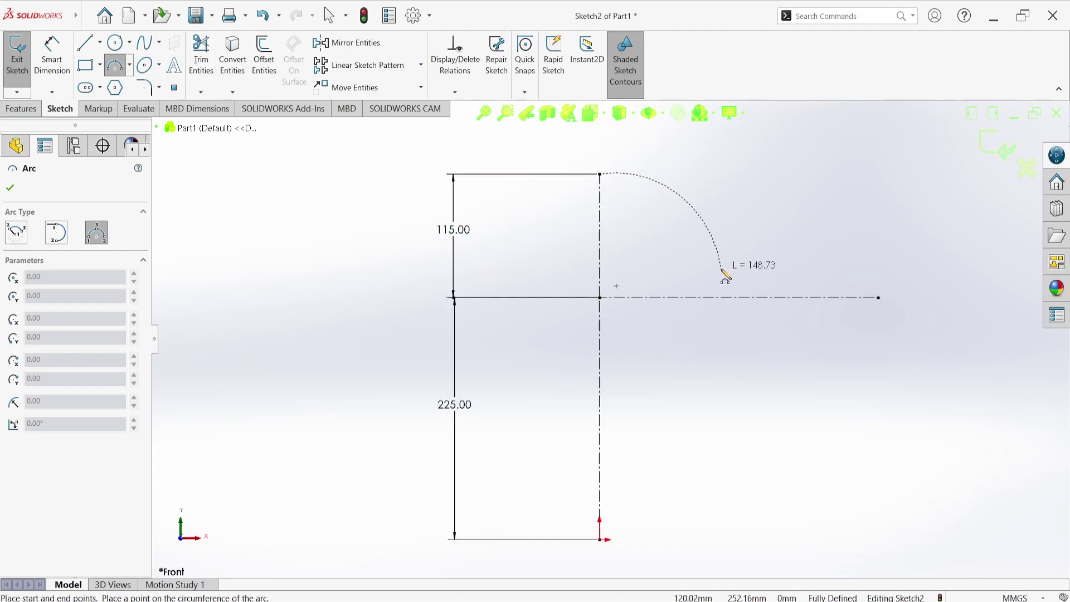
{"action": "left_click", "coordinate": [693, 262]}
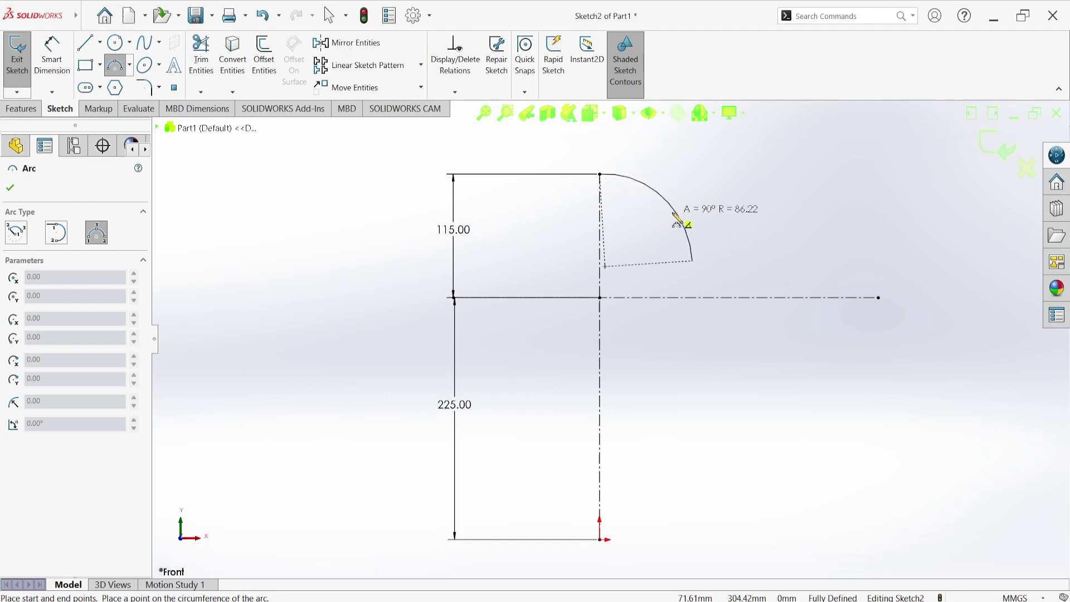
{"action": "left_click", "coordinate": [677, 221]}
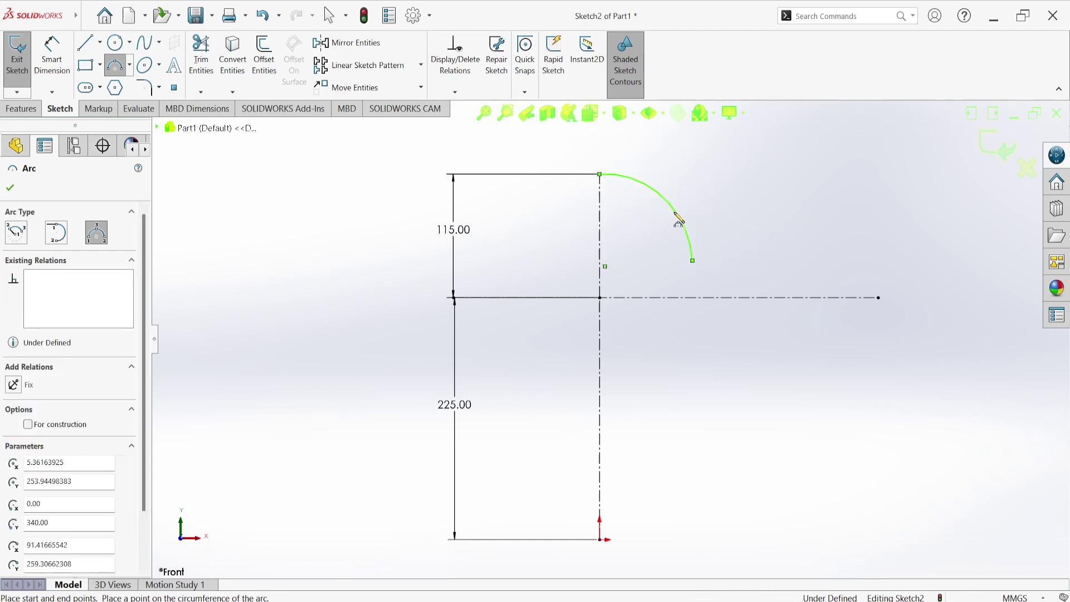
{"action": "right_click", "coordinate": [720, 189]}
{"action": "left_click", "coordinate": [730, 197]}
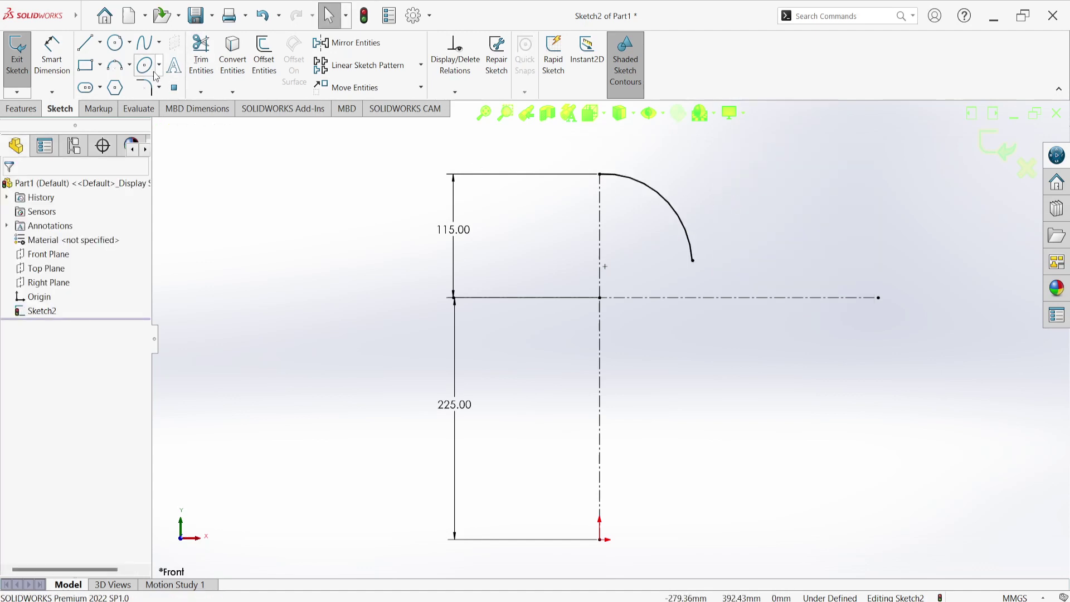
Select the arc for a radius dimension, cancel, and restart Smart Dimension
{"action": "left_click", "coordinate": [52, 56]}
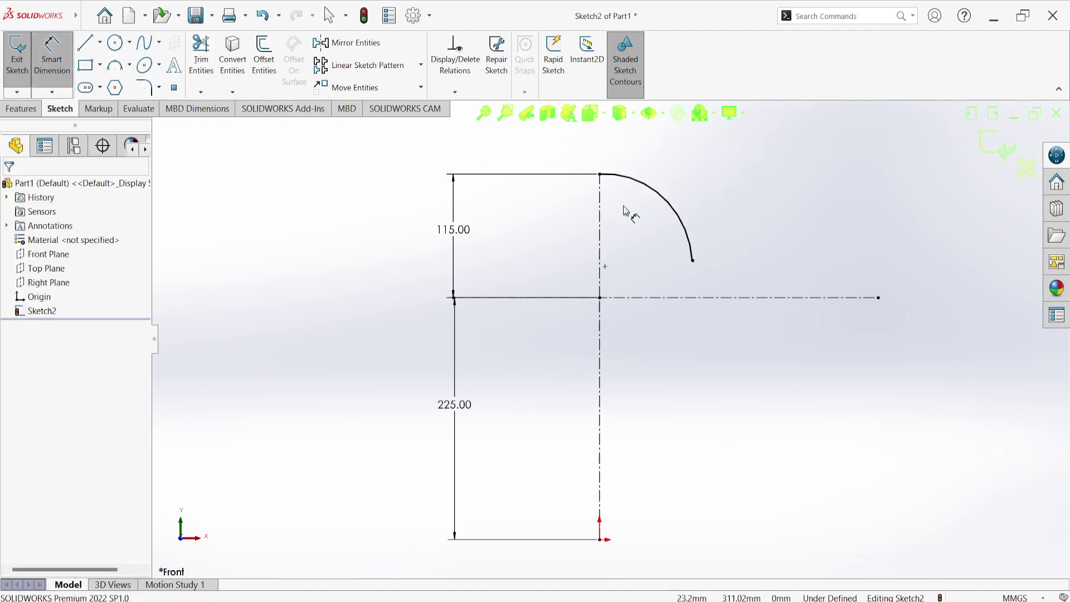
{"action": "left_click", "coordinate": [663, 200]}
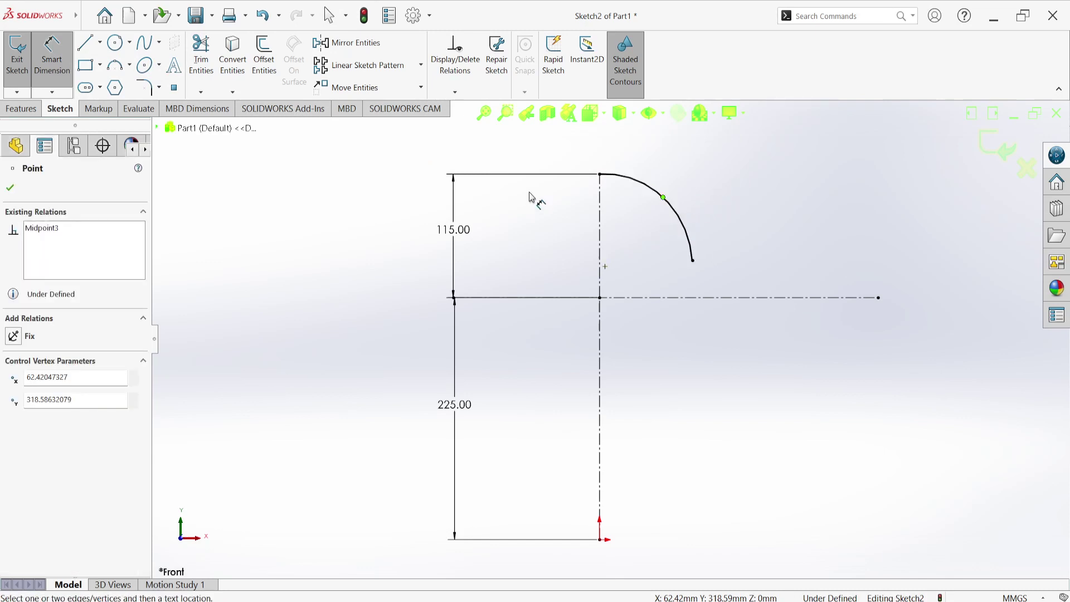
{"action": "right_click", "coordinate": [707, 159]}
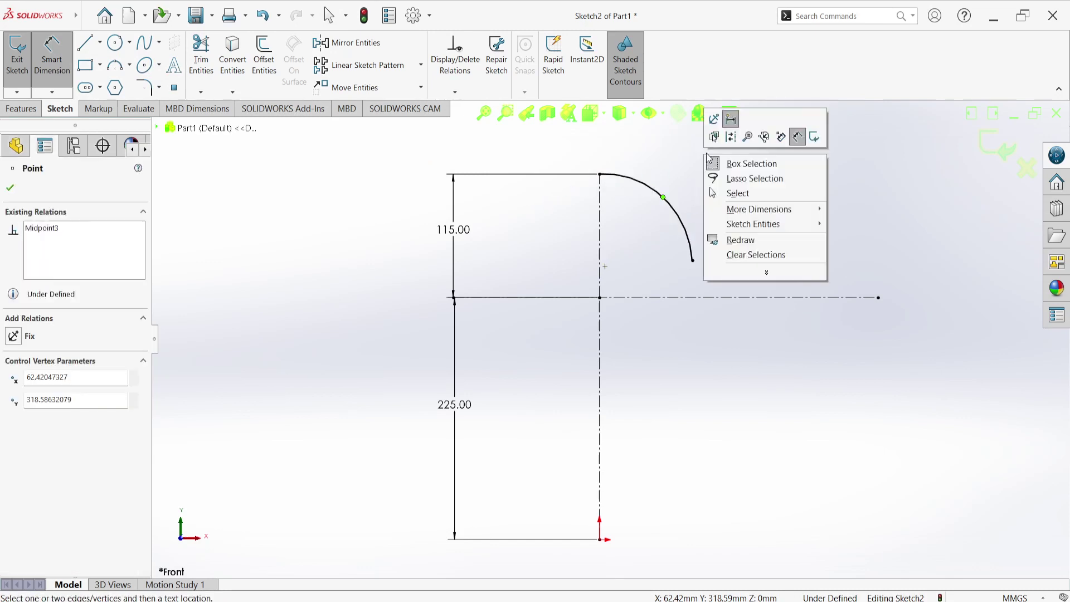
{"action": "left_click", "coordinate": [59, 65]}
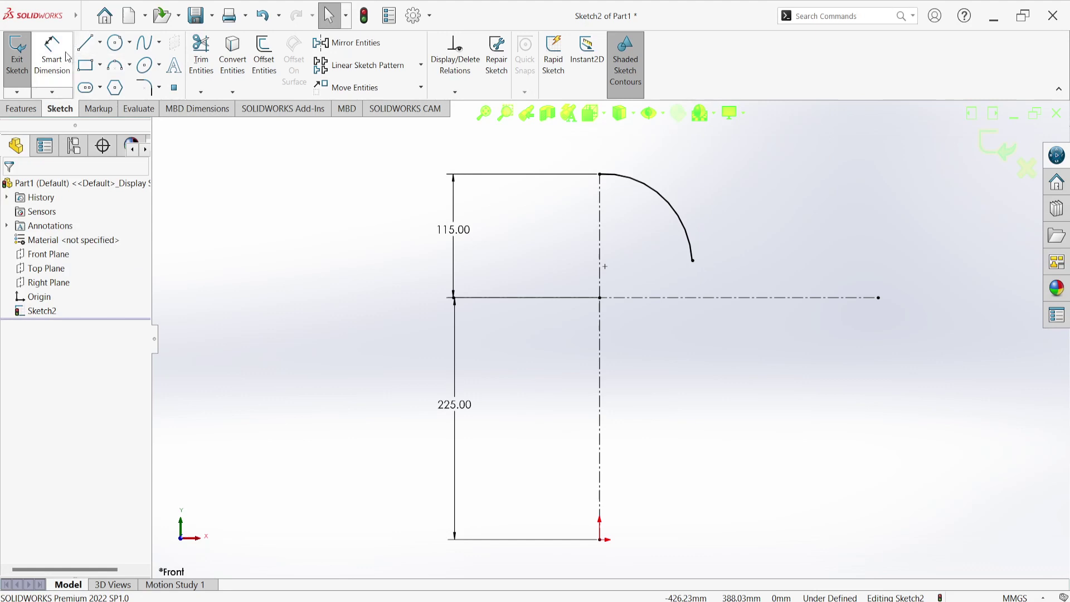
{"action": "left_click", "coordinate": [67, 57]}
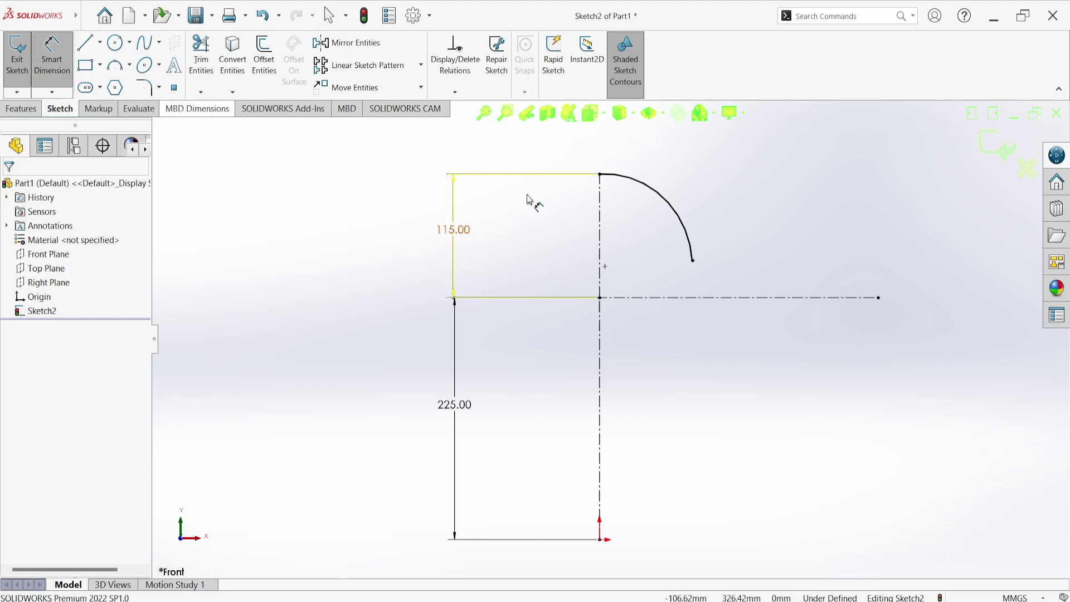
Give the top arc a radius dimension (R640) and zoom to fit
{"action": "left_click", "coordinate": [706, 217]}
{"action": "left_click", "coordinate": [719, 161]}
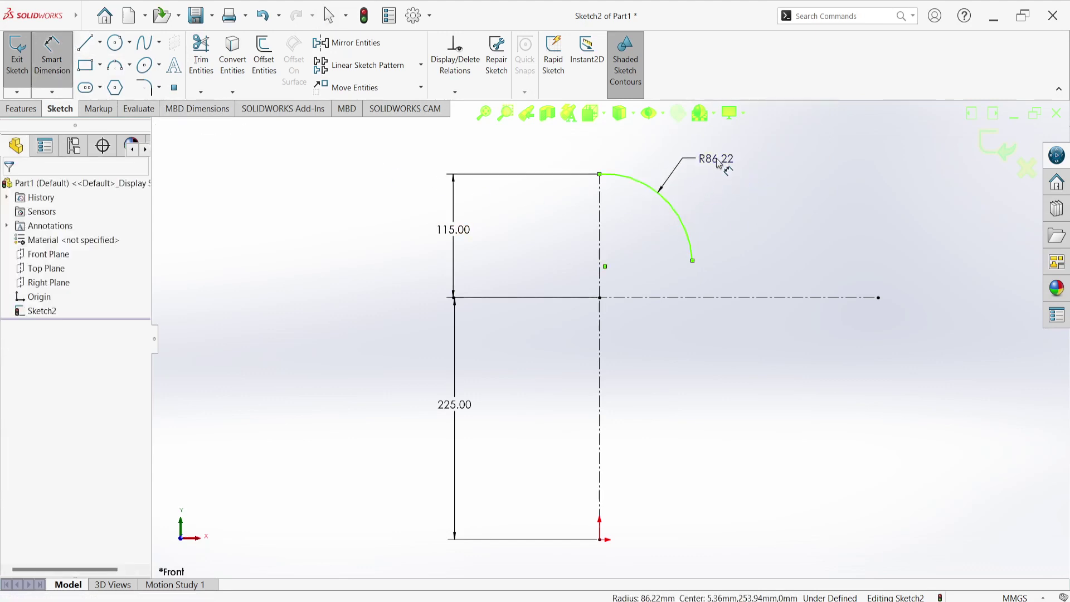
{"action": "left_click", "coordinate": [719, 161]}
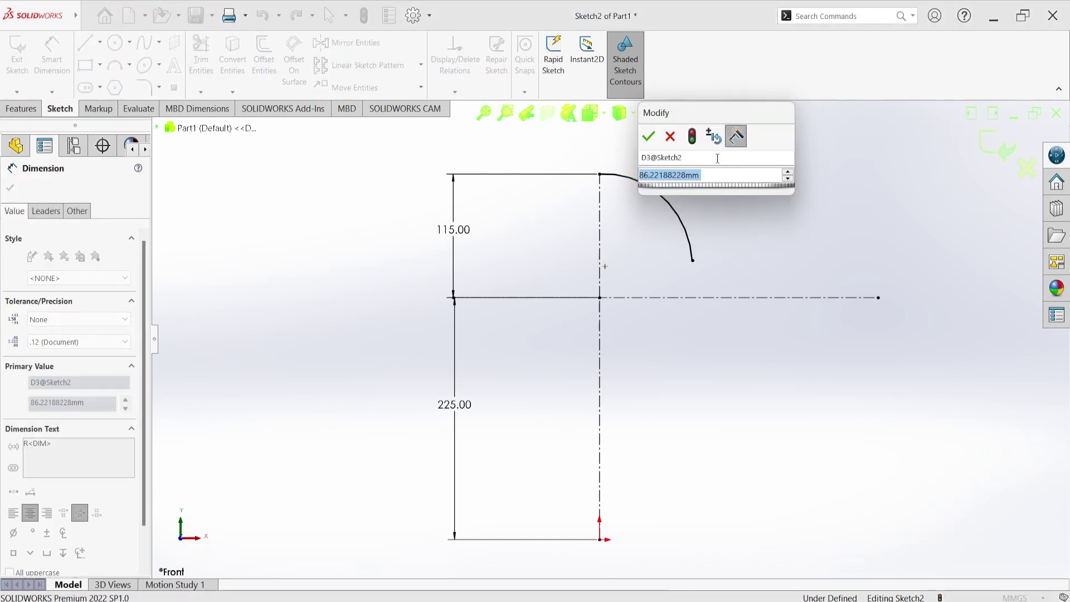
{"action": "type", "text": "500"}
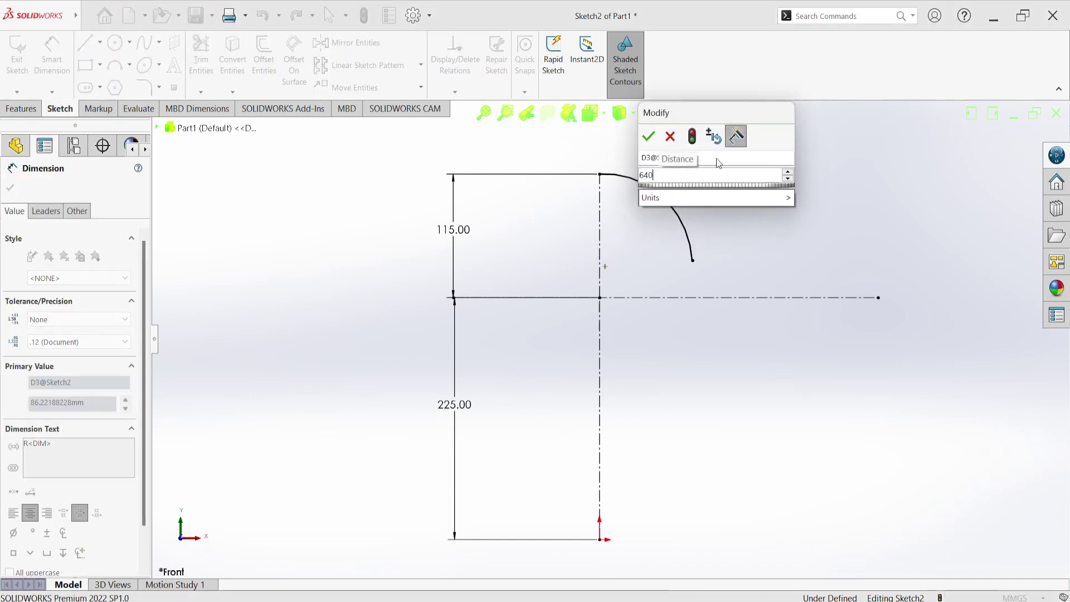
{"action": "key", "text": "Return"}
{"action": "key", "text": "f"}
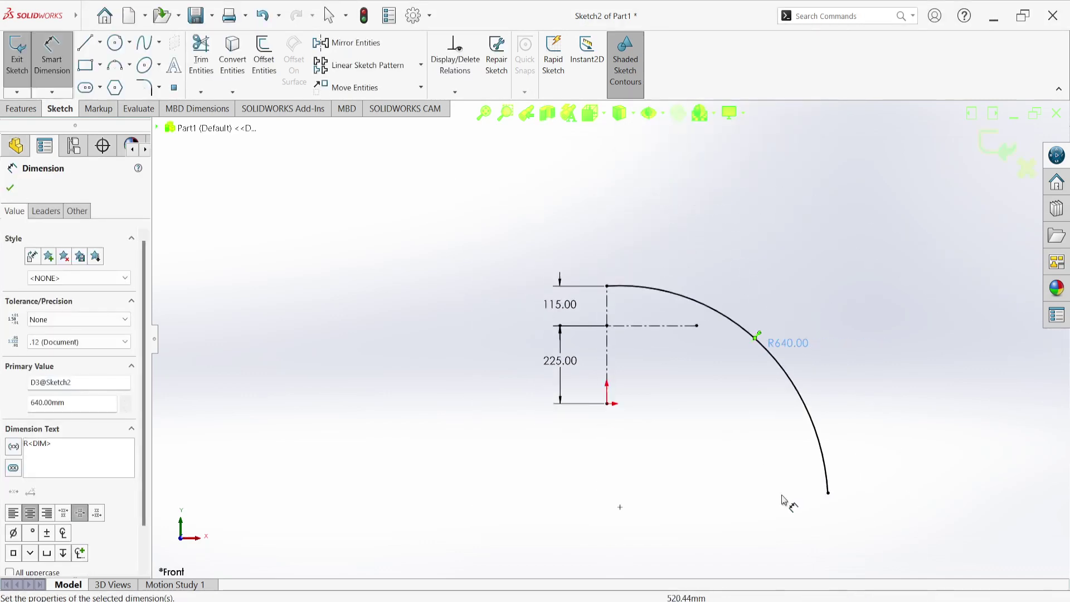
Drag the arc's end back toward the centerline and reposition the R640.00 label
{"action": "left_click", "coordinate": [811, 437]}
{"action": "right_click", "coordinate": [678, 398]}
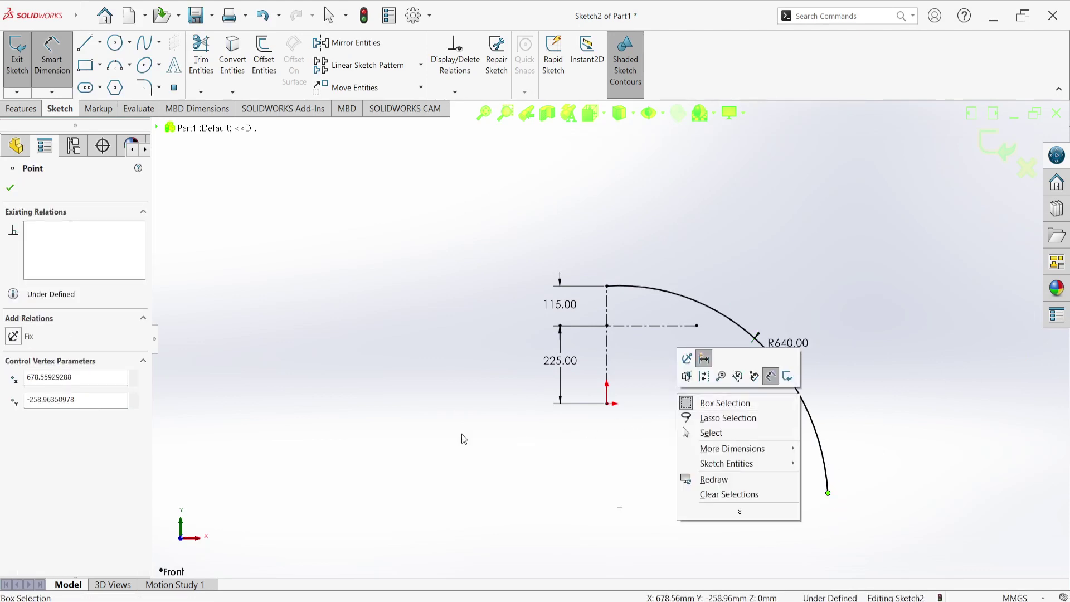
{"action": "left_click", "coordinate": [422, 426]}
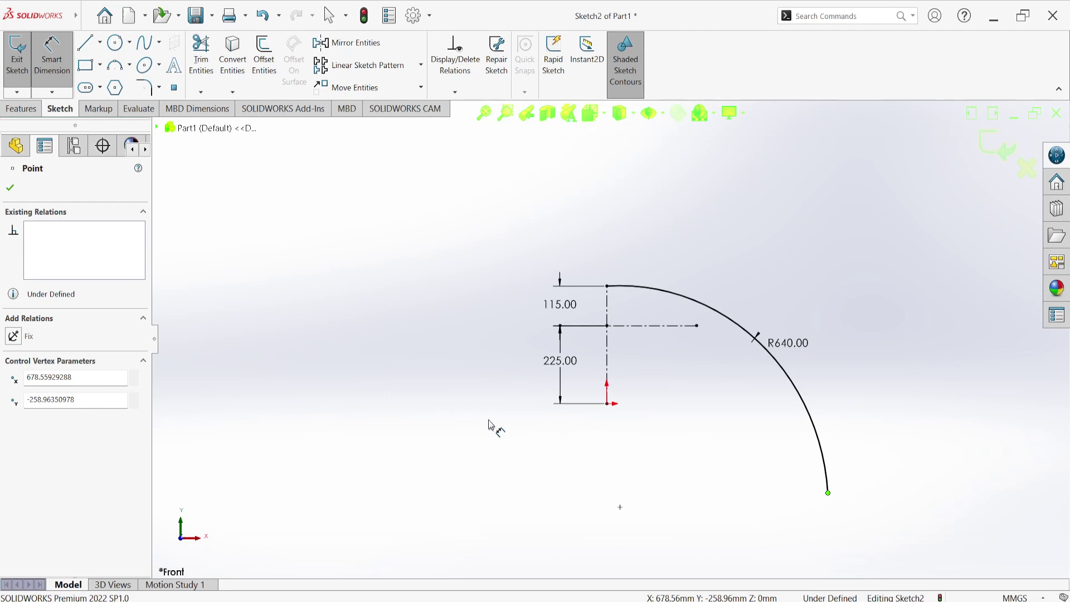
{"action": "key", "text": "Escape"}
{"action": "key", "text": "Escape"}
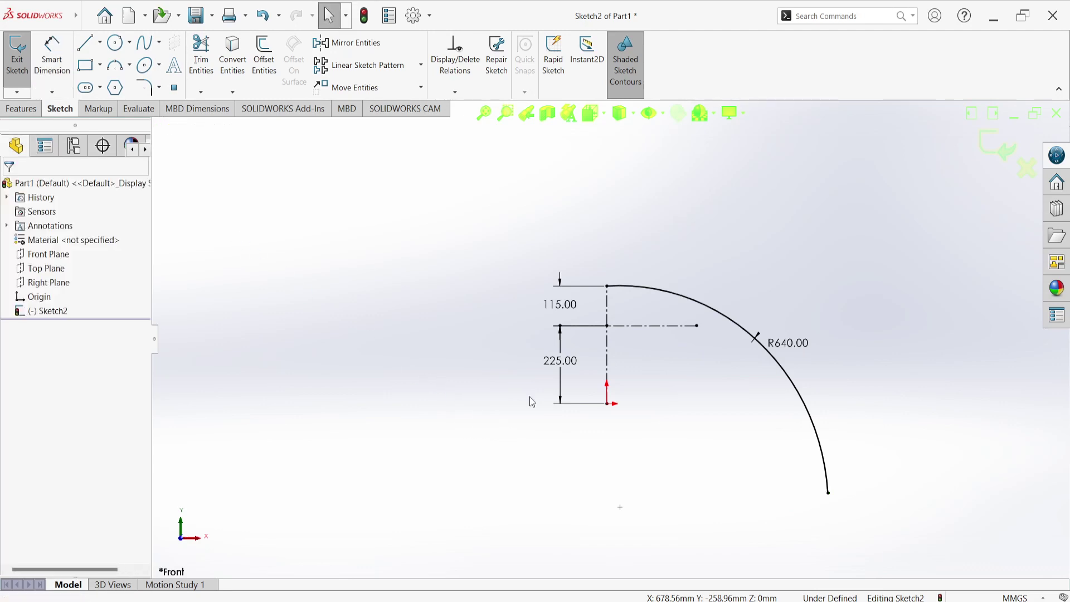
{"action": "mouse_move", "coordinate": [830, 493]}
{"action": "left_mouse_down"}
{"action": "mouse_move", "coordinate": [671, 322]}
{"action": "mouse_move", "coordinate": [684, 304]}
{"action": "left_mouse_up"}
{"action": "scroll", "coordinate": [693, 304], "scroll_direction": "down", "scroll_amount": 2}
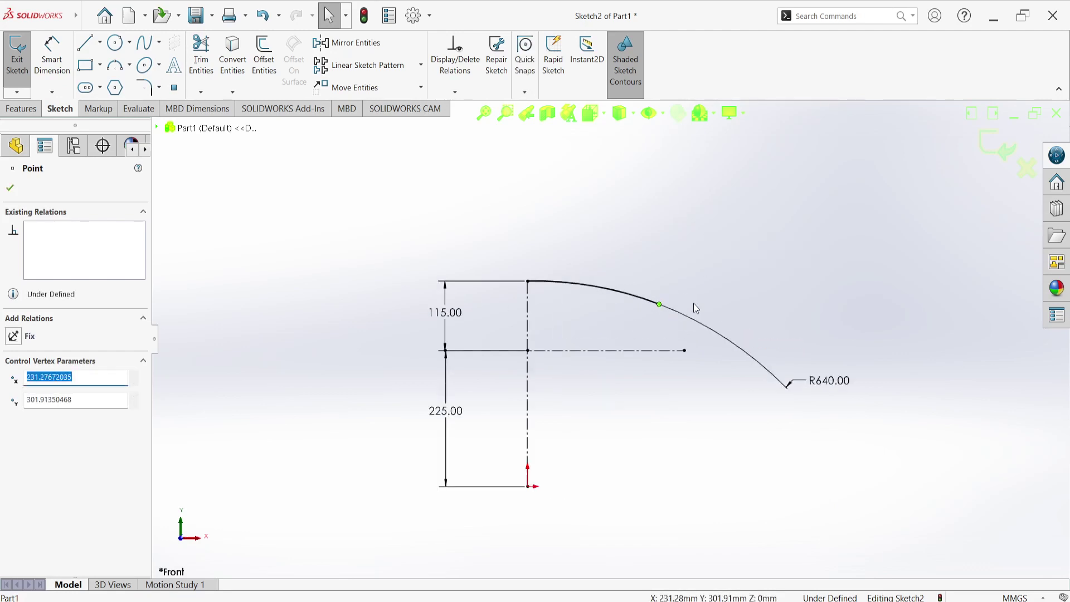
{"action": "scroll", "coordinate": [693, 304], "scroll_direction": "down", "scroll_amount": 3}
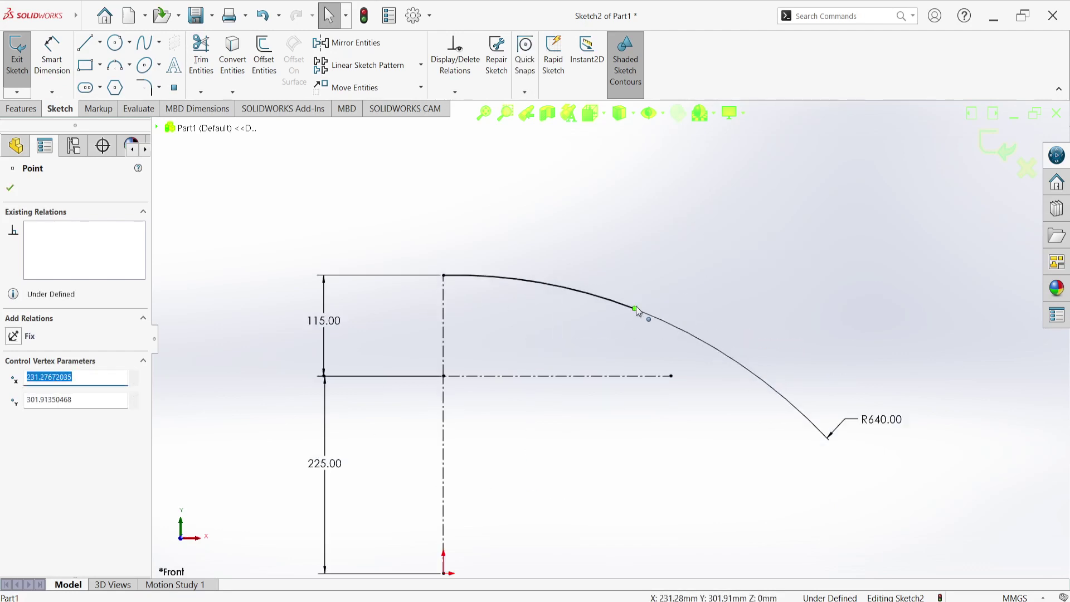
{"action": "left_click_drag", "start_coordinate": [635, 306], "coordinate": [544, 297]}
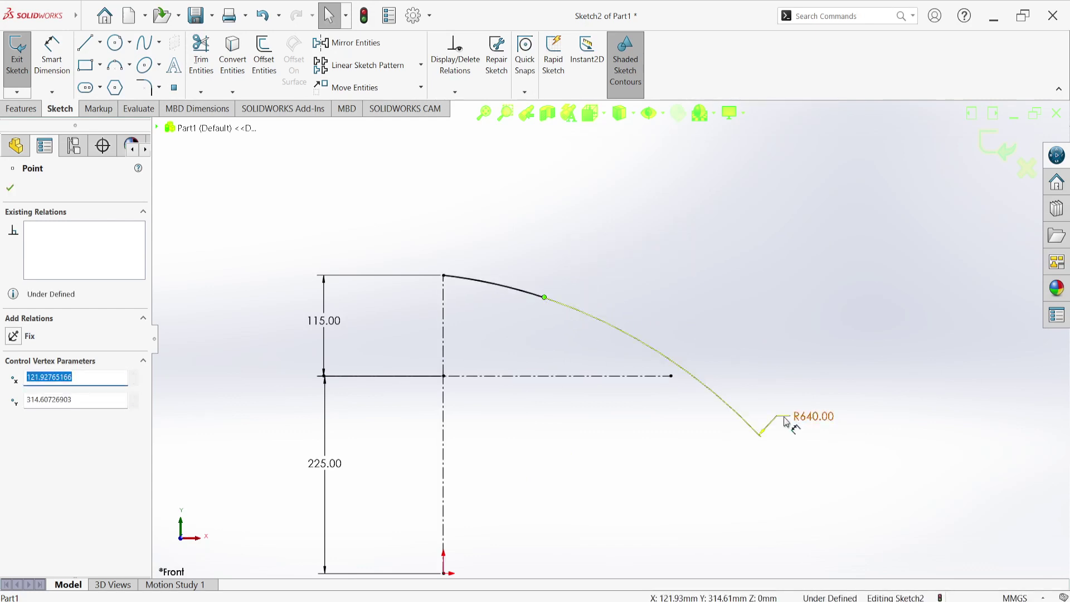
{"action": "mouse_move", "coordinate": [811, 422]}
{"action": "left_mouse_down"}
{"action": "mouse_move", "coordinate": [705, 303]}
{"action": "mouse_move", "coordinate": [581, 256]}
{"action": "mouse_move", "coordinate": [543, 224]}
{"action": "mouse_move", "coordinate": [488, 336]}
{"action": "left_mouse_up"}
{"action": "left_click", "coordinate": [541, 222]}
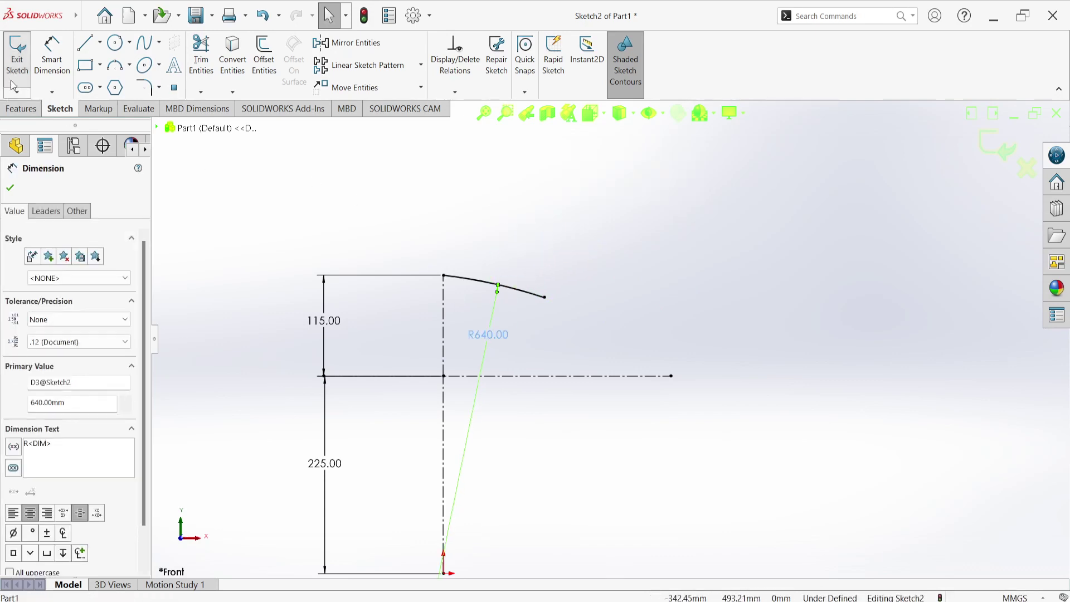
Dimension the arc's horizontal width between its endpoints to 101 mm
{"action": "left_click", "coordinate": [54, 72]}
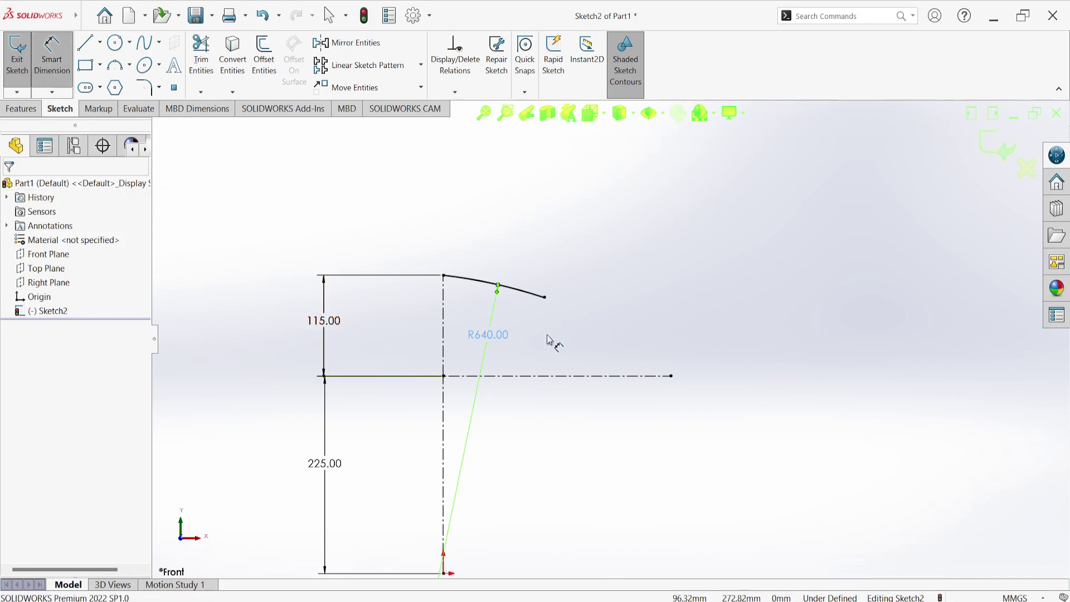
{"action": "left_click", "coordinate": [545, 299]}
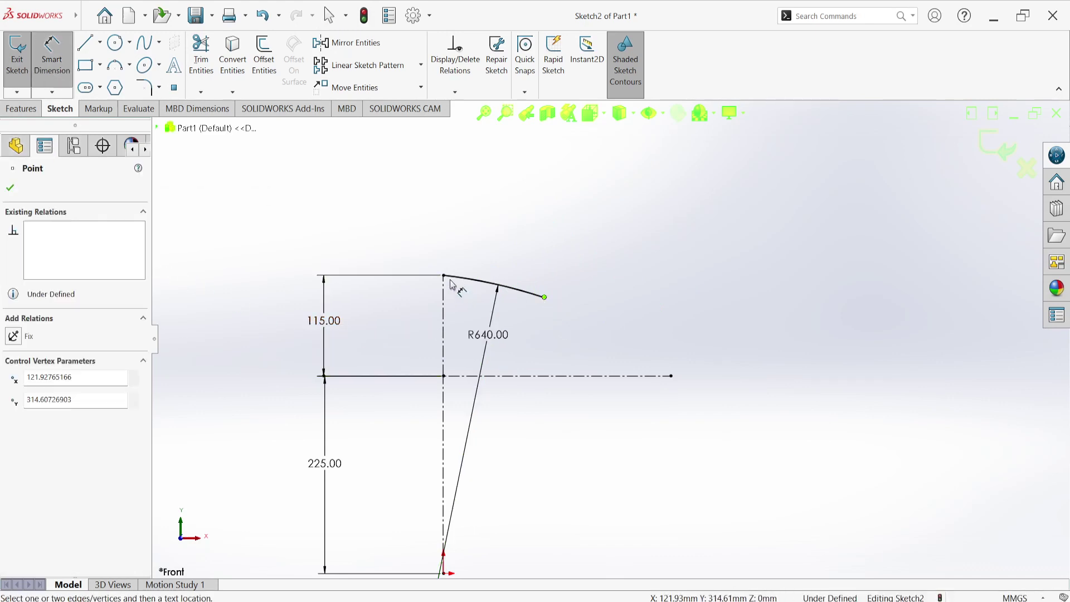
{"action": "left_click", "coordinate": [445, 282]}
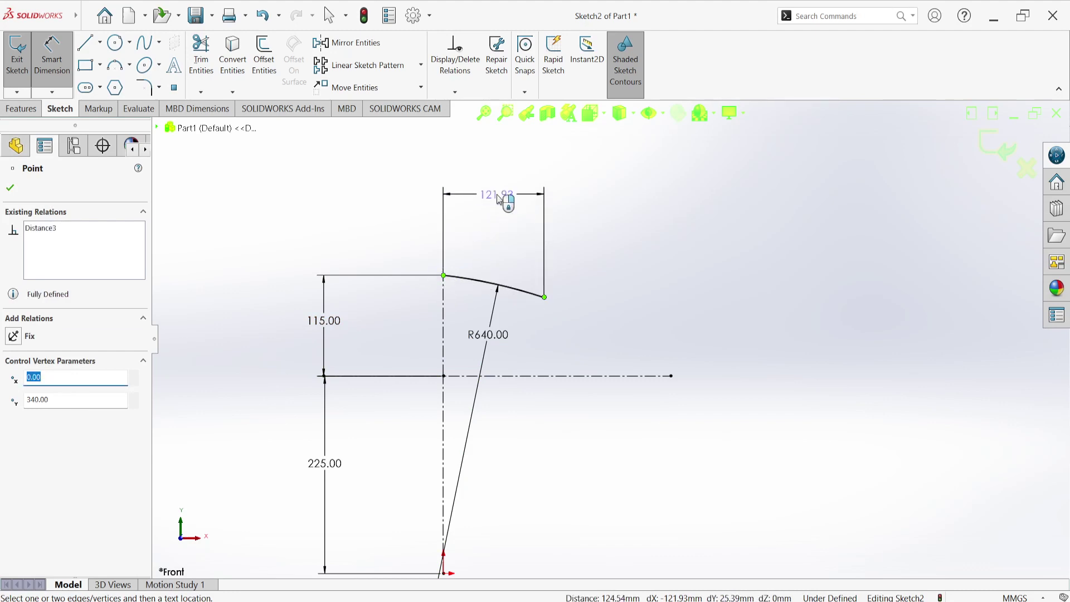
{"action": "left_click", "coordinate": [502, 197]}
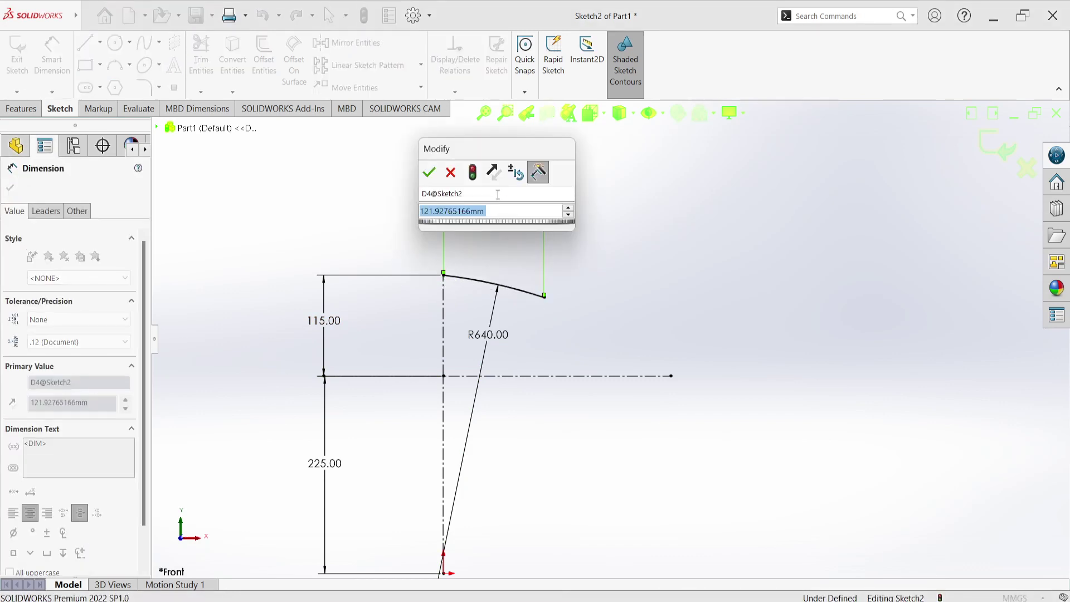
{"action": "type", "text": "101"}
{"action": "key", "text": "Return"}
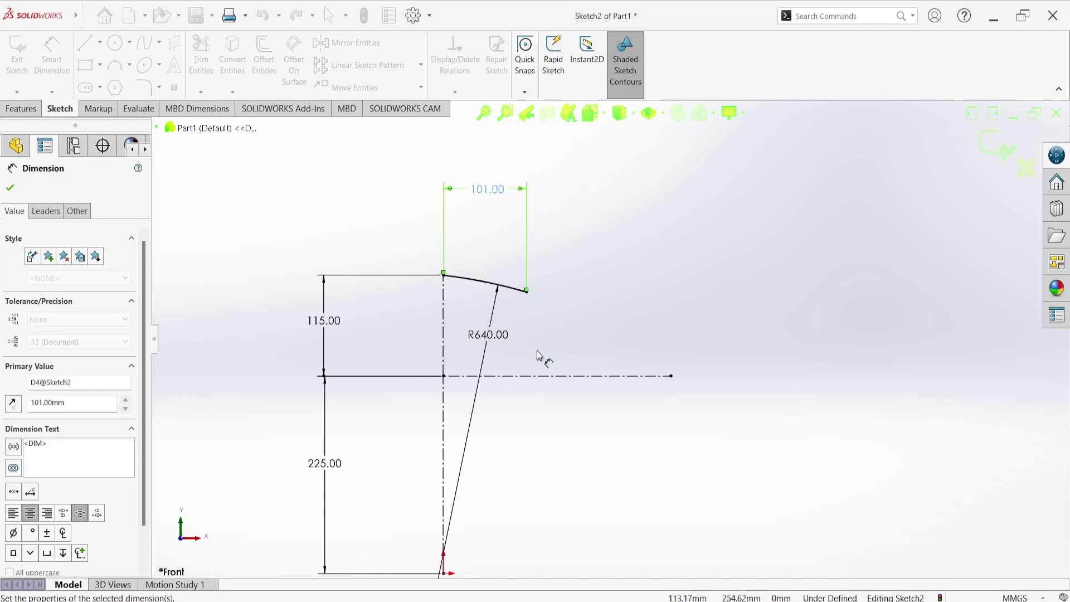
{"action": "key", "text": "Escape"}
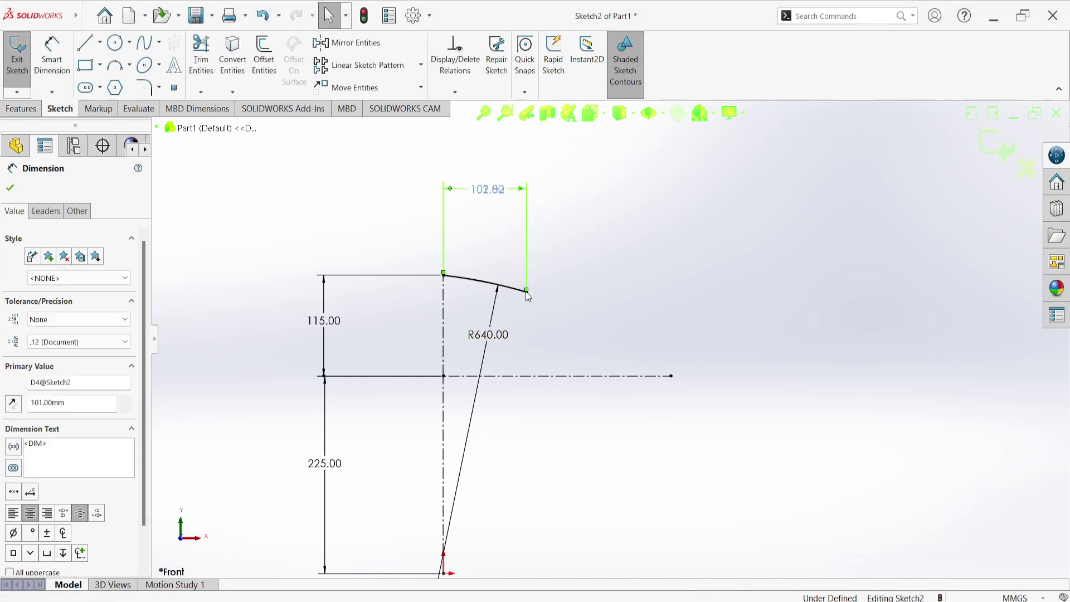
{"action": "left_click_drag", "start_coordinate": [443, 273], "coordinate": [444, 376]}
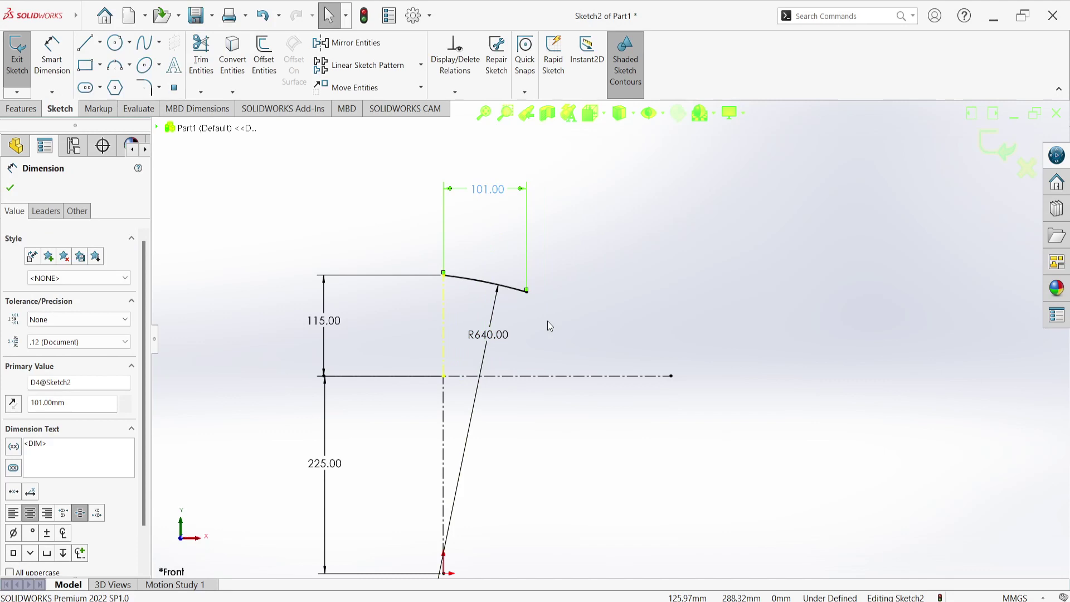
{"action": "key", "text": "Escape"}
Set the arc end's height above the horizontal centerline to 105 mm
{"action": "left_click", "coordinate": [52, 56]}
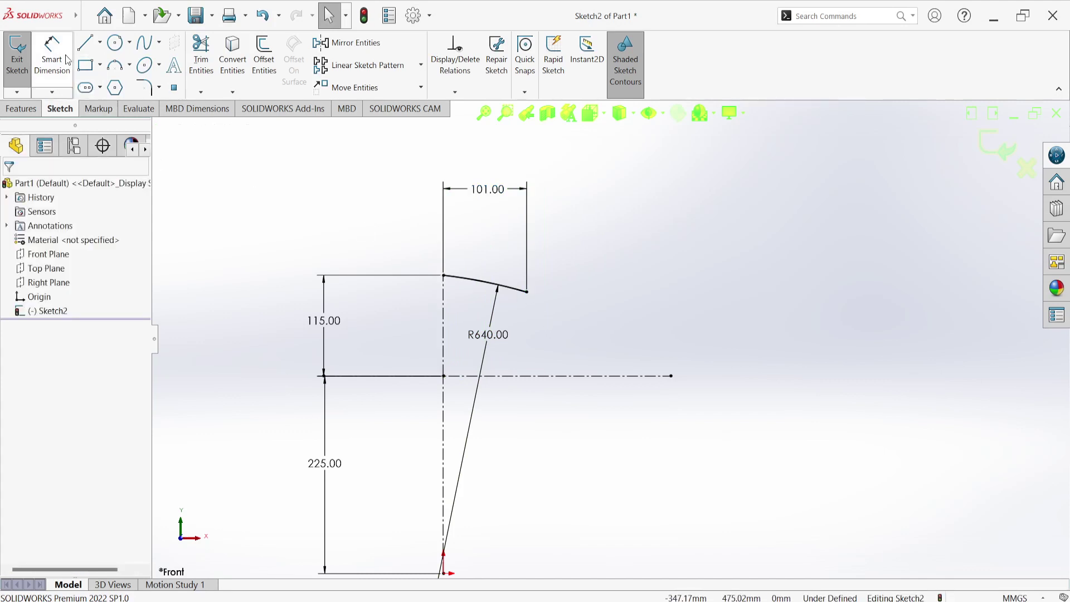
{"action": "left_click", "coordinate": [526, 292]}
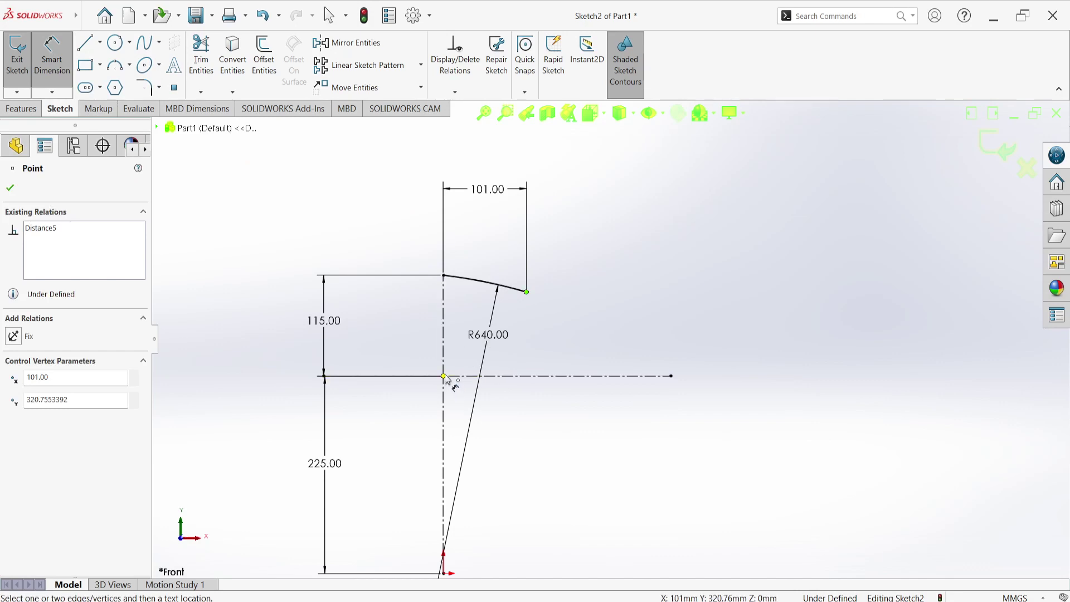
{"action": "left_click", "coordinate": [449, 382]}
{"action": "left_click", "coordinate": [627, 331]}
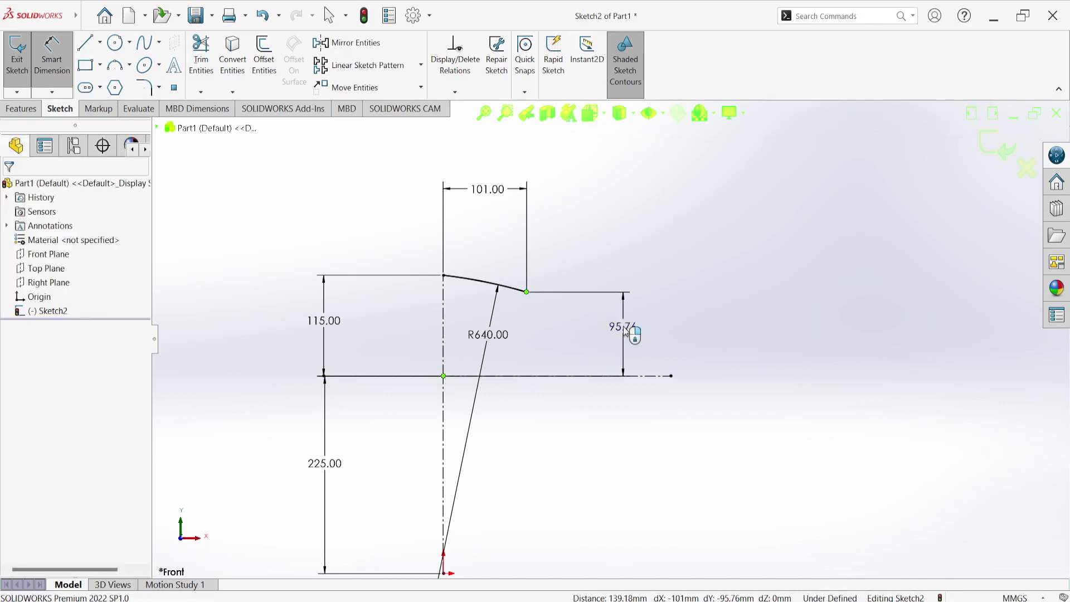
{"action": "left_click", "coordinate": [625, 330]}
{"action": "type", "text": "10"}
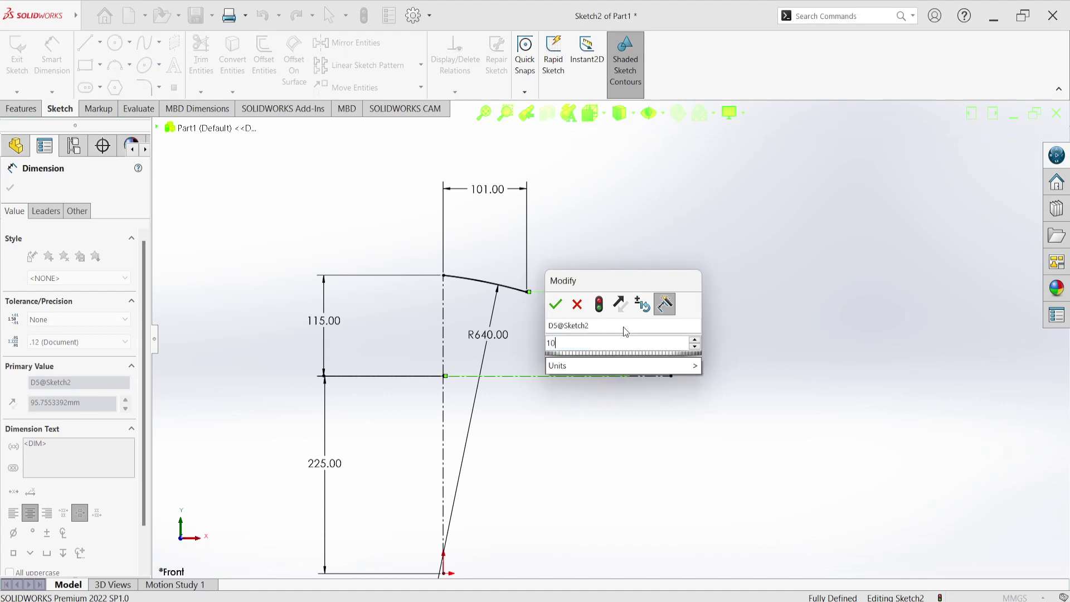
{"action": "type", "text": "5"}
{"action": "key", "text": "Return"}
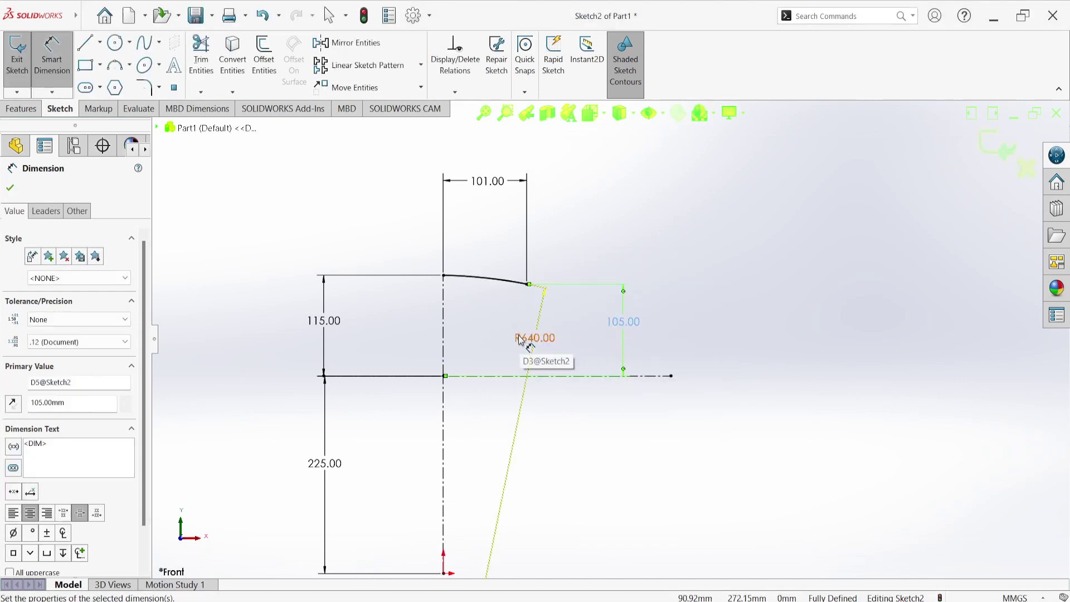
Draw a three-point sidewall arc curving down from the top arc's outer end
{"action": "left_click", "coordinate": [130, 66]}
{"action": "left_click", "coordinate": [130, 114]}
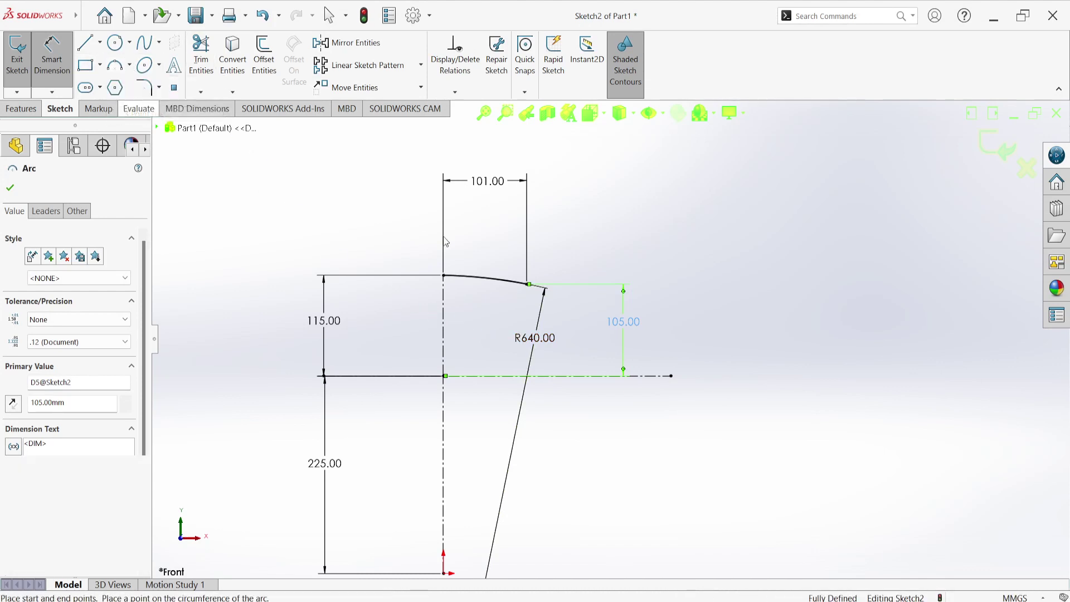
{"action": "scroll", "coordinate": [538, 301], "scroll_direction": "down", "scroll_amount": 2}
{"action": "scroll", "coordinate": [535, 305], "scroll_direction": "down", "scroll_amount": 2}
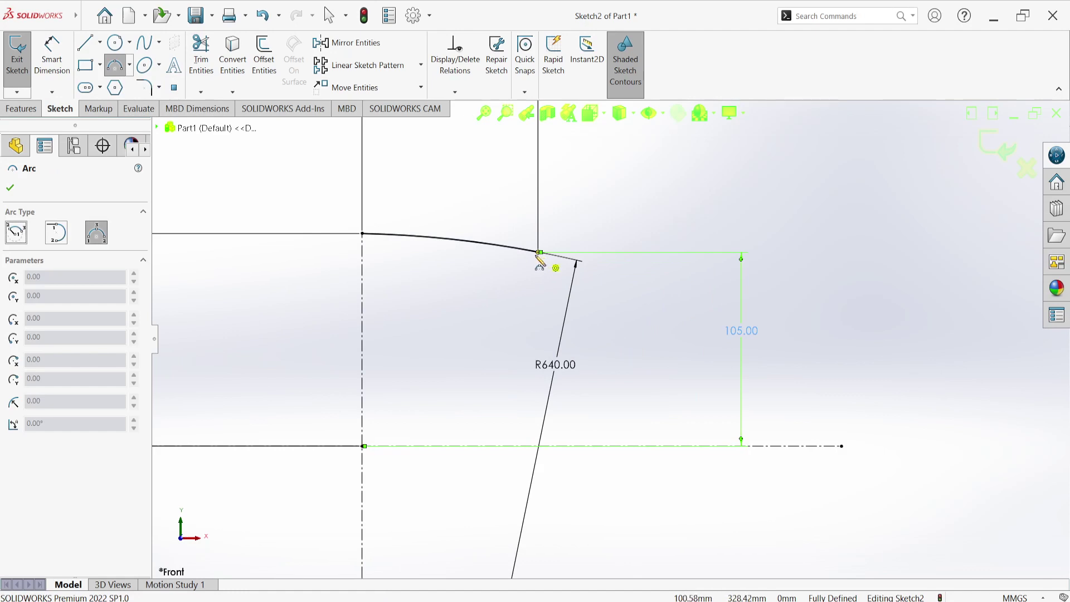
{"action": "left_click", "coordinate": [539, 253]}
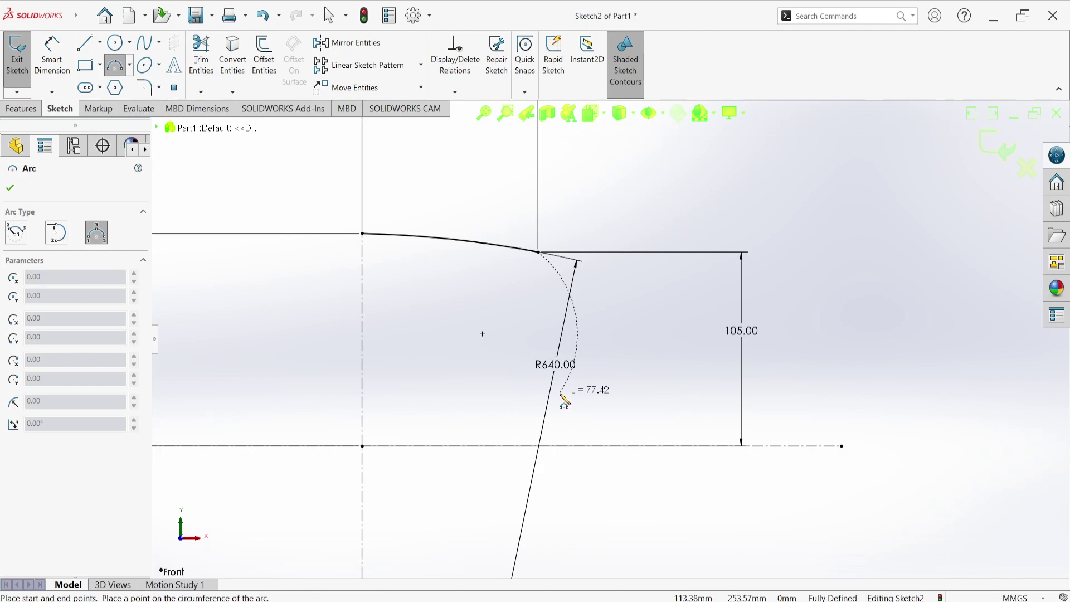
{"action": "left_click", "coordinate": [579, 402]}
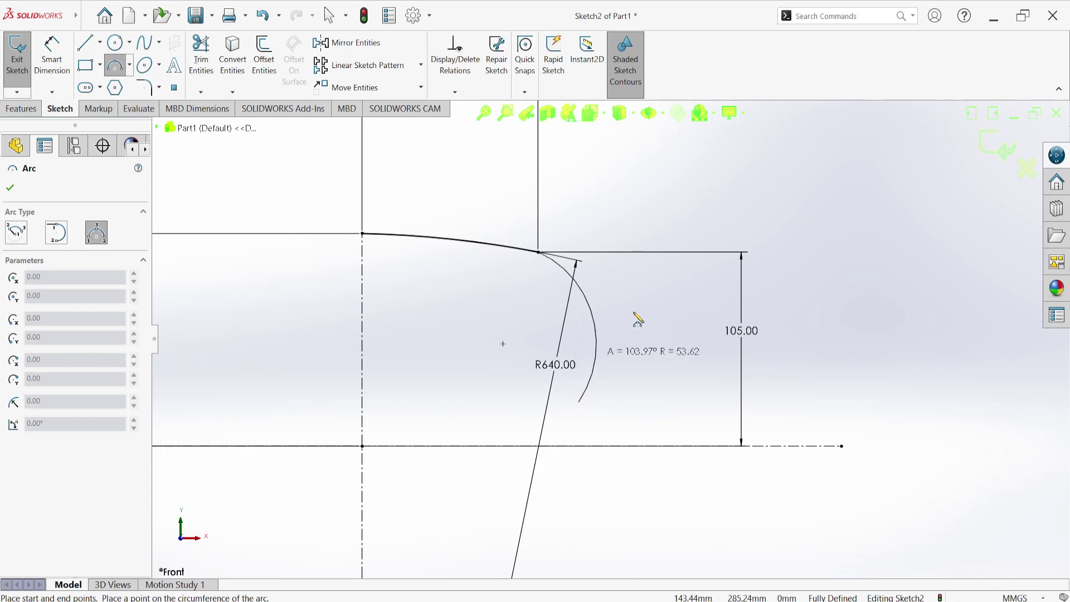
{"action": "left_click", "coordinate": [589, 344]}
{"action": "right_click", "coordinate": [641, 301]}
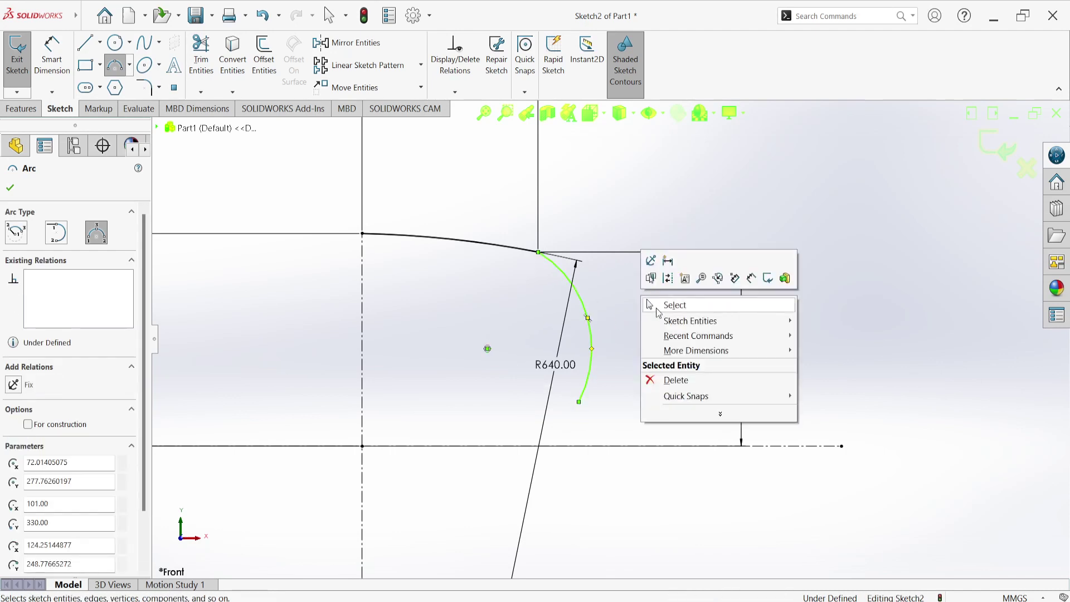
{"action": "left_click", "coordinate": [657, 312]}
Dimension the sidewall arc's radius to 65
{"action": "left_click", "coordinate": [52, 55]}
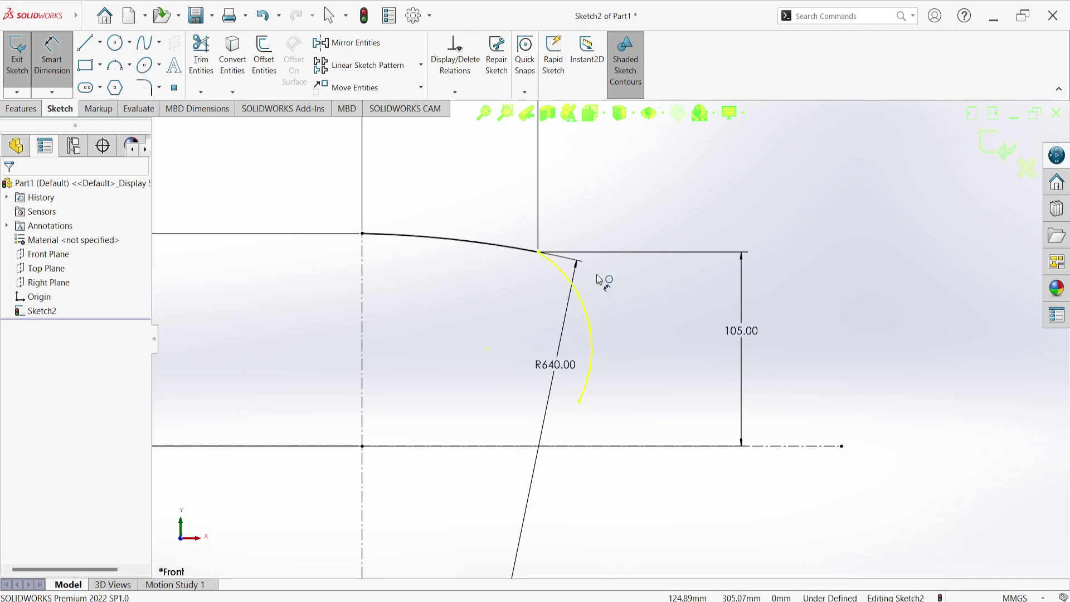
{"action": "left_click", "coordinate": [585, 298]}
{"action": "left_click", "coordinate": [679, 200]}
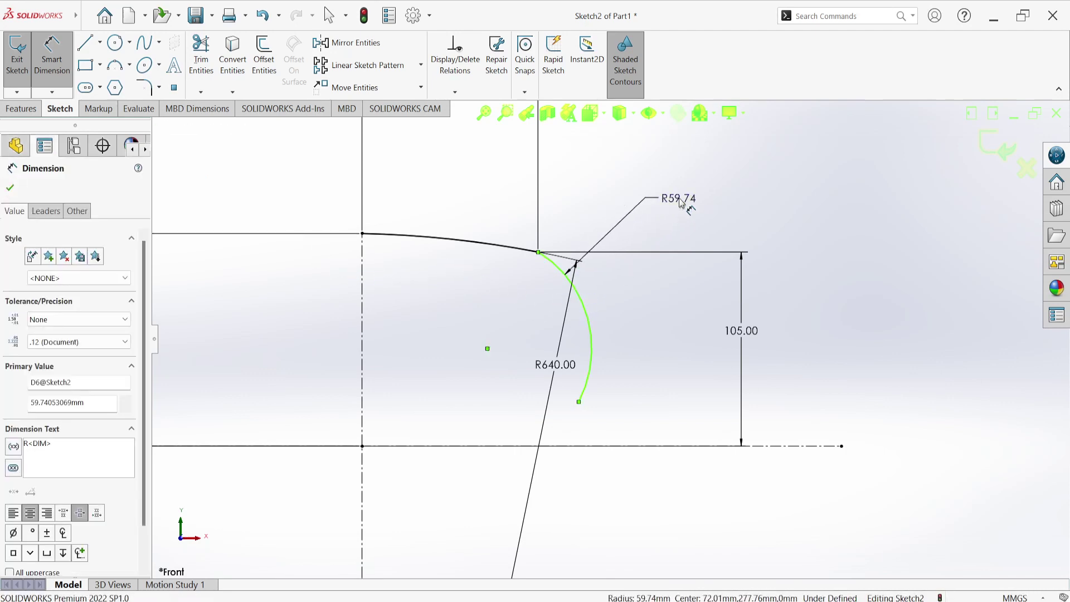
{"action": "type", "text": "65"}
{"action": "key", "text": "Return"}
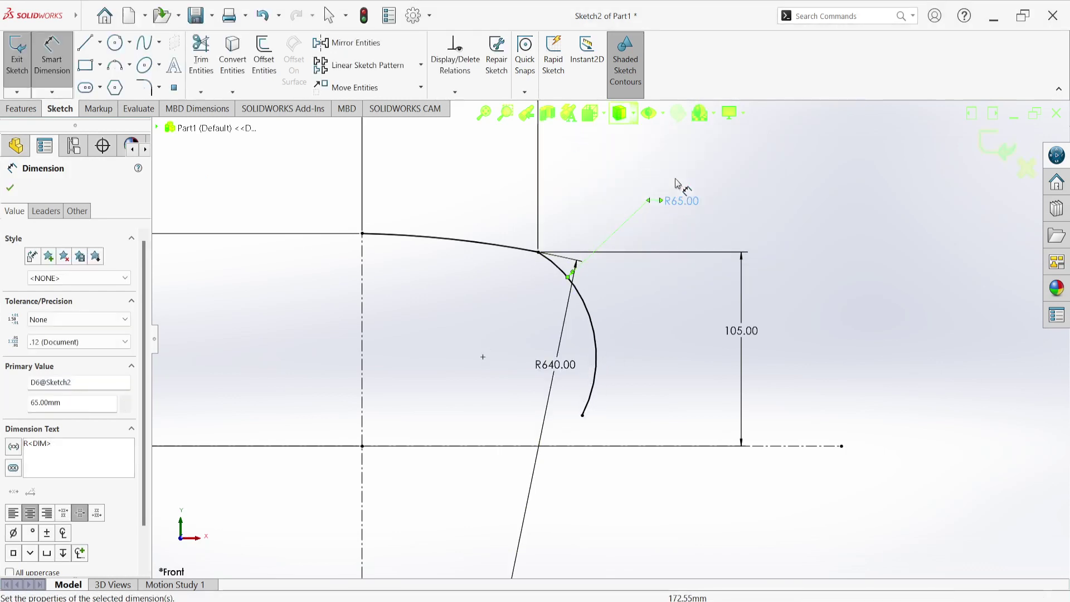
{"action": "right_click", "coordinate": [794, 167]}
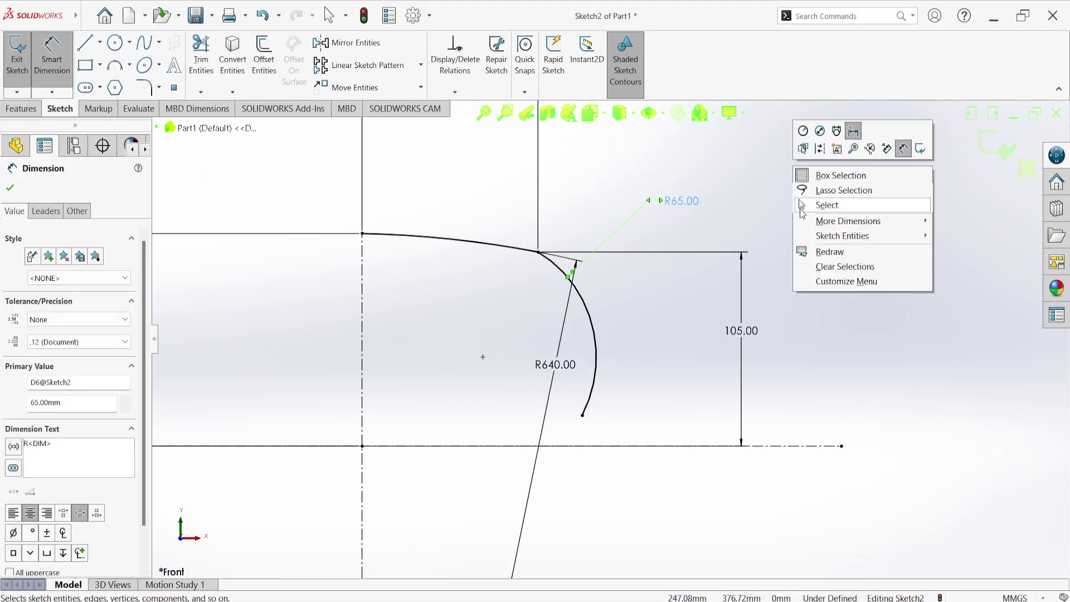
{"action": "left_click", "coordinate": [812, 207]}
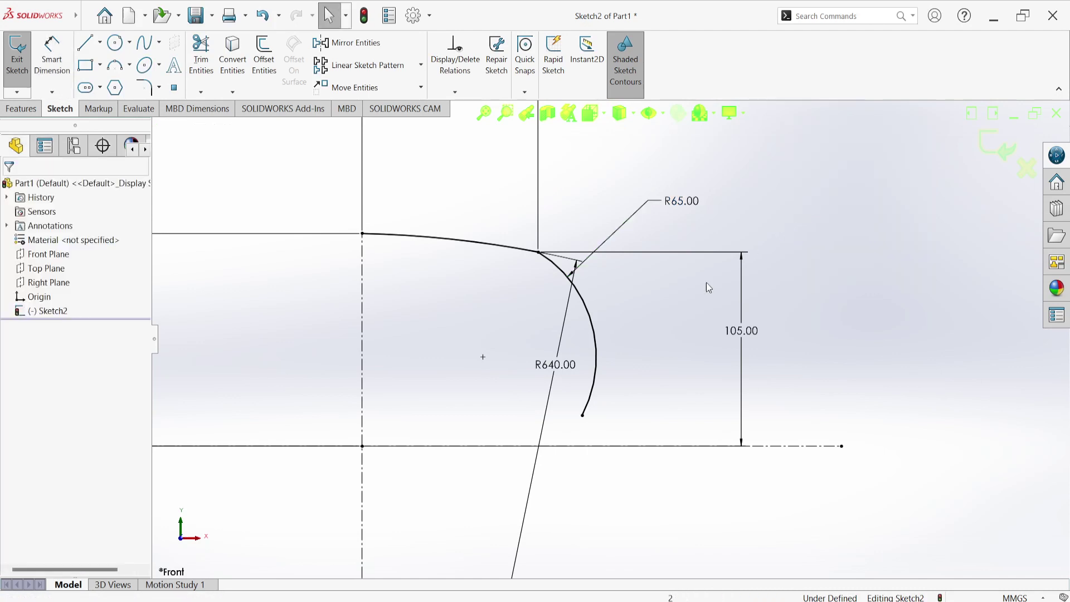
Add a Vertical relation between the sidewall arc's two endpoints
{"action": "left_click", "coordinate": [582, 415]}
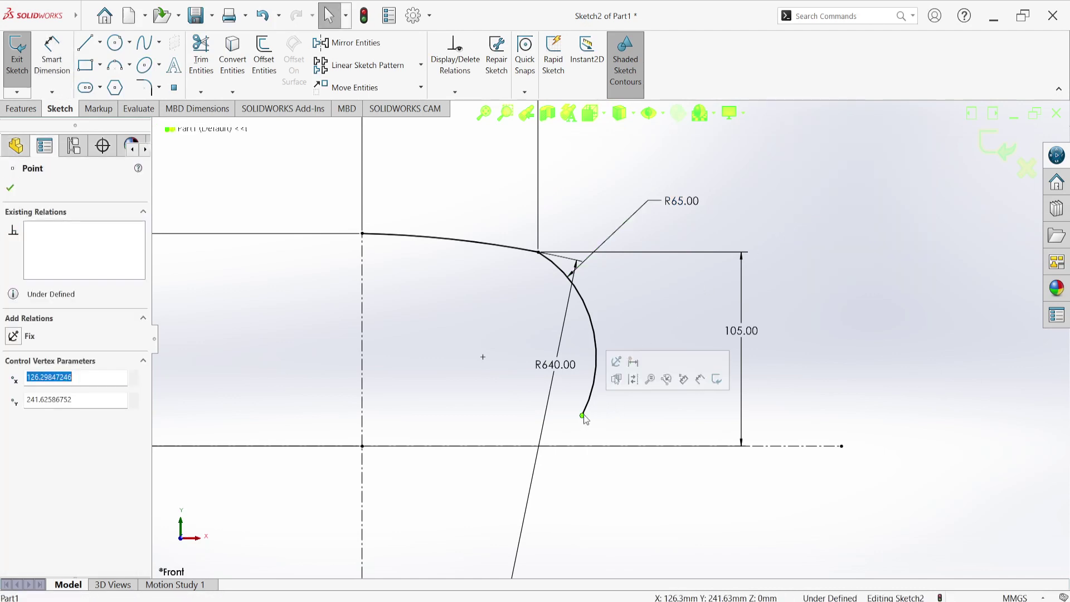
{"action": "left_click", "coordinate": [538, 252], "text": "ctrl"}
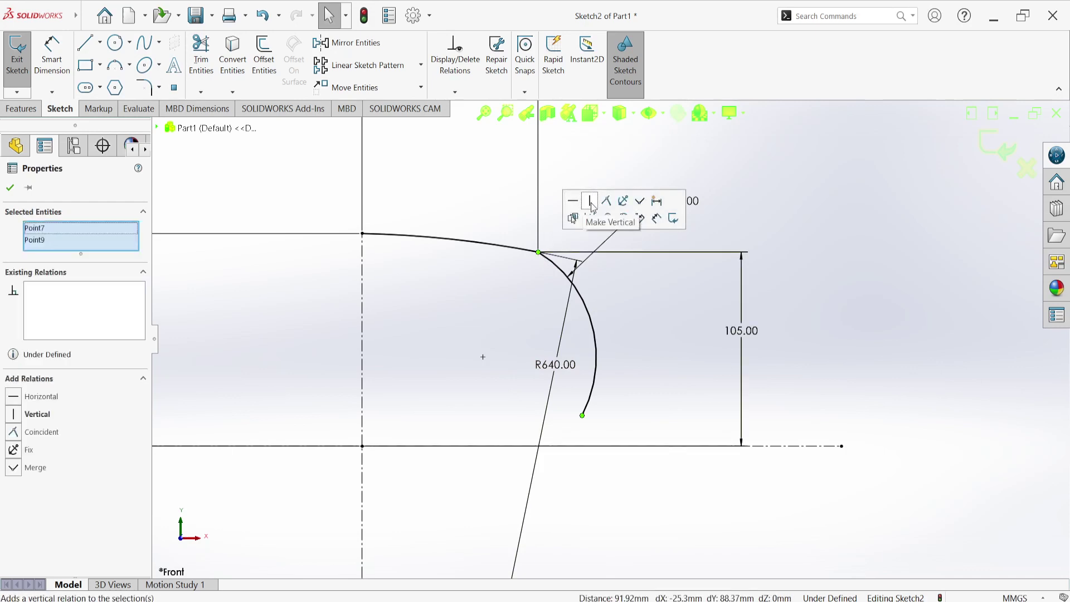
{"action": "left_click", "coordinate": [595, 207]}
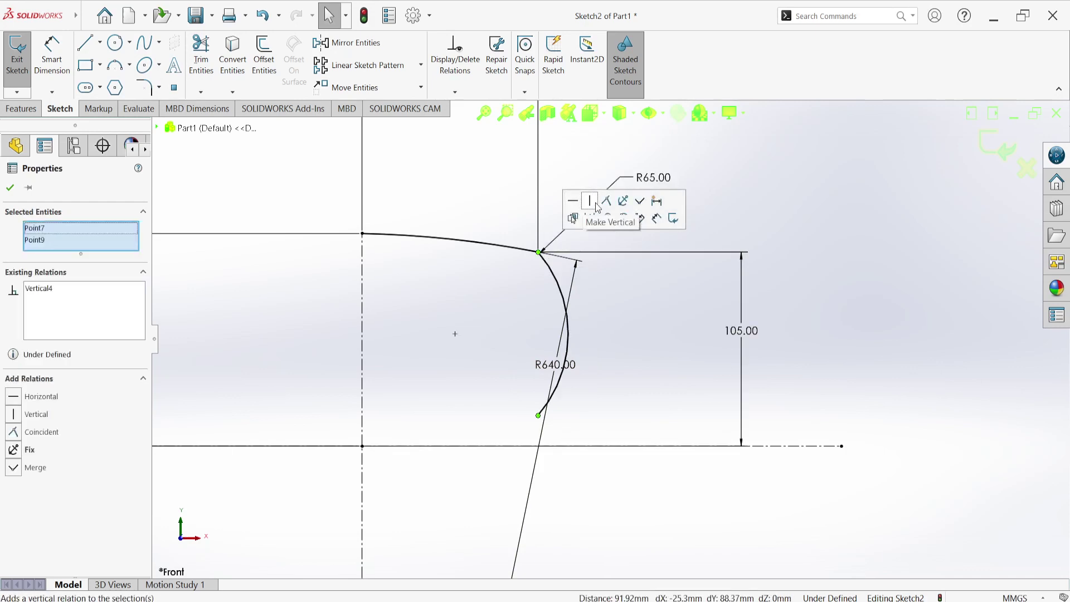
{"action": "left_click", "coordinate": [830, 210]}
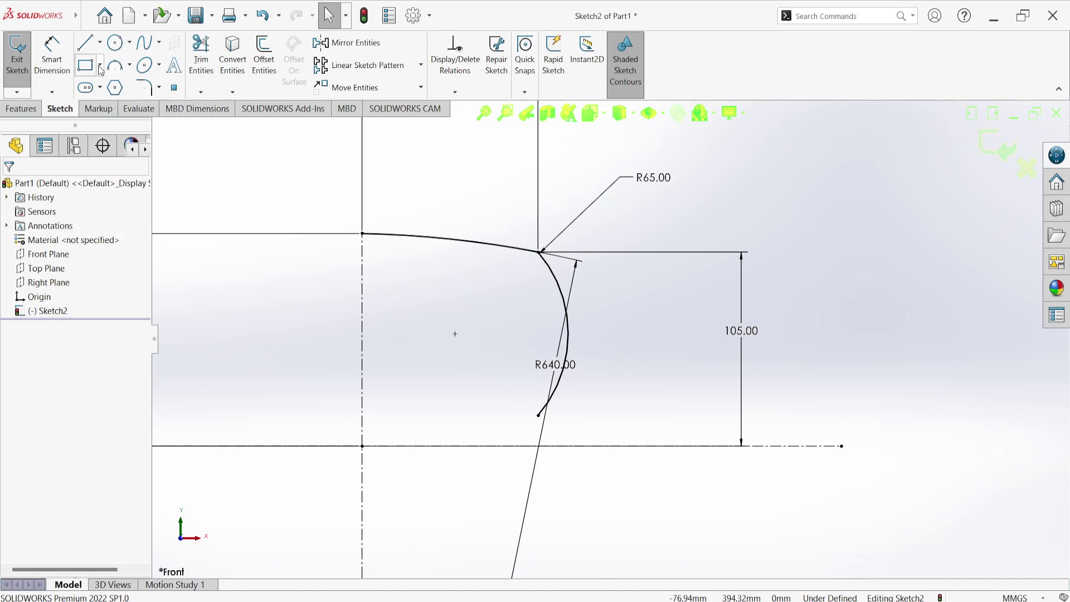
Round the corner between the R640 top arc and R65 sidewall arc with a 20 mm fillet
{"action": "left_click", "coordinate": [144, 87]}
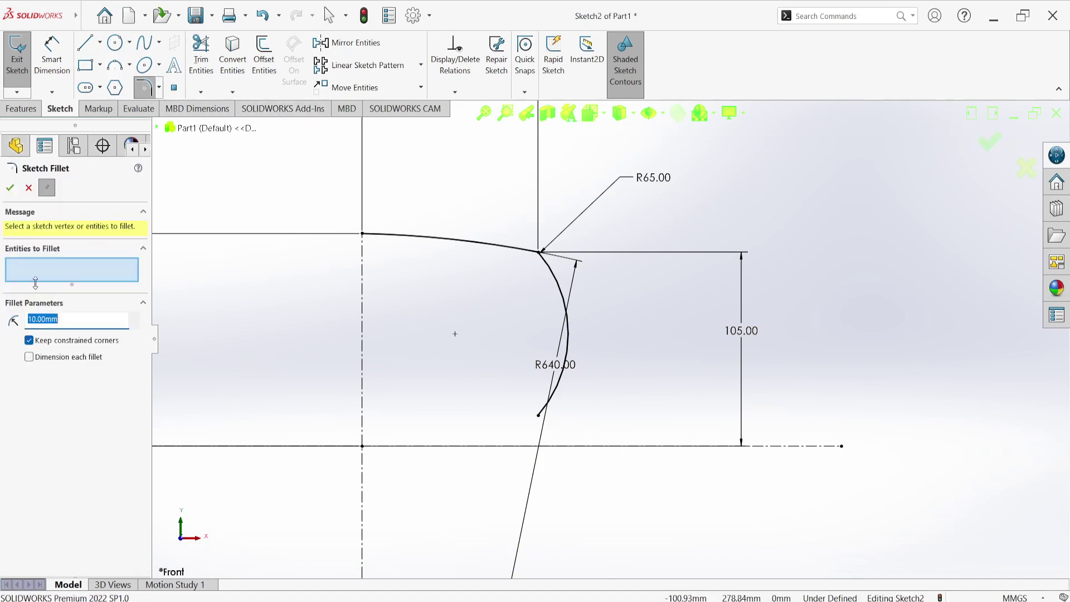
{"action": "type", "text": "2"}
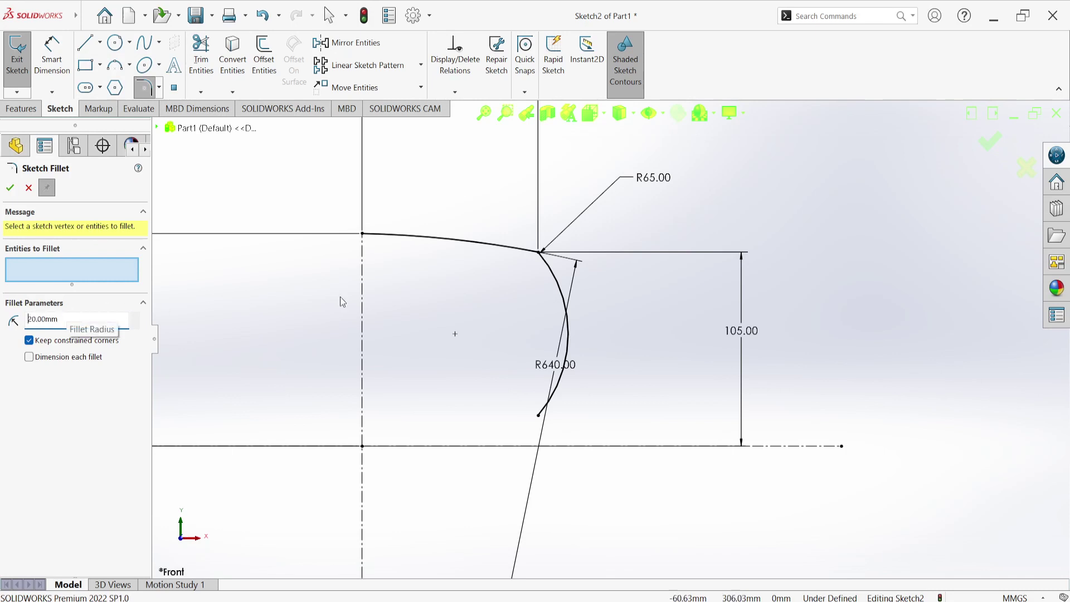
{"action": "left_click", "coordinate": [538, 254]}
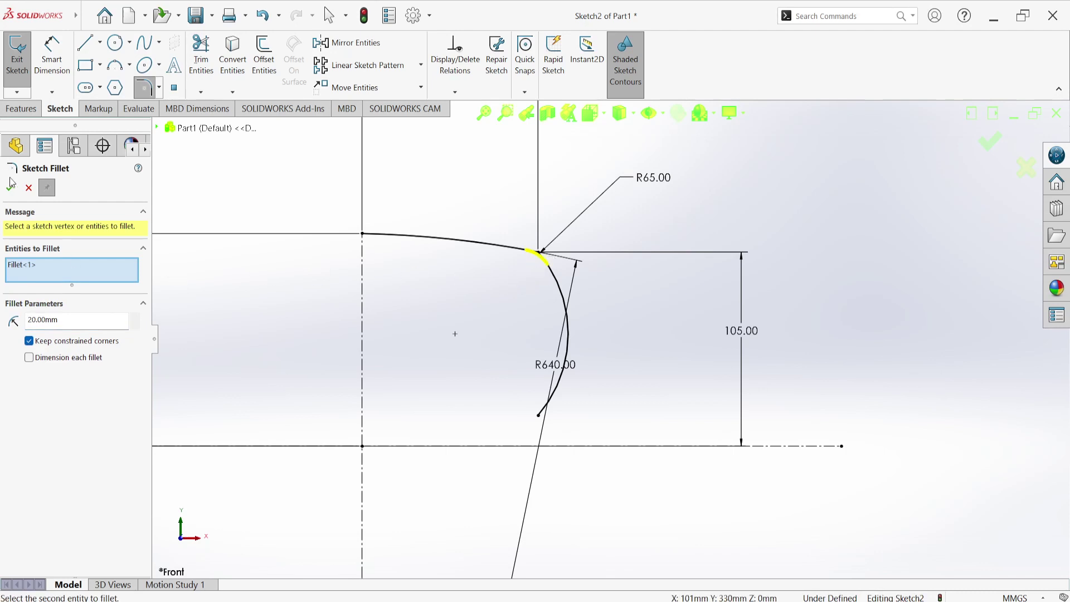
{"action": "left_click", "coordinate": [13, 194]}
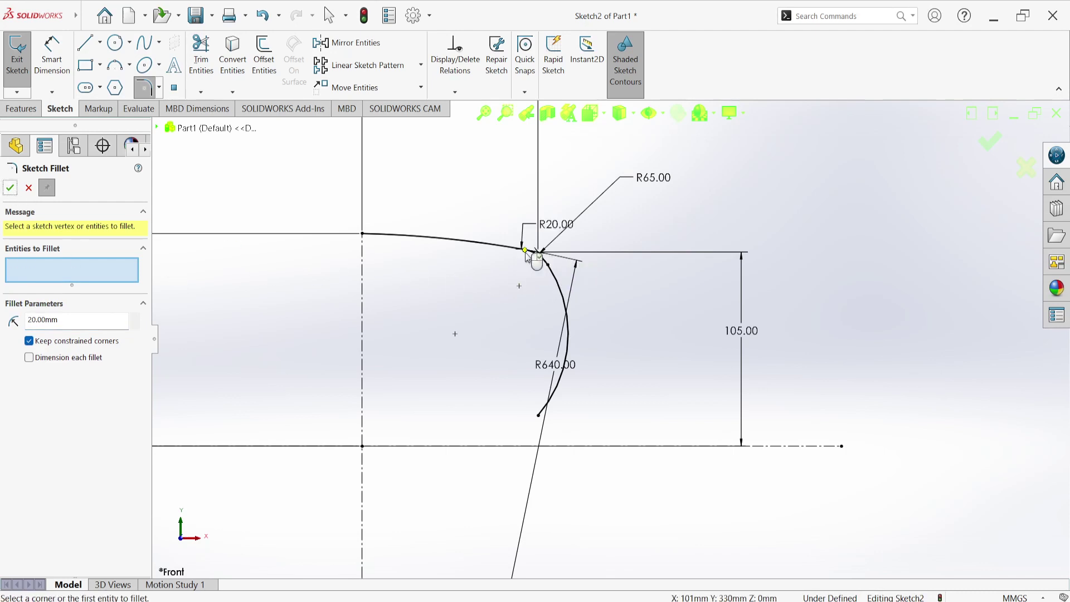
{"action": "scroll", "coordinate": [528, 258], "scroll_direction": "down", "scroll_amount": 3}
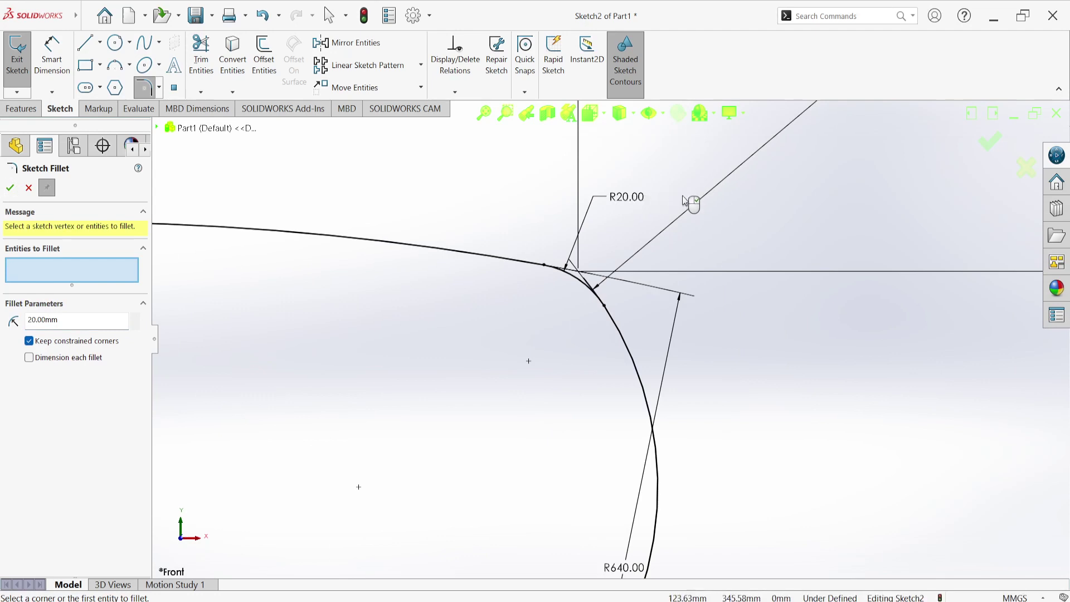
{"action": "left_click_drag", "start_coordinate": [658, 232], "coordinate": [647, 232]}
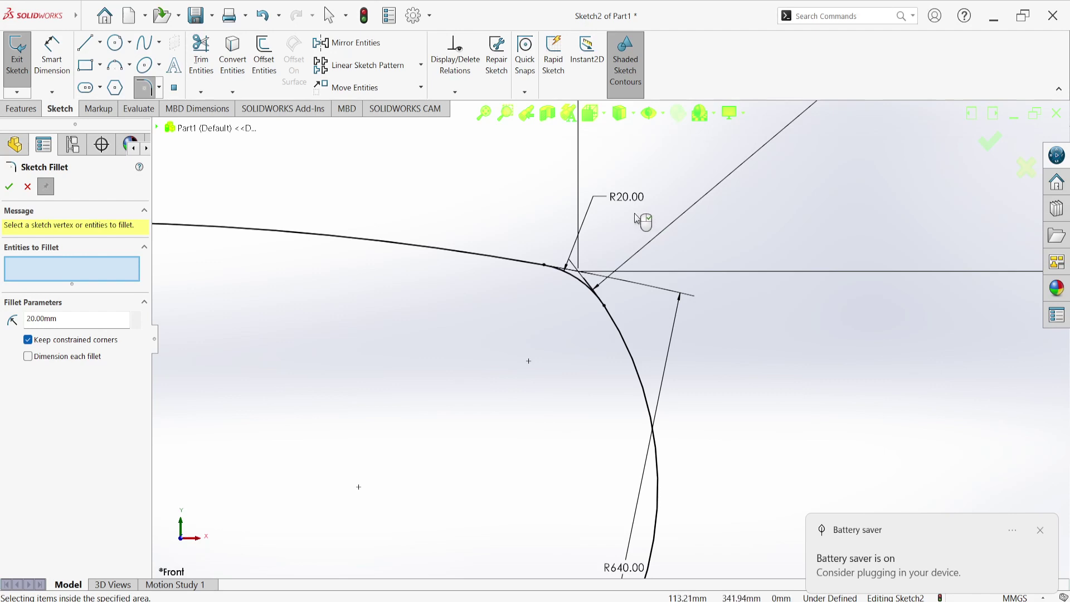
{"action": "right_click", "coordinate": [675, 176]}
Reposition the R20 and R65 labels, placing R65 inside the sidewall arc
{"action": "left_click_drag", "start_coordinate": [628, 201], "coordinate": [705, 167]}
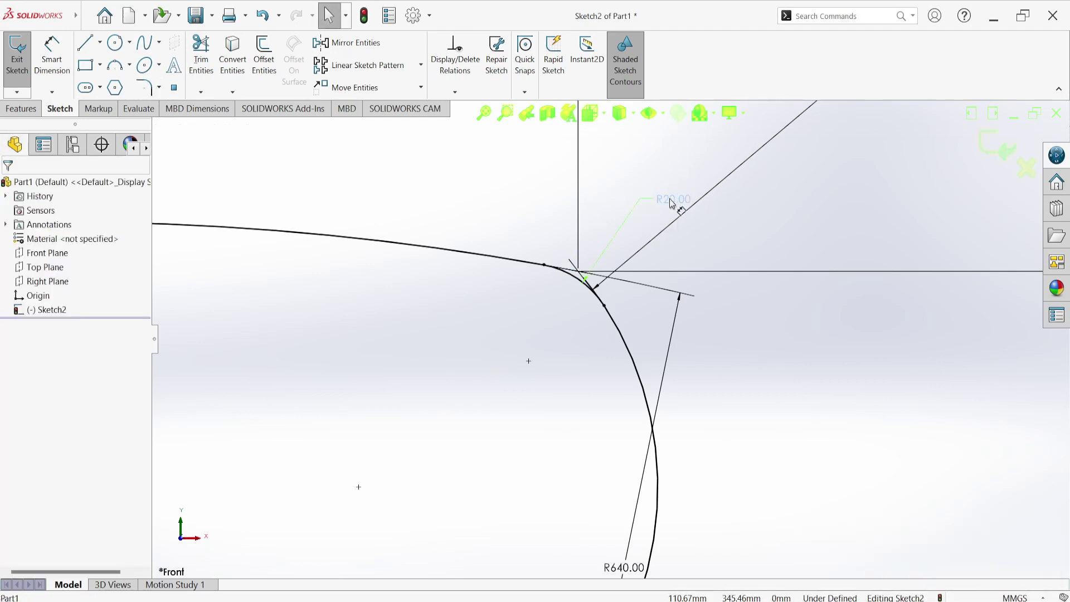
{"action": "scroll", "coordinate": [808, 244], "scroll_direction": "up", "scroll_amount": 2}
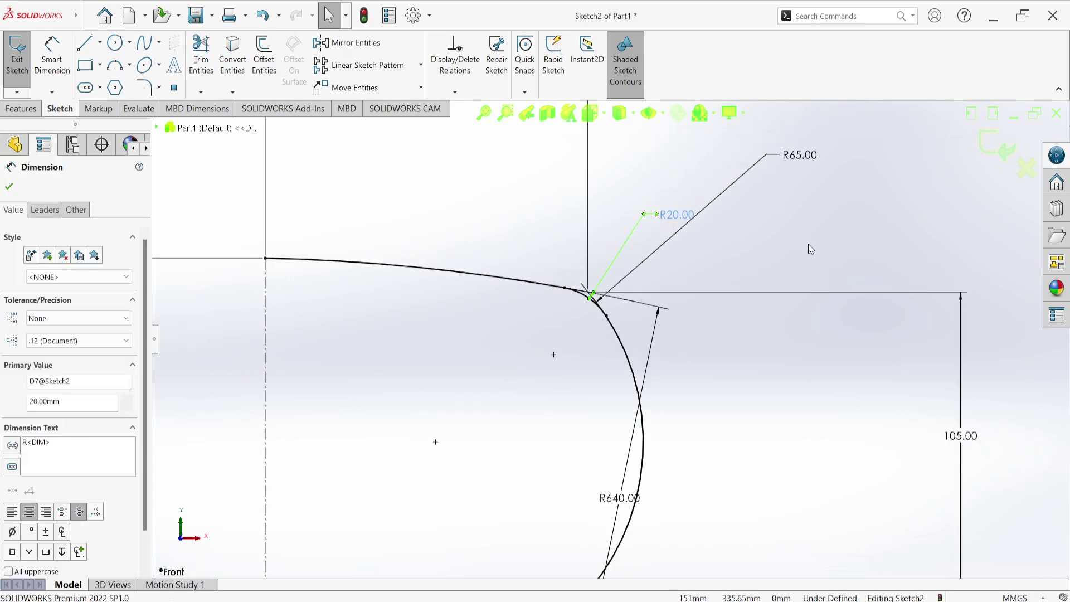
{"action": "scroll", "coordinate": [808, 244], "scroll_direction": "up", "scroll_amount": 2}
{"action": "left_click_drag", "start_coordinate": [714, 234], "coordinate": [687, 390]}
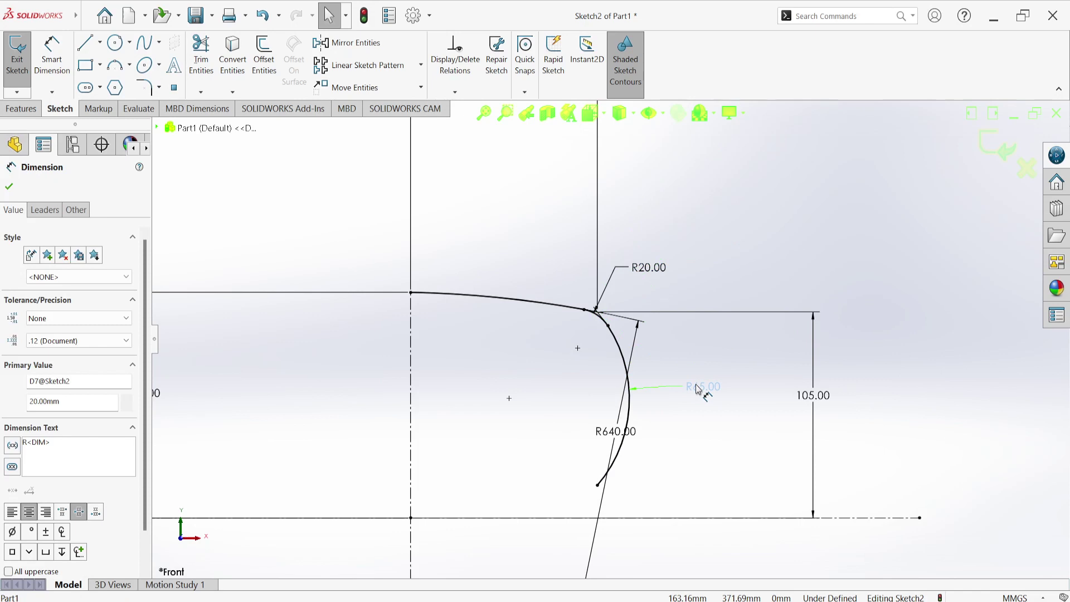
{"action": "left_click_drag", "start_coordinate": [697, 388], "coordinate": [554, 390]}
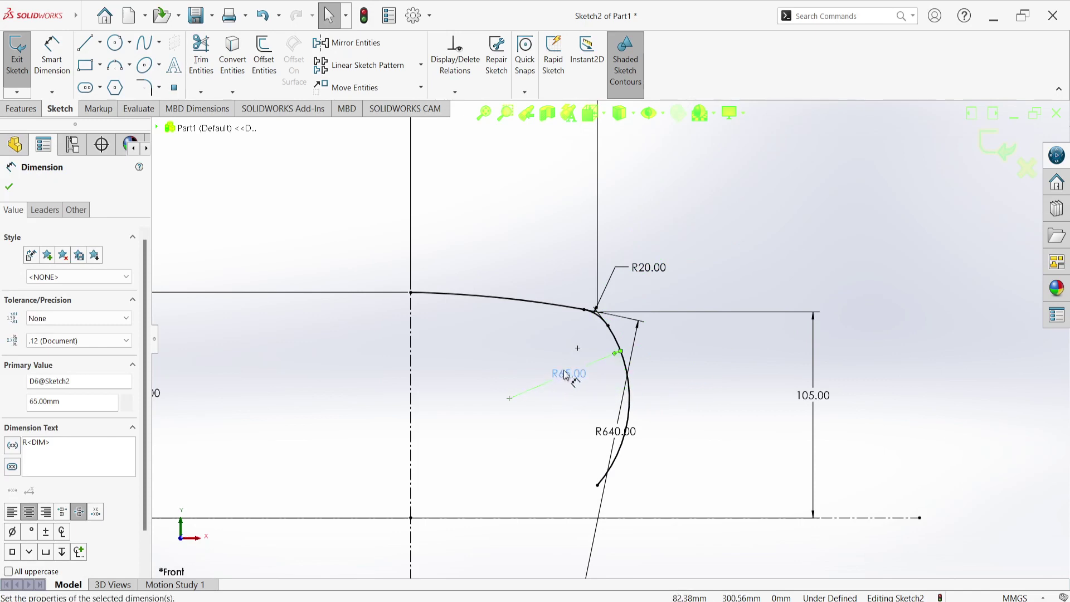
{"action": "right_click", "coordinate": [720, 210]}
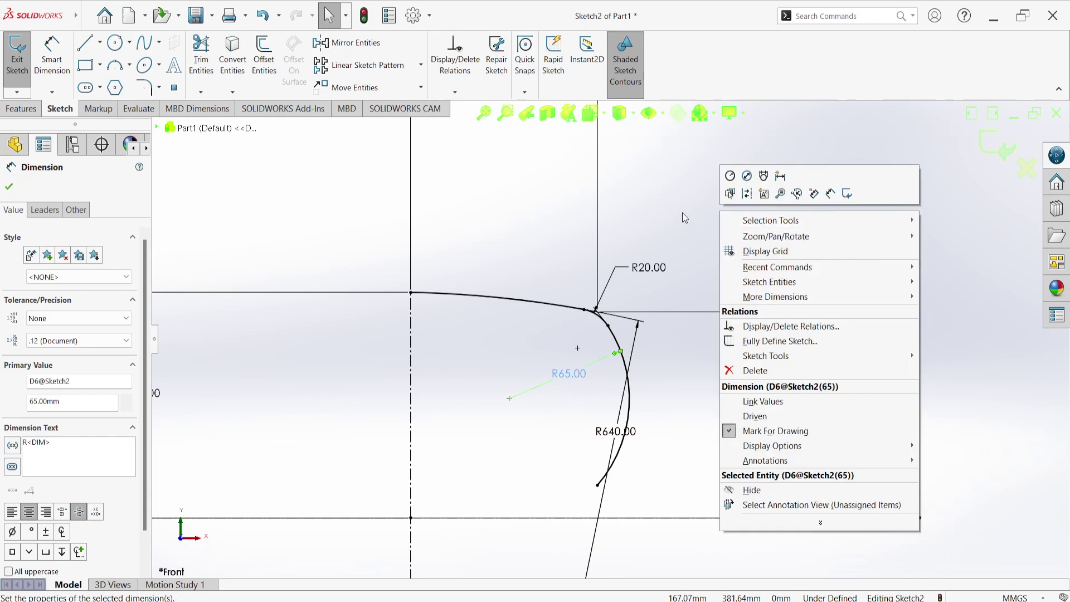
{"action": "left_click", "coordinate": [694, 251]}
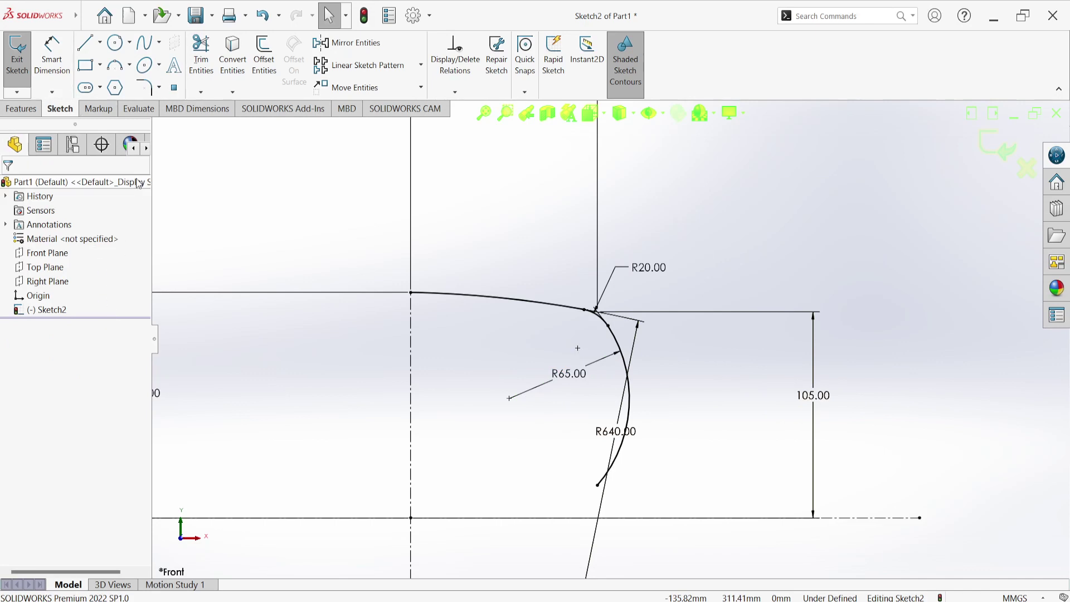
Add a 101 mm horizontal width dimension to the fillet corner point
{"action": "left_click", "coordinate": [52, 56]}
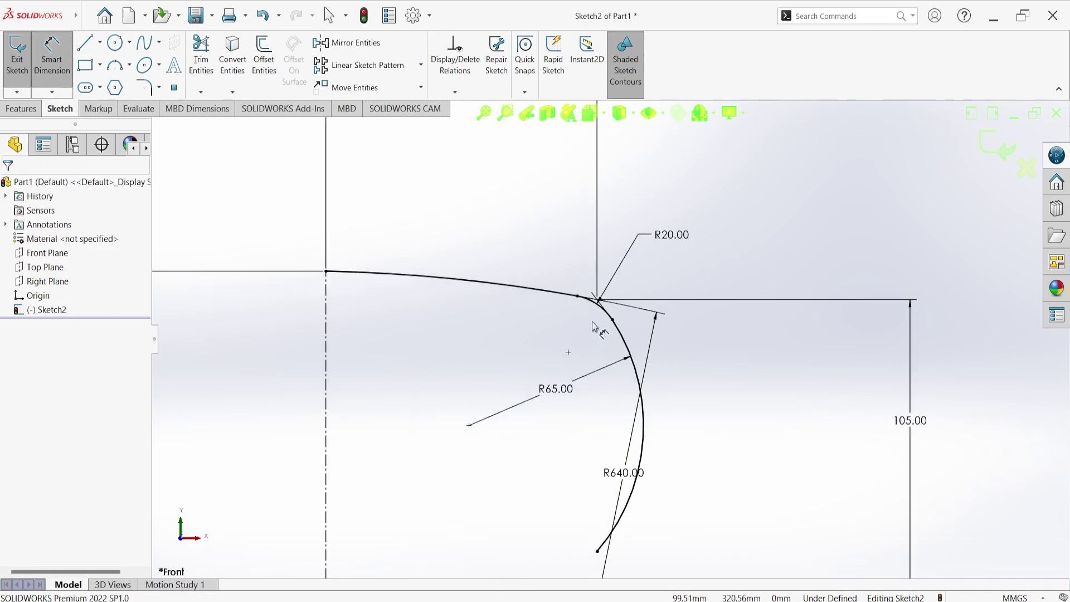
{"action": "scroll", "coordinate": [602, 303], "scroll_direction": "down", "scroll_amount": 3}
{"action": "scroll", "coordinate": [599, 305], "scroll_direction": "down", "scroll_amount": 3}
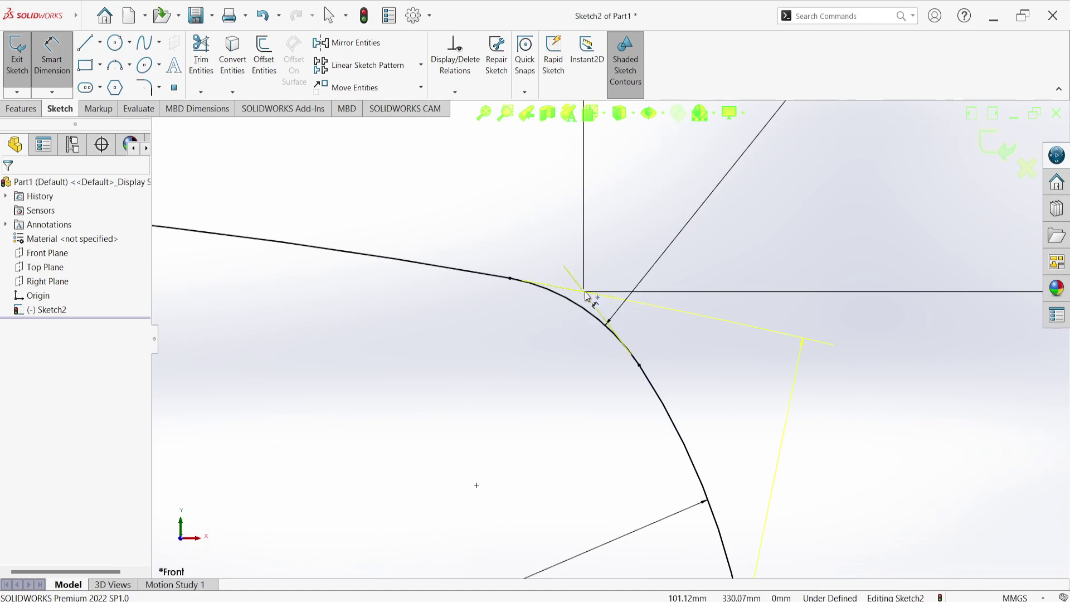
{"action": "left_click", "coordinate": [587, 295]}
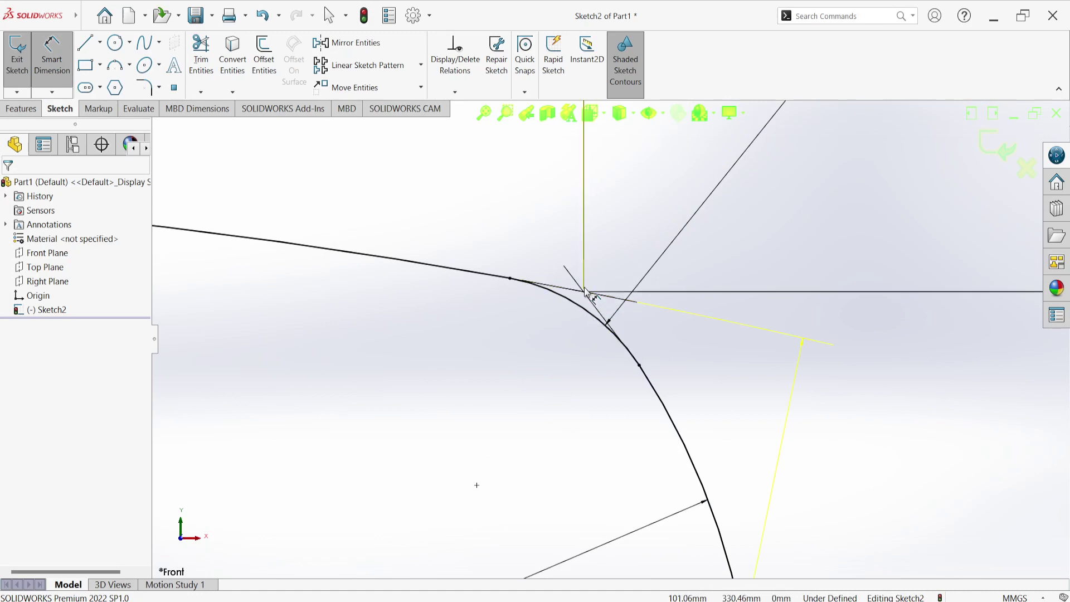
{"action": "left_click", "coordinate": [722, 334]}
Dimension the height from the R640 arc's lower end to the fillet corner at 95 mm
{"action": "scroll", "coordinate": [701, 382], "scroll_direction": "up", "scroll_amount": 3}
{"action": "scroll", "coordinate": [701, 382], "scroll_direction": "up", "scroll_amount": 3}
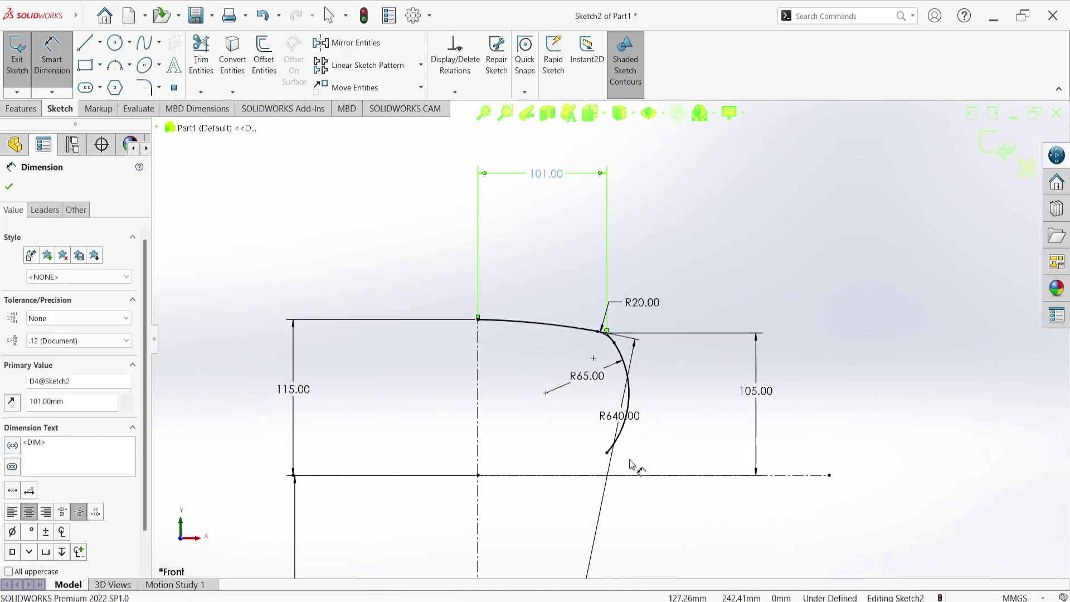
{"action": "scroll", "coordinate": [602, 453], "scroll_direction": "down", "scroll_amount": 2}
{"action": "scroll", "coordinate": [597, 413], "scroll_direction": "down", "scroll_amount": 2}
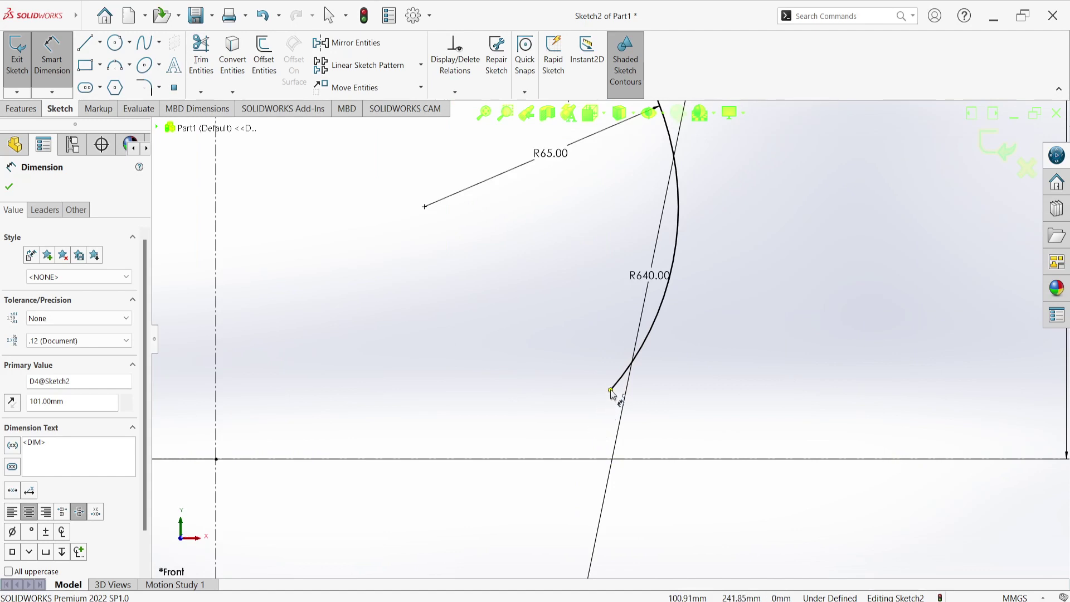
{"action": "left_click", "coordinate": [611, 391]}
{"action": "scroll", "coordinate": [771, 323], "scroll_direction": "up", "scroll_amount": 2}
{"action": "scroll", "coordinate": [716, 299], "scroll_direction": "up", "scroll_amount": 2}
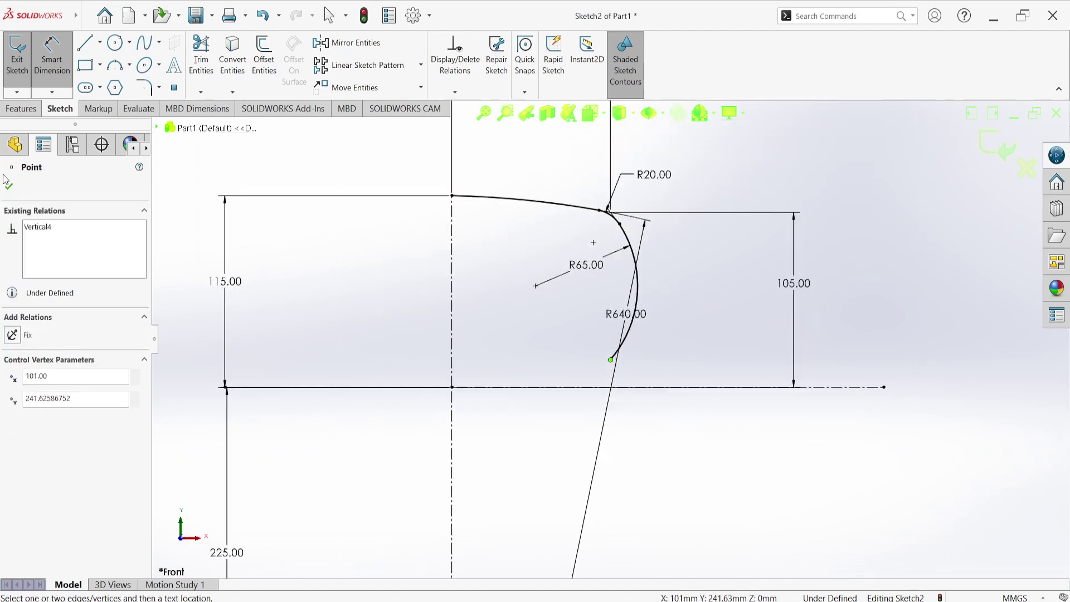
{"action": "scroll", "coordinate": [593, 203], "scroll_direction": "down", "scroll_amount": 2}
{"action": "scroll", "coordinate": [597, 208], "scroll_direction": "down", "scroll_amount": 2}
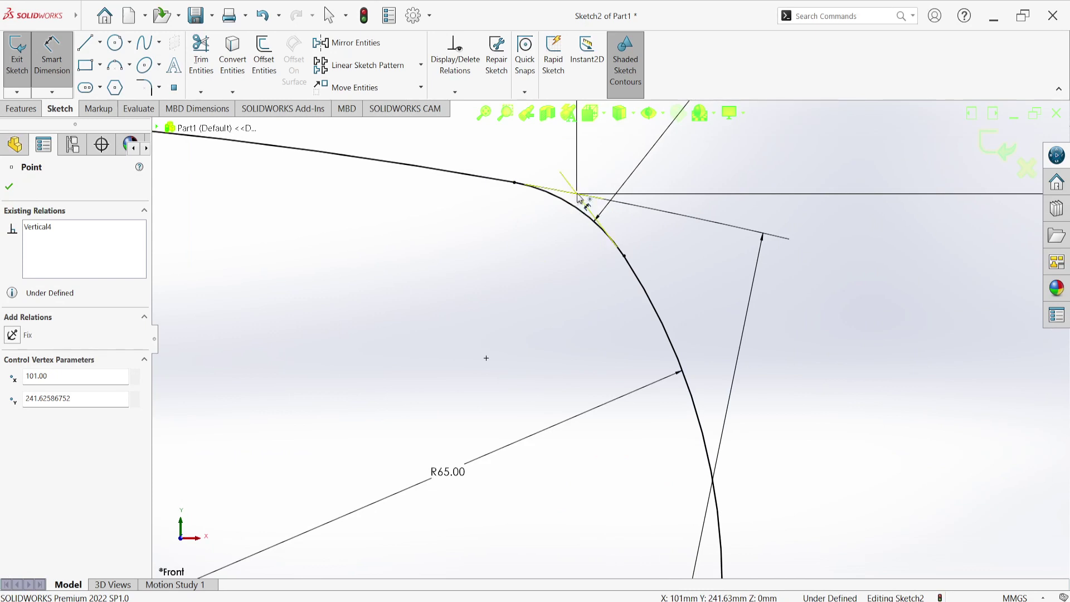
{"action": "left_click", "coordinate": [577, 195]}
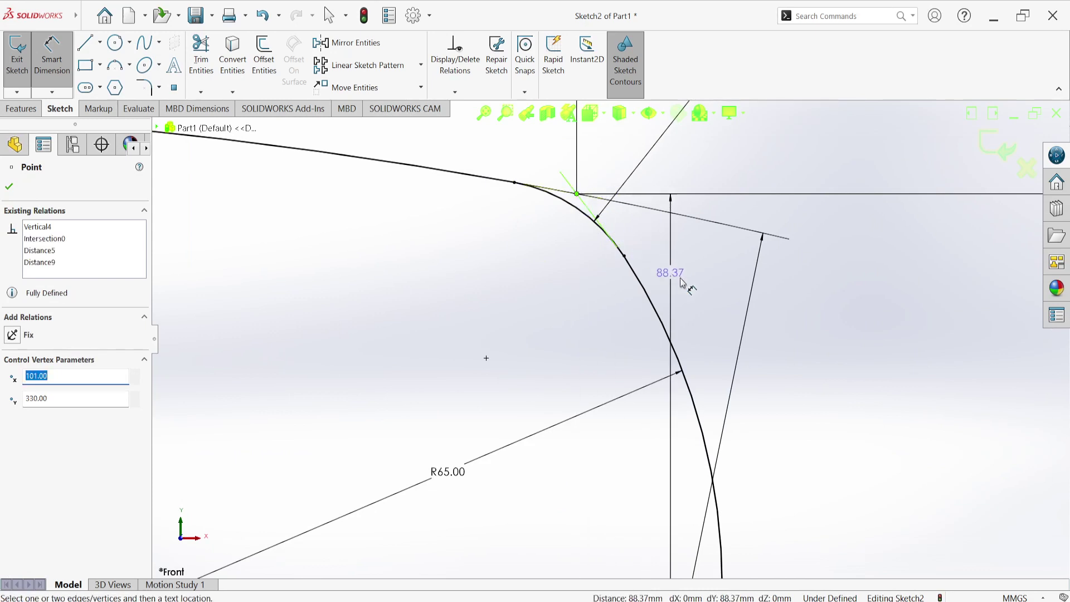
{"action": "scroll", "coordinate": [889, 396], "scroll_direction": "up", "scroll_amount": 2}
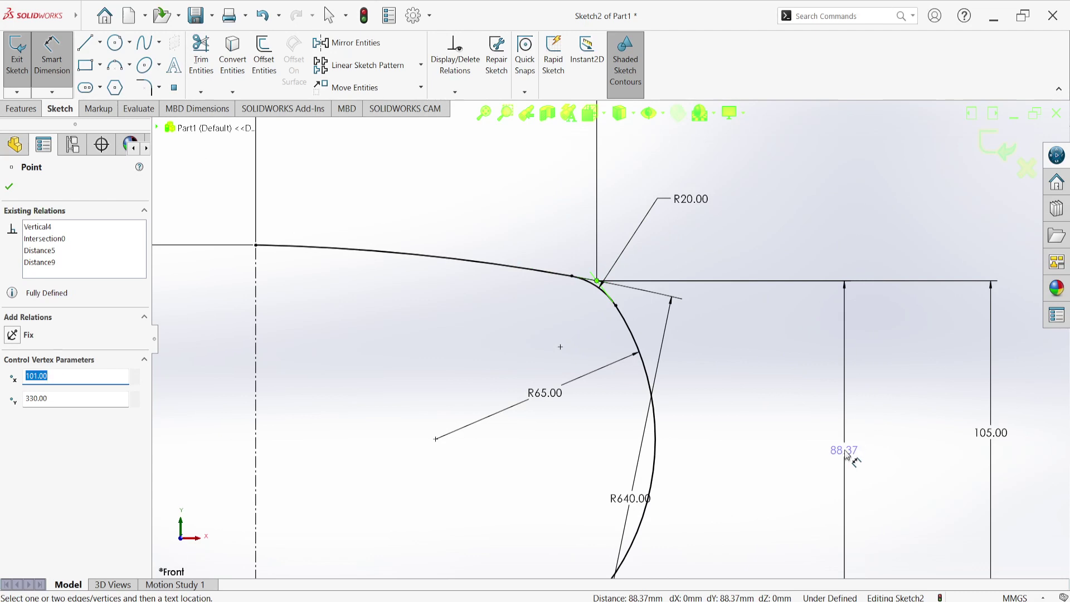
{"action": "scroll", "coordinate": [844, 454], "scroll_direction": "up", "scroll_amount": 1}
{"action": "scroll", "coordinate": [823, 444], "scroll_direction": "up", "scroll_amount": 1}
{"action": "scroll", "coordinate": [771, 393], "scroll_direction": "down", "scroll_amount": 2}
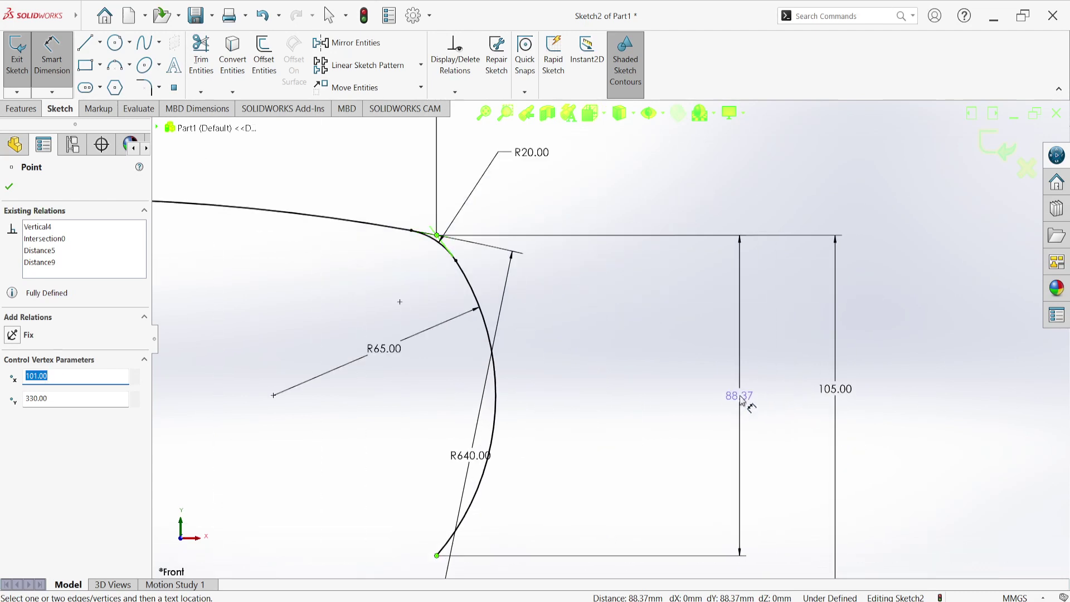
{"action": "left_click", "coordinate": [735, 398]}
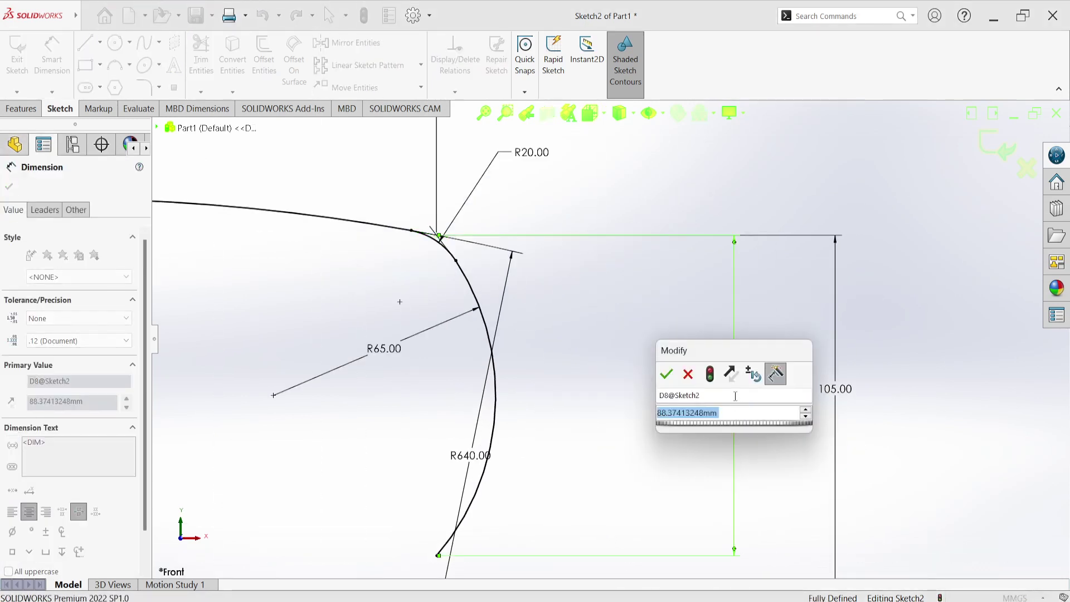
{"action": "type", "text": "95"}
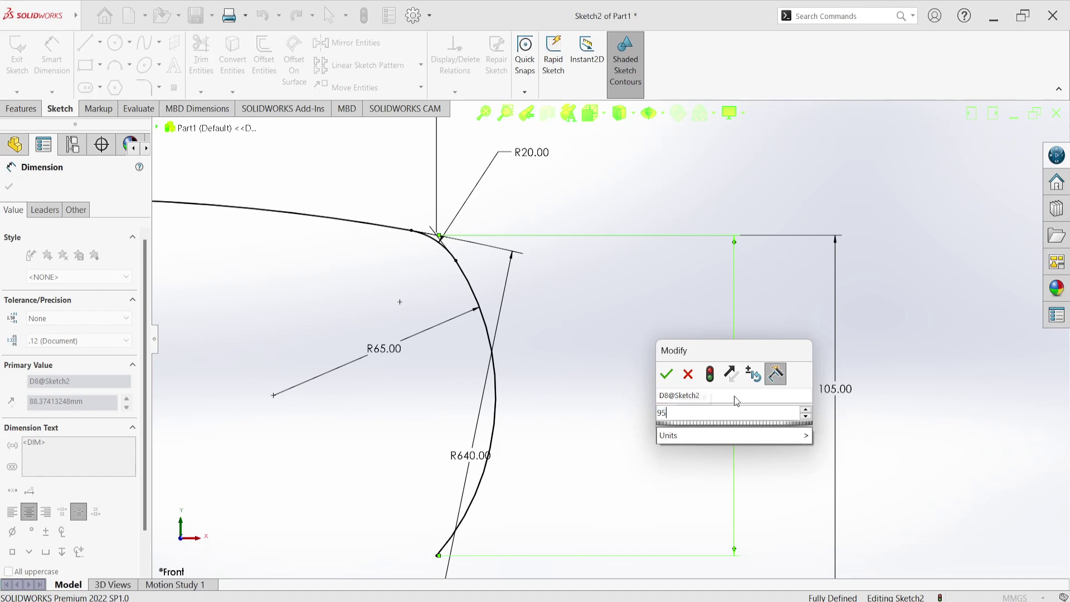
{"action": "key", "text": "Return"}
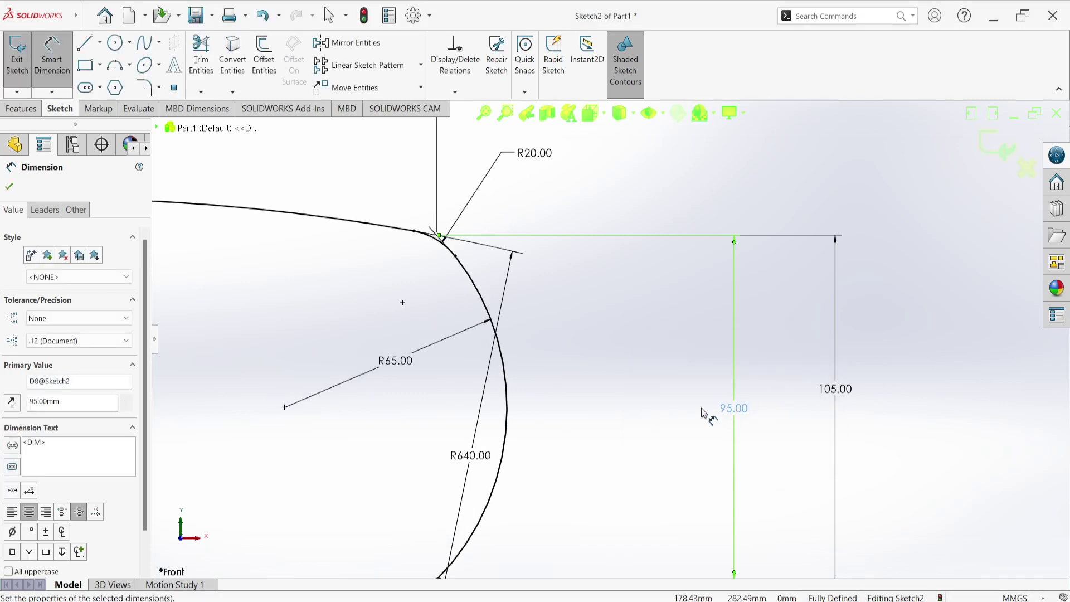
{"action": "scroll", "coordinate": [618, 416], "scroll_direction": "up", "scroll_amount": 3}
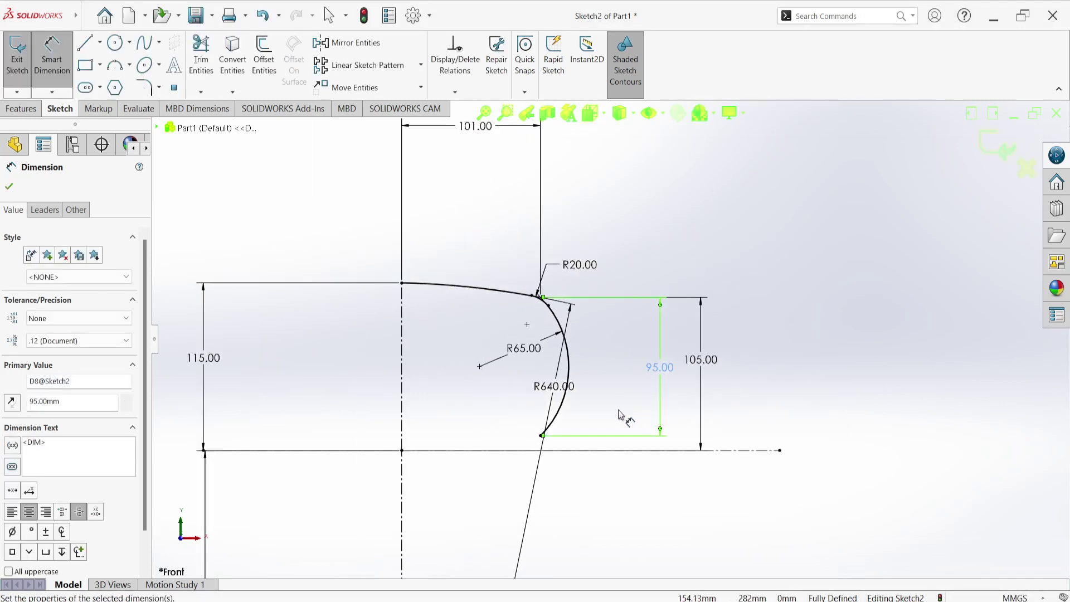
{"action": "scroll", "coordinate": [538, 446], "scroll_direction": "down", "scroll_amount": 5}
{"action": "scroll", "coordinate": [538, 446], "scroll_direction": "down", "scroll_amount": 2}
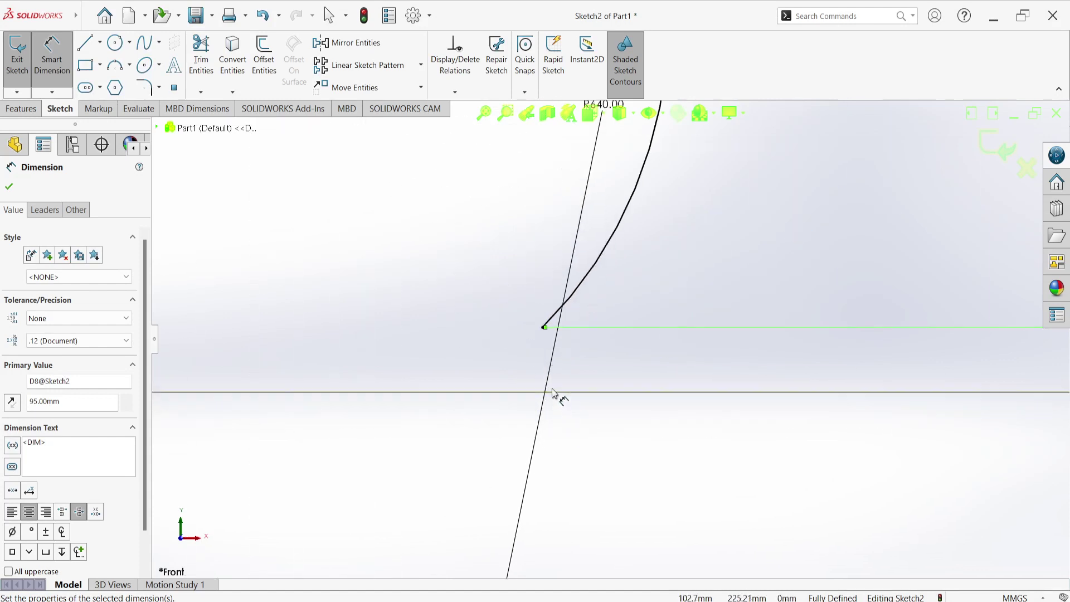
{"action": "scroll", "coordinate": [552, 393], "scroll_direction": "down", "scroll_amount": 2}
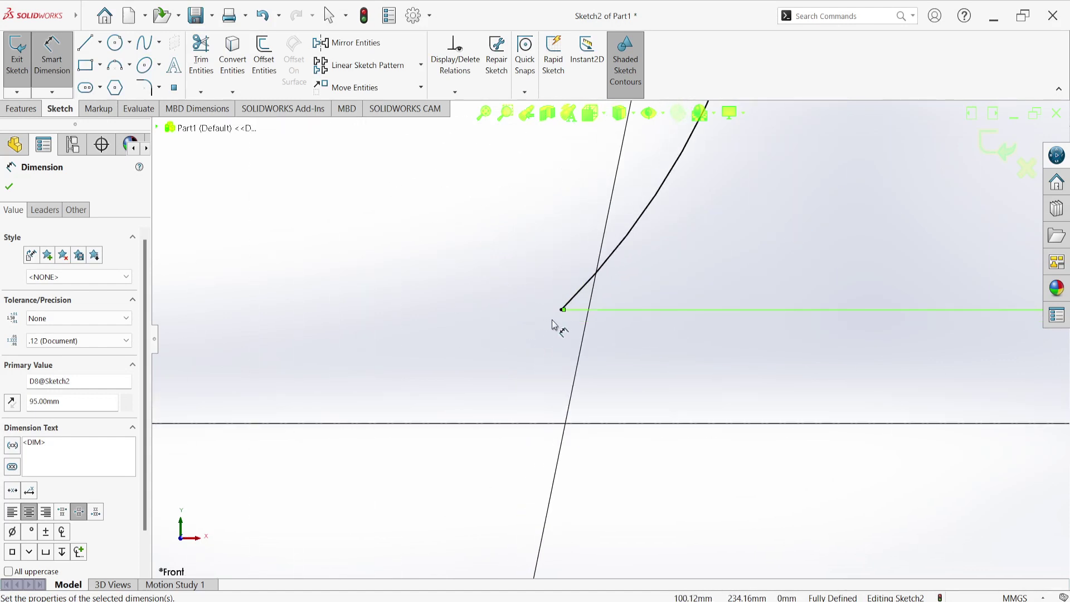
{"action": "left_click", "coordinate": [129, 64]}
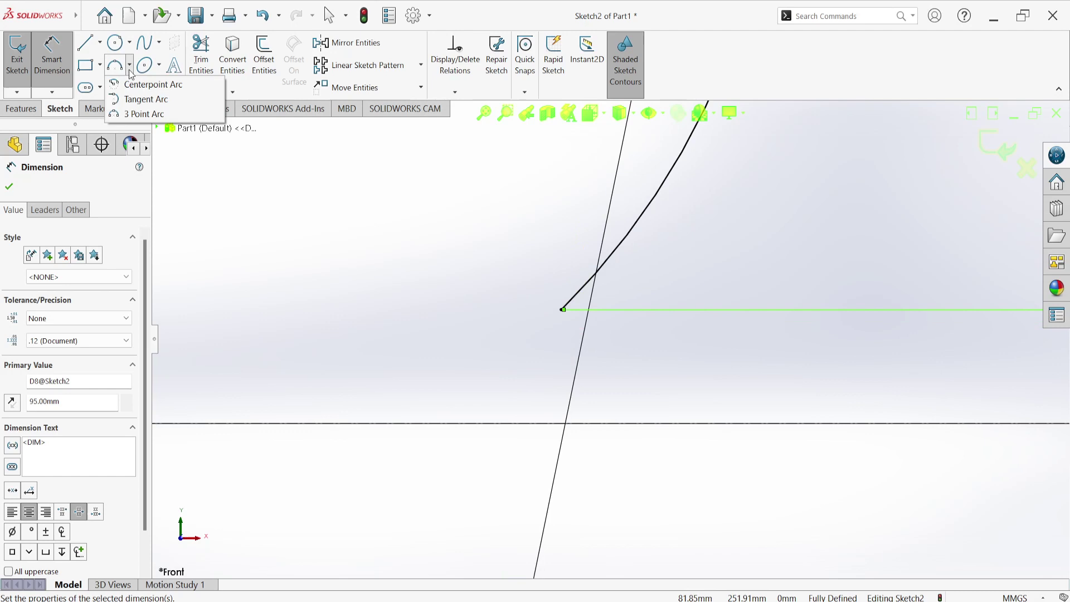
Sketch a small three-point arc starting at the R640 arc's lower end
{"action": "left_click", "coordinate": [136, 113]}
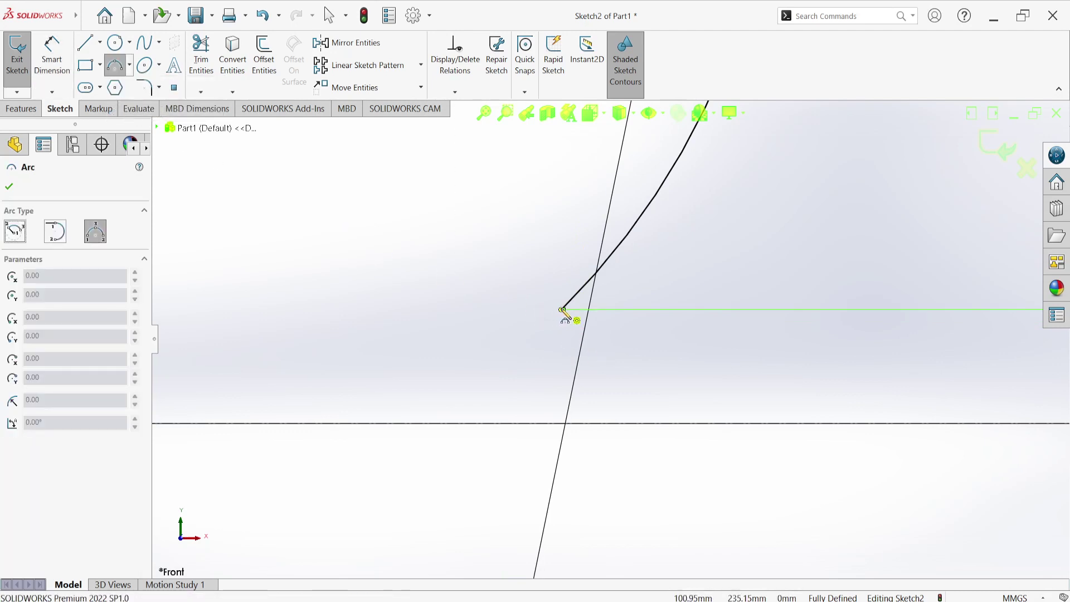
{"action": "left_click", "coordinate": [562, 310]}
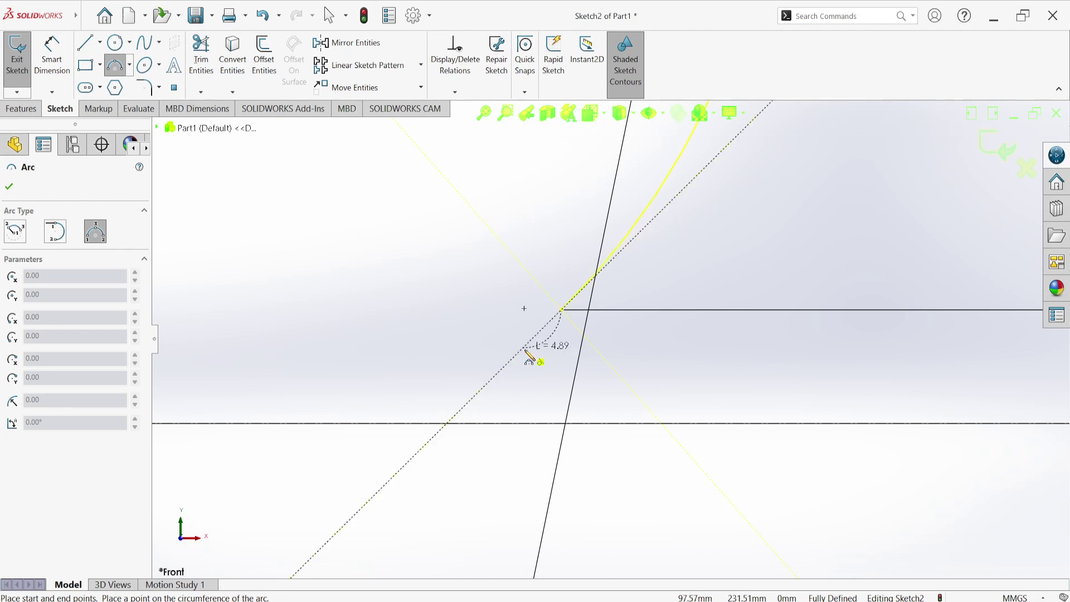
{"action": "left_click", "coordinate": [526, 348]}
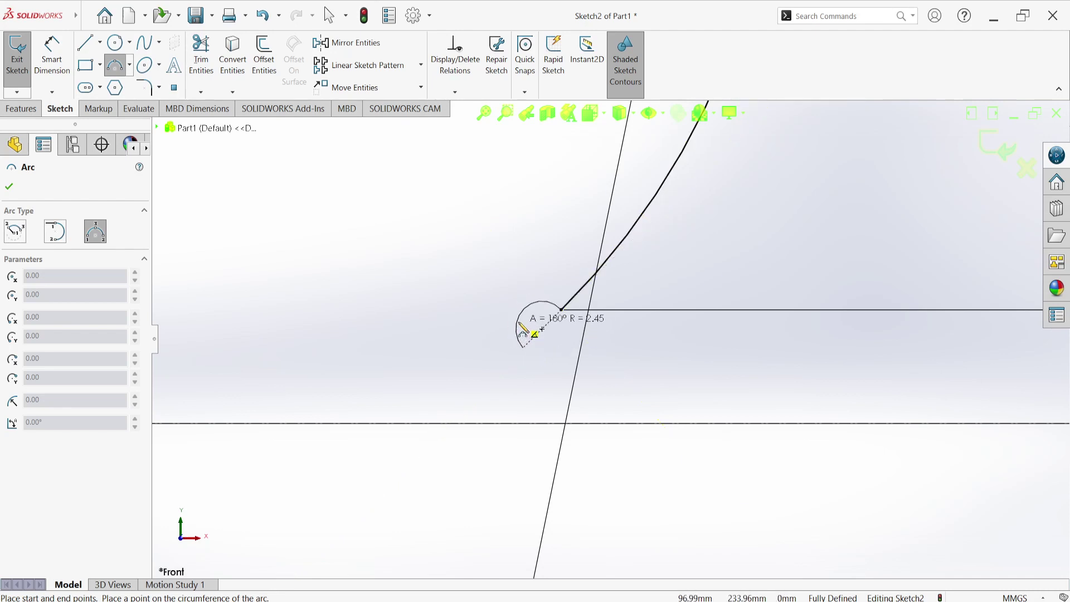
{"action": "left_click", "coordinate": [523, 327]}
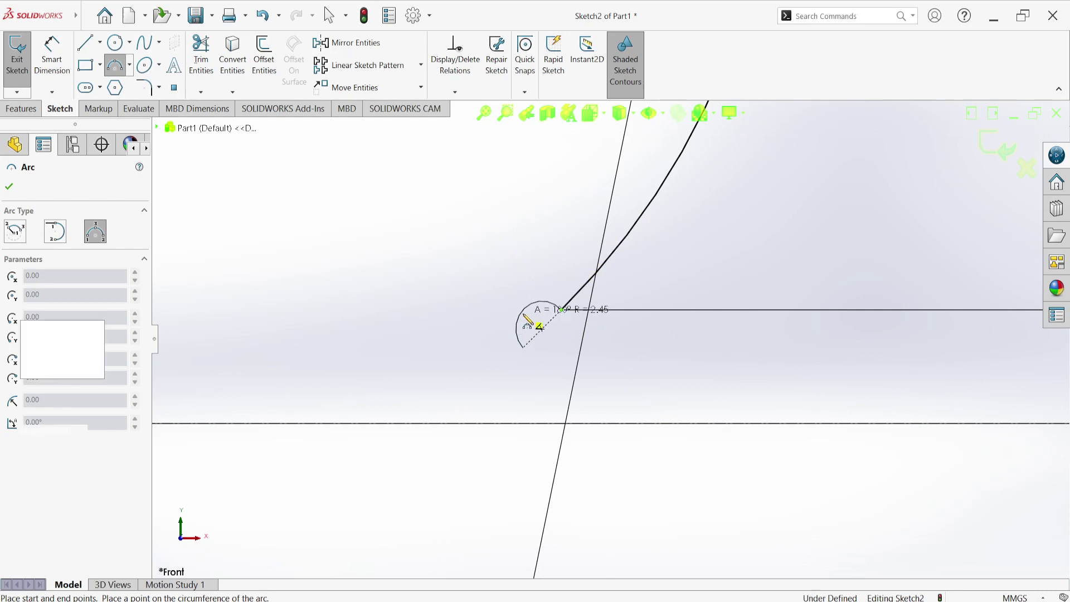
{"action": "right_click", "coordinate": [363, 160]}
{"action": "left_click", "coordinate": [387, 167]}
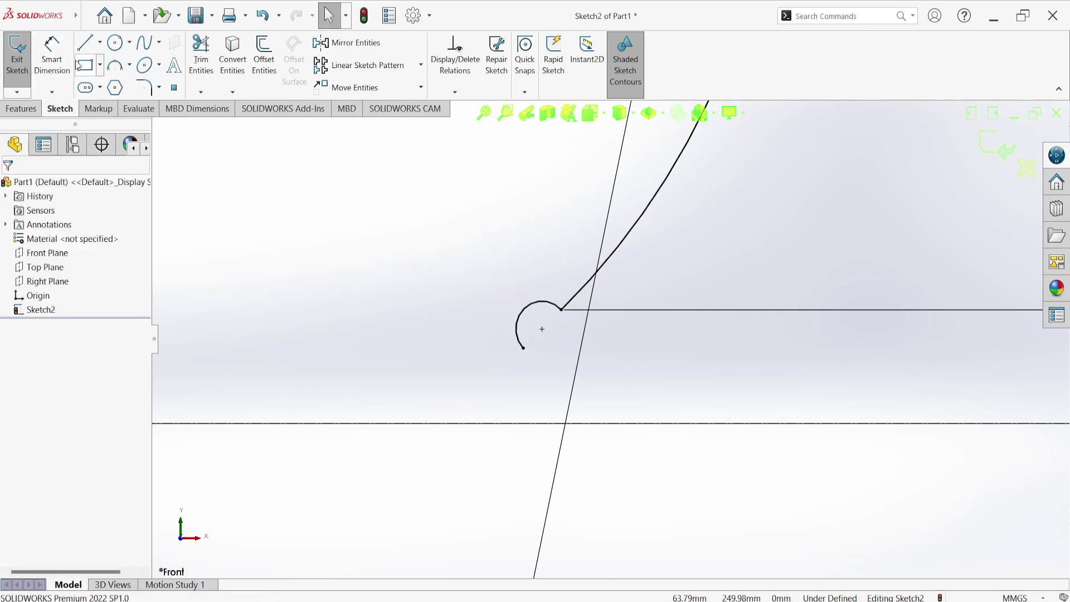
Add a radius dimension to the small arc
{"action": "left_click", "coordinate": [52, 54]}
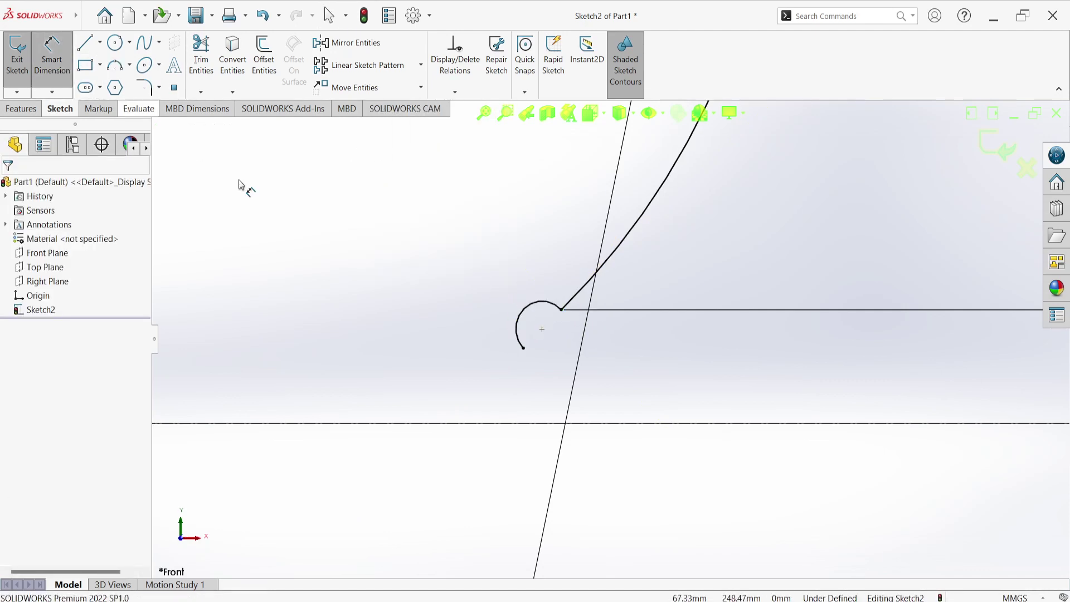
{"action": "left_click", "coordinate": [523, 310]}
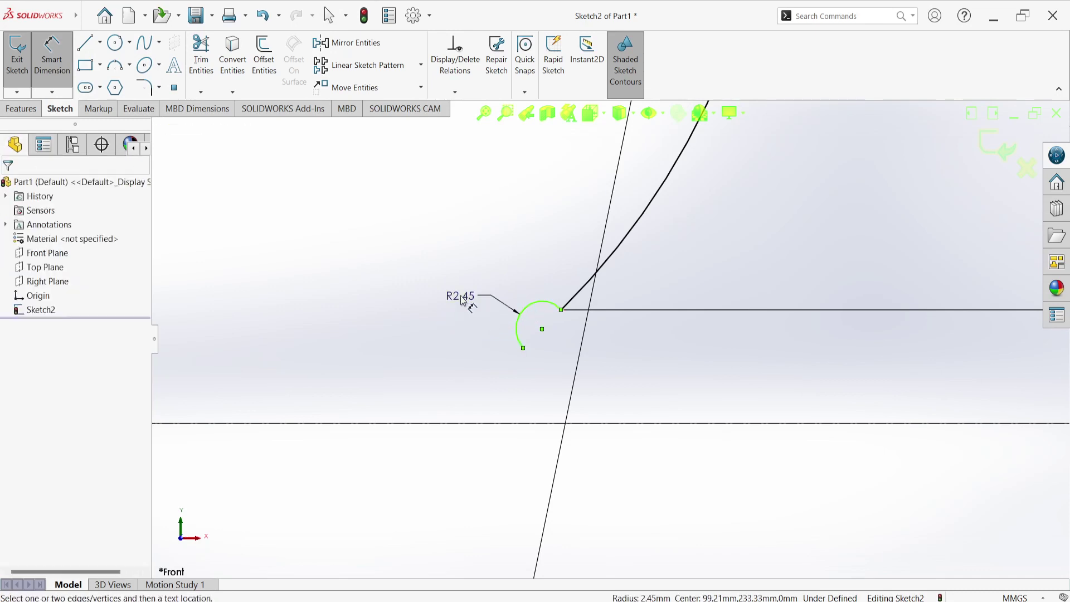
{"action": "left_click", "coordinate": [463, 300]}
{"action": "key", "text": "Return"}
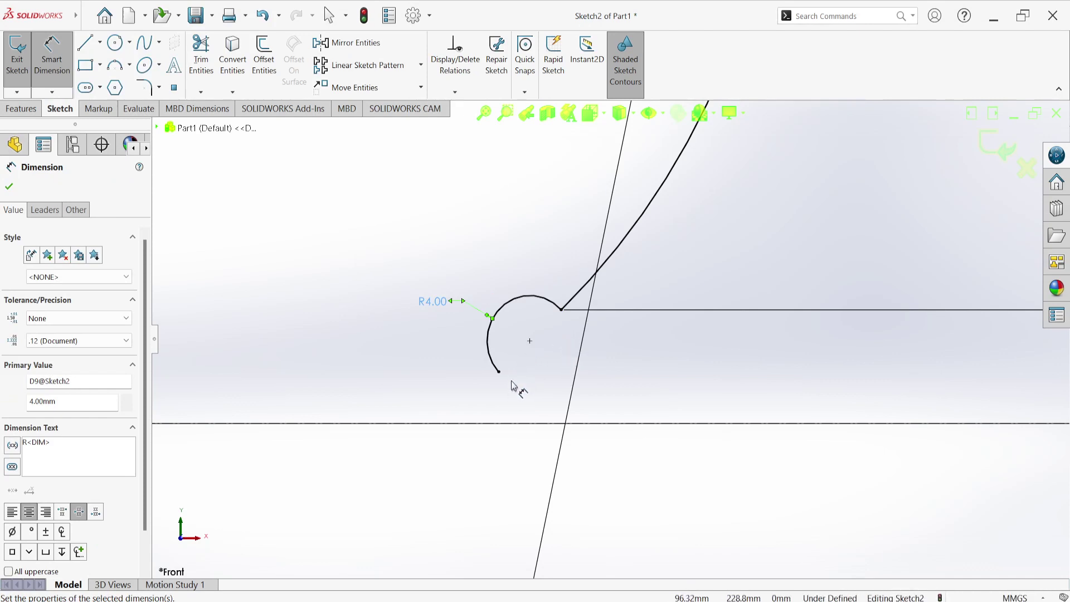
{"action": "scroll", "coordinate": [594, 360], "scroll_direction": "up", "scroll_amount": 4}
{"action": "scroll", "coordinate": [593, 358], "scroll_direction": "up", "scroll_amount": 2}
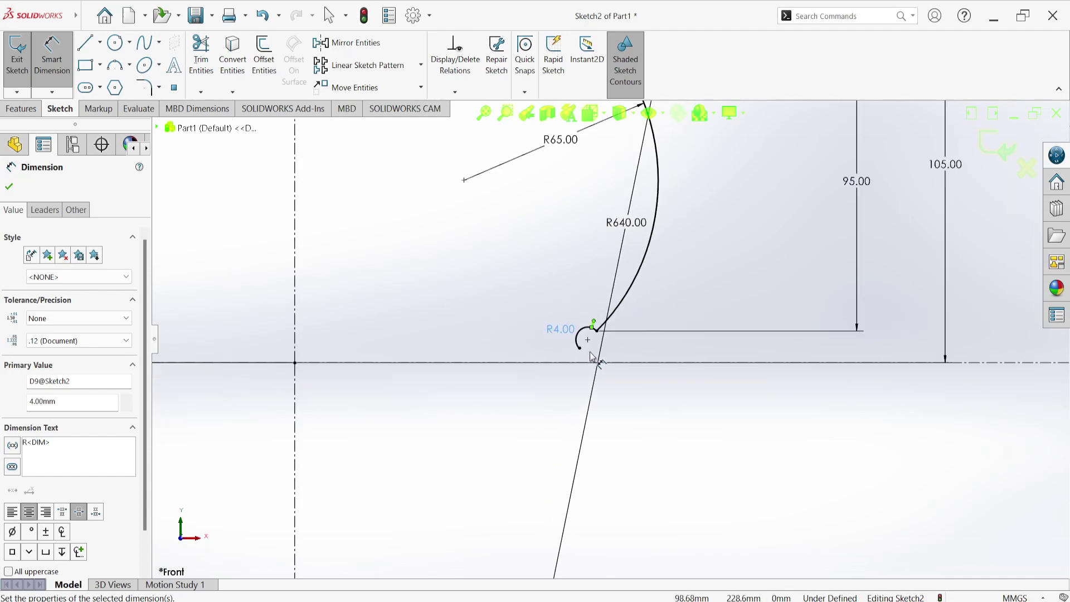
{"action": "scroll", "coordinate": [593, 358], "scroll_direction": "up", "scroll_amount": 2}
{"action": "scroll", "coordinate": [585, 234], "scroll_direction": "down", "scroll_amount": 1}
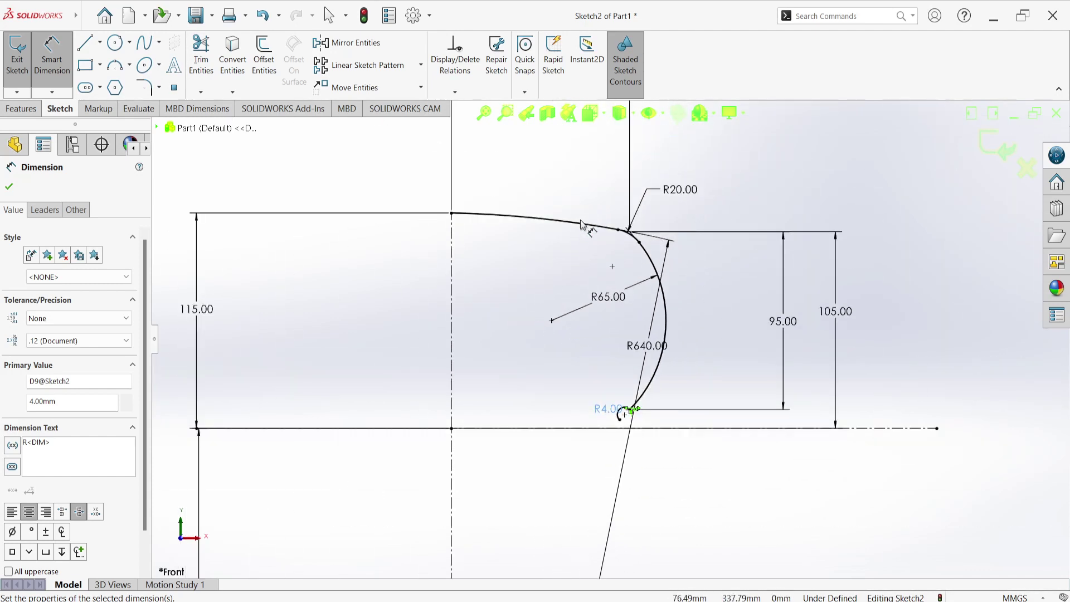
{"action": "scroll", "coordinate": [581, 225], "scroll_direction": "down", "scroll_amount": 1}
{"action": "scroll", "coordinate": [591, 261], "scroll_direction": "up", "scroll_amount": 1}
{"action": "scroll", "coordinate": [590, 261], "scroll_direction": "up", "scroll_amount": 2}
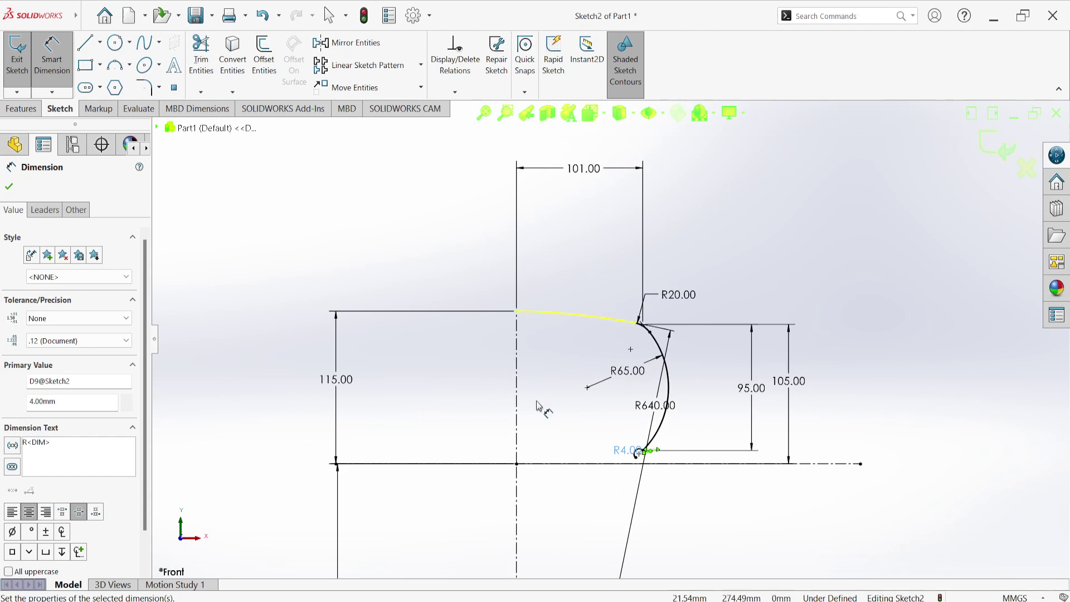
{"action": "scroll", "coordinate": [641, 462], "scroll_direction": "down", "scroll_amount": 1}
{"action": "scroll", "coordinate": [624, 399], "scroll_direction": "down", "scroll_amount": 2}
{"action": "scroll", "coordinate": [596, 345], "scroll_direction": "down", "scroll_amount": 1}
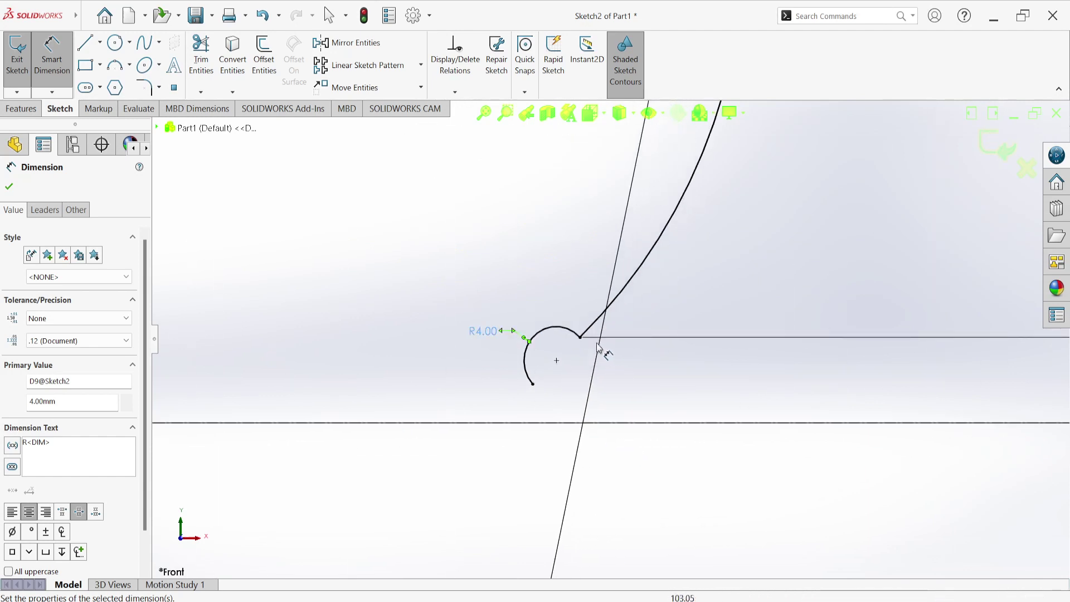
{"action": "scroll", "coordinate": [599, 346], "scroll_direction": "down", "scroll_amount": 1}
{"action": "scroll", "coordinate": [566, 351], "scroll_direction": "down", "scroll_amount": 1}
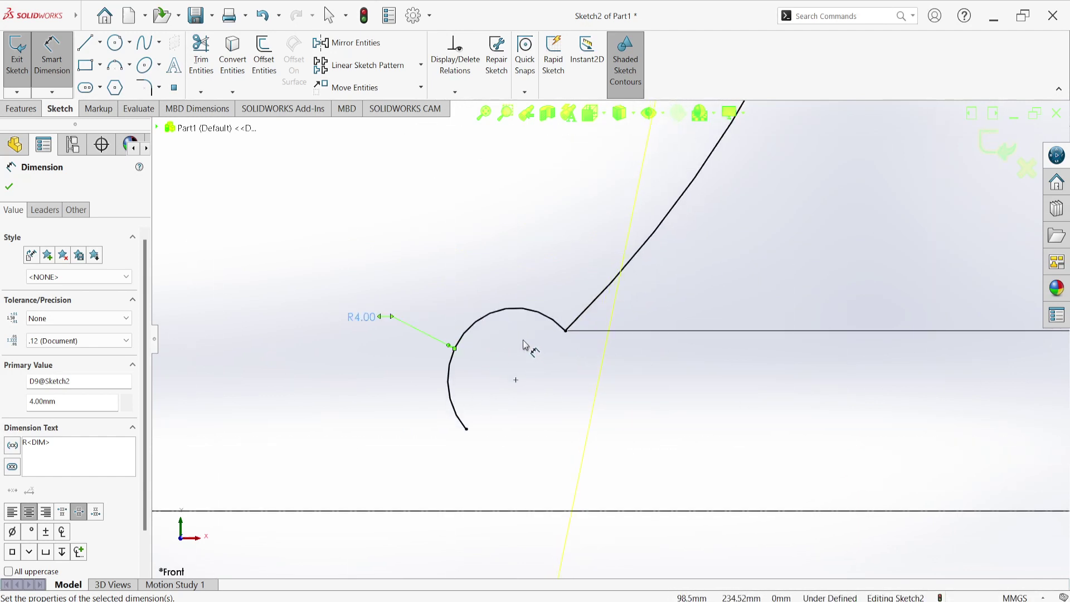
Exit Smart Dimension and undo twice to remove the small arc's radius dimension
{"action": "key", "text": "Escape"}
{"action": "key", "text": "ctrl+z"}
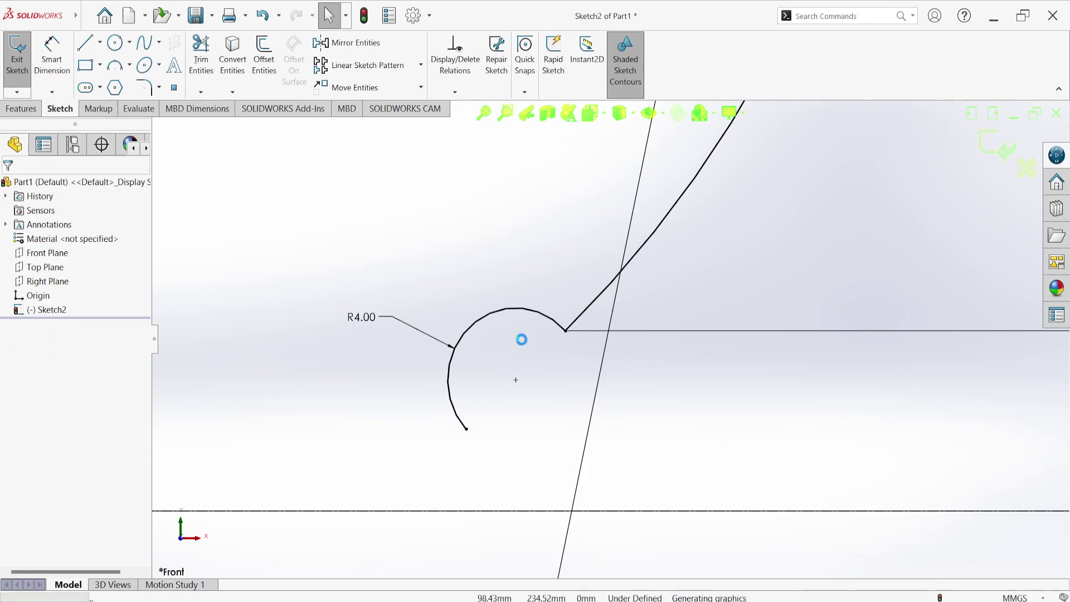
{"action": "key", "text": "ctrl+z"}
{"action": "key", "text": "ctrl+z"}
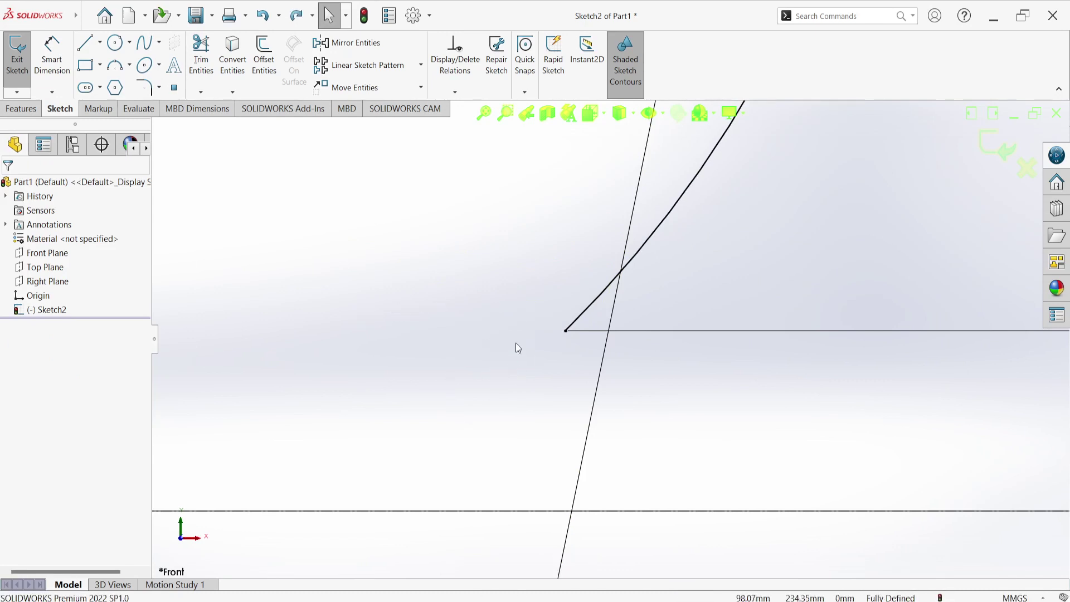
Sketch a three-point arc curving down from the R640 side curve's lower end
{"action": "left_click", "coordinate": [129, 65]}
{"action": "left_click", "coordinate": [146, 111]}
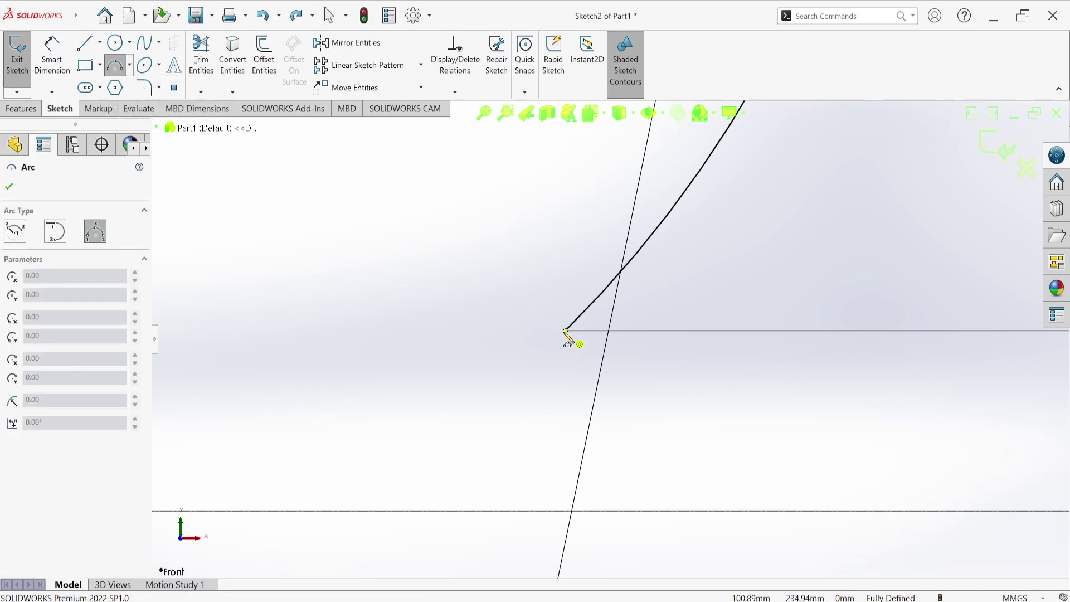
{"action": "left_click", "coordinate": [566, 331]}
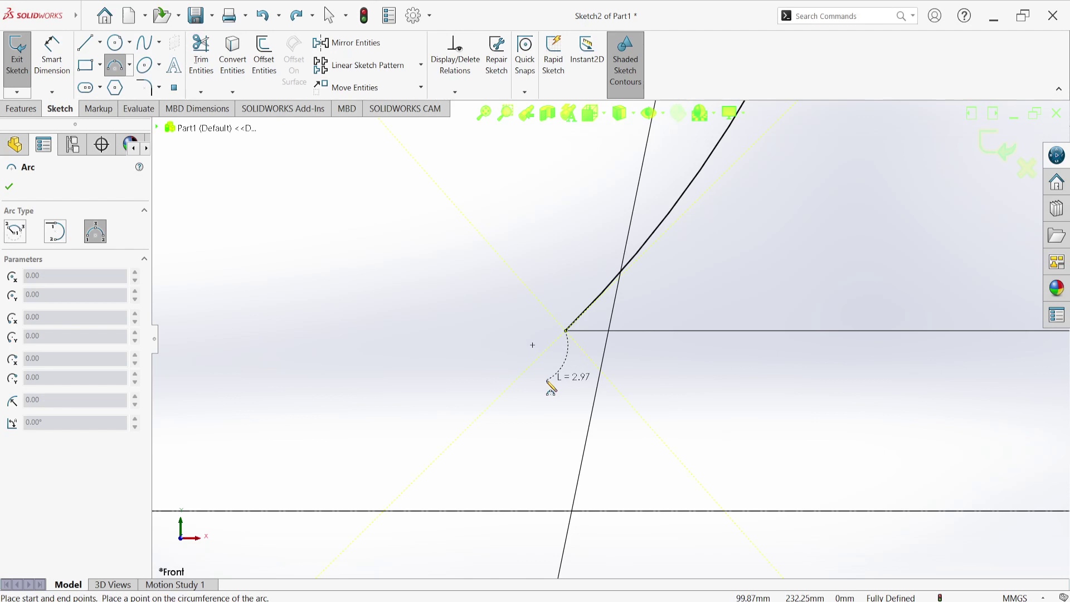
{"action": "left_click", "coordinate": [548, 381]}
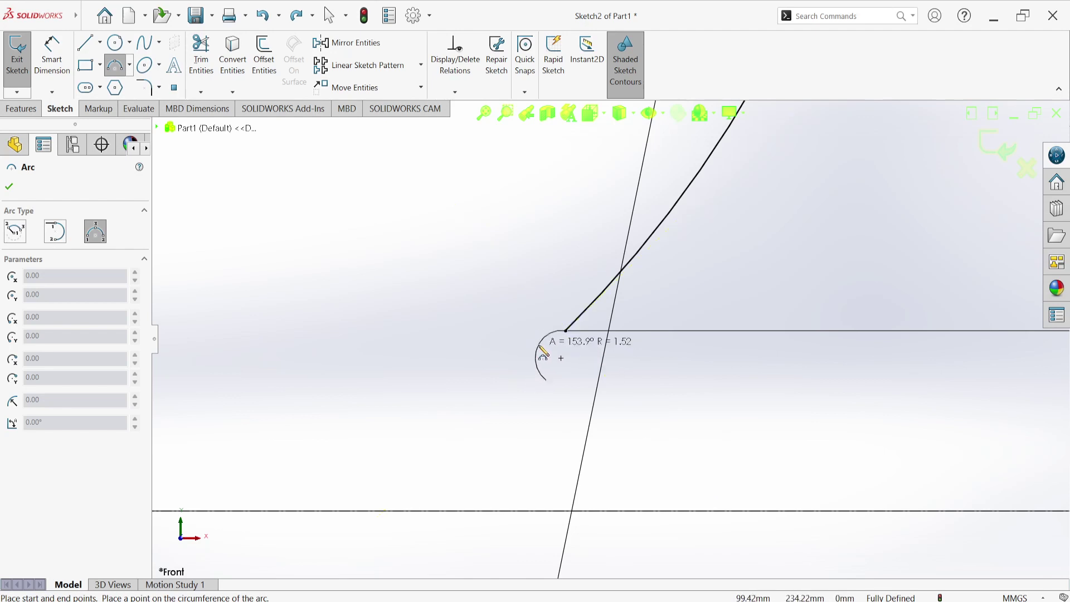
{"action": "left_click", "coordinate": [544, 354]}
{"action": "right_click", "coordinate": [488, 268]}
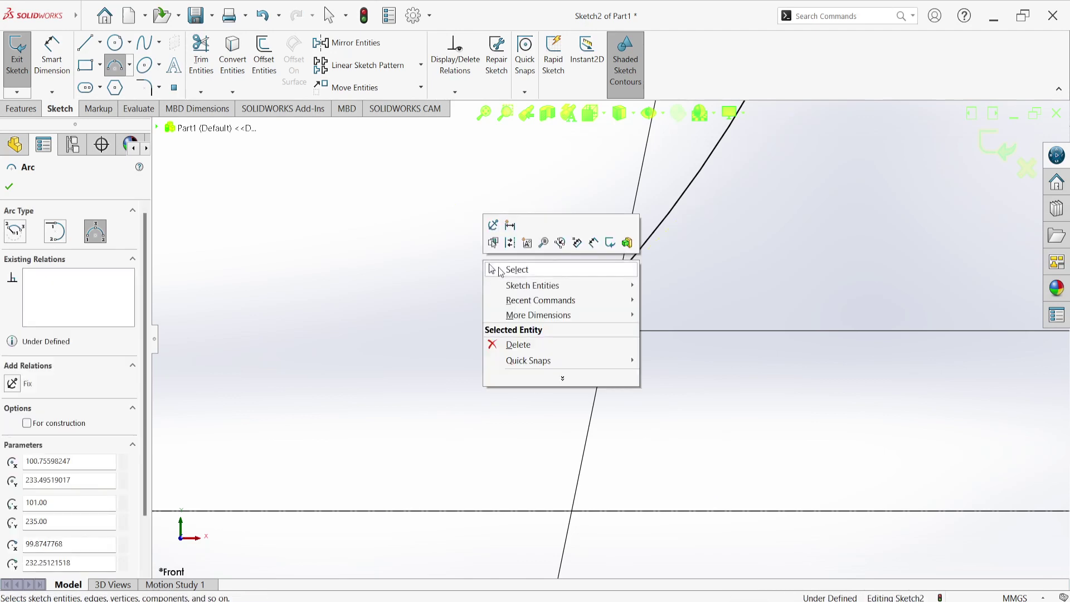
{"action": "left_click", "coordinate": [491, 269]}
Set the new arc's radius dimension to 4 mm
{"action": "left_click", "coordinate": [52, 56]}
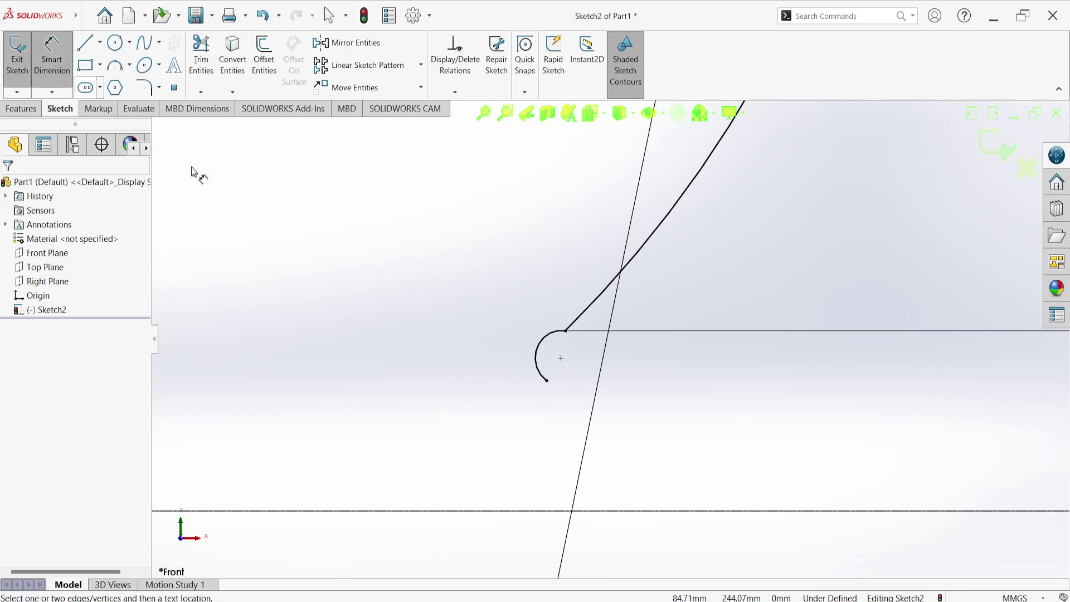
{"action": "left_click", "coordinate": [538, 359]}
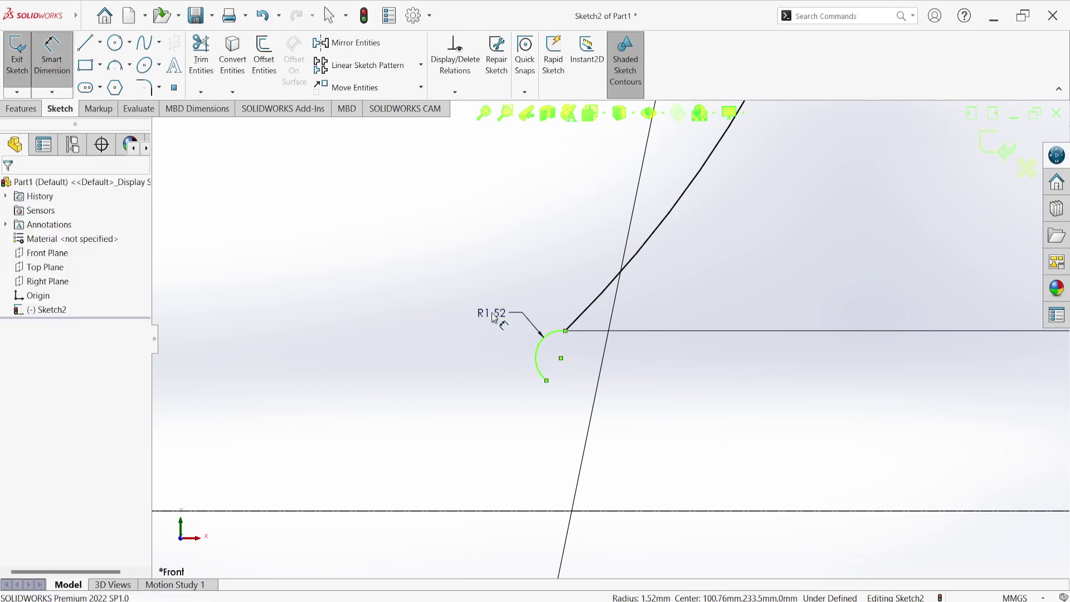
{"action": "left_click", "coordinate": [494, 318]}
{"action": "type", "text": "4"}
{"action": "key", "text": "Return"}
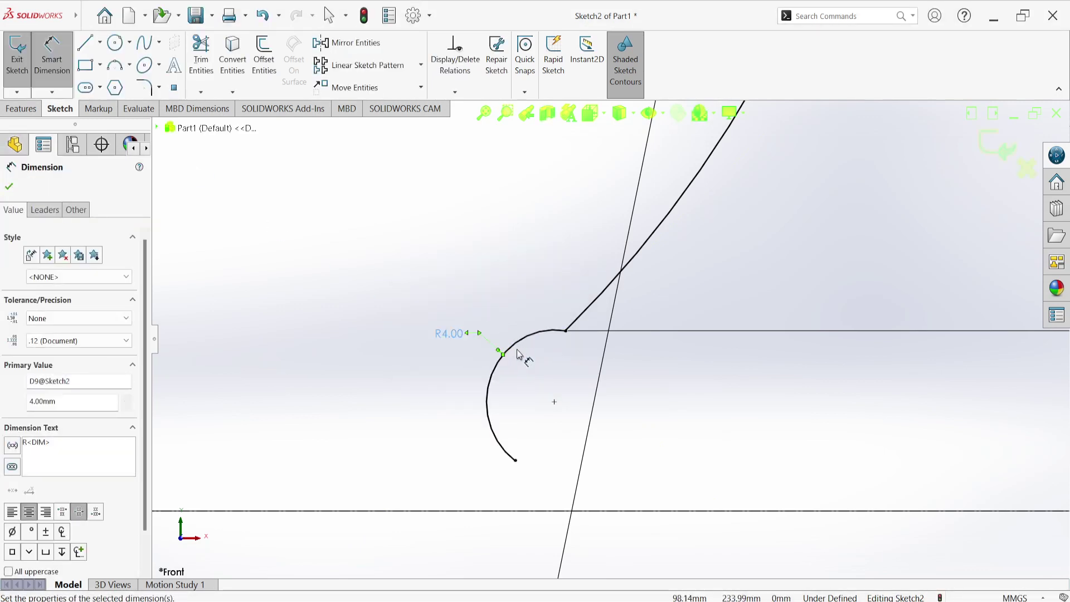
{"action": "scroll", "coordinate": [568, 403], "scroll_direction": "up", "scroll_amount": 2}
{"action": "scroll", "coordinate": [573, 406], "scroll_direction": "up", "scroll_amount": 2}
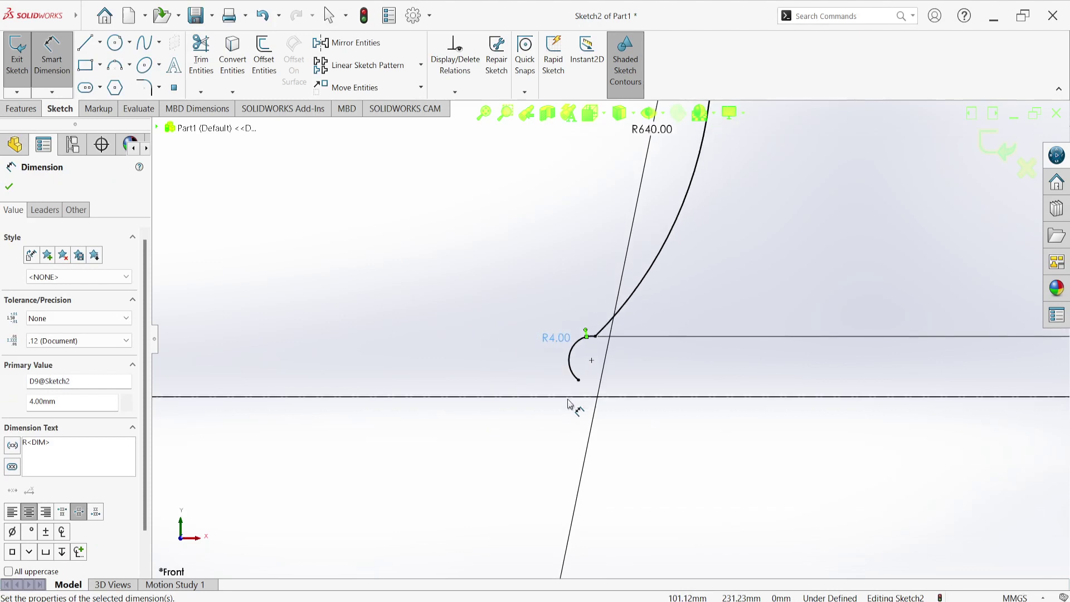
{"action": "scroll", "coordinate": [641, 322], "scroll_direction": "up", "scroll_amount": 3}
{"action": "scroll", "coordinate": [653, 265], "scroll_direction": "down", "scroll_amount": 1}
{"action": "scroll", "coordinate": [619, 273], "scroll_direction": "down", "scroll_amount": 3}
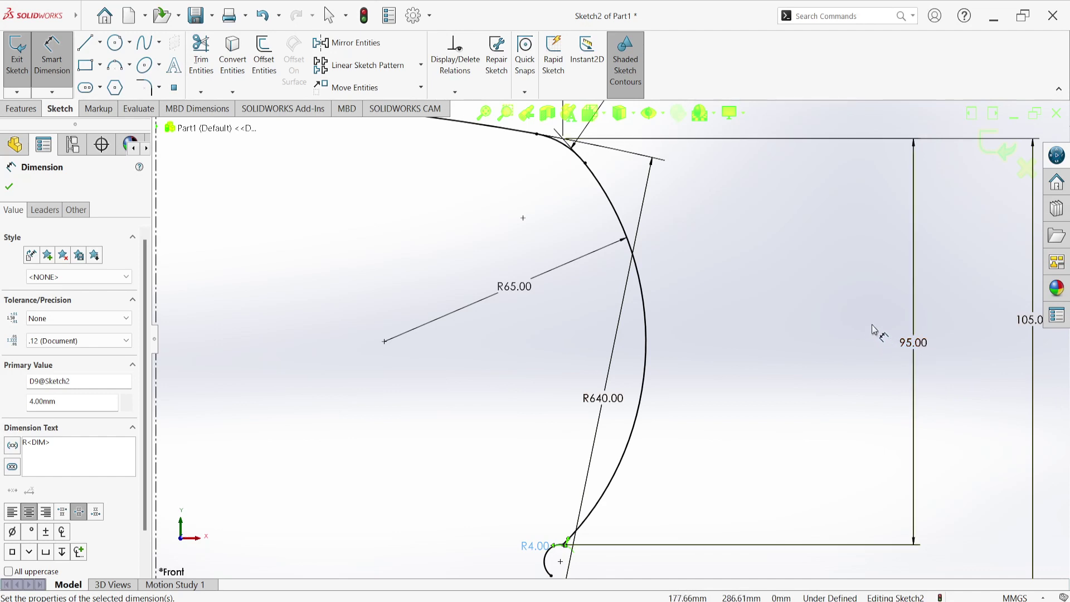
{"action": "scroll", "coordinate": [873, 329], "scroll_direction": "up", "scroll_amount": 1}
{"action": "scroll", "coordinate": [845, 302], "scroll_direction": "up", "scroll_amount": 1}
{"action": "scroll", "coordinate": [583, 228], "scroll_direction": "down", "scroll_amount": 3}
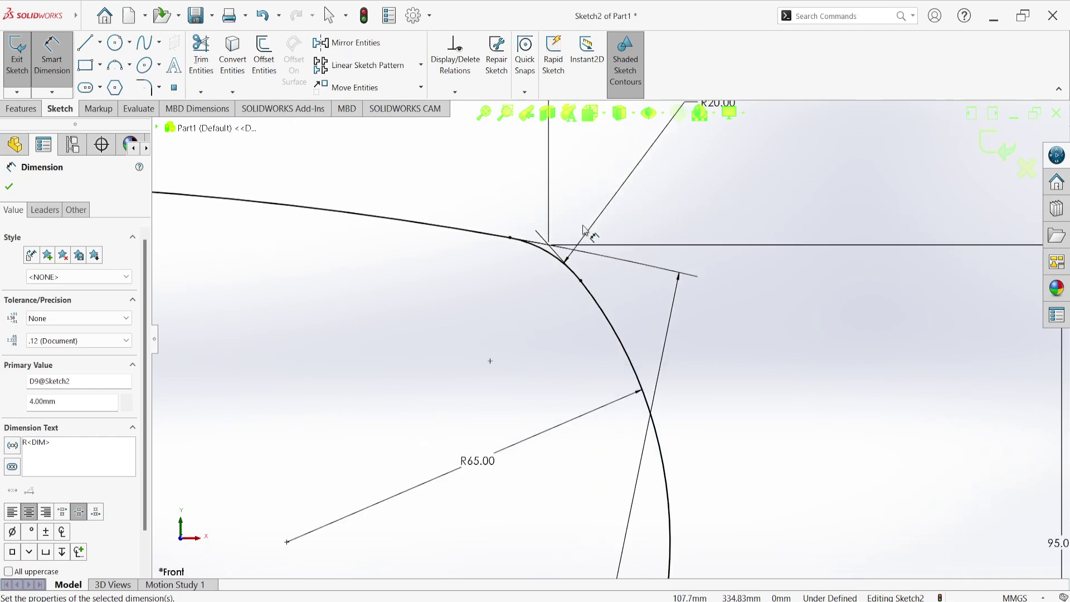
{"action": "scroll", "coordinate": [583, 228], "scroll_direction": "down", "scroll_amount": 2}
{"action": "scroll", "coordinate": [583, 301], "scroll_direction": "up", "scroll_amount": 2}
{"action": "scroll", "coordinate": [582, 301], "scroll_direction": "up", "scroll_amount": 1}
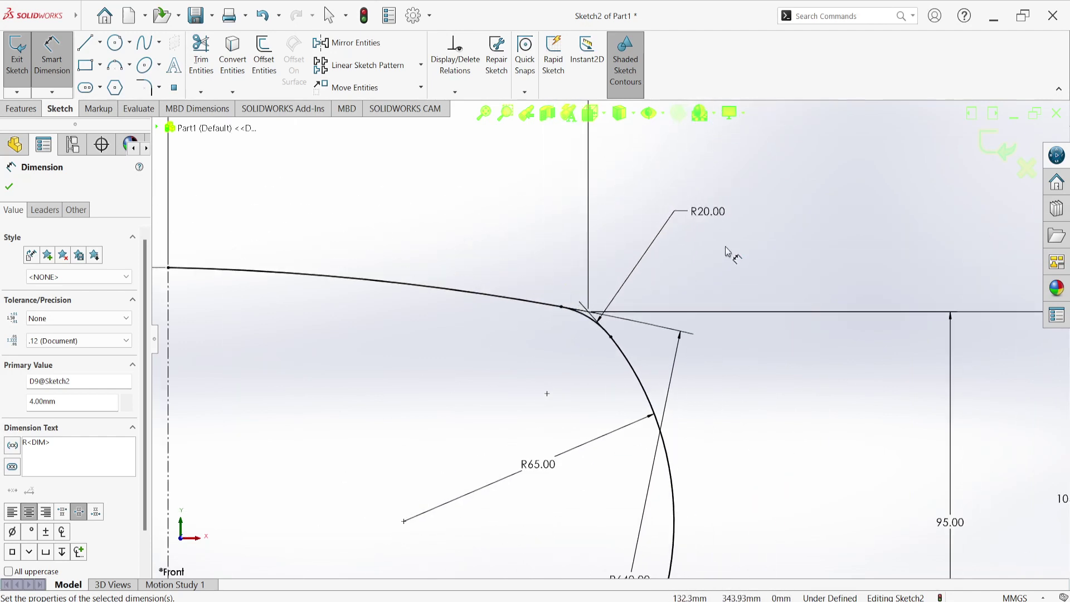
{"action": "scroll", "coordinate": [709, 268], "scroll_direction": "up", "scroll_amount": 2}
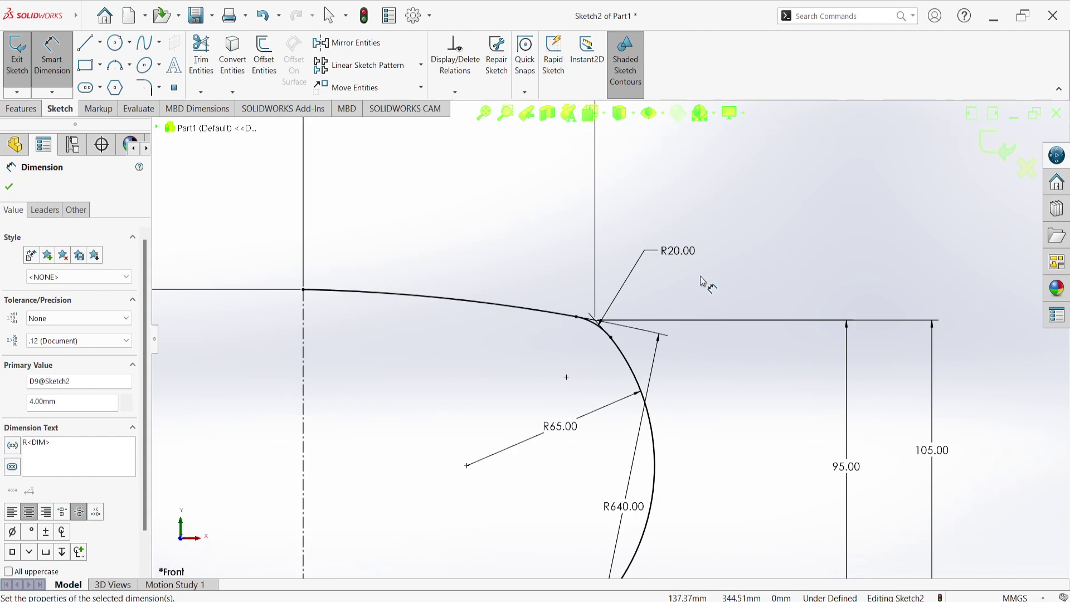
{"action": "scroll", "coordinate": [676, 420], "scroll_direction": "up", "scroll_amount": 3}
{"action": "scroll", "coordinate": [590, 437], "scroll_direction": "down", "scroll_amount": 1}
{"action": "scroll", "coordinate": [602, 436], "scroll_direction": "down", "scroll_amount": 2}
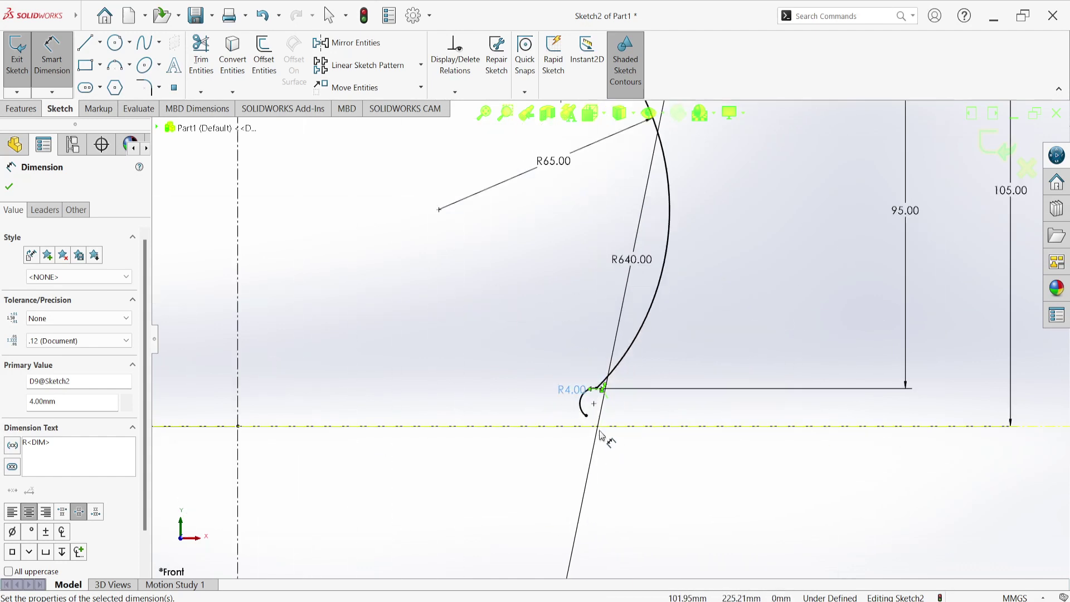
{"action": "scroll", "coordinate": [601, 434], "scroll_direction": "down", "scroll_amount": 1}
{"action": "scroll", "coordinate": [571, 399], "scroll_direction": "down", "scroll_amount": 3}
{"action": "scroll", "coordinate": [571, 401], "scroll_direction": "up", "scroll_amount": 1}
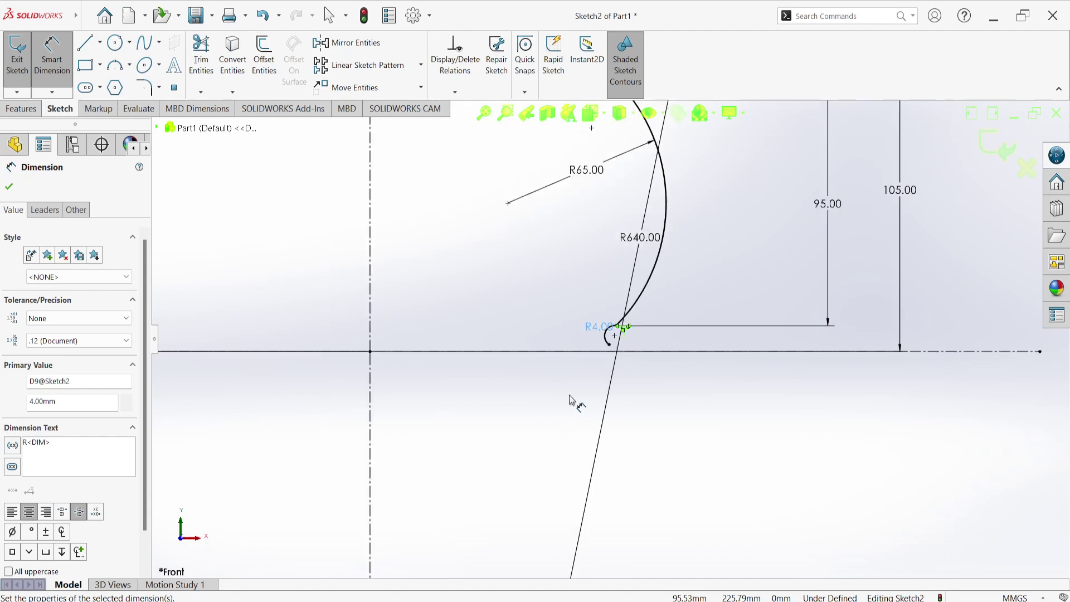
{"action": "scroll", "coordinate": [574, 401], "scroll_direction": "up", "scroll_amount": 3}
{"action": "scroll", "coordinate": [577, 401], "scroll_direction": "up", "scroll_amount": 2}
{"action": "scroll", "coordinate": [596, 377], "scroll_direction": "down", "scroll_amount": 2}
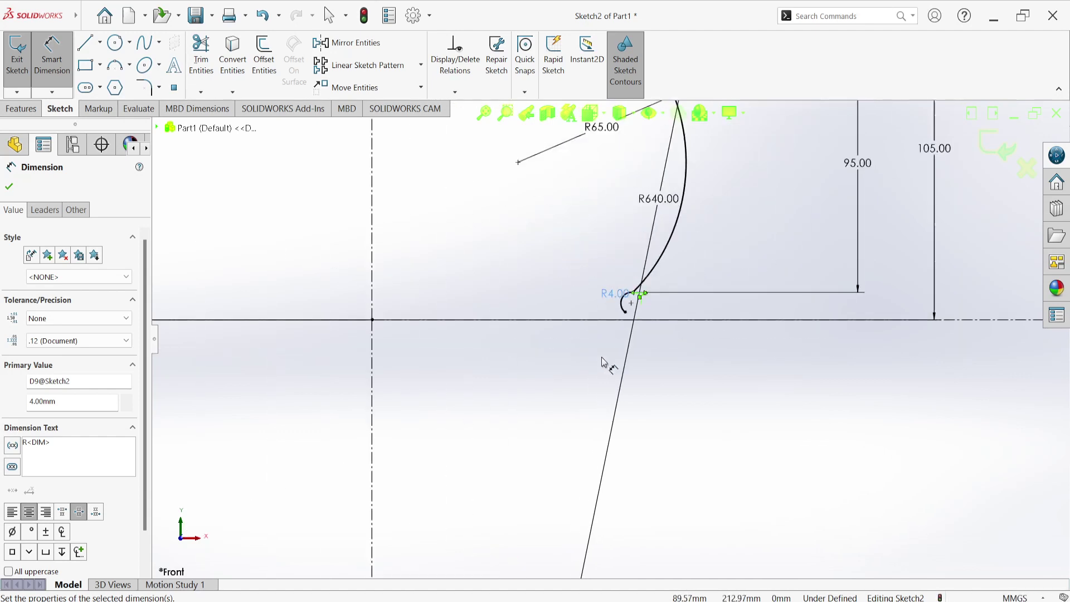
{"action": "scroll", "coordinate": [601, 356], "scroll_direction": "down", "scroll_amount": 3}
{"action": "scroll", "coordinate": [638, 288], "scroll_direction": "down", "scroll_amount": 2}
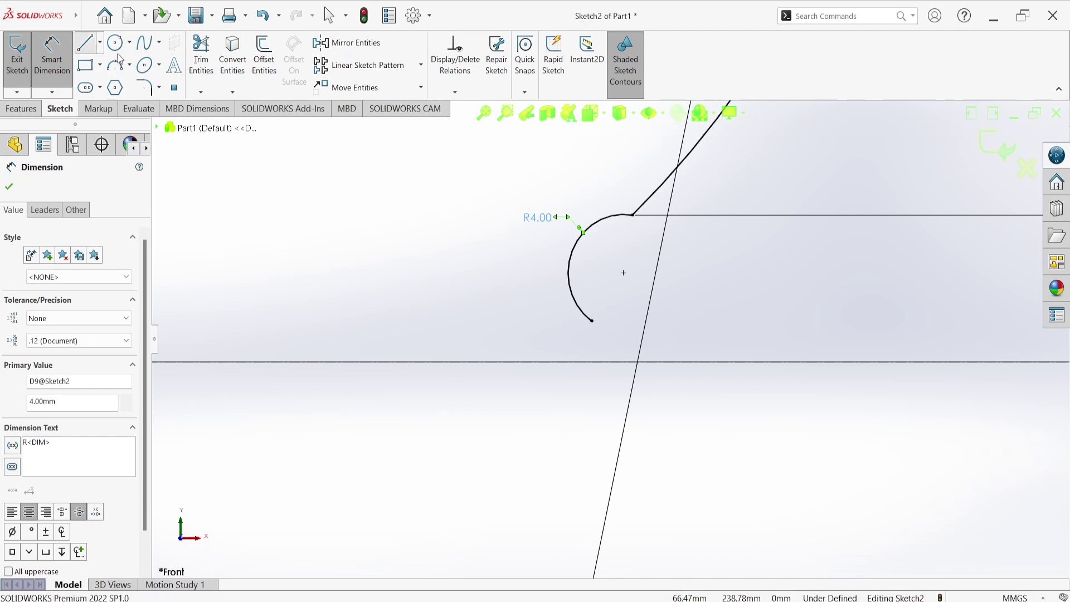
Draw a vertical line from the R4 arc's lower end to the horizontal centreline
{"action": "left_click", "coordinate": [86, 43]}
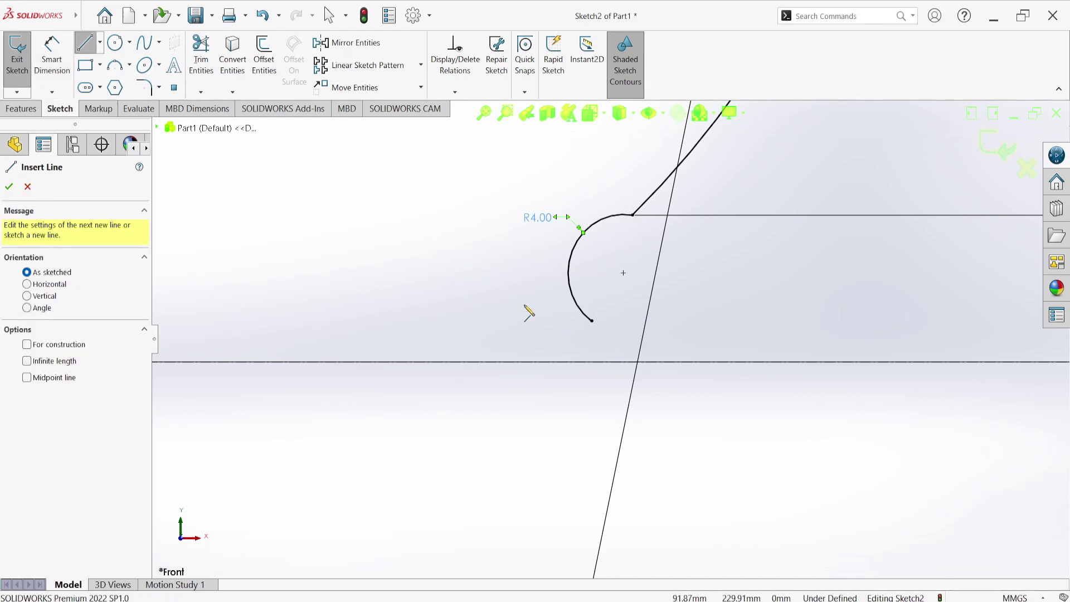
{"action": "left_click", "coordinate": [592, 321]}
{"action": "left_click", "coordinate": [592, 362]}
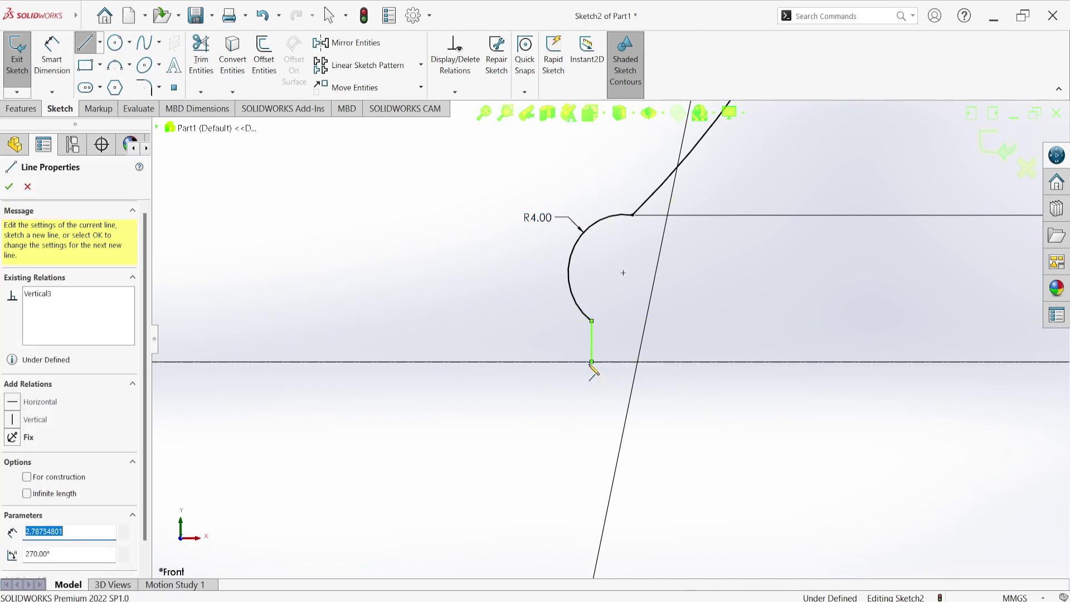
{"action": "right_click", "coordinate": [614, 284]}
{"action": "left_click", "coordinate": [627, 288]}
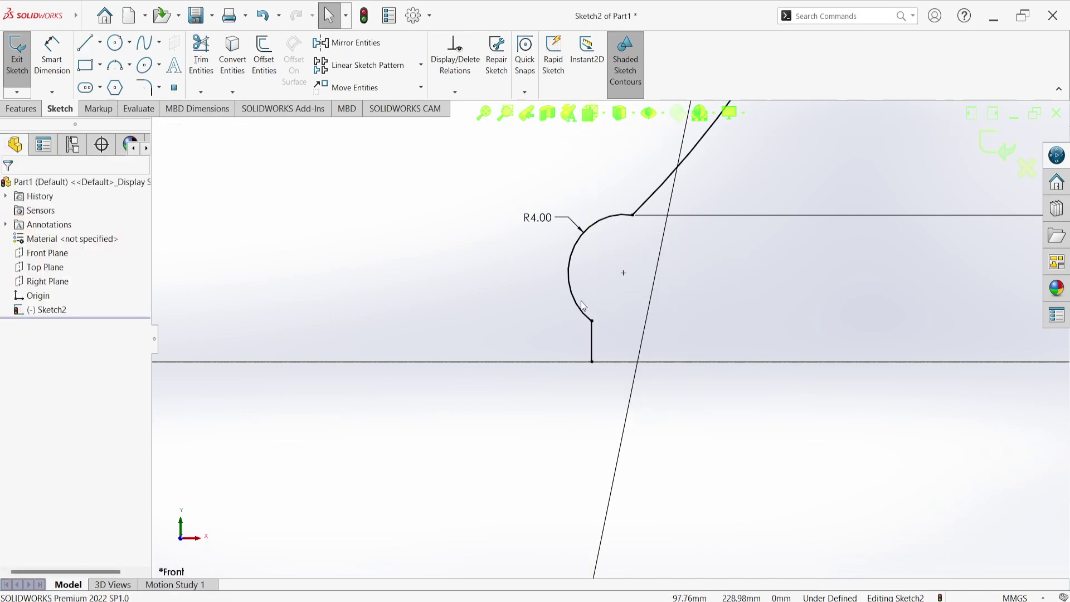
Exit the sketch and reopen Sketch2 for editing
{"action": "key", "text": "ctrl+b"}
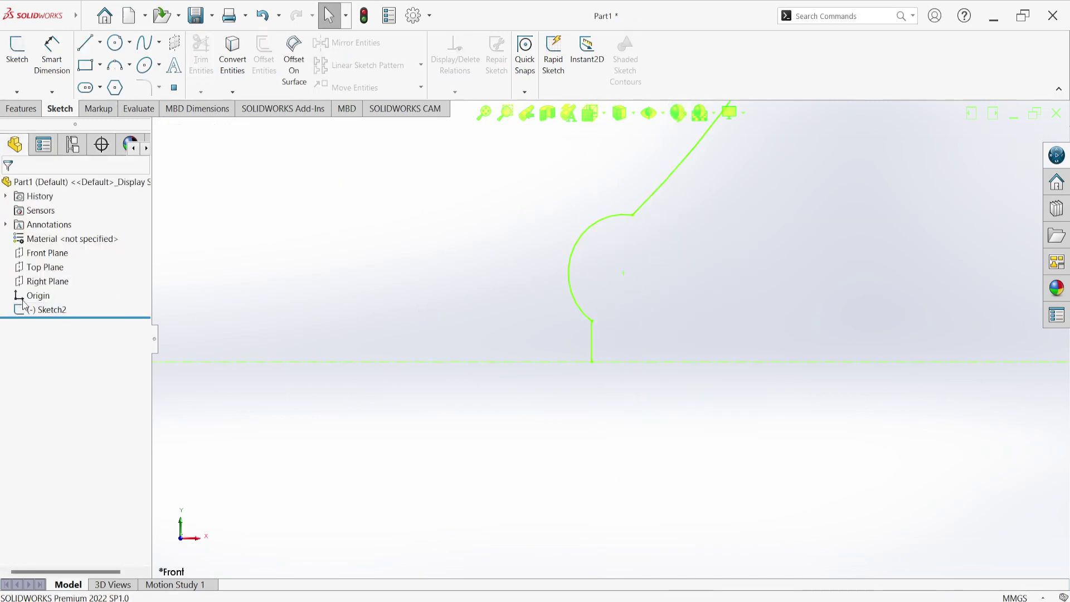
{"action": "right_click", "coordinate": [39, 313]}
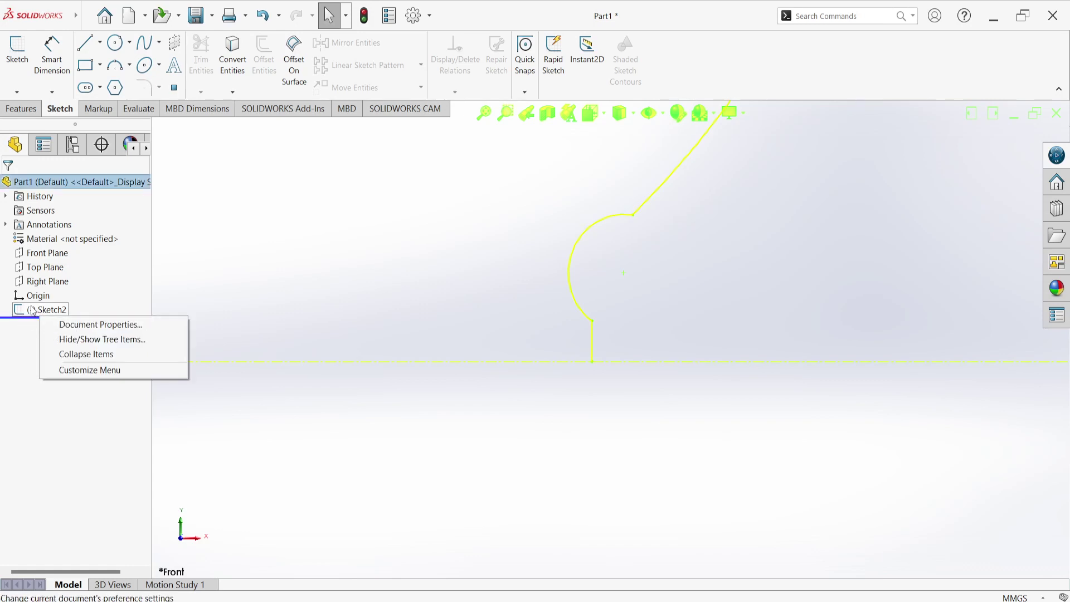
{"action": "right_click", "coordinate": [23, 313]}
{"action": "left_click", "coordinate": [21, 315]}
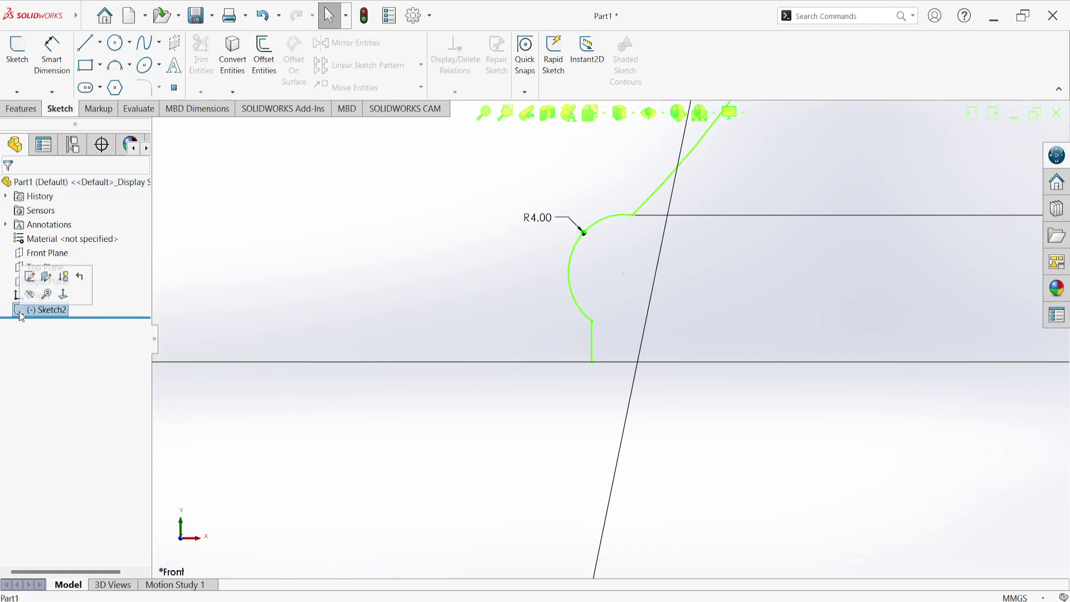
{"action": "left_click", "coordinate": [370, 218]}
{"action": "left_click", "coordinate": [45, 310]}
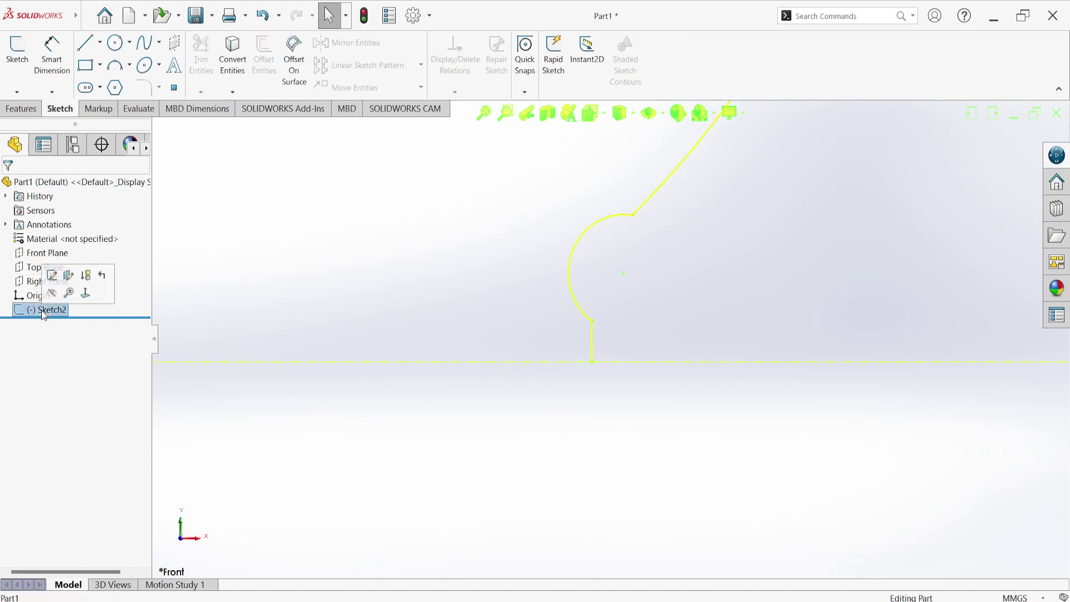
{"action": "left_click", "coordinate": [62, 272]}
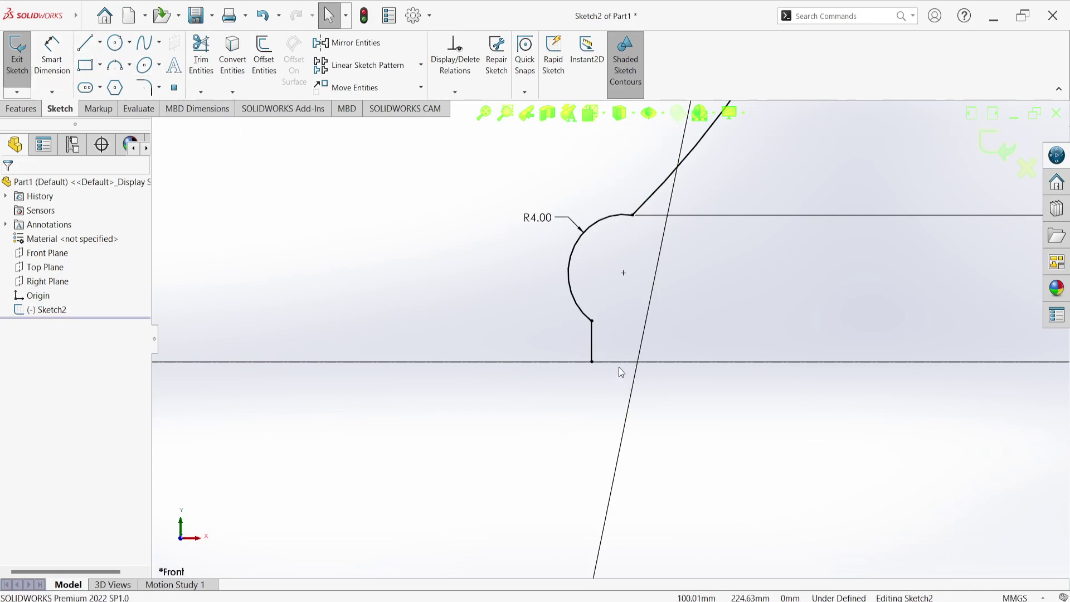
Add a tangent relation between the short vertical line and the R4 arc
{"action": "left_click", "coordinate": [592, 341]}
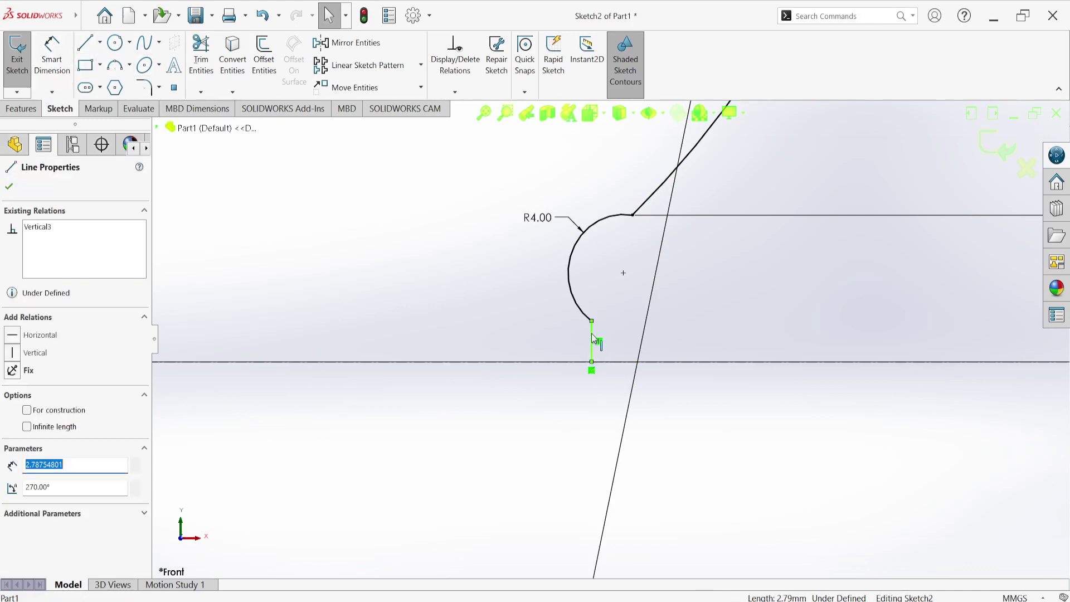
{"action": "left_click", "coordinate": [574, 287], "text": "ctrl"}
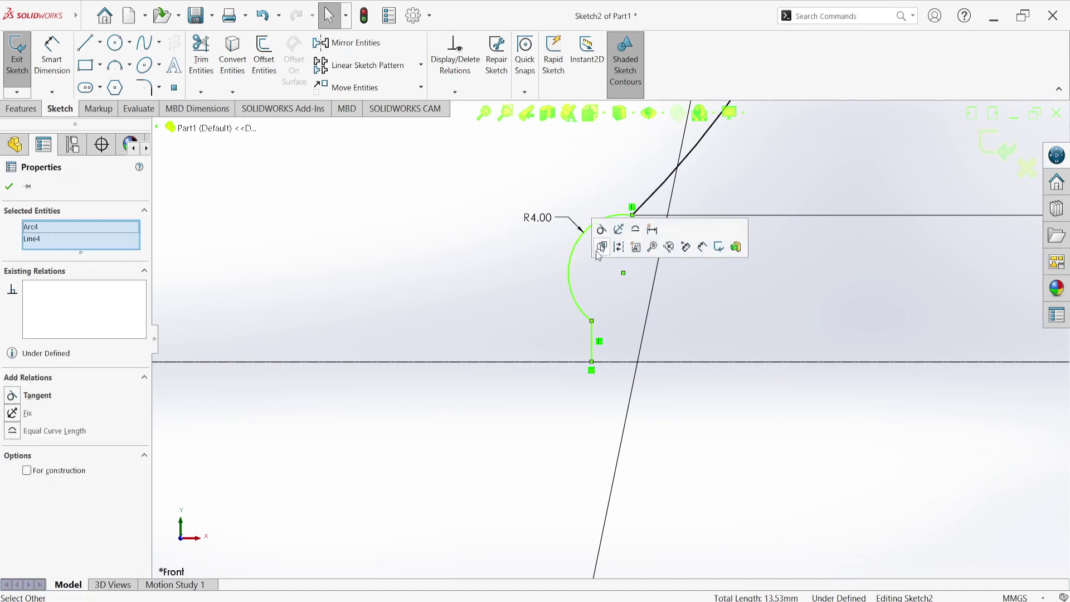
{"action": "left_click", "coordinate": [602, 233]}
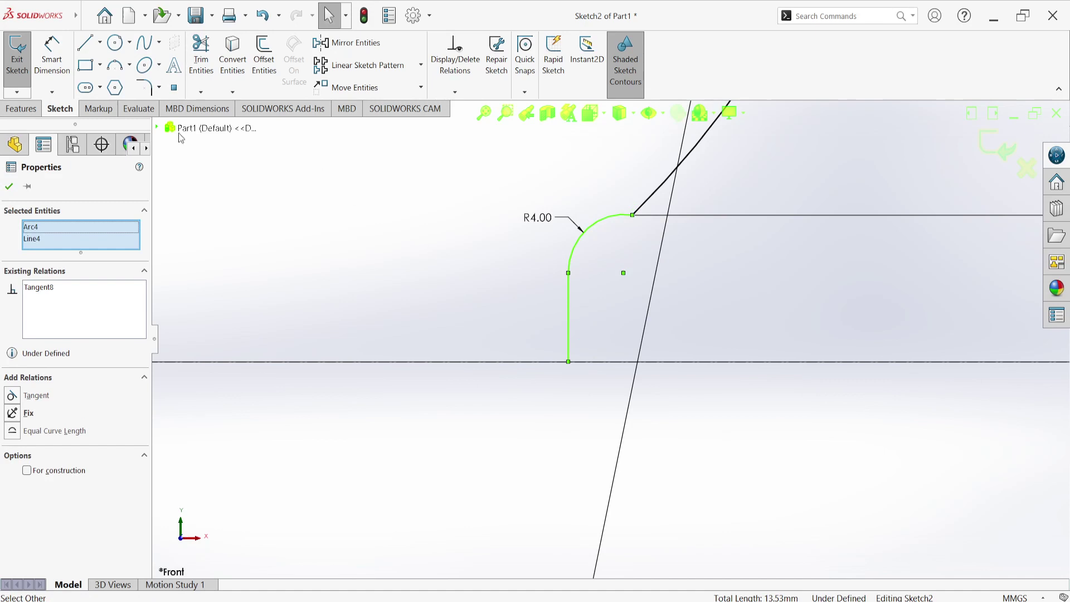
{"action": "left_click", "coordinate": [52, 56]}
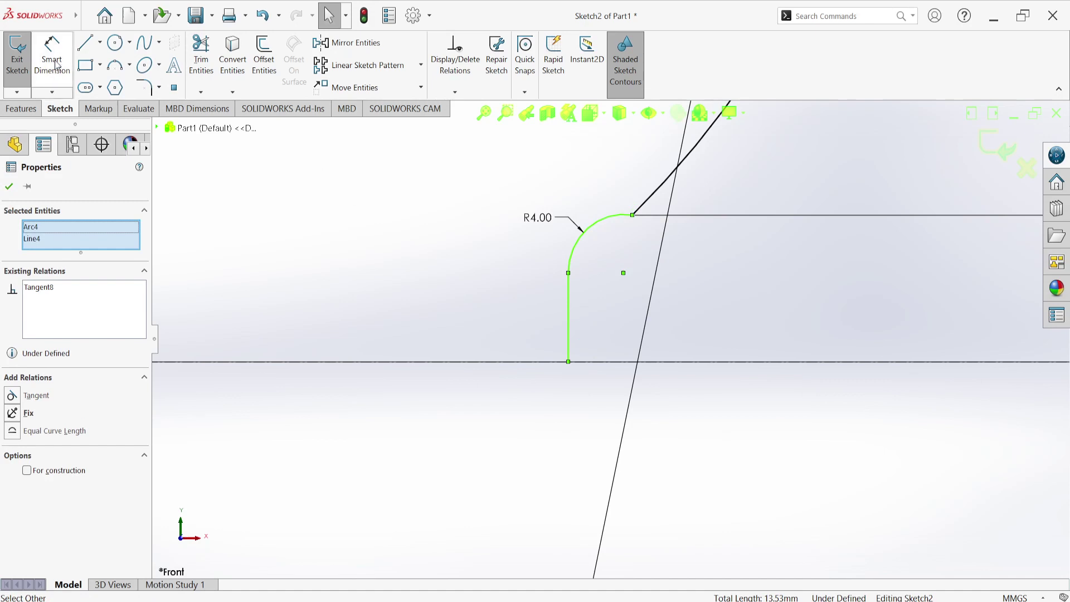
Dimension the short vertical line below the R4 arc to 6 mm
{"action": "left_click", "coordinate": [569, 317]}
{"action": "left_click", "coordinate": [524, 313]}
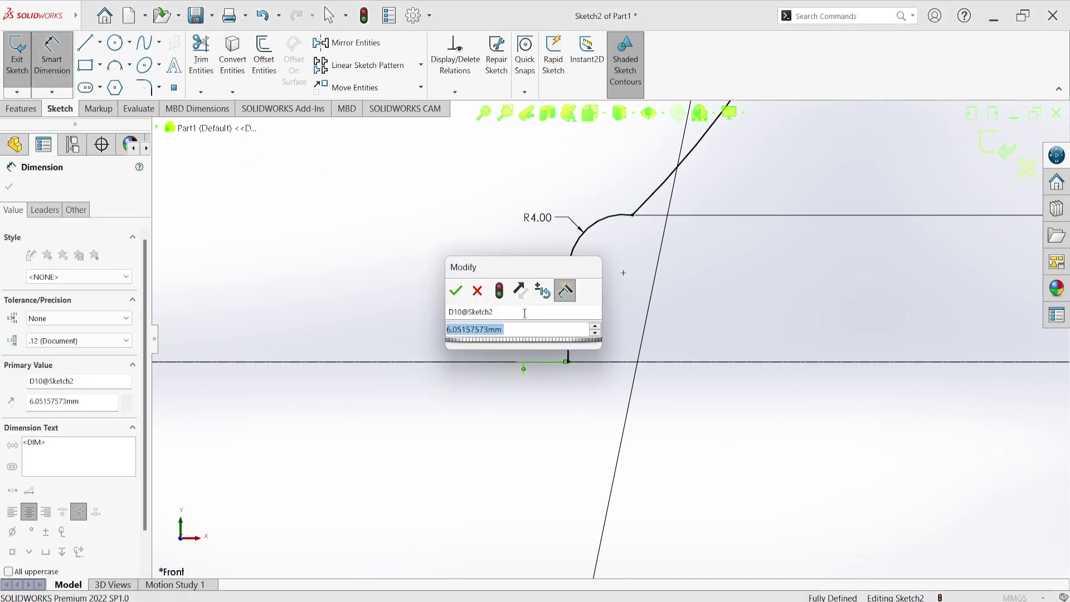
{"action": "type", "text": "6"}
{"action": "key", "text": "Return"}
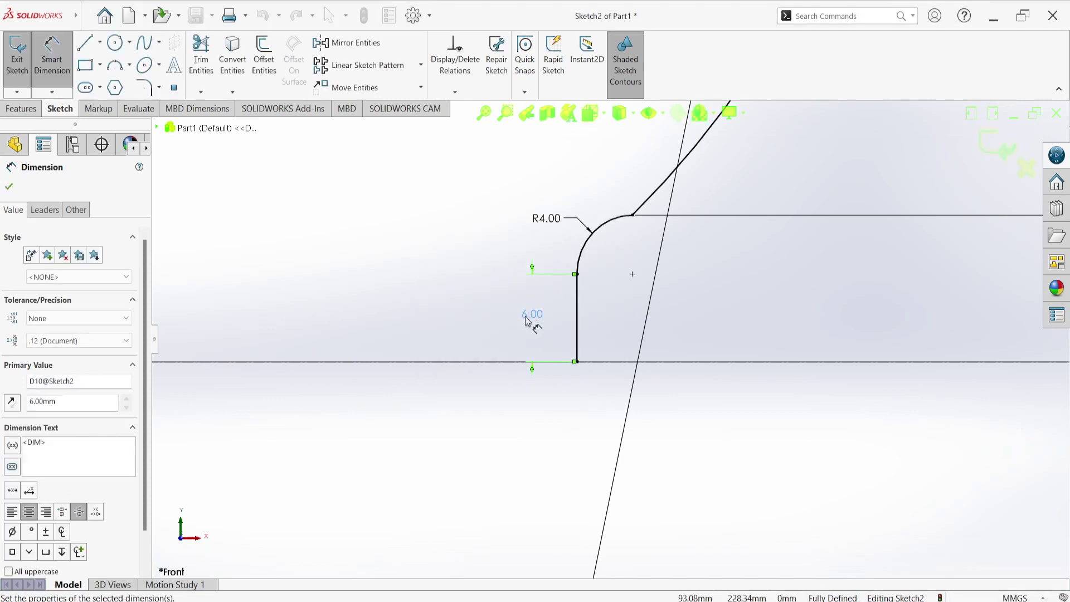
{"action": "scroll", "coordinate": [571, 322], "scroll_direction": "down", "scroll_amount": 1}
{"action": "scroll", "coordinate": [595, 382], "scroll_direction": "down", "scroll_amount": 2}
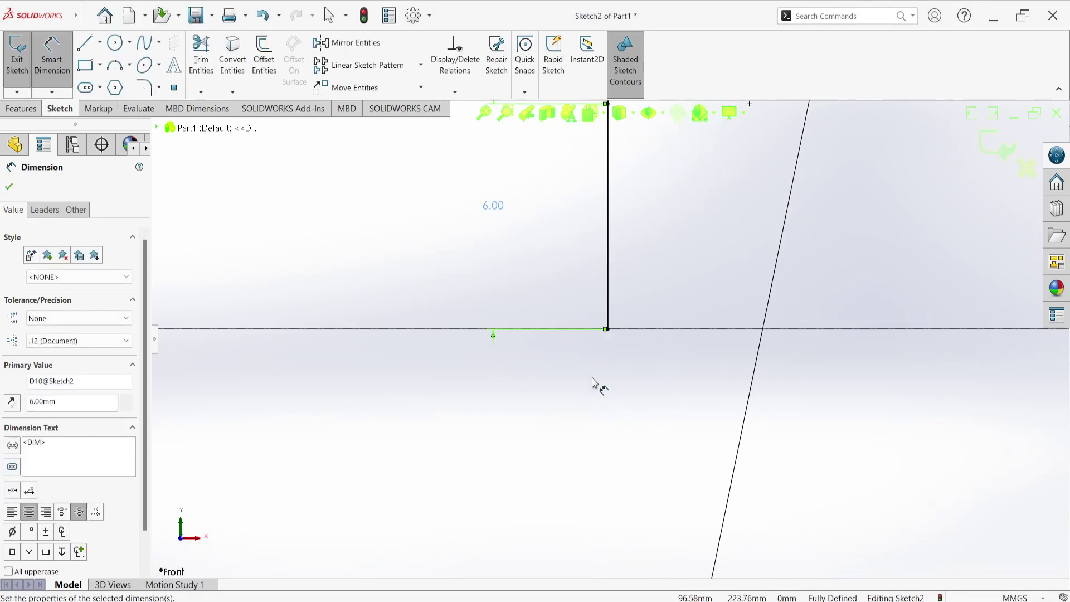
{"action": "scroll", "coordinate": [612, 340], "scroll_direction": "down", "scroll_amount": 1}
{"action": "scroll", "coordinate": [613, 323], "scroll_direction": "down", "scroll_amount": 1}
{"action": "scroll", "coordinate": [610, 368], "scroll_direction": "up", "scroll_amount": 2}
Start a 97 mm dimension from the line's bottom endpoint to the origin, then cancel it
{"action": "key", "text": "Escape"}
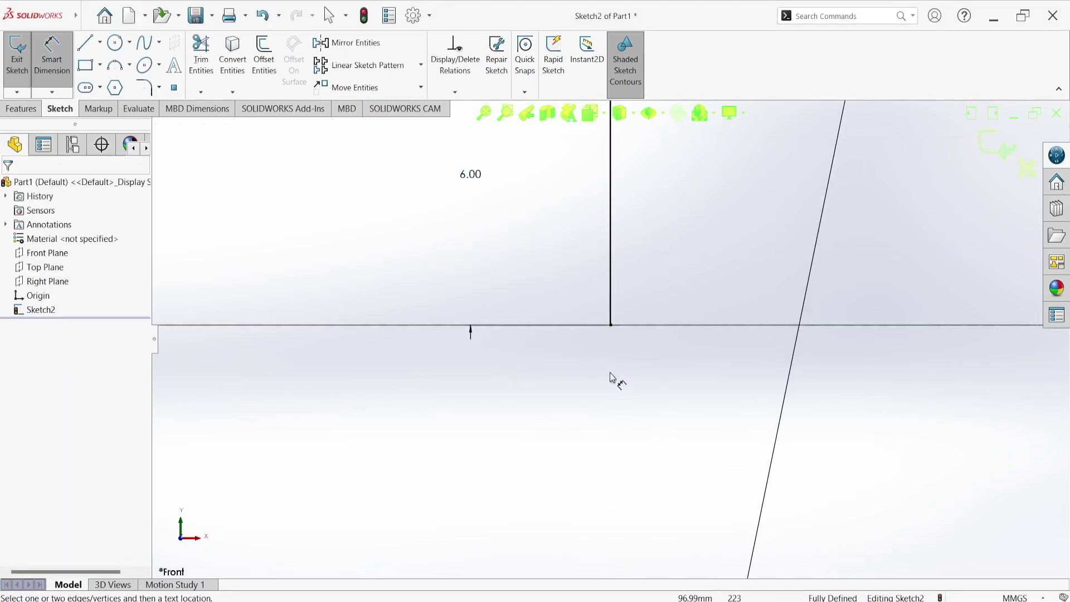
{"action": "left_click", "coordinate": [611, 325]}
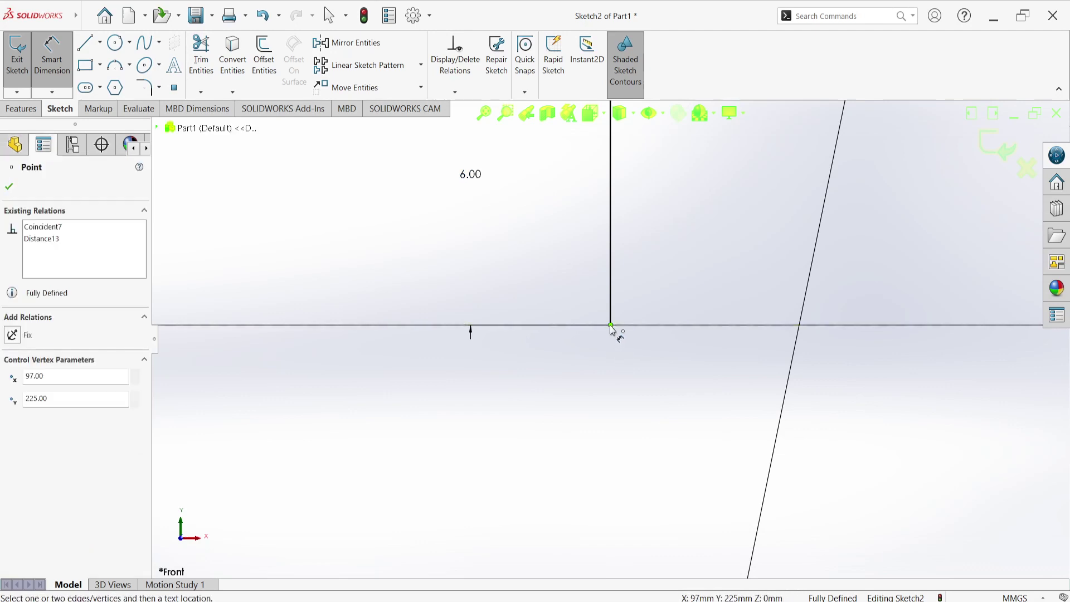
{"action": "scroll", "coordinate": [592, 377], "scroll_direction": "up", "scroll_amount": 2}
{"action": "scroll", "coordinate": [594, 373], "scroll_direction": "up", "scroll_amount": 2}
{"action": "scroll", "coordinate": [554, 358], "scroll_direction": "up", "scroll_amount": 2}
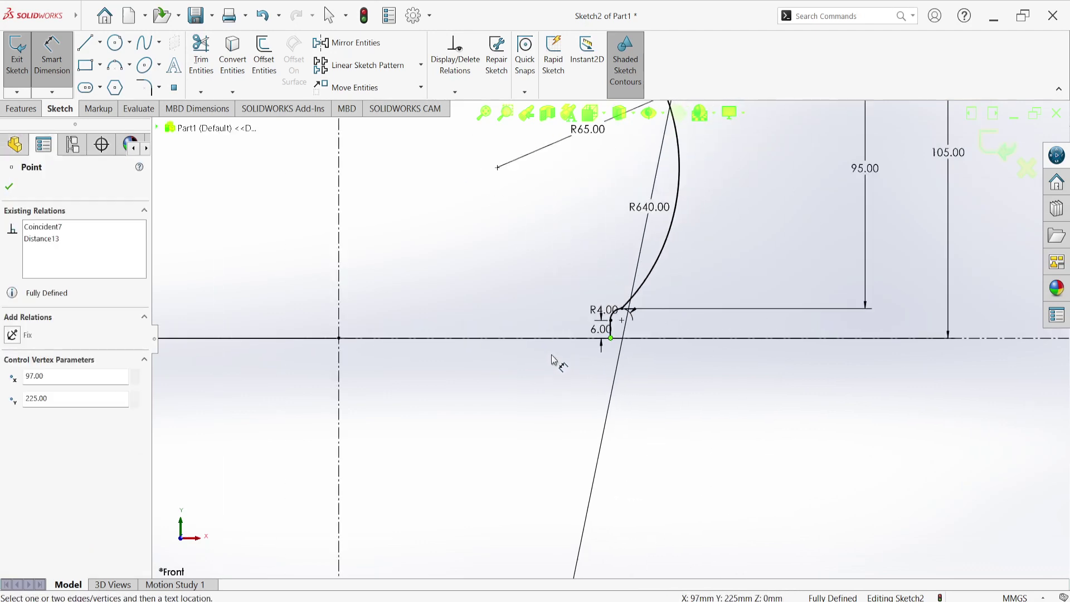
{"action": "scroll", "coordinate": [407, 351], "scroll_direction": "down", "scroll_amount": 3}
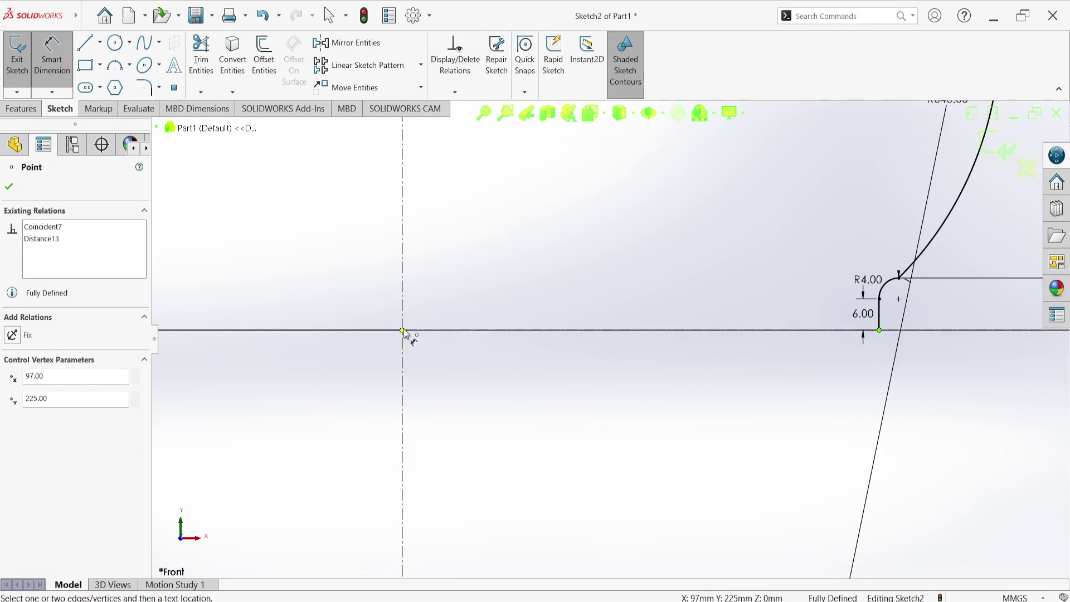
{"action": "left_click", "coordinate": [403, 331]}
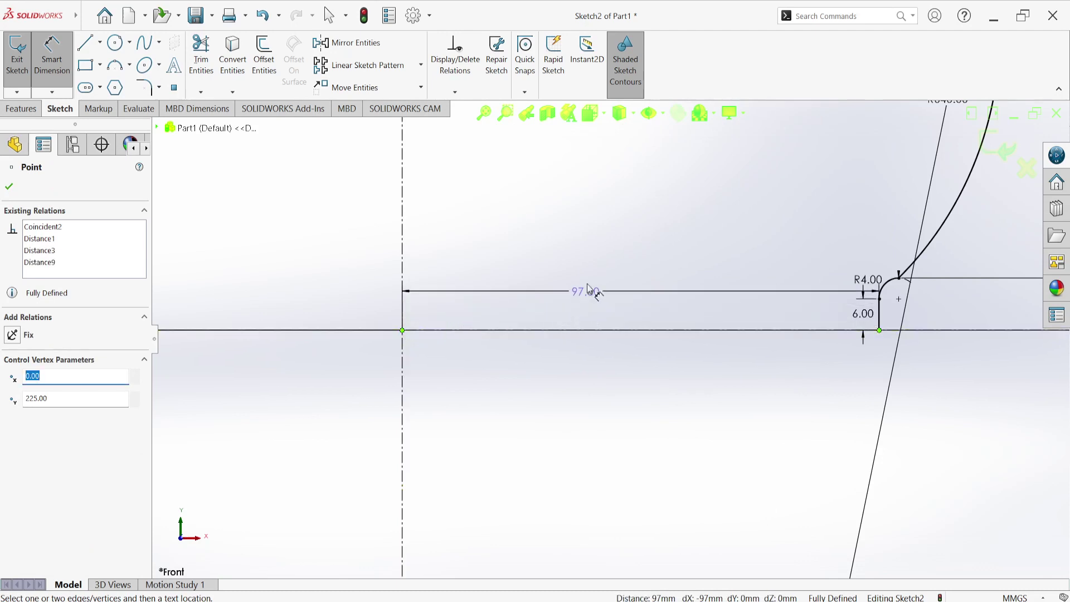
{"action": "key", "text": "Escape"}
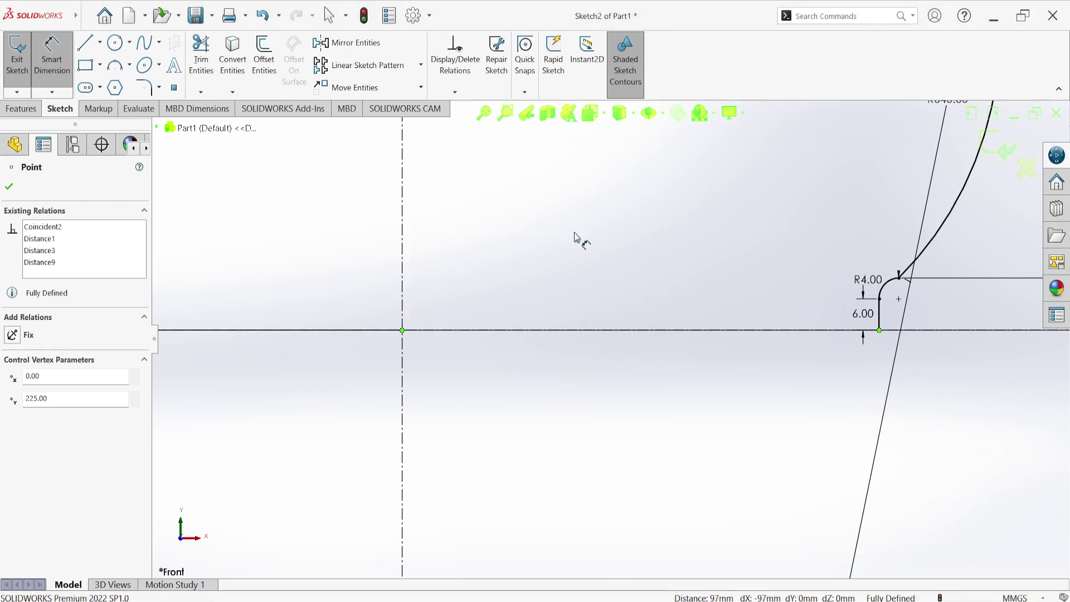
{"action": "key", "text": "Escape"}
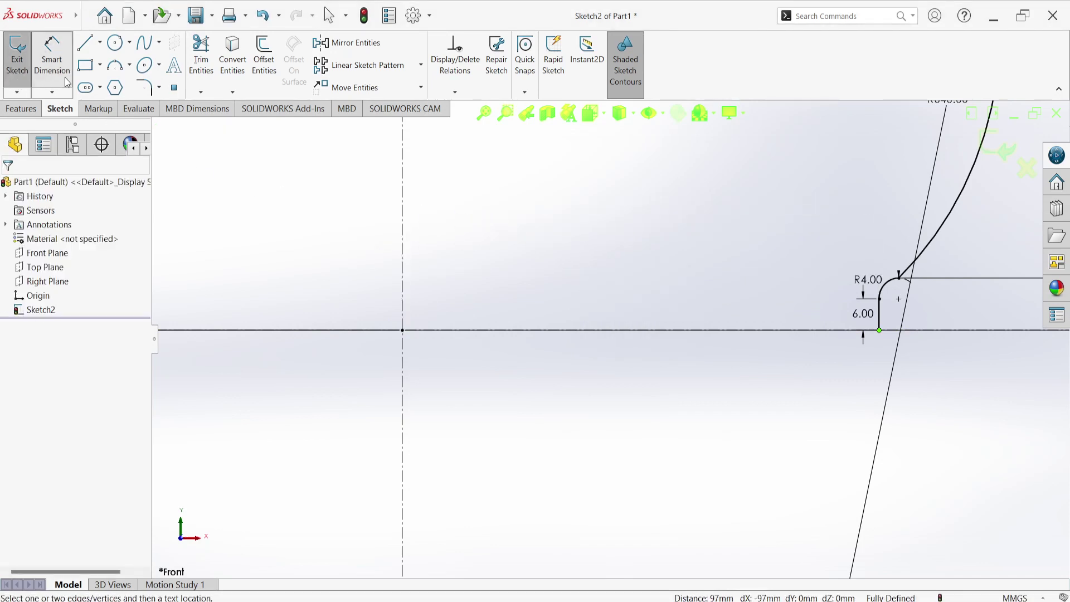
{"action": "left_click", "coordinate": [66, 83]}
{"action": "scroll", "coordinate": [917, 275], "scroll_direction": "down", "scroll_amount": 2}
{"action": "scroll", "coordinate": [793, 352], "scroll_direction": "down", "scroll_amount": 2}
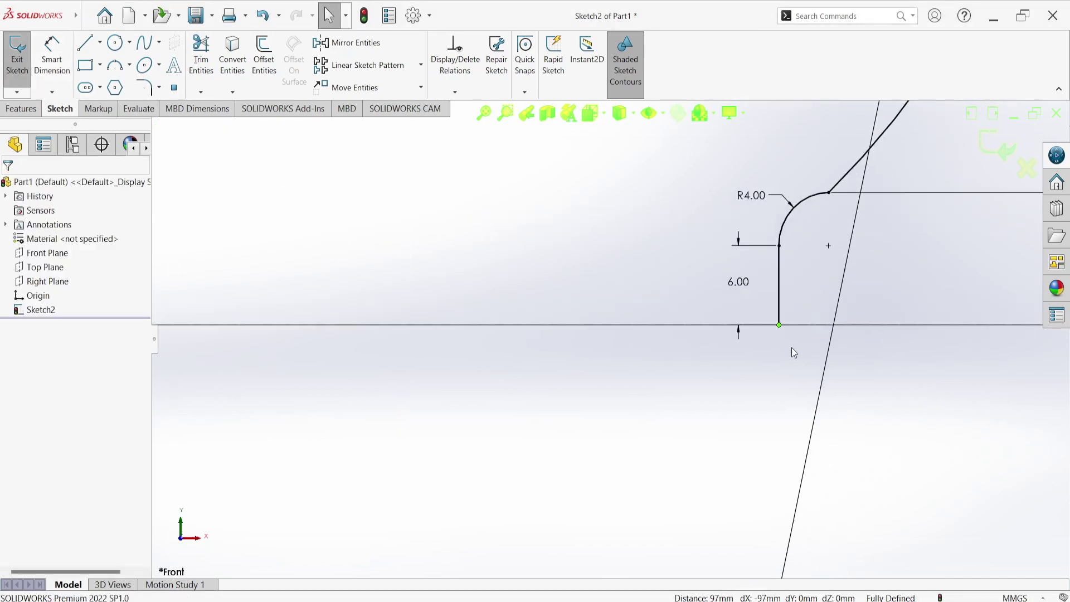
{"action": "scroll", "coordinate": [793, 352], "scroll_direction": "up", "scroll_amount": 2}
{"action": "scroll", "coordinate": [746, 354], "scroll_direction": "up", "scroll_amount": 2}
{"action": "scroll", "coordinate": [436, 339], "scroll_direction": "down", "scroll_amount": 2}
{"action": "scroll", "coordinate": [516, 335], "scroll_direction": "down", "scroll_amount": 2}
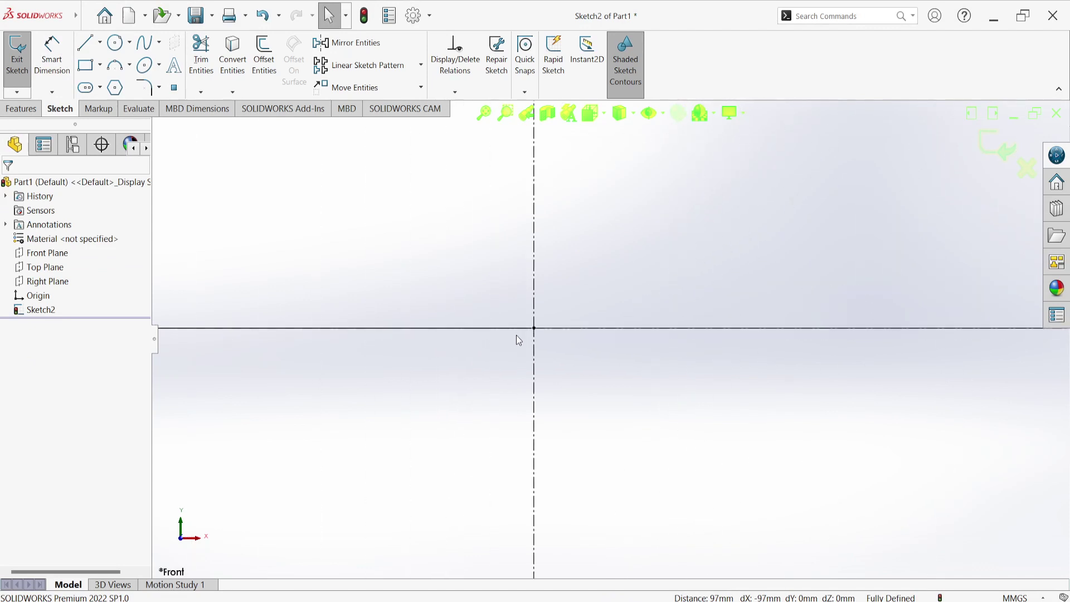
{"action": "left_click", "coordinate": [534, 328]}
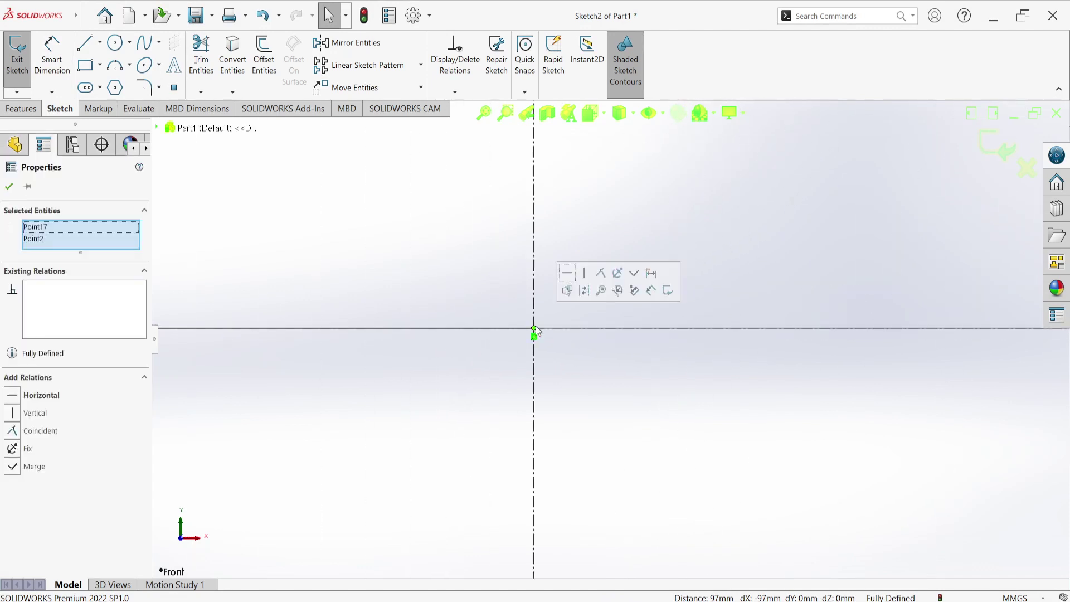
{"action": "left_click", "coordinate": [631, 363]}
{"action": "scroll", "coordinate": [663, 352], "scroll_direction": "up", "scroll_amount": 2}
{"action": "scroll", "coordinate": [663, 349], "scroll_direction": "up", "scroll_amount": 1}
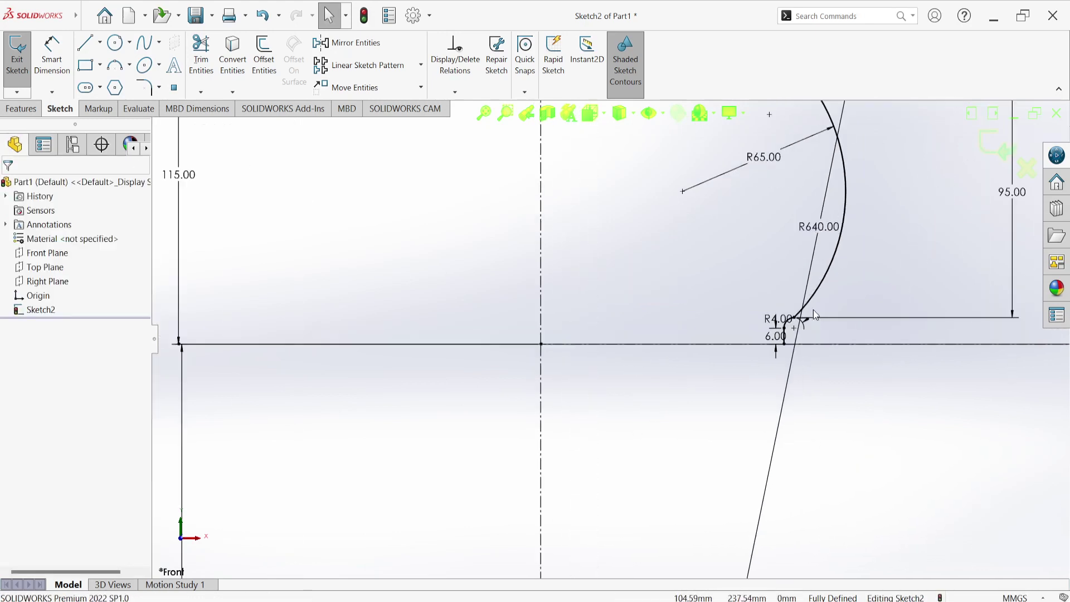
{"action": "scroll", "coordinate": [780, 323], "scroll_direction": "down", "scroll_amount": 2}
{"action": "scroll", "coordinate": [697, 357], "scroll_direction": "down", "scroll_amount": 1}
{"action": "scroll", "coordinate": [697, 346], "scroll_direction": "down", "scroll_amount": 2}
{"action": "scroll", "coordinate": [719, 323], "scroll_direction": "down", "scroll_amount": 3}
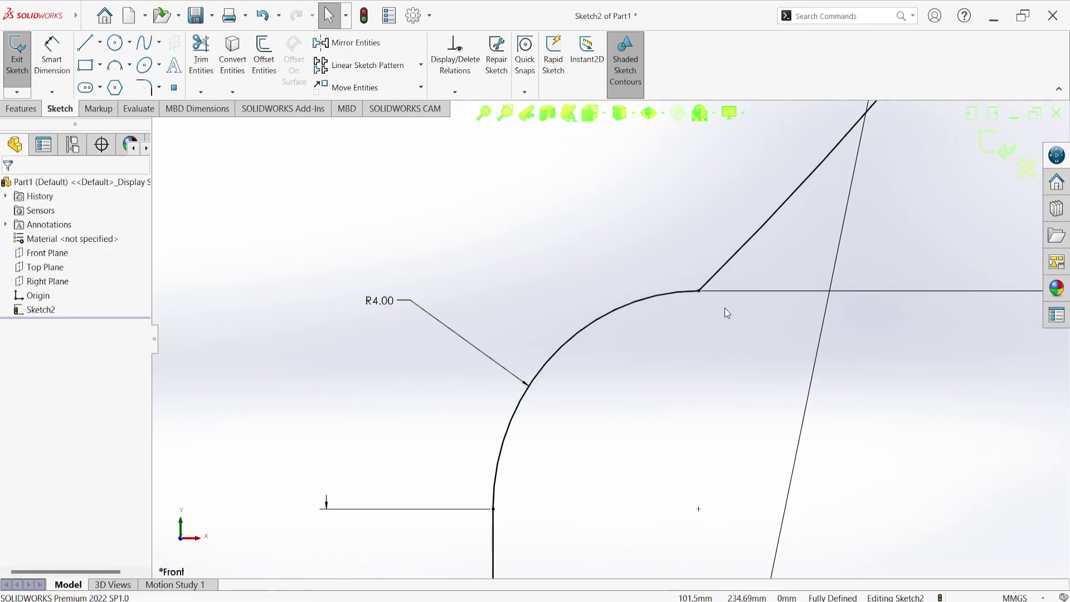
{"action": "scroll", "coordinate": [724, 307], "scroll_direction": "up", "scroll_amount": 2}
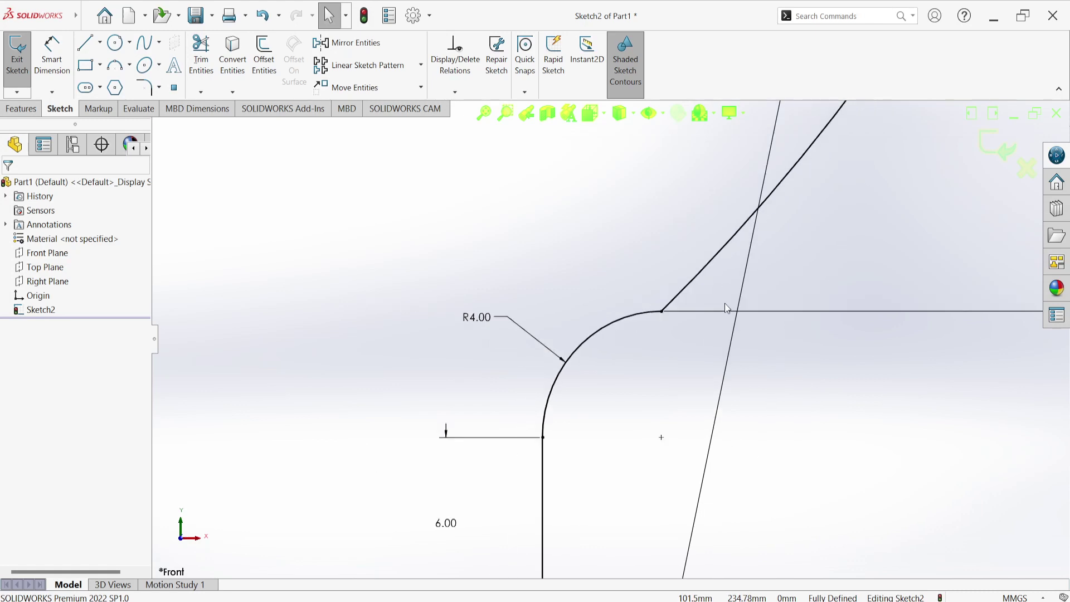
{"action": "scroll", "coordinate": [725, 306], "scroll_direction": "up", "scroll_amount": 2}
{"action": "scroll", "coordinate": [719, 284], "scroll_direction": "up", "scroll_amount": 2}
{"action": "scroll", "coordinate": [717, 272], "scroll_direction": "up", "scroll_amount": 1}
{"action": "scroll", "coordinate": [715, 268], "scroll_direction": "up", "scroll_amount": 2}
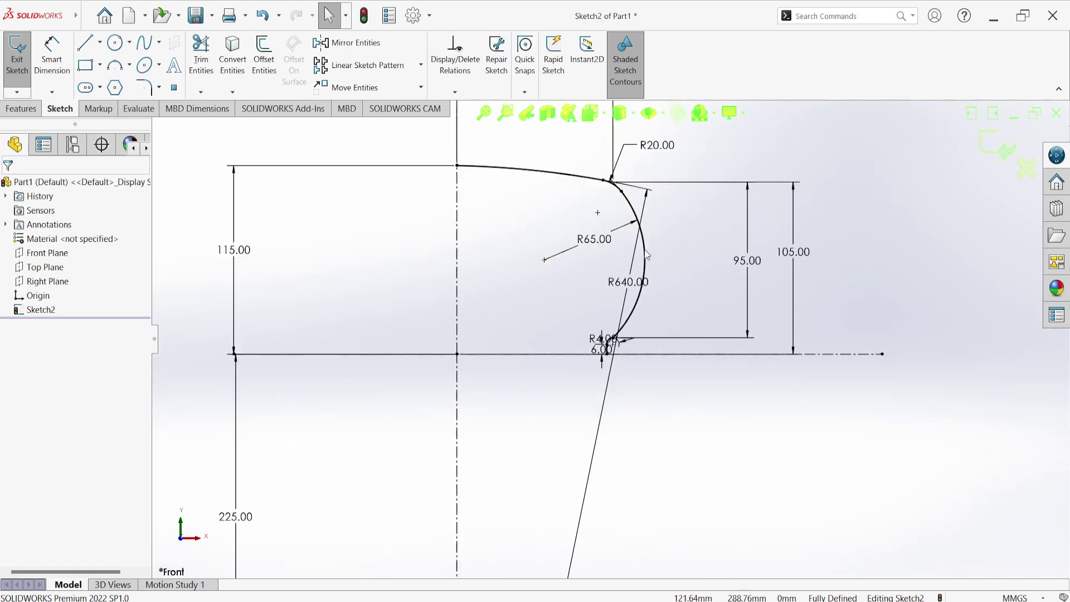
{"action": "scroll", "coordinate": [637, 315], "scroll_direction": "up", "scroll_amount": 1}
{"action": "scroll", "coordinate": [470, 240], "scroll_direction": "up", "scroll_amount": 1}
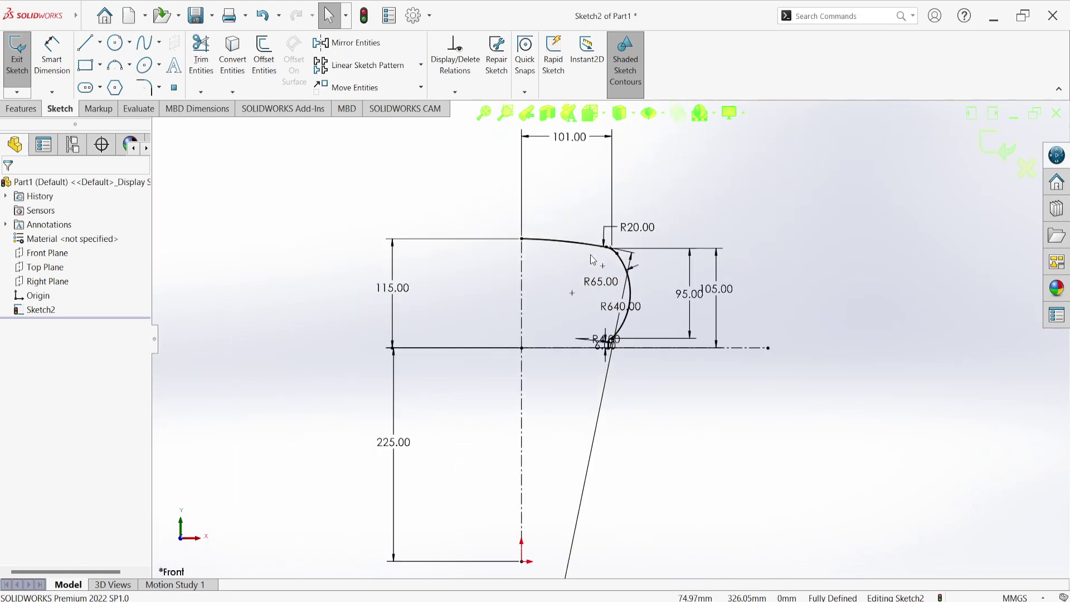
{"action": "scroll", "coordinate": [591, 257], "scroll_direction": "down", "scroll_amount": 3}
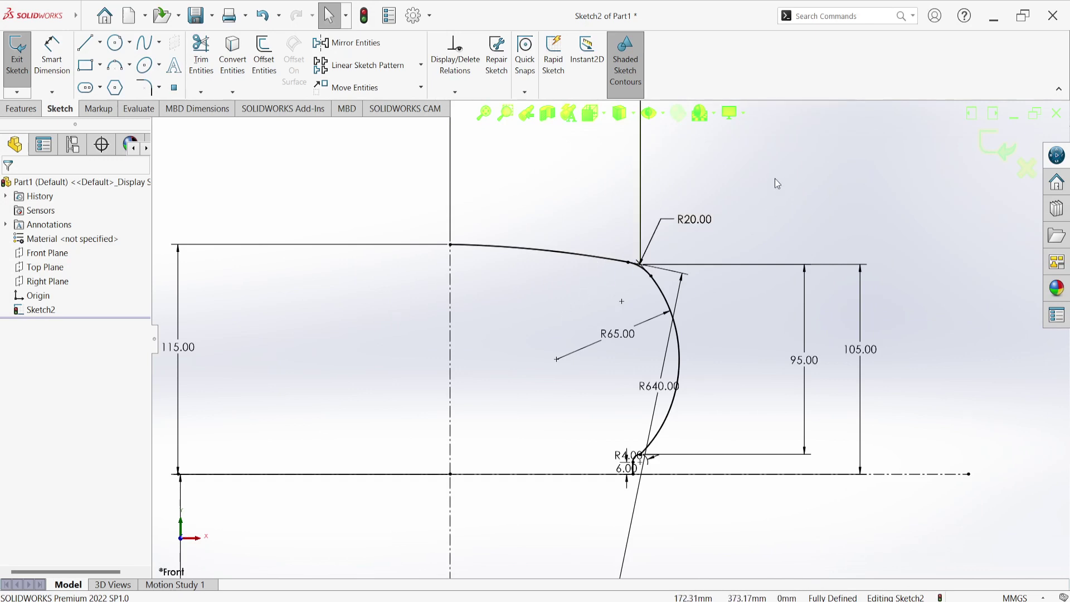
{"action": "mouse_move", "coordinate": [774, 179]}
{"action": "left_mouse_down"}
{"action": "mouse_move", "coordinate": [490, 475]}
{"action": "mouse_move", "coordinate": [476, 472]}
{"action": "left_mouse_up"}
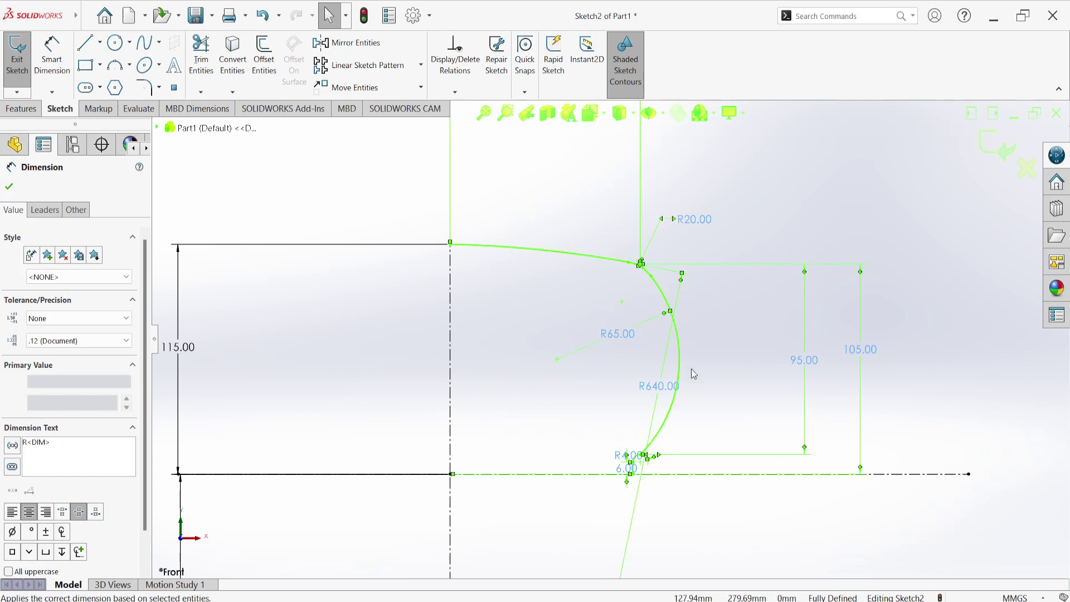
{"action": "scroll", "coordinate": [671, 538], "scroll_direction": "up", "scroll_amount": 3}
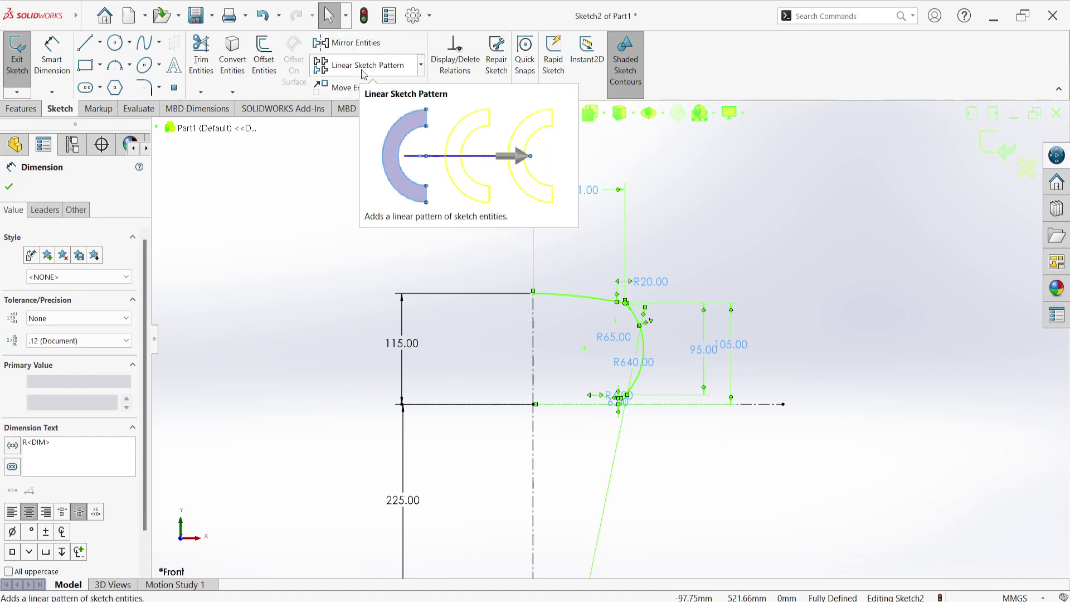
{"action": "key", "text": "Escape"}
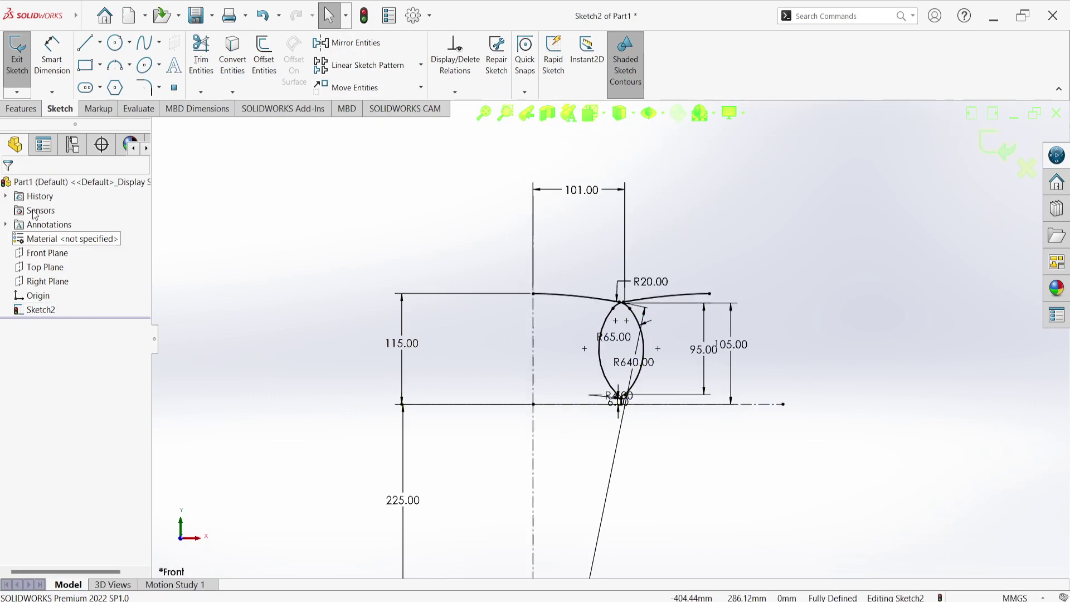
{"action": "left_click_drag", "start_coordinate": [488, 282], "coordinate": [663, 415]}
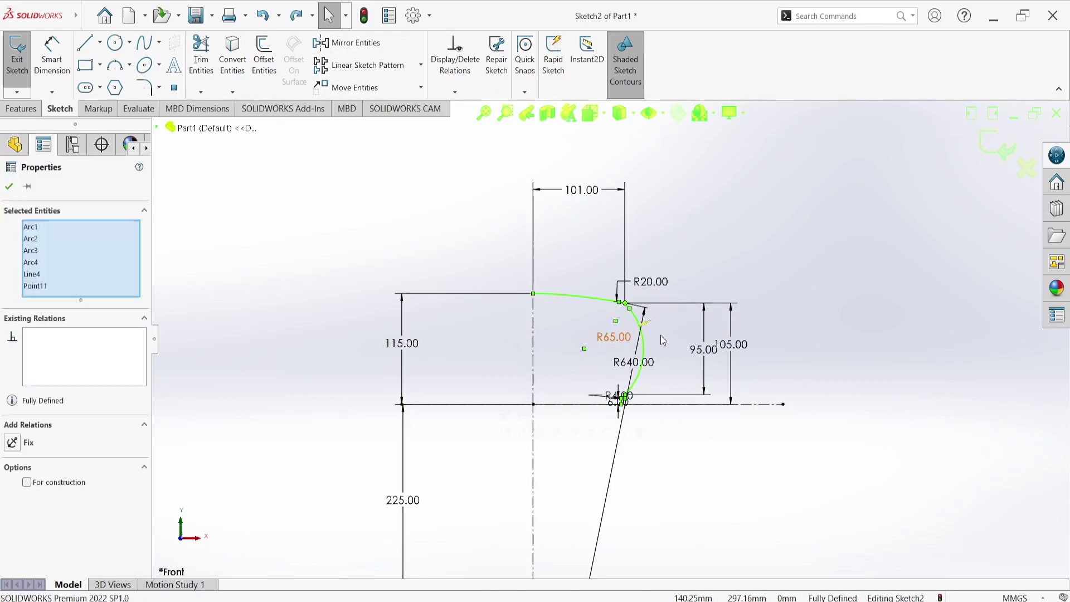
{"action": "scroll", "coordinate": [591, 335], "scroll_direction": "down", "scroll_amount": 3}
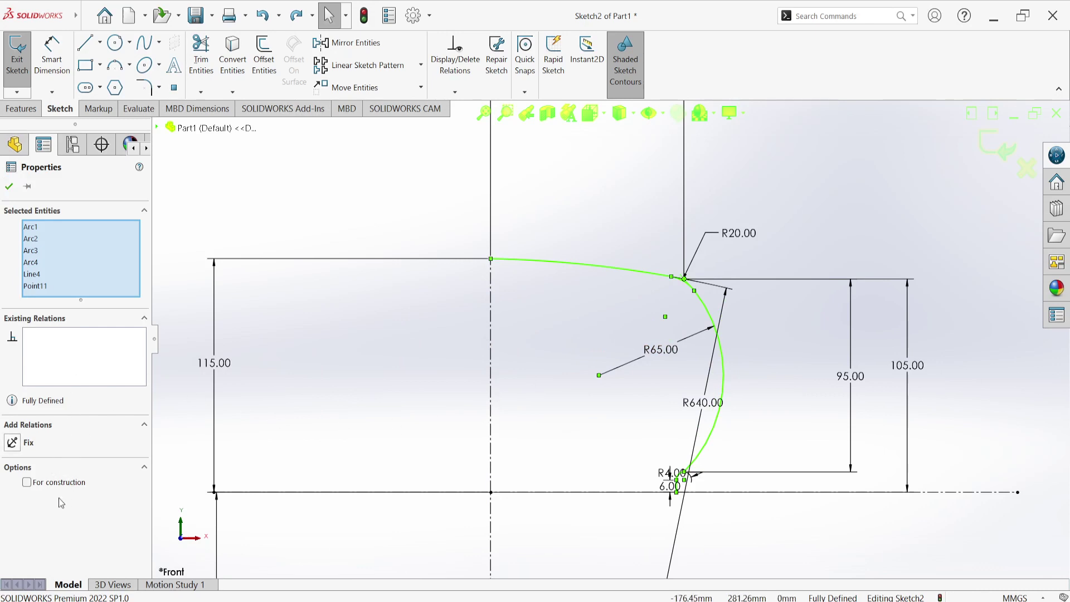
{"action": "left_click", "coordinate": [320, 209]}
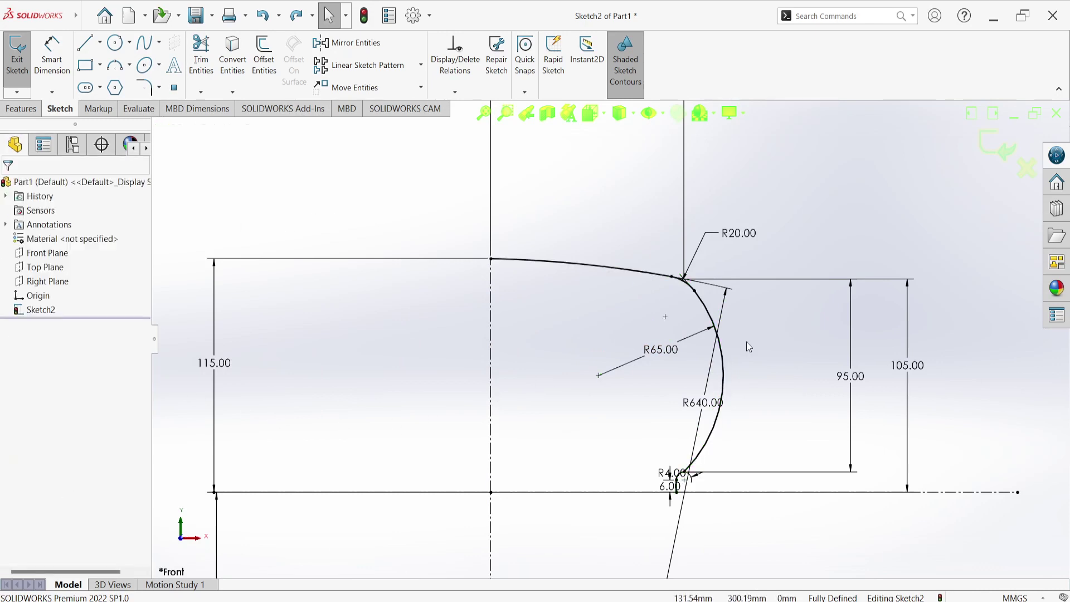
{"action": "scroll", "coordinate": [747, 342], "scroll_direction": "down", "scroll_amount": 1}
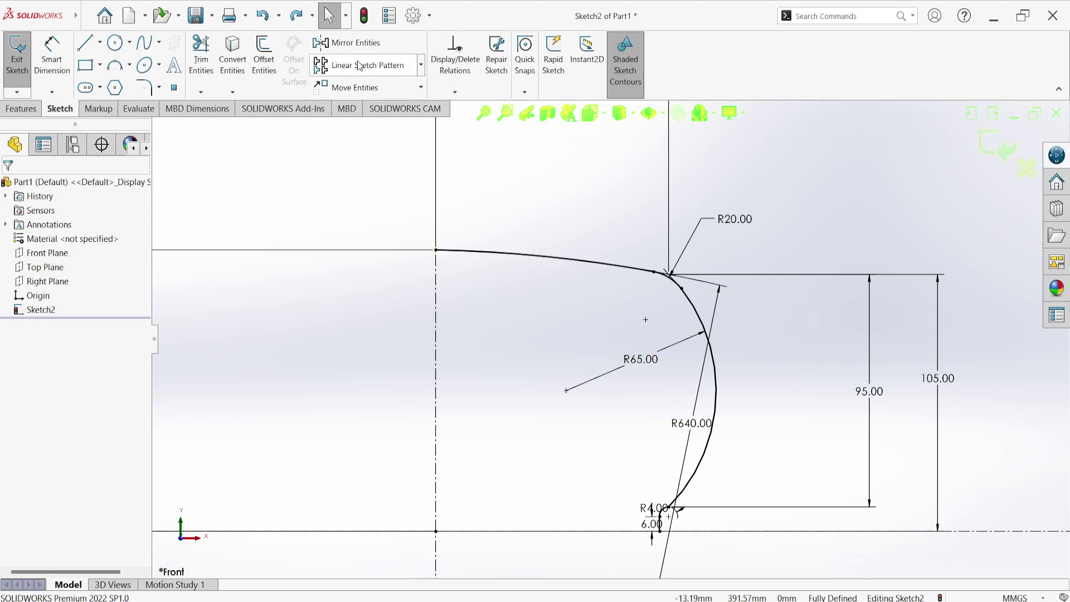
In Mirror Entities, select Arc1–Arc4, including the R4.00 corner arc, plus the short vertical Line4
{"action": "left_click", "coordinate": [349, 43]}
{"action": "left_click", "coordinate": [571, 262]}
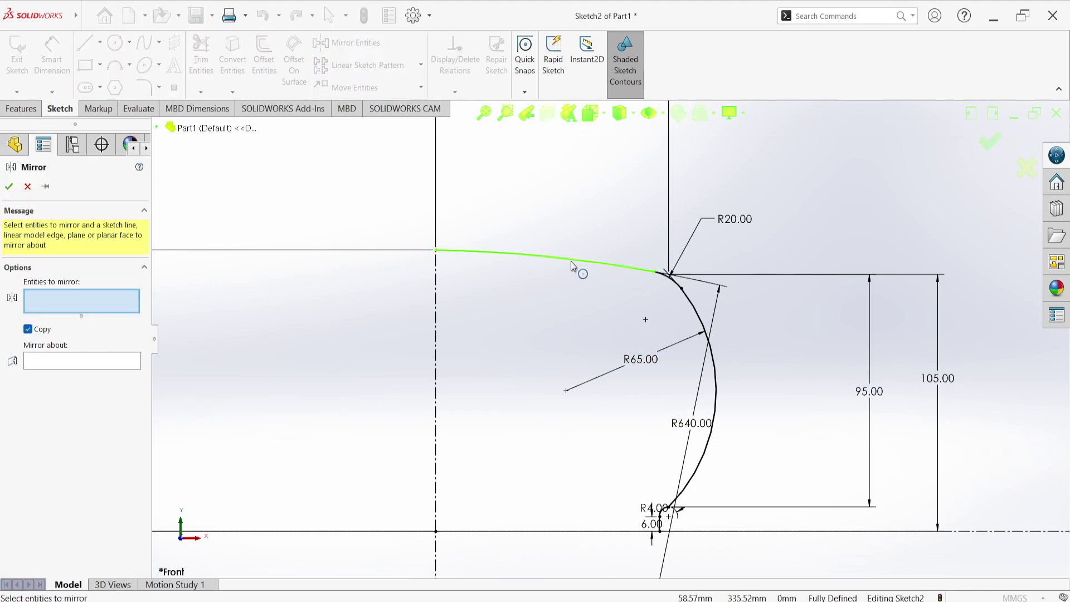
{"action": "scroll", "coordinate": [668, 282], "scroll_direction": "down", "scroll_amount": 3}
{"action": "left_click", "coordinate": [671, 287]}
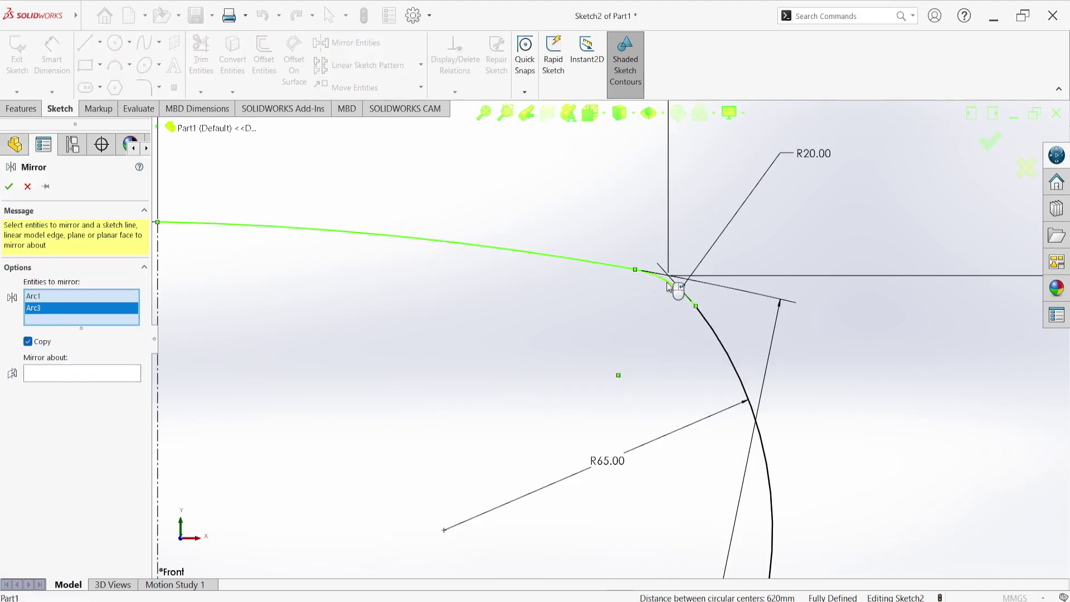
{"action": "left_click", "coordinate": [714, 337]}
{"action": "scroll", "coordinate": [668, 368], "scroll_direction": "up", "scroll_amount": 3}
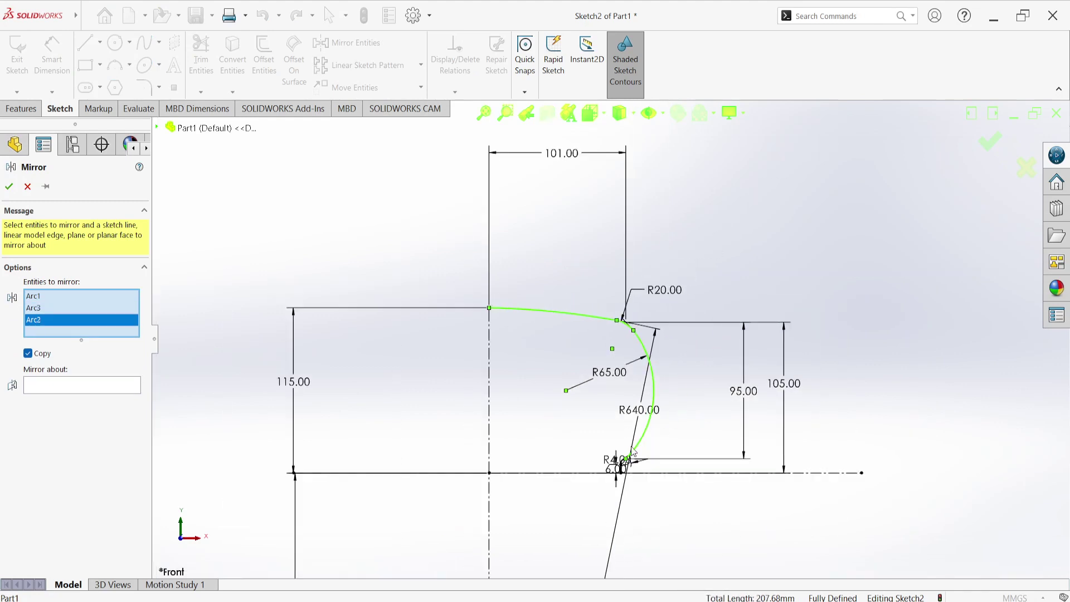
{"action": "scroll", "coordinate": [635, 493], "scroll_direction": "down", "scroll_amount": 3}
{"action": "scroll", "coordinate": [635, 493], "scroll_direction": "down", "scroll_amount": 3}
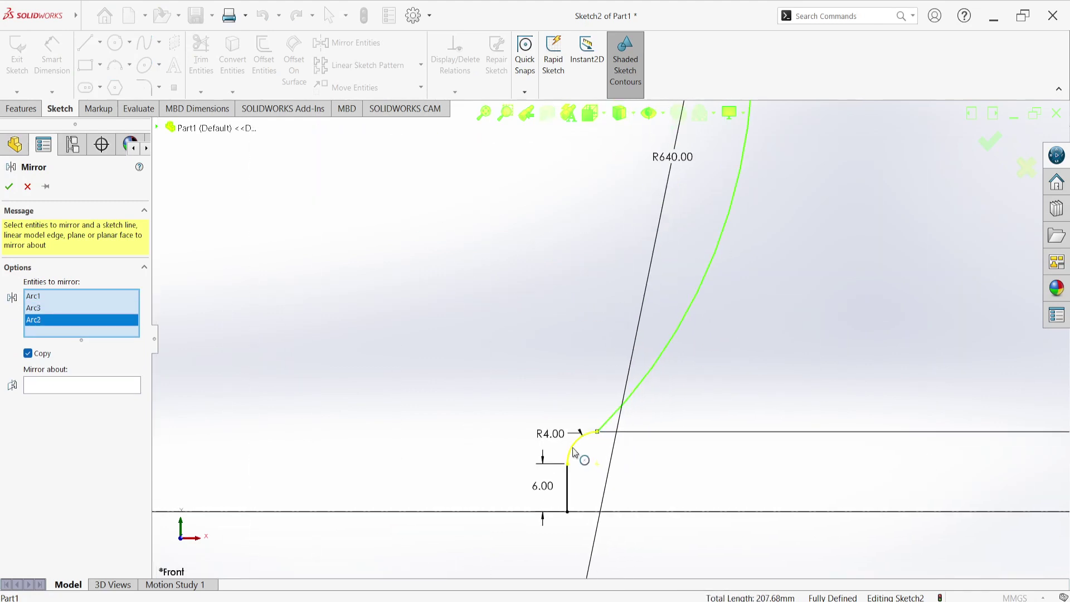
{"action": "left_click", "coordinate": [575, 451]}
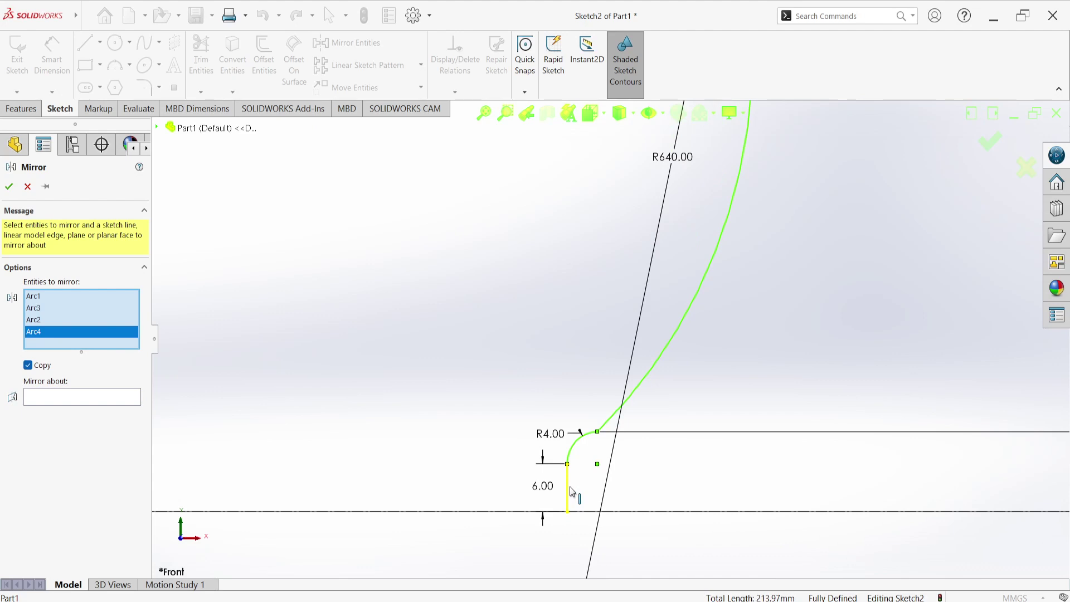
{"action": "left_click", "coordinate": [571, 490]}
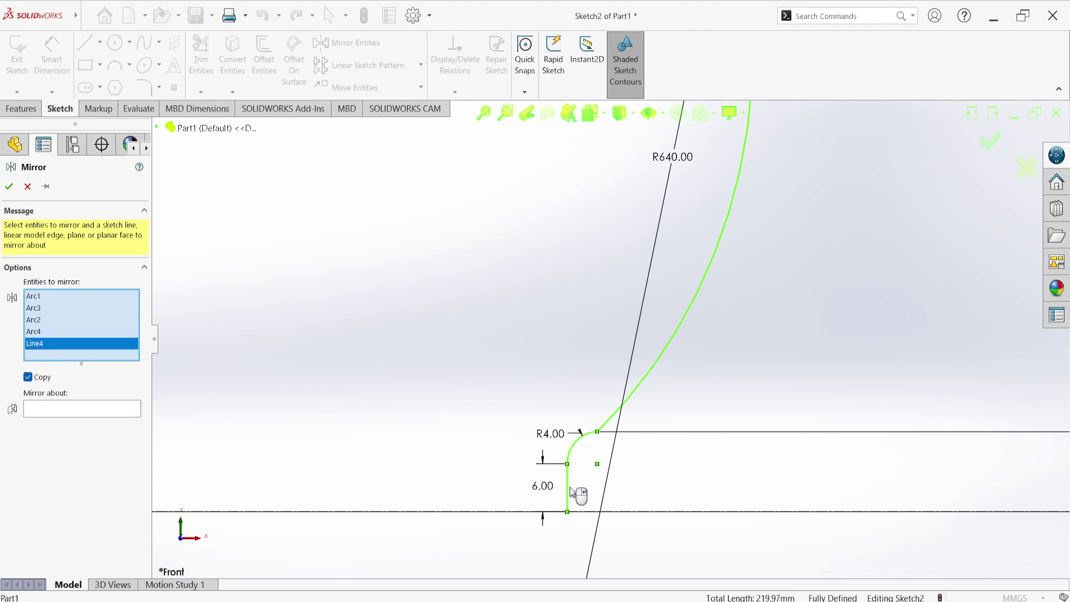
Mirror the selection about the vertical centreline Line2 to create the left half
{"action": "left_click", "coordinate": [104, 406]}
{"action": "scroll", "coordinate": [333, 352], "scroll_direction": "up", "scroll_amount": 3}
{"action": "scroll", "coordinate": [357, 305], "scroll_direction": "up", "scroll_amount": 2}
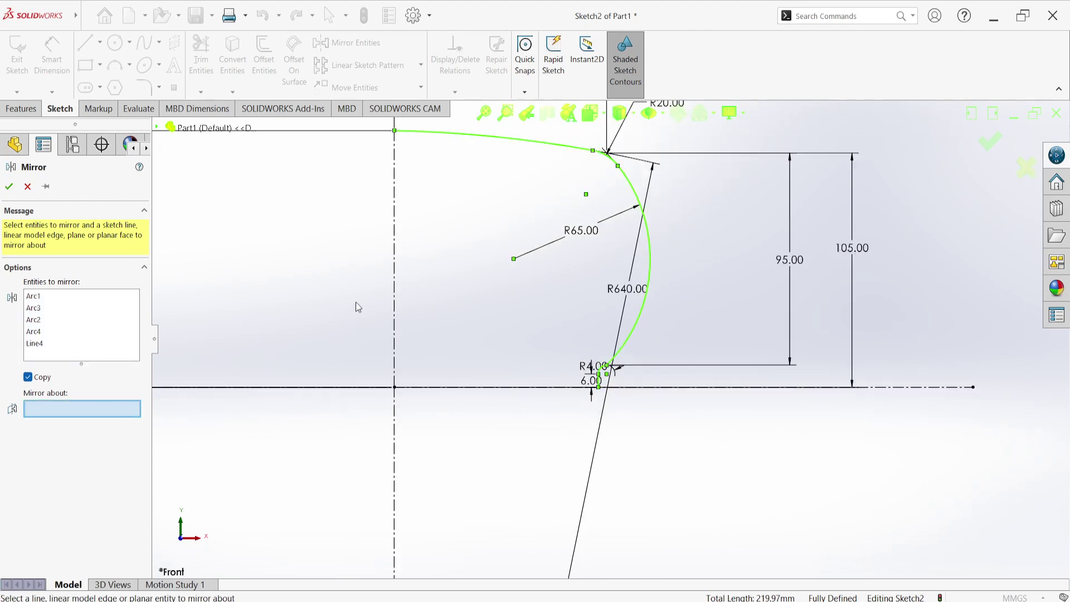
{"action": "left_click", "coordinate": [395, 264]}
{"action": "scroll", "coordinate": [610, 339], "scroll_direction": "up", "scroll_amount": 2}
{"action": "scroll", "coordinate": [610, 339], "scroll_direction": "up", "scroll_amount": 2}
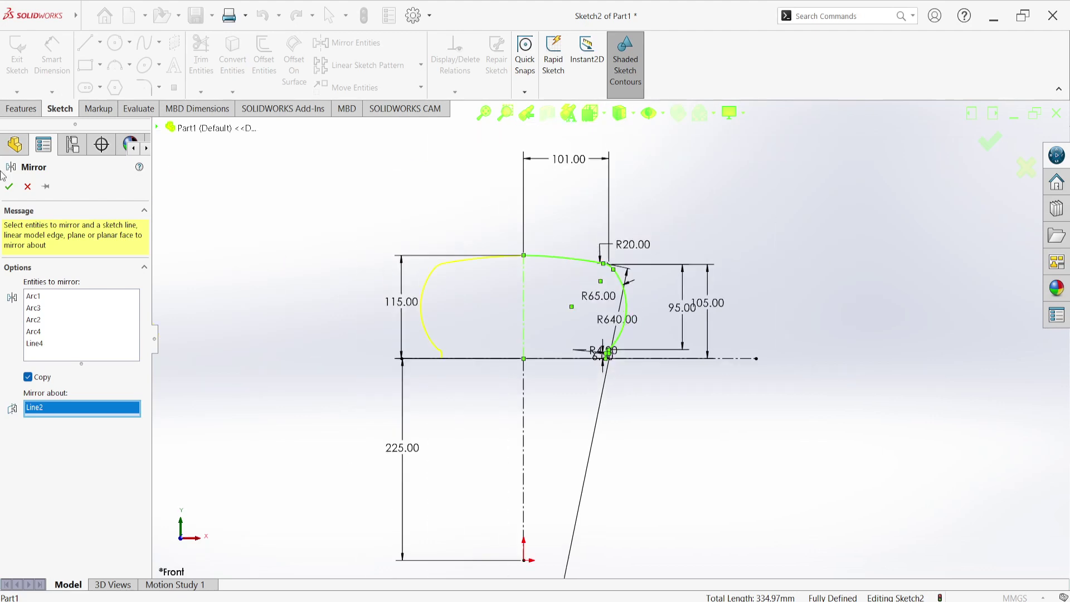
{"action": "left_click", "coordinate": [9, 188]}
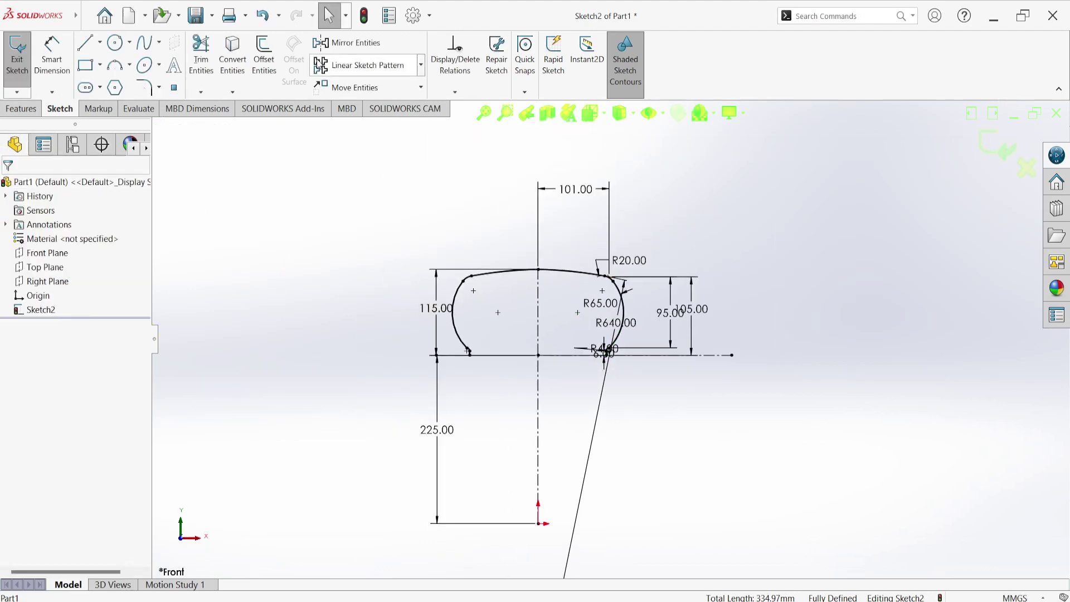
Offset the whole tyre profile chain 10 mm inward to form the inner wall
{"action": "left_click", "coordinate": [270, 65]}
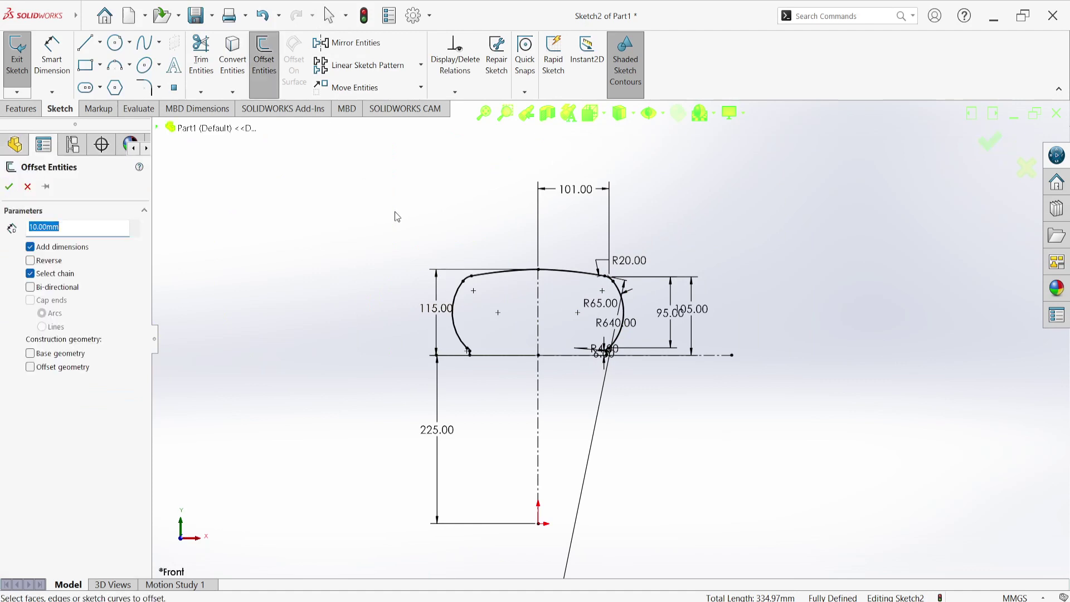
{"action": "left_click", "coordinate": [458, 299]}
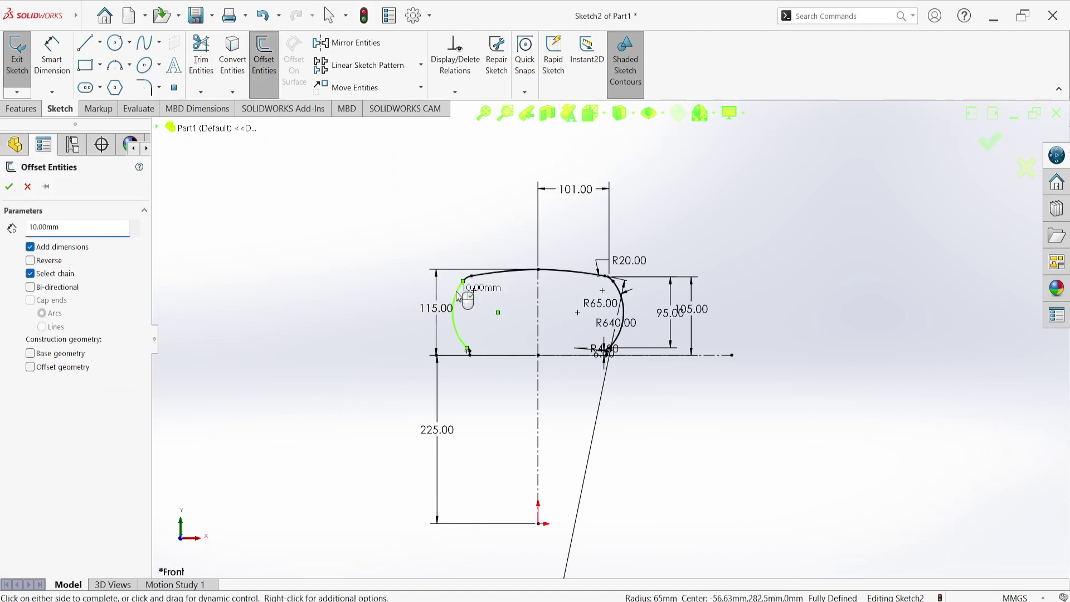
{"action": "left_click", "coordinate": [50, 264]}
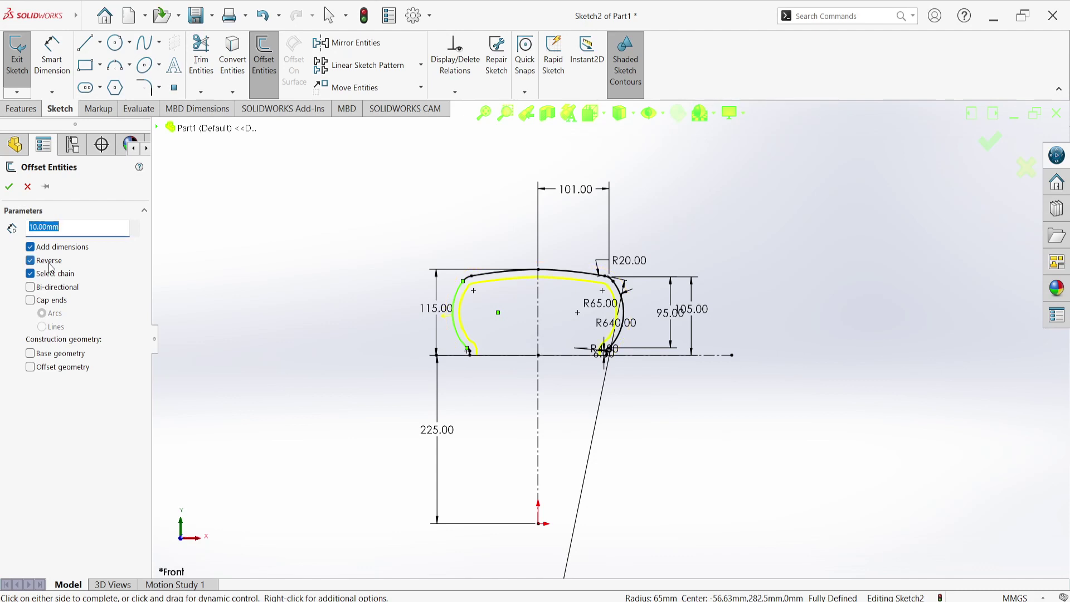
{"action": "left_click", "coordinate": [9, 188]}
{"action": "scroll", "coordinate": [542, 358], "scroll_direction": "down", "scroll_amount": 5}
Draw a horizontal line closing the first bead end between the inner and outer walls
{"action": "scroll", "coordinate": [594, 345], "scroll_direction": "down", "scroll_amount": 4}
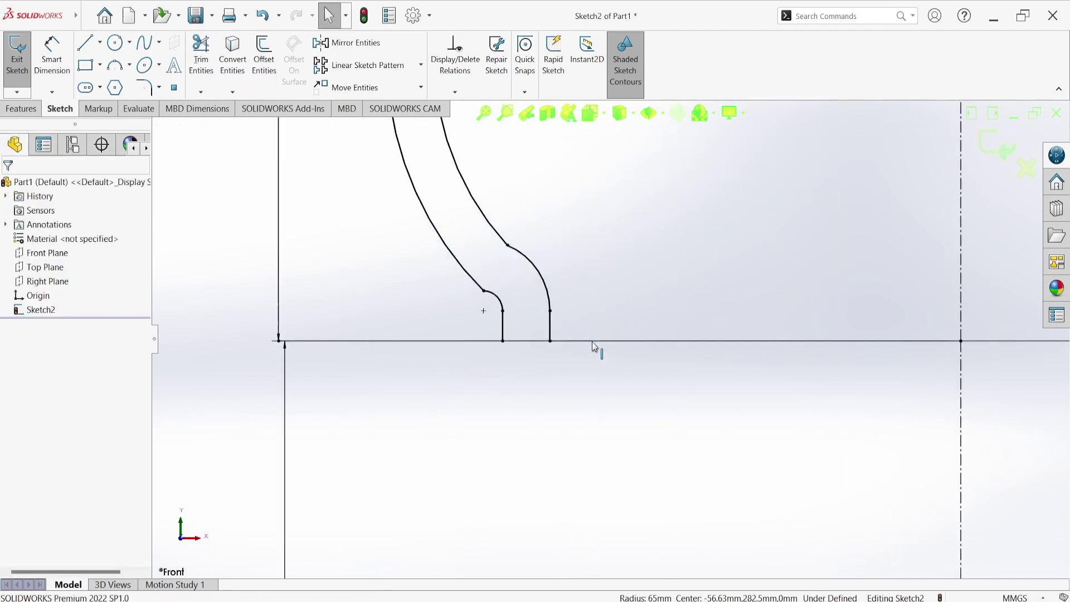
{"action": "scroll", "coordinate": [594, 345], "scroll_direction": "down", "scroll_amount": 3}
{"action": "left_click", "coordinate": [85, 42]}
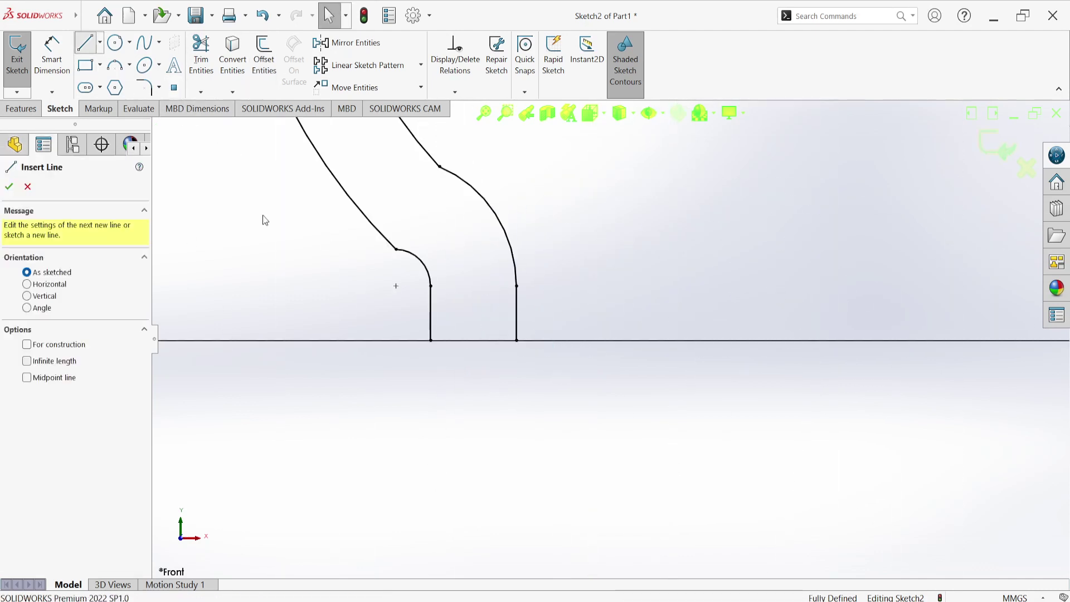
{"action": "left_click", "coordinate": [437, 343]}
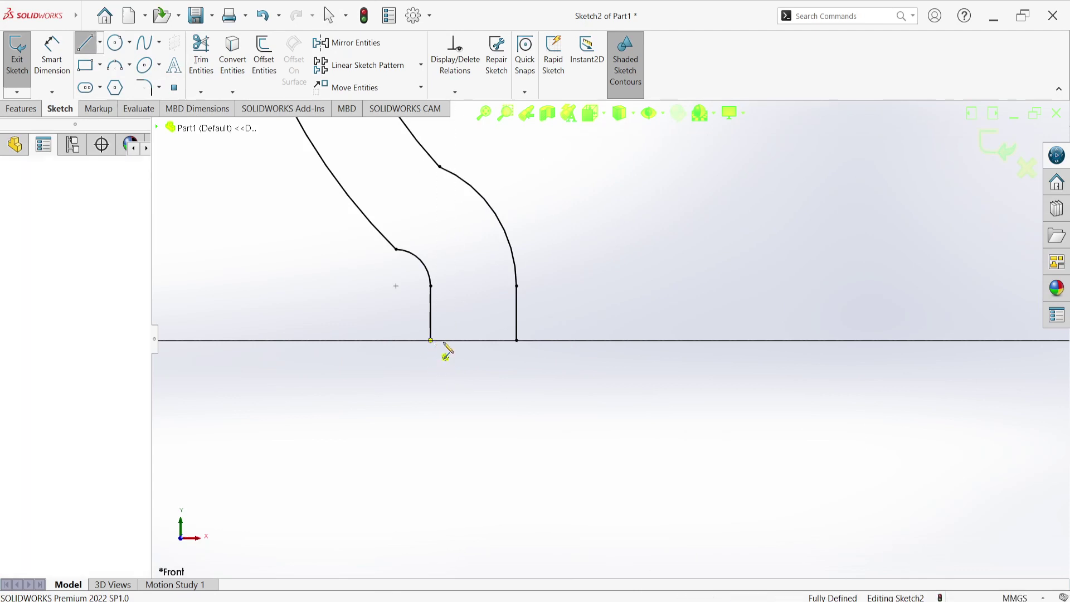
{"action": "left_click", "coordinate": [516, 340]}
{"action": "double_click", "coordinate": [517, 340]}
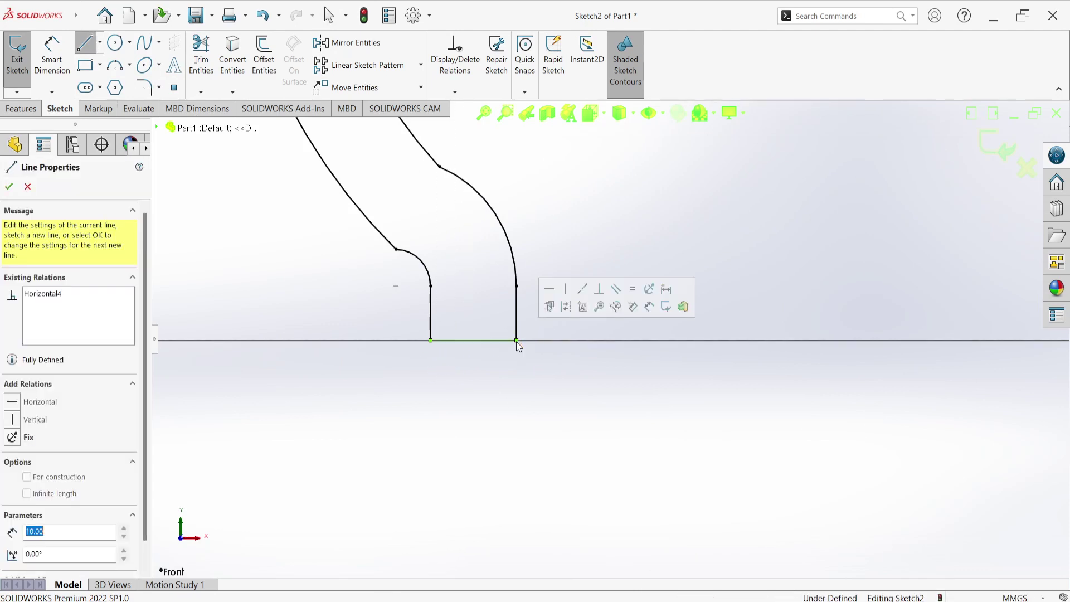
Draw a second horizontal line closing the other bead end, completing the closed profile
{"action": "scroll", "coordinate": [650, 360], "scroll_direction": "up", "scroll_amount": 3}
{"action": "scroll", "coordinate": [650, 360], "scroll_direction": "up", "scroll_amount": 2}
{"action": "scroll", "coordinate": [650, 369], "scroll_direction": "up", "scroll_amount": 2}
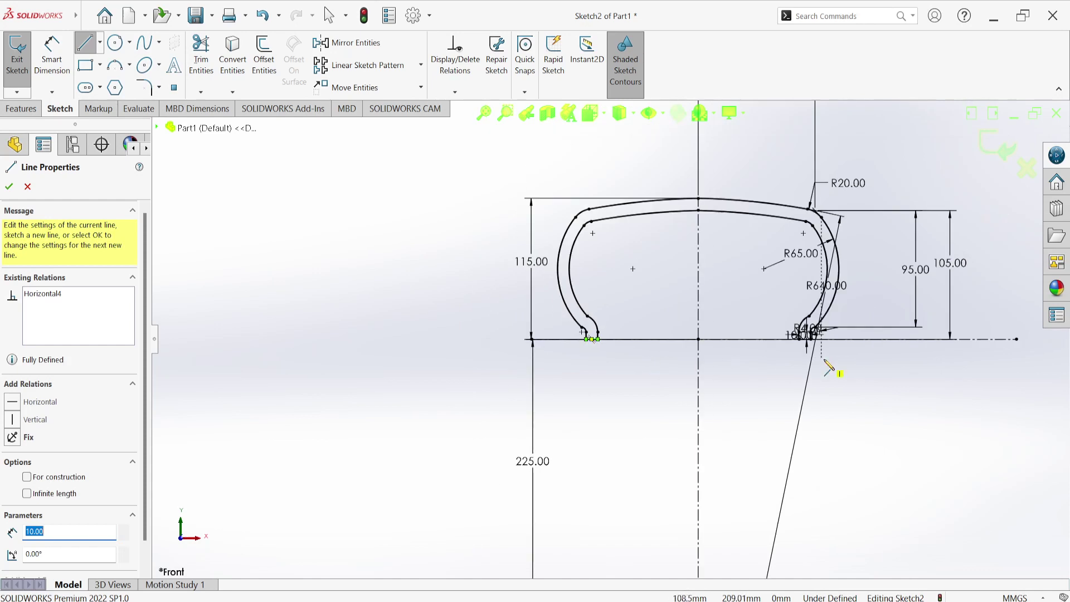
{"action": "scroll", "coordinate": [788, 358], "scroll_direction": "down", "scroll_amount": 3}
{"action": "scroll", "coordinate": [650, 375], "scroll_direction": "down", "scroll_amount": 2}
{"action": "scroll", "coordinate": [481, 377], "scroll_direction": "down", "scroll_amount": 2}
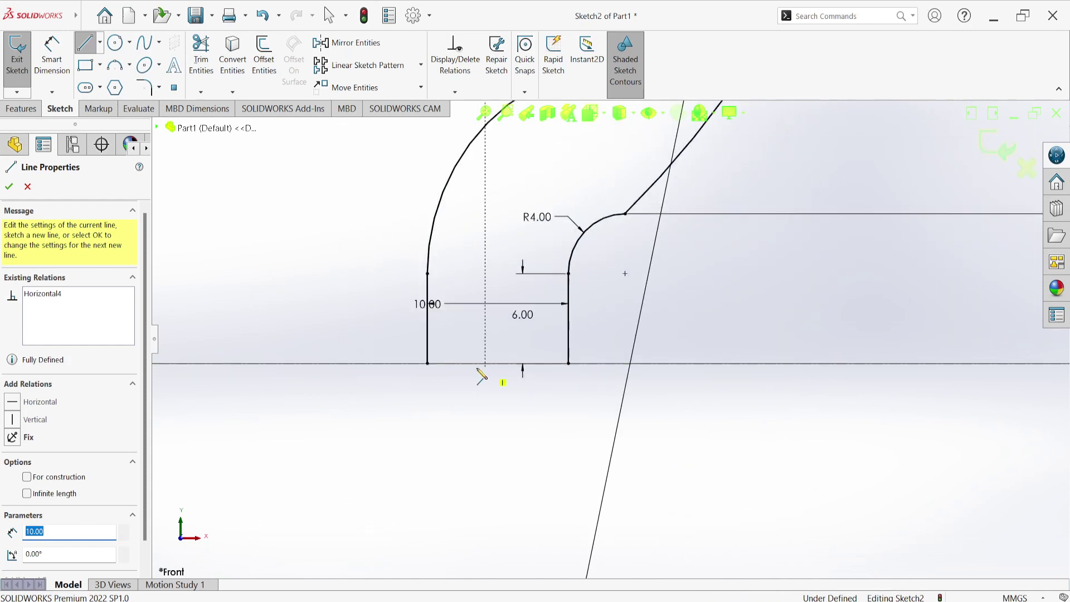
{"action": "left_click", "coordinate": [428, 364]}
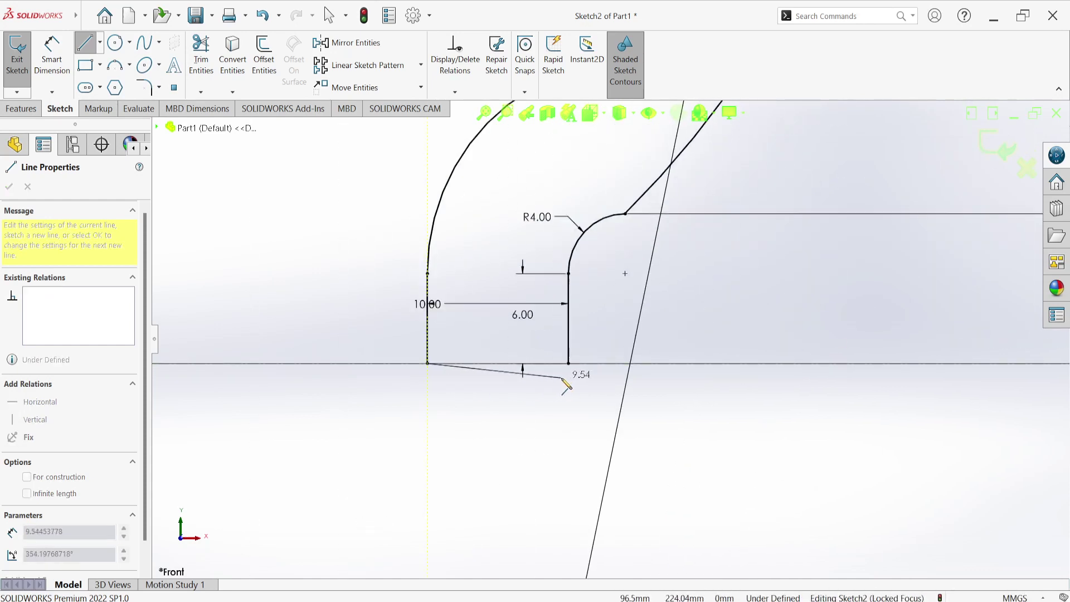
{"action": "left_click", "coordinate": [568, 363]}
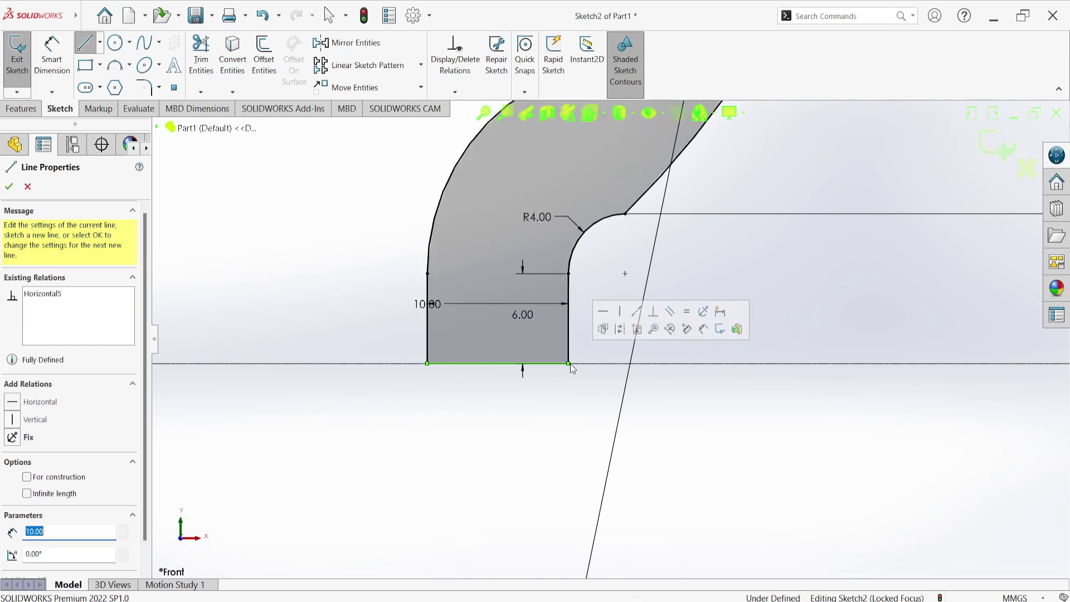
{"action": "right_click", "coordinate": [544, 434]}
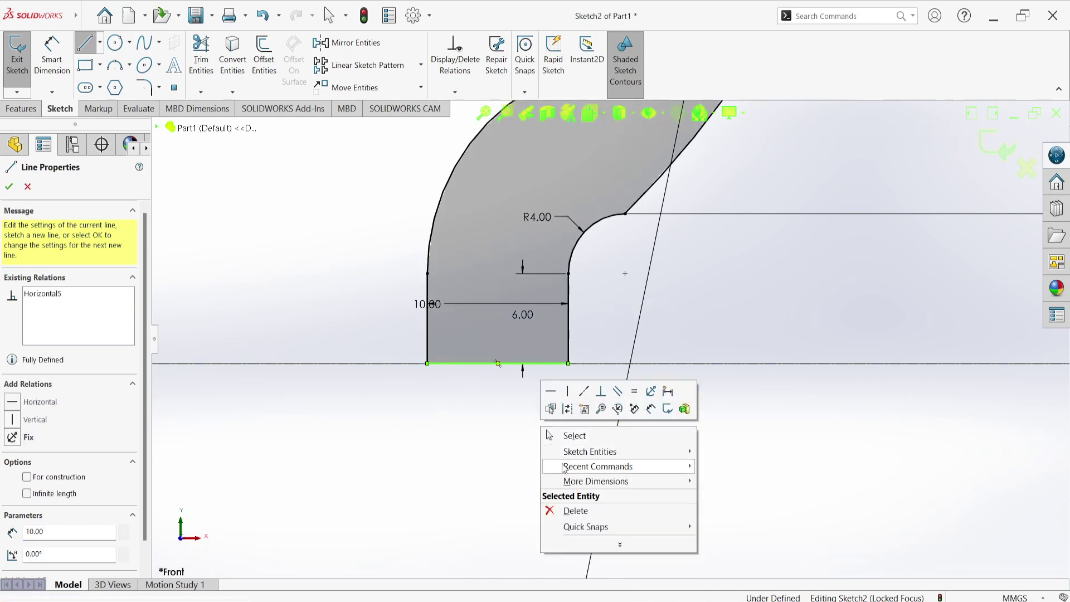
{"action": "left_click", "coordinate": [571, 436]}
Exit Sketch2, then reopen it with Edit Sketch
{"action": "scroll", "coordinate": [472, 451], "scroll_direction": "up", "scroll_amount": 5}
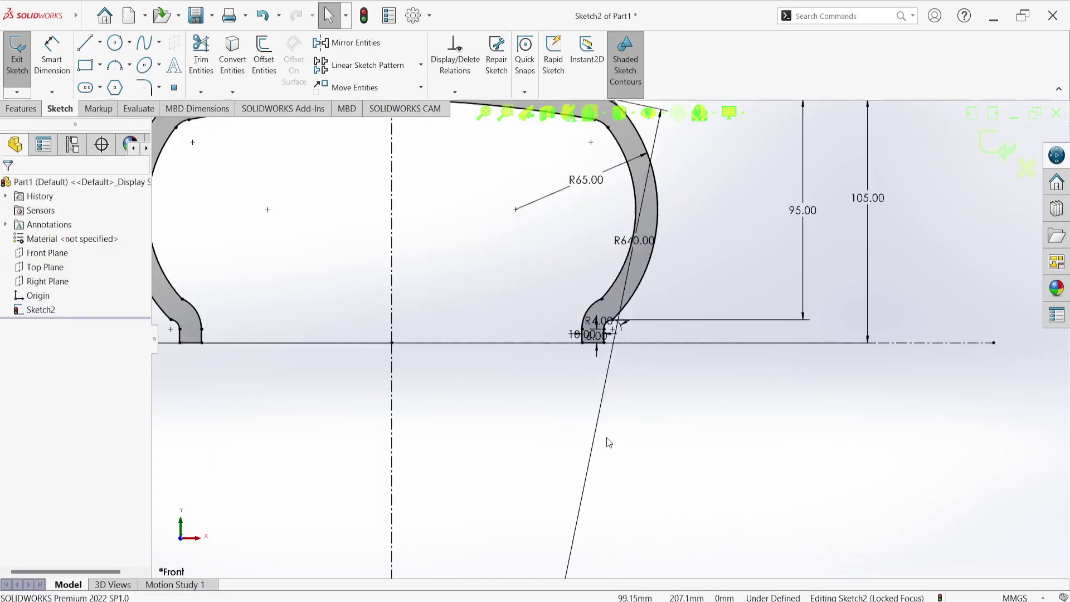
{"action": "scroll", "coordinate": [604, 442], "scroll_direction": "up", "scroll_amount": 5}
{"action": "scroll", "coordinate": [601, 430], "scroll_direction": "up", "scroll_amount": 3}
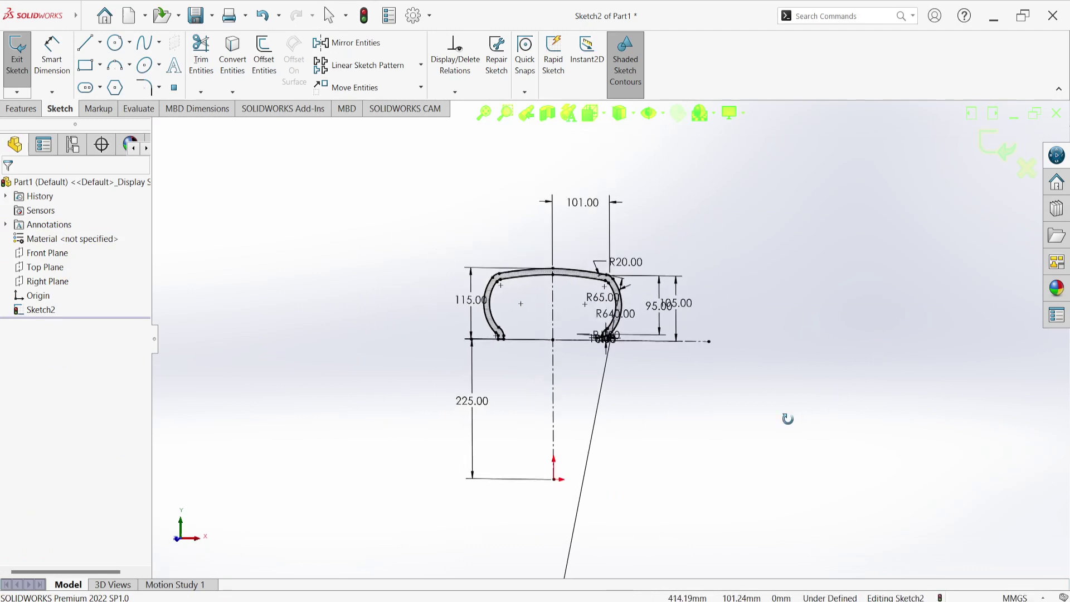
{"action": "left_click", "coordinate": [1007, 151]}
{"action": "scroll", "coordinate": [695, 430], "scroll_direction": "up", "scroll_amount": 1}
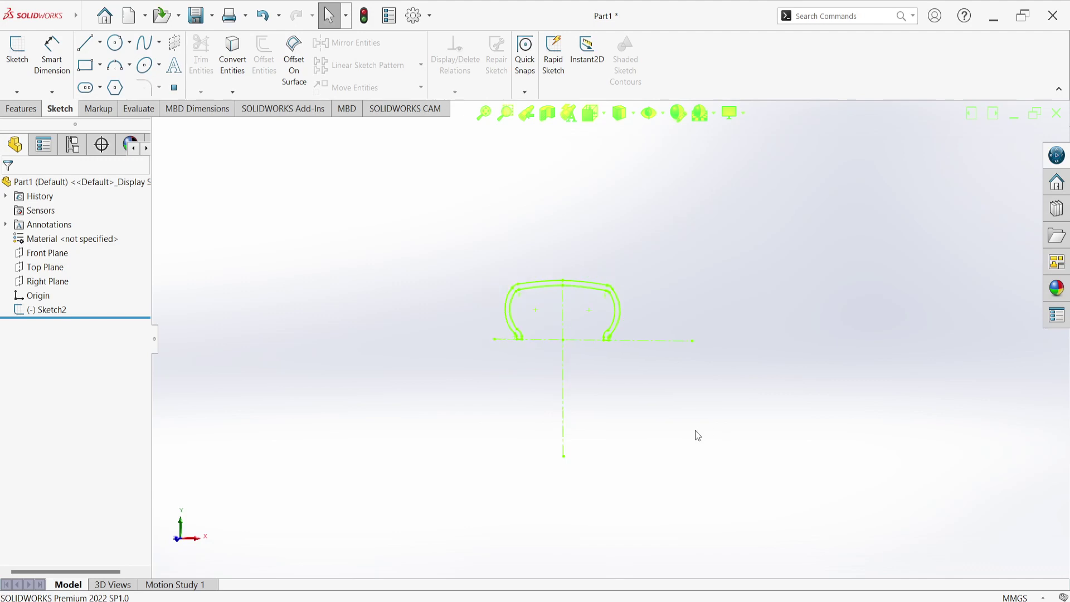
{"action": "right_click", "coordinate": [34, 316]}
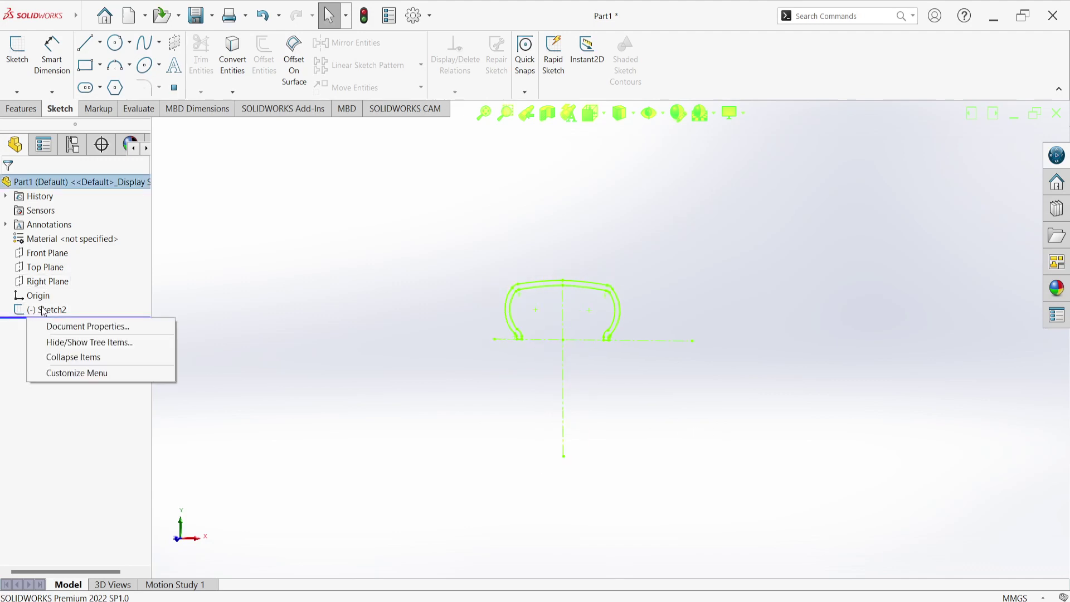
{"action": "right_click", "coordinate": [44, 310]}
{"action": "left_click", "coordinate": [52, 275]}
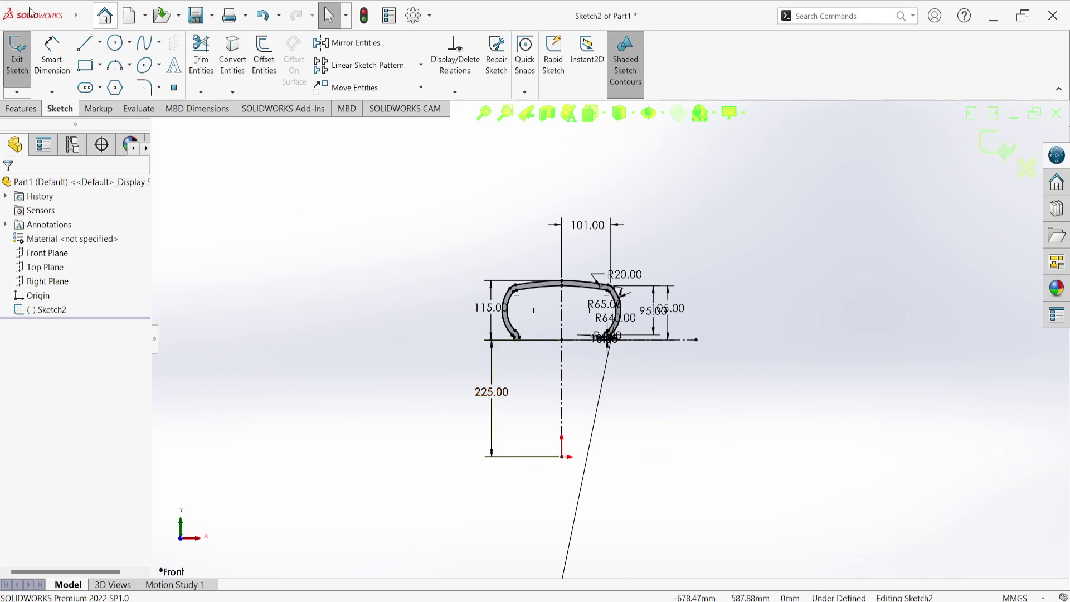
Draw a horizontal centreline from the lower origin point and exit the sketch
{"action": "left_click", "coordinate": [100, 43]}
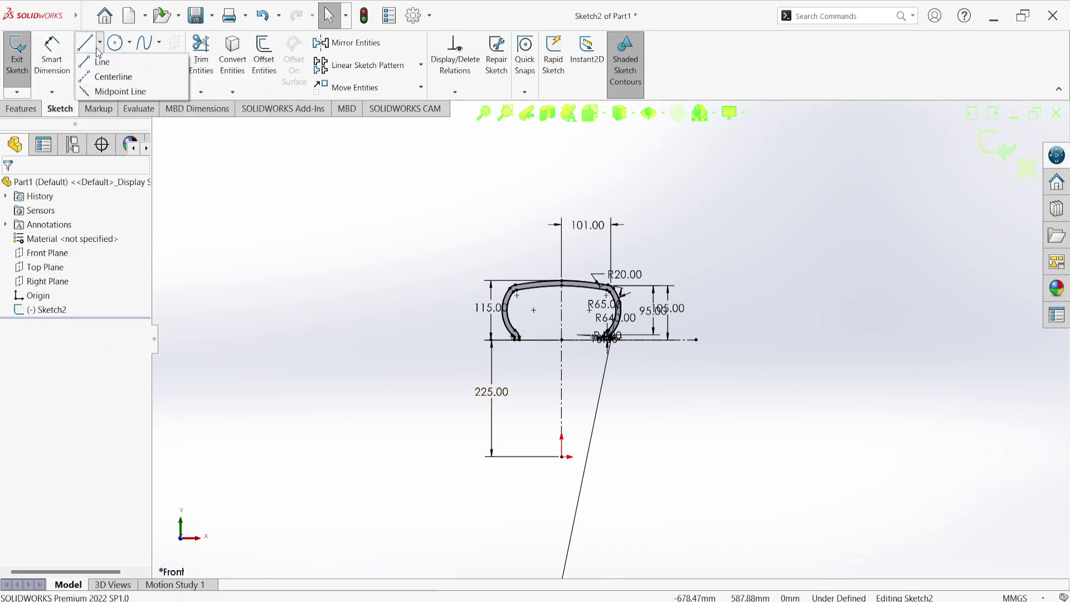
{"action": "left_click", "coordinate": [106, 77]}
{"action": "scroll", "coordinate": [552, 462], "scroll_direction": "down", "scroll_amount": 4}
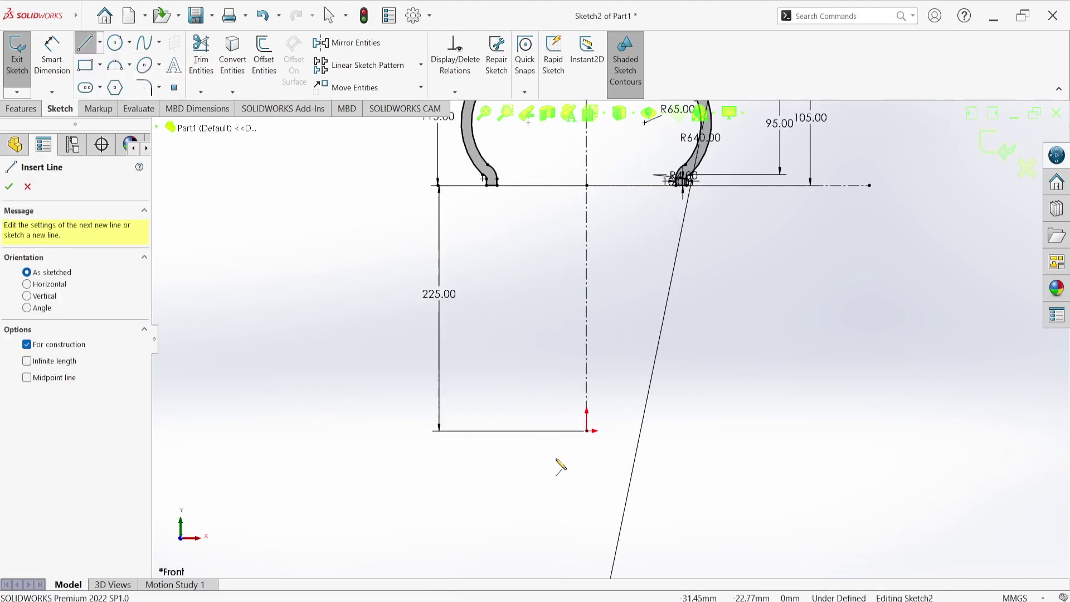
{"action": "left_click", "coordinate": [587, 430]}
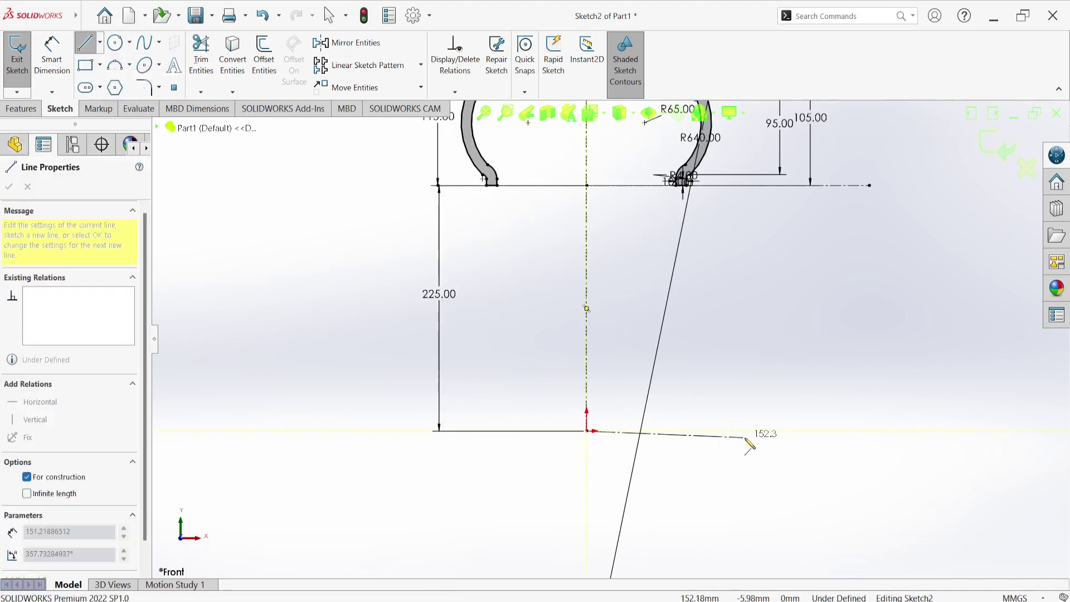
{"action": "left_click", "coordinate": [769, 430]}
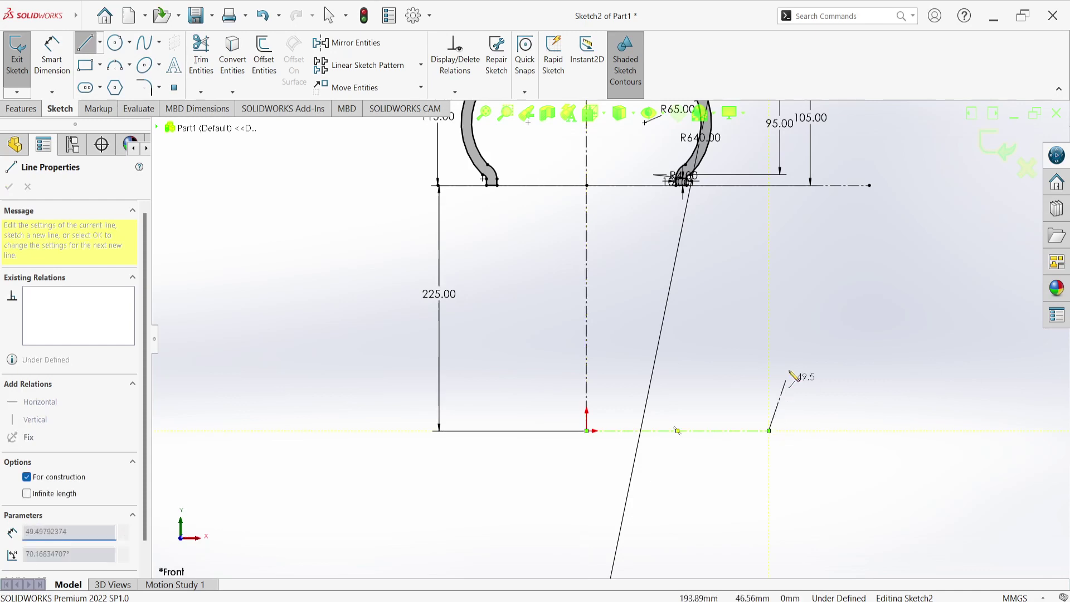
{"action": "right_click", "coordinate": [799, 269]}
{"action": "left_click", "coordinate": [822, 323]}
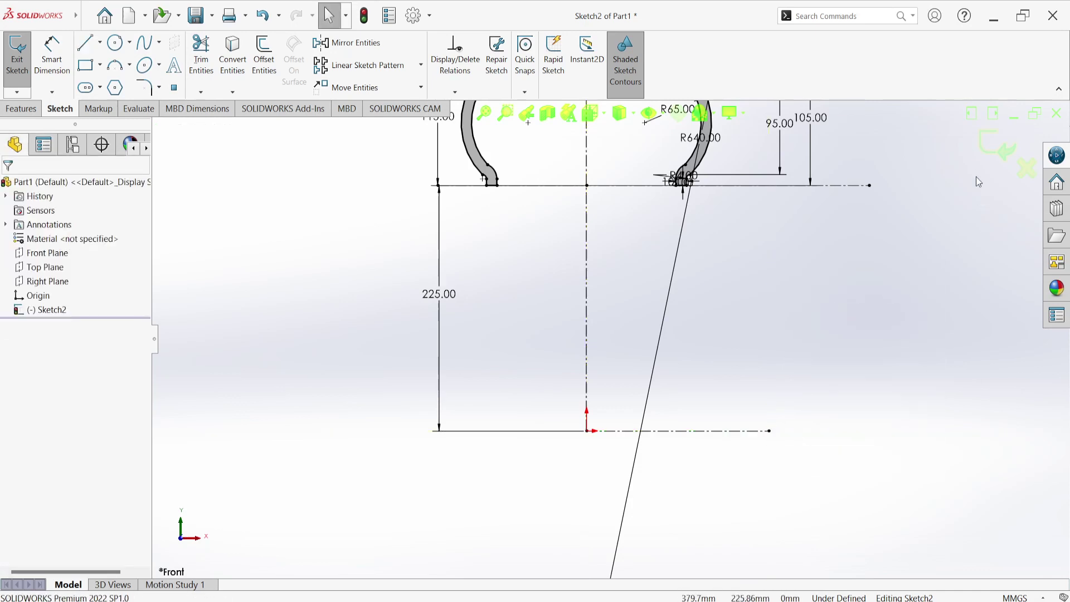
{"action": "left_click", "coordinate": [1002, 147]}
{"action": "key", "text": "z"}
{"action": "key", "text": "z"}
{"action": "middle_click_drag", "start_coordinate": [806, 328], "coordinate": [750, 343]}
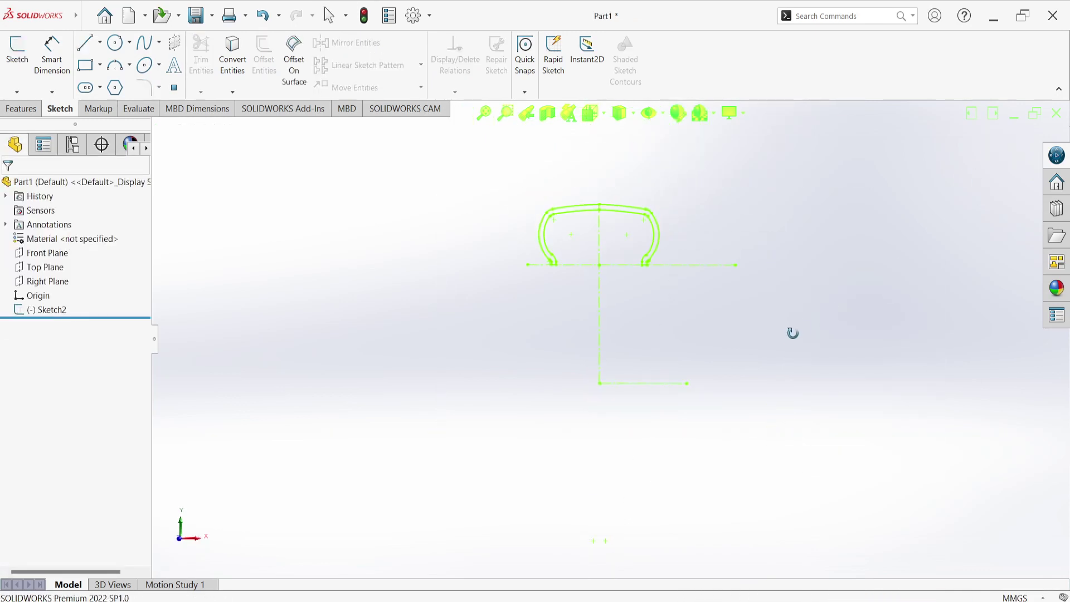
Revolve Sketch2 a full 360° about Line10 into the solid Revolve1
{"action": "left_click", "coordinate": [25, 108]}
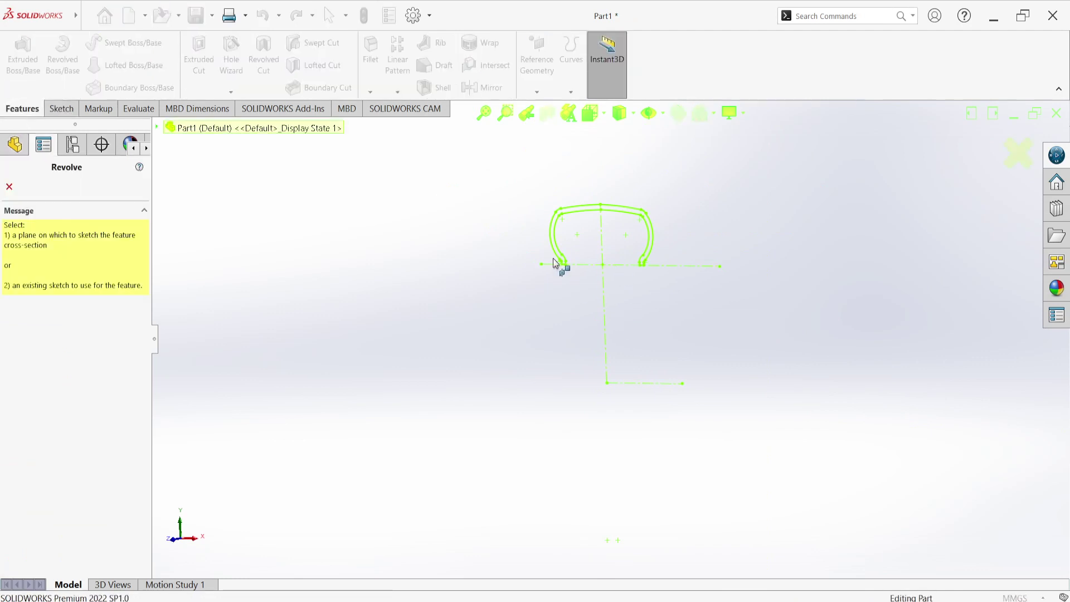
{"action": "scroll", "coordinate": [579, 224], "scroll_direction": "down", "scroll_amount": 5}
{"action": "scroll", "coordinate": [613, 262], "scroll_direction": "down", "scroll_amount": 2}
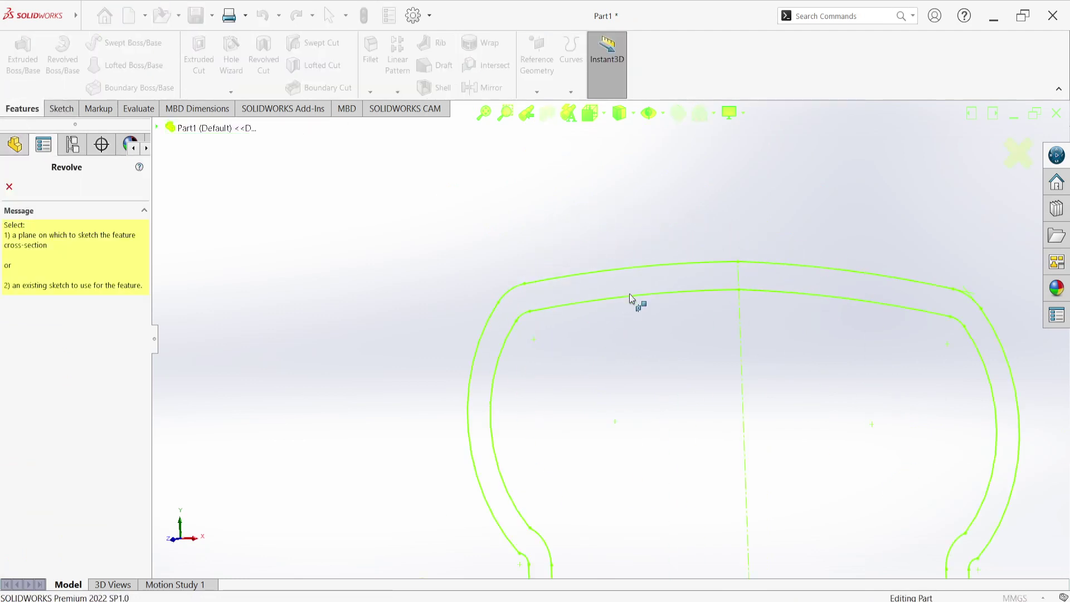
{"action": "left_click", "coordinate": [633, 265]}
{"action": "scroll", "coordinate": [657, 323], "scroll_direction": "up", "scroll_amount": 3}
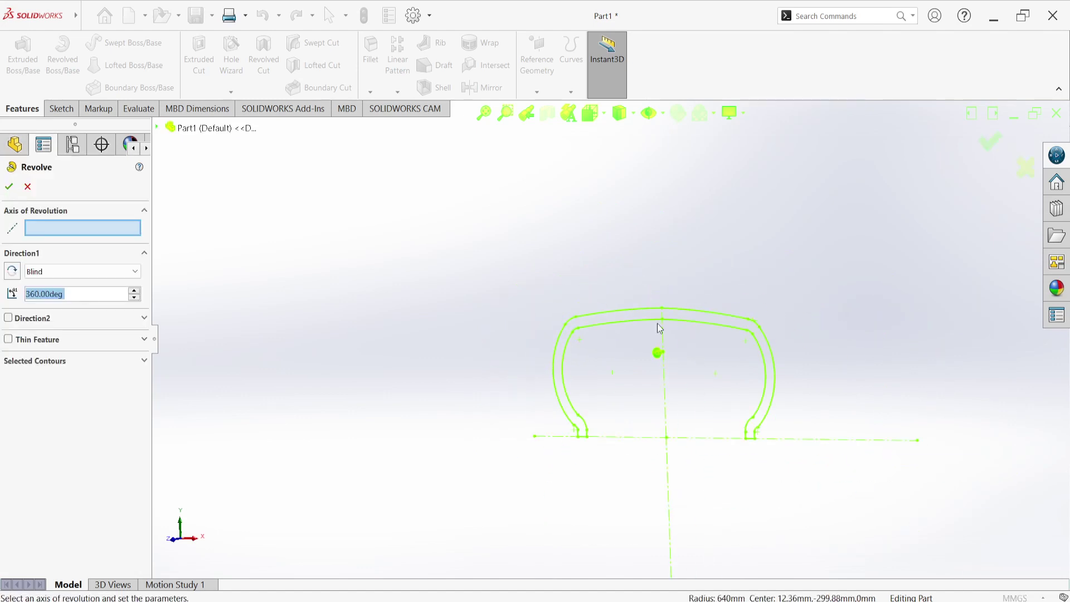
{"action": "scroll", "coordinate": [703, 414], "scroll_direction": "up", "scroll_amount": 2}
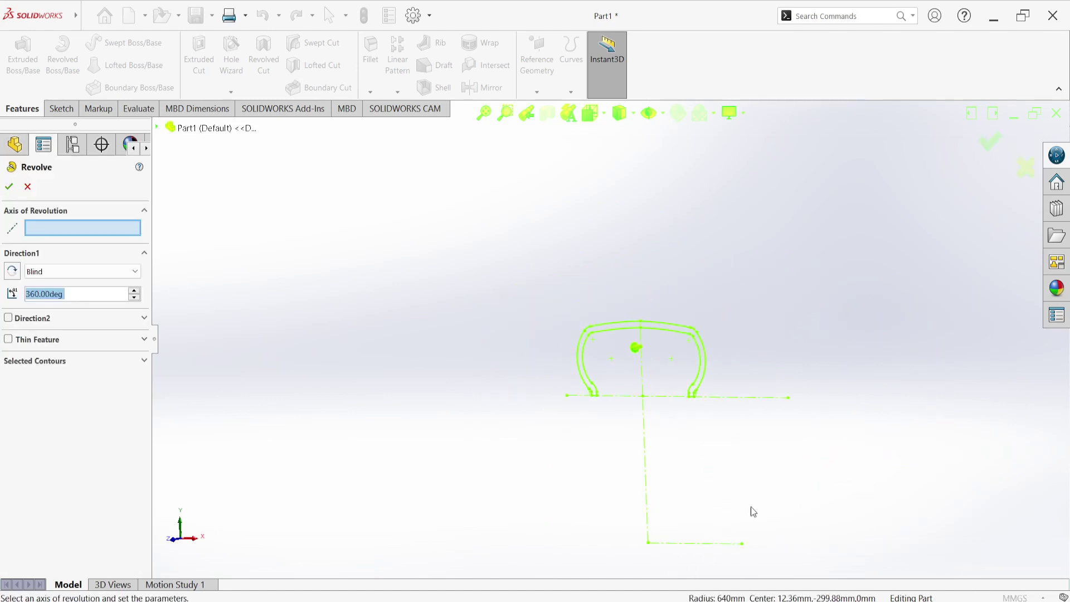
{"action": "scroll", "coordinate": [735, 552], "scroll_direction": "down", "scroll_amount": 2}
{"action": "left_click", "coordinate": [700, 519]}
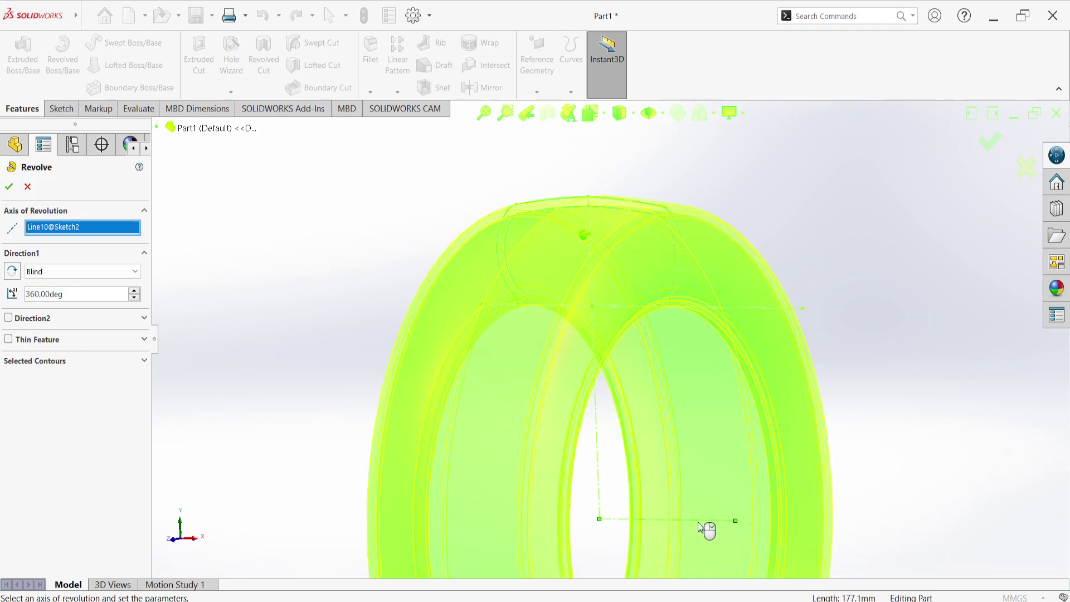
{"action": "scroll", "coordinate": [556, 422], "scroll_direction": "up", "scroll_amount": 3}
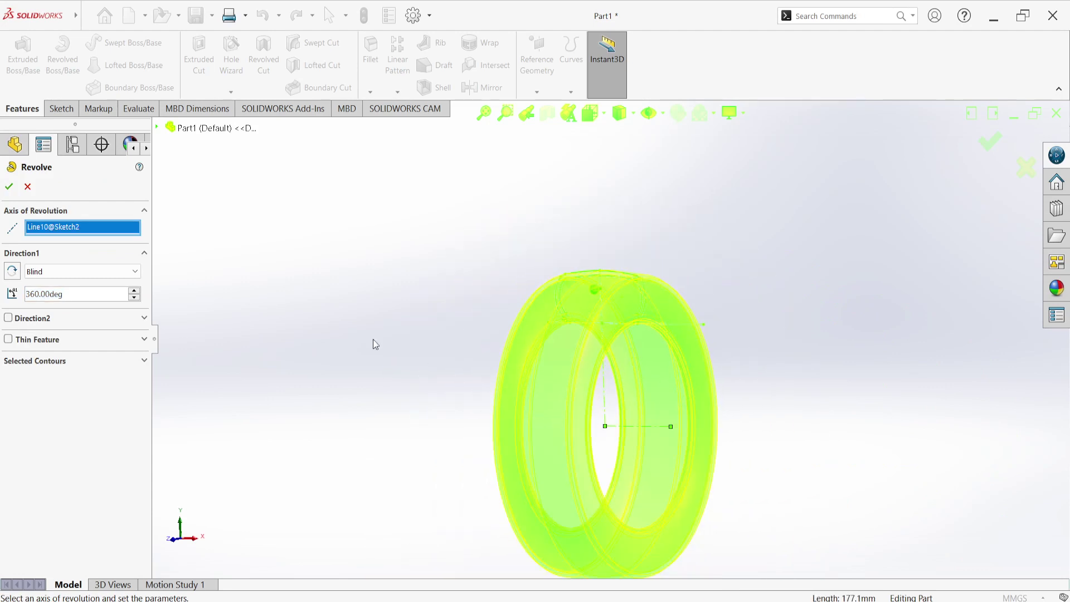
{"action": "left_click", "coordinate": [9, 186]}
{"action": "middle_click_drag", "start_coordinate": [396, 317], "coordinate": [435, 375]}
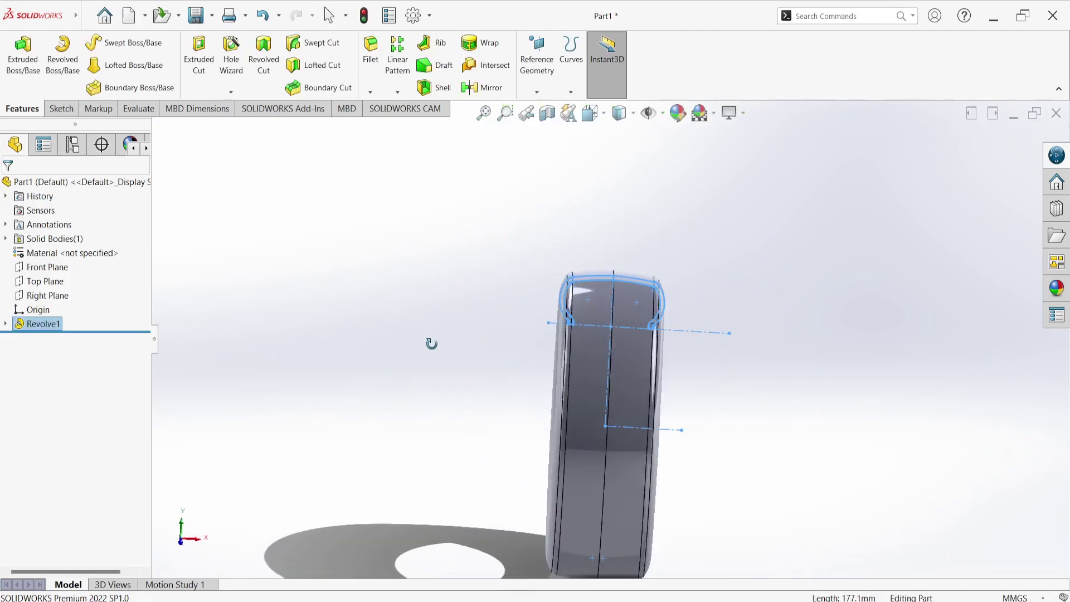
Create Plane1 offset 340 mm from the Top Plane, correcting a first 240 mm entry
{"action": "left_click", "coordinate": [929, 252]}
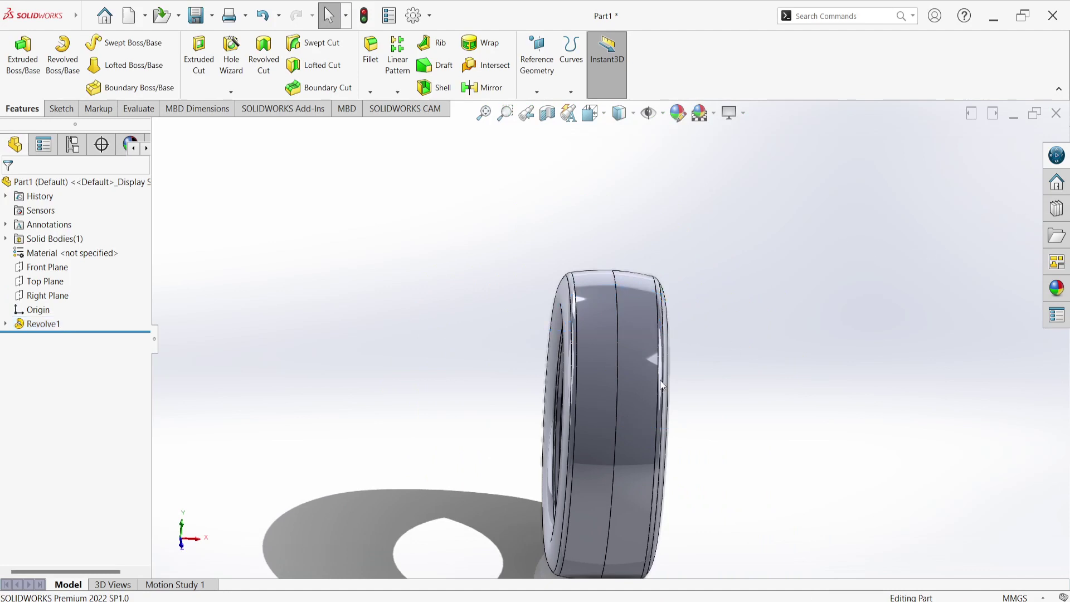
{"action": "scroll", "coordinate": [620, 396], "scroll_direction": "down", "scroll_amount": 3}
{"action": "scroll", "coordinate": [624, 379], "scroll_direction": "up", "scroll_amount": 2}
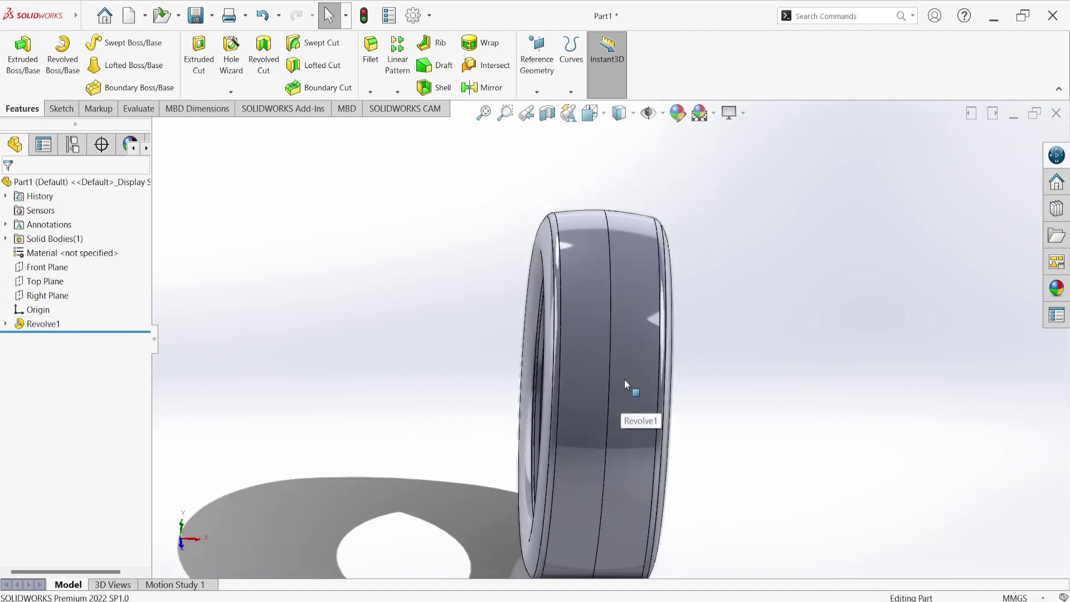
{"action": "left_click", "coordinate": [49, 281]}
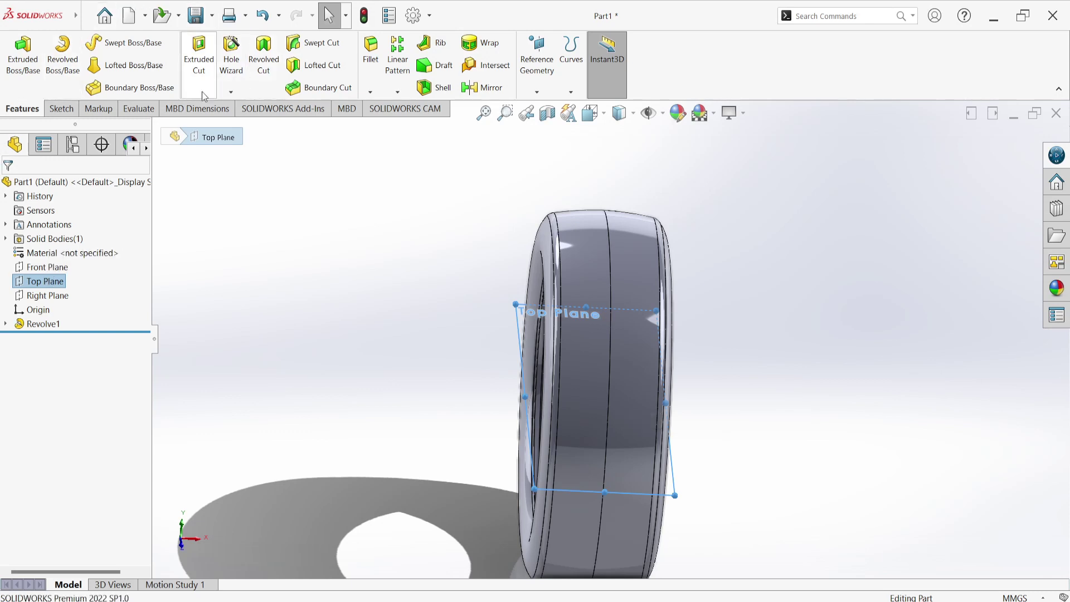
{"action": "left_click", "coordinate": [536, 91]}
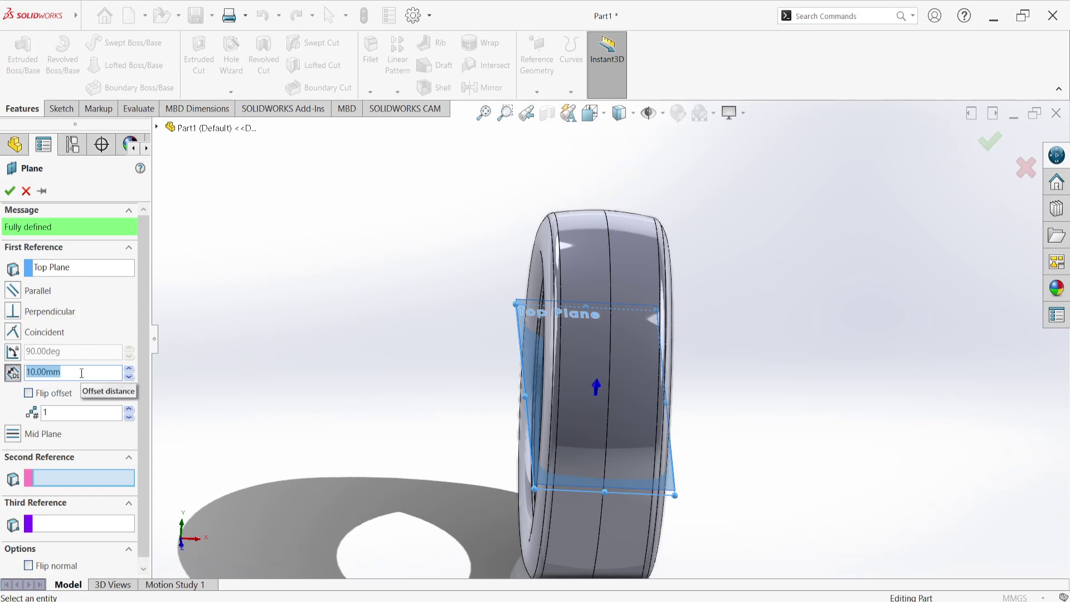
{"action": "type", "text": "240"}
{"action": "key", "text": "Return"}
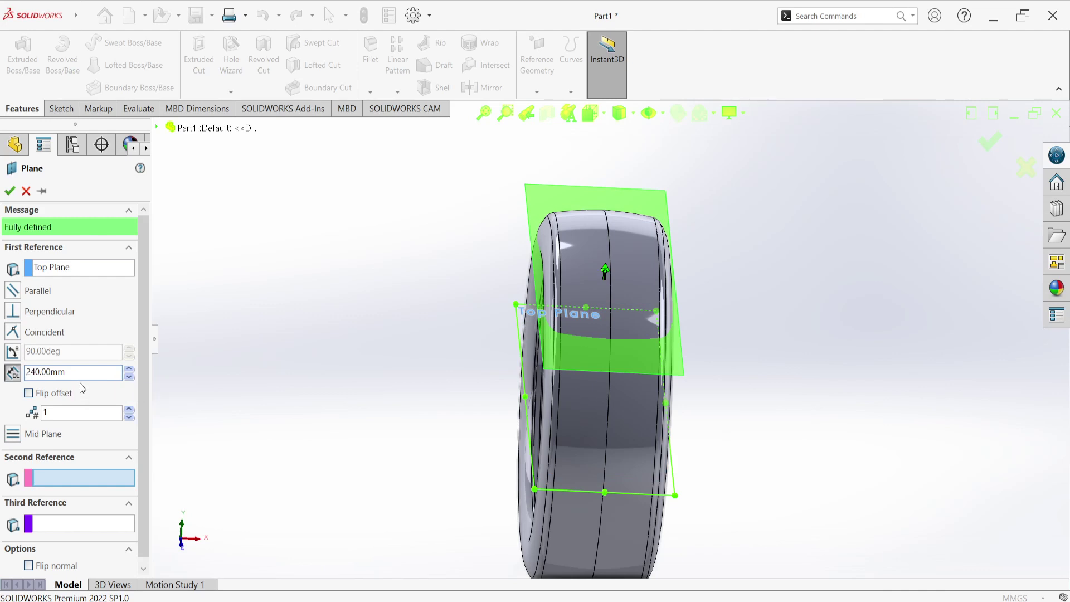
{"action": "left_click_drag", "start_coordinate": [87, 372], "coordinate": [3, 374]}
{"action": "type", "text": "340"}
{"action": "key", "text": "Return"}
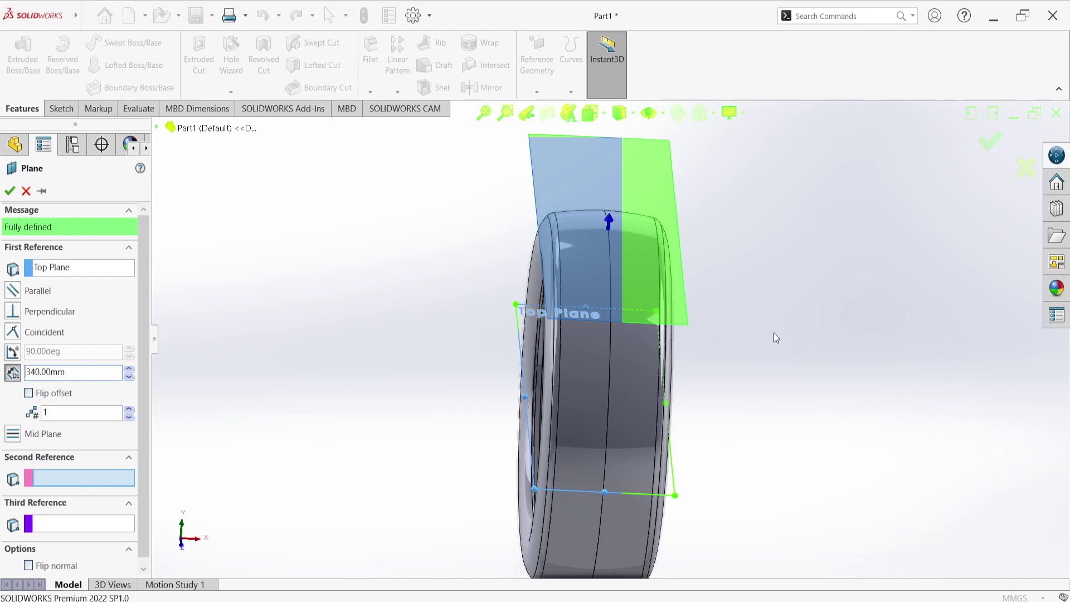
{"action": "mouse_move", "coordinate": [774, 333]}
{"action": "middle_mouse_down"}
{"action": "mouse_move", "coordinate": [679, 284]}
{"action": "mouse_move", "coordinate": [775, 329]}
{"action": "middle_mouse_up"}
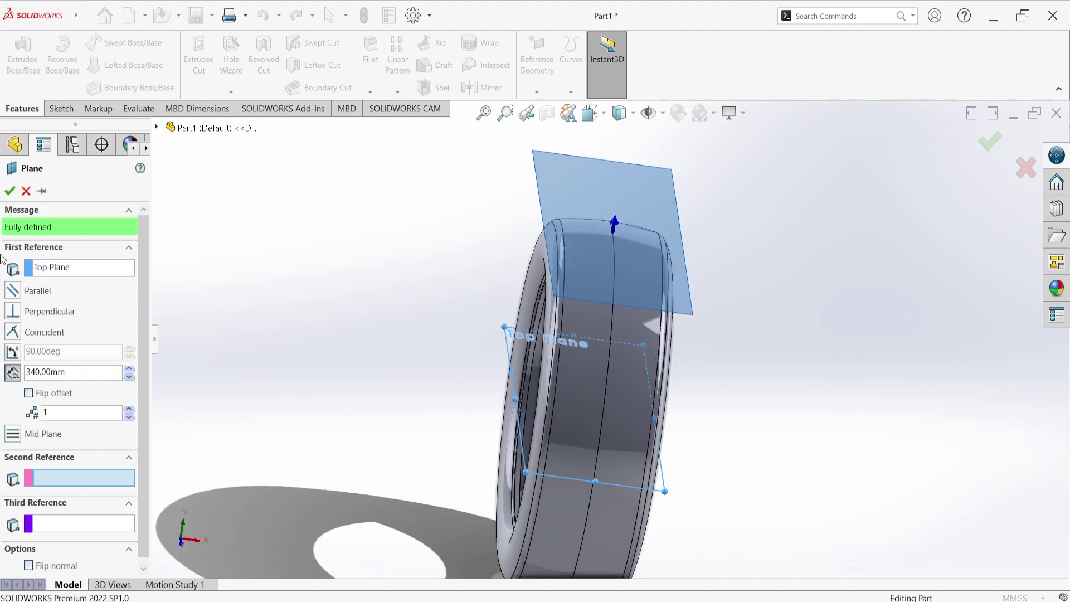
{"action": "key", "text": "Return"}
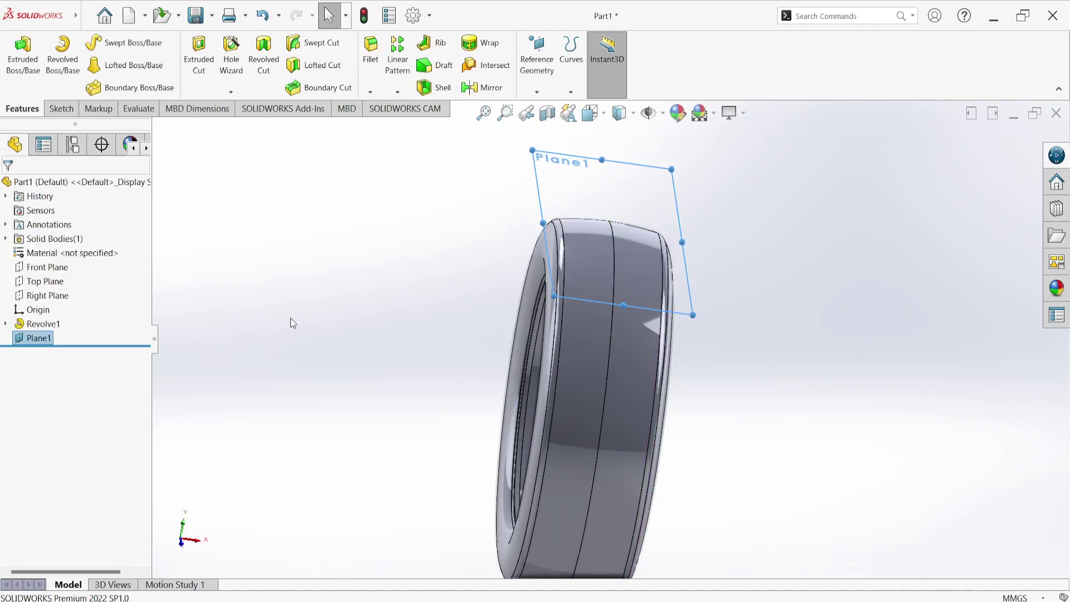
Start a sketch on the Right Plane and draw a 340 mm-radius circle at the origin
{"action": "left_click", "coordinate": [47, 296]}
{"action": "left_click", "coordinate": [59, 288]}
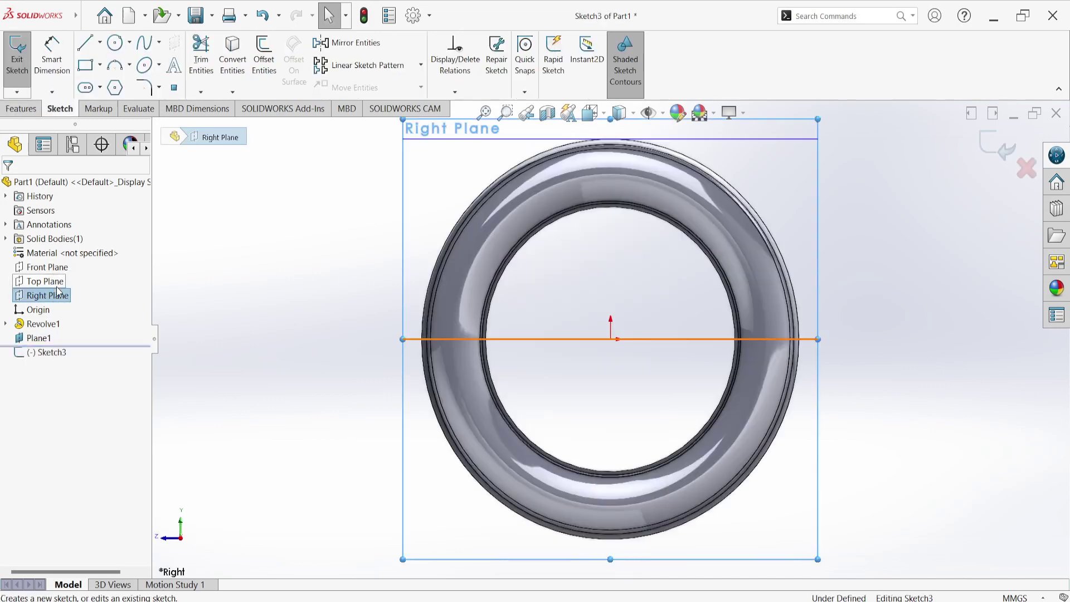
{"action": "left_click", "coordinate": [115, 42]}
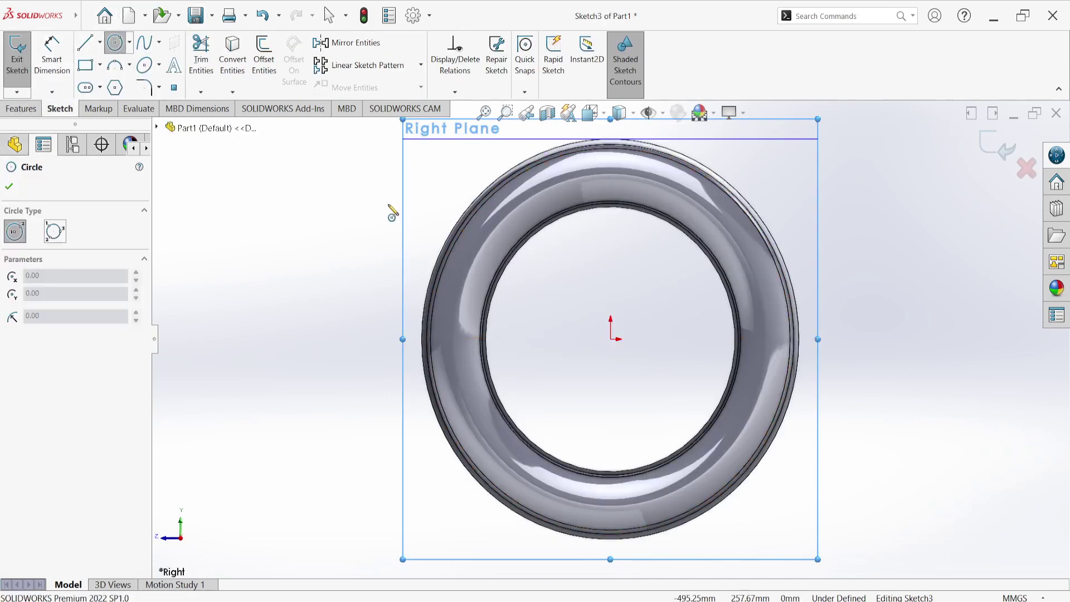
{"action": "left_click", "coordinate": [612, 336]}
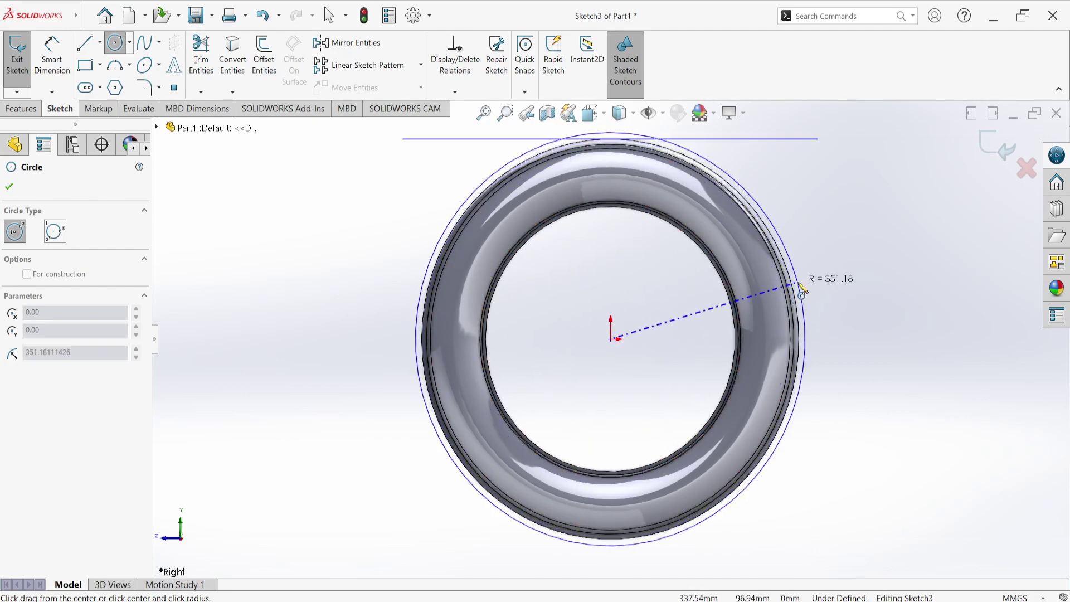
{"action": "left_click", "coordinate": [795, 285]}
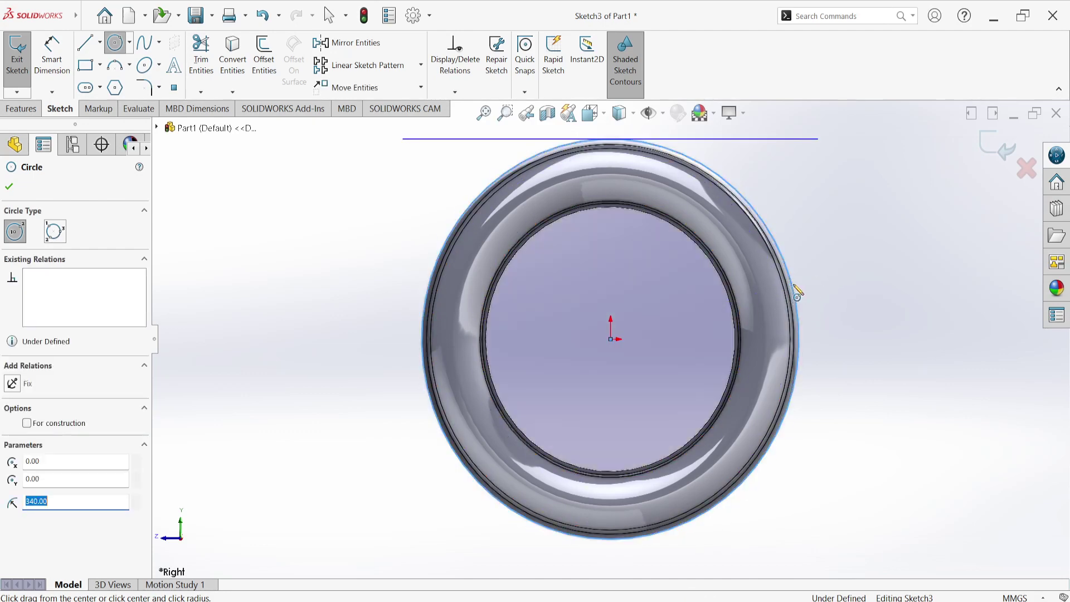
{"action": "right_click", "coordinate": [826, 216]}
{"action": "left_click", "coordinate": [832, 222]}
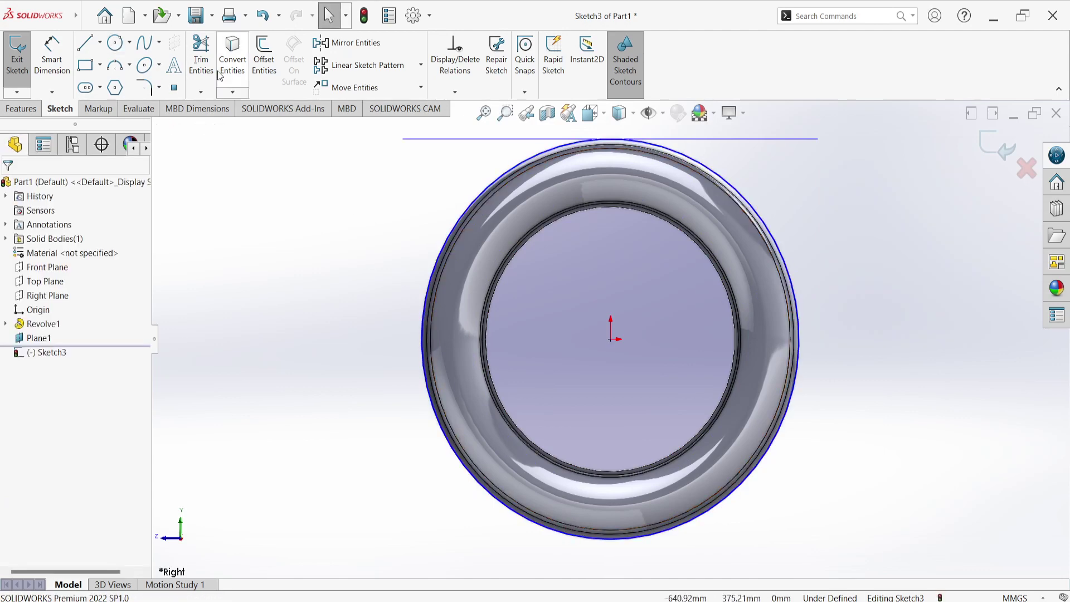
Offset the circle 5 mm inward and exit Sketch3
{"action": "left_click", "coordinate": [482, 191]}
{"action": "left_click", "coordinate": [263, 55]}
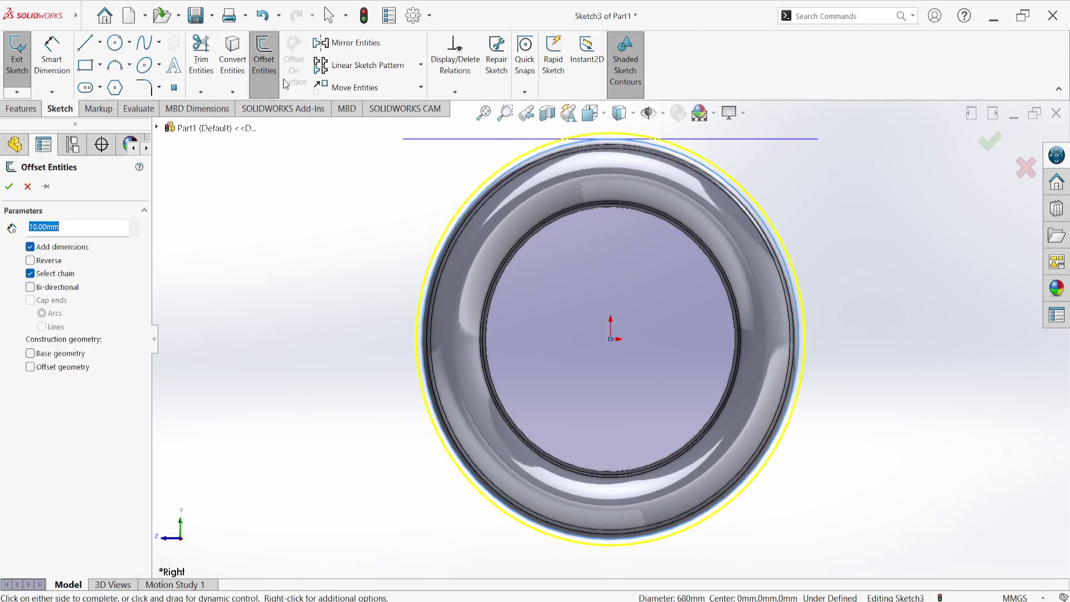
{"action": "left_click", "coordinate": [48, 262]}
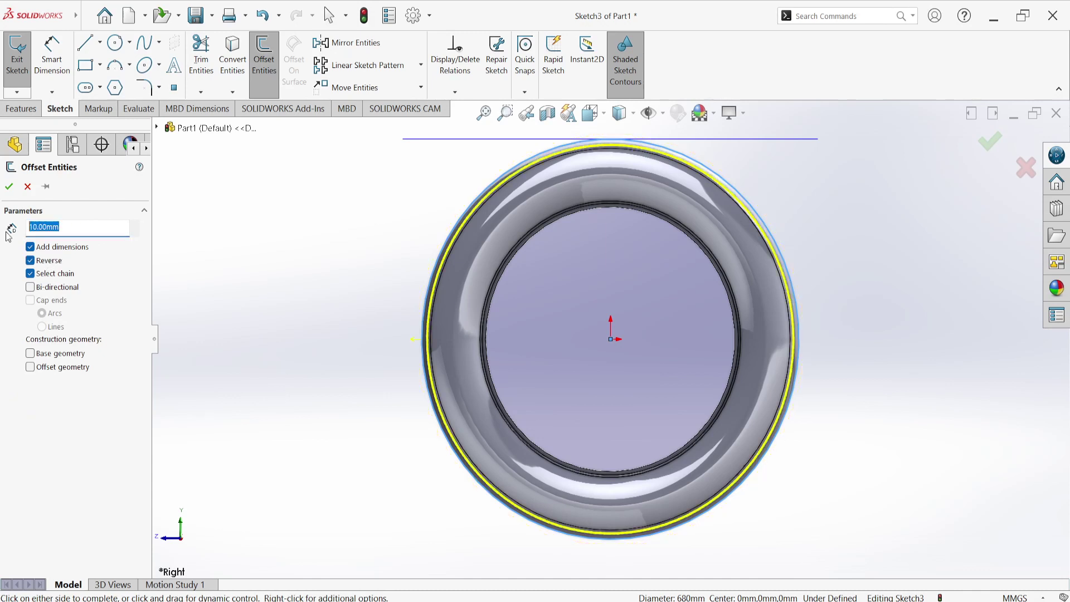
{"action": "type", "text": "5"}
{"action": "key", "text": "Return"}
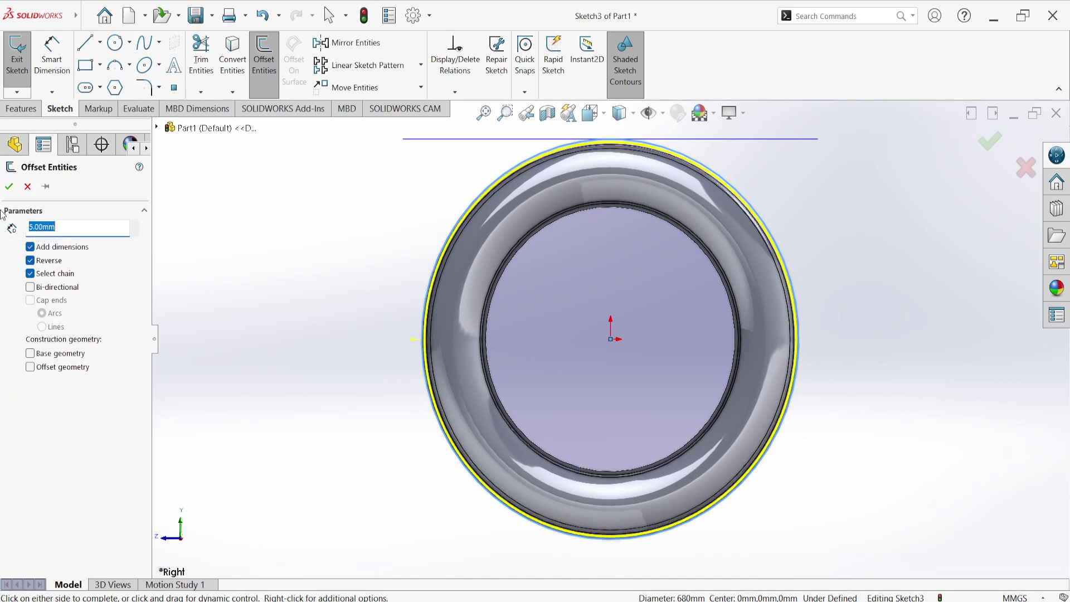
{"action": "left_click", "coordinate": [9, 186]}
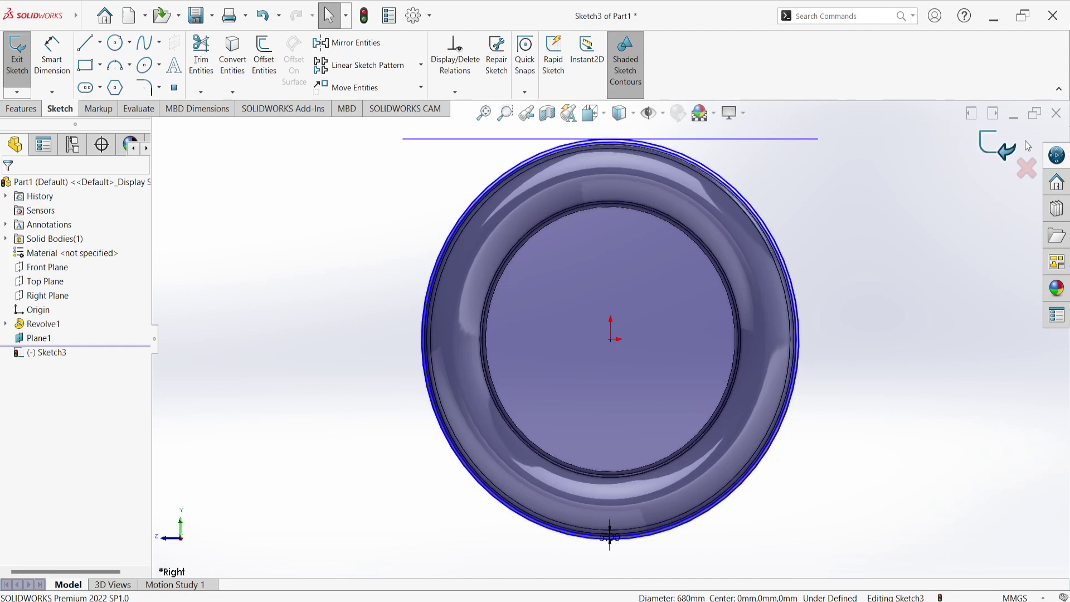
{"action": "left_click", "coordinate": [996, 146]}
{"action": "middle_click_drag", "start_coordinate": [857, 209], "coordinate": [886, 346]}
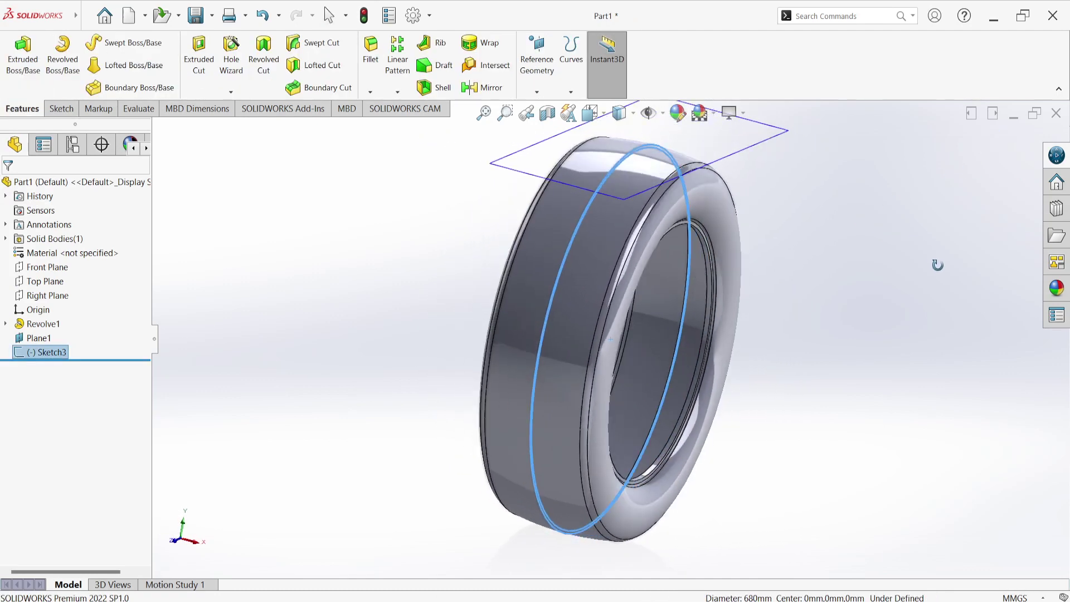
Start an Extruded Cut from Sketch3 with its From condition changed to Offset
{"action": "left_click", "coordinate": [205, 77]}
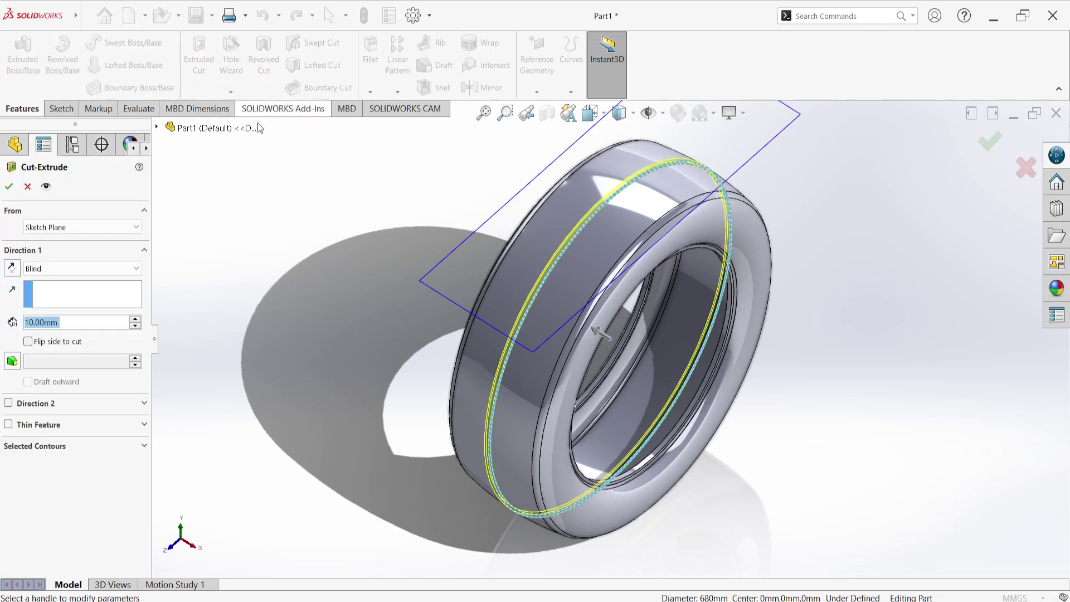
{"action": "left_click", "coordinate": [97, 227]}
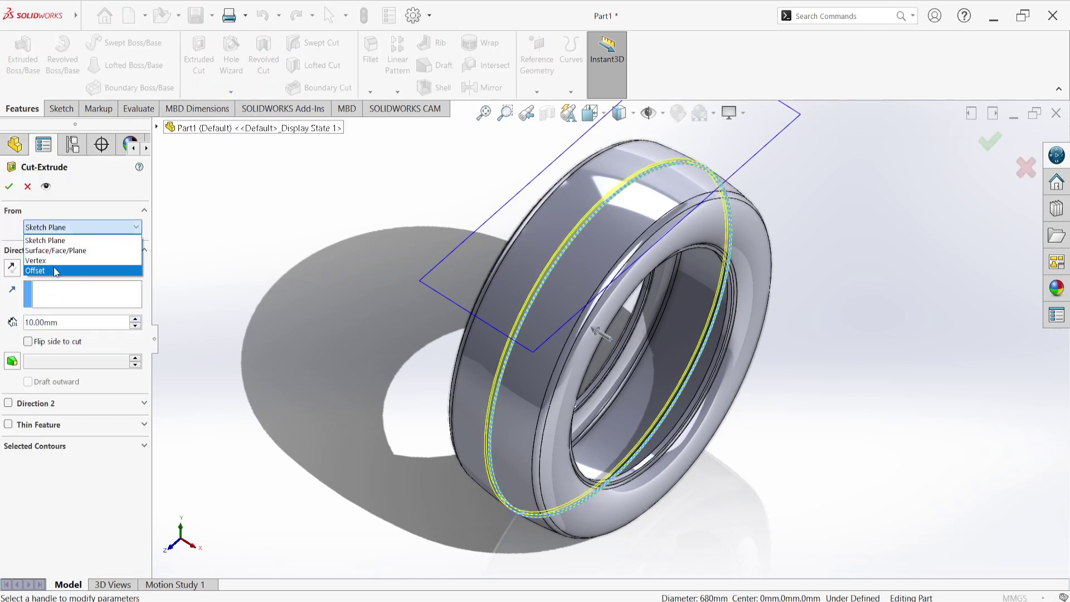
{"action": "left_click", "coordinate": [56, 271]}
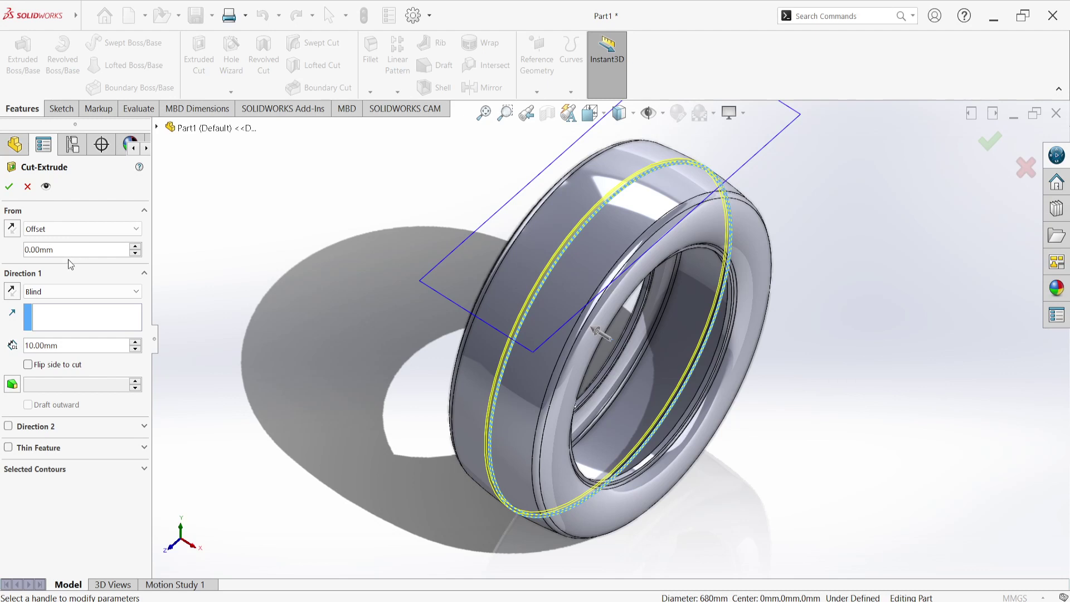
Cut a Blind groove around the tread that starts at a 20 mm offset from the sketch plane
{"action": "left_click", "coordinate": [63, 290]}
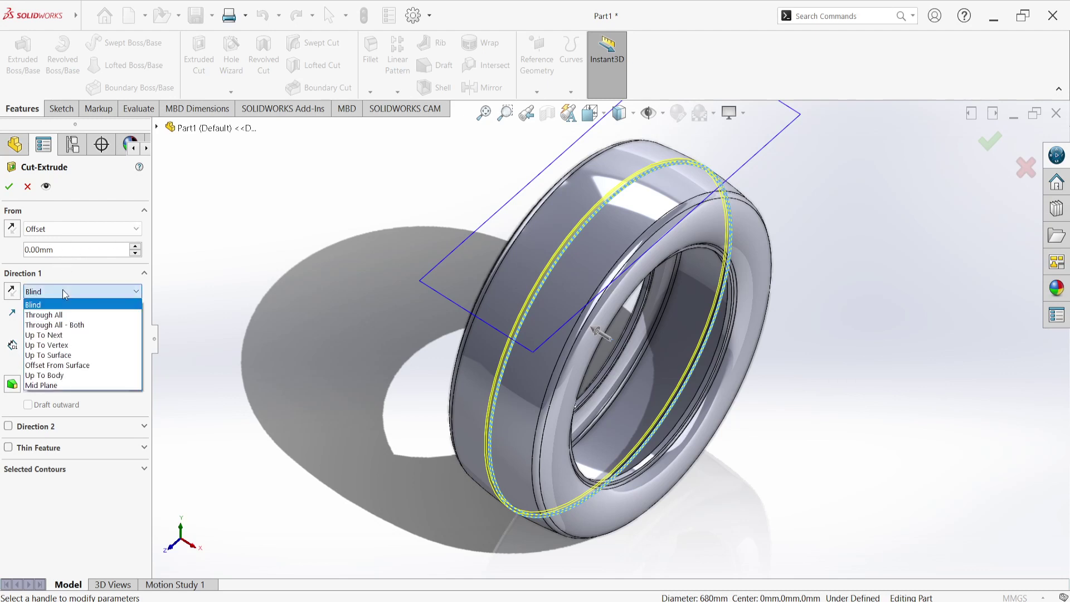
{"action": "left_click", "coordinate": [63, 289]}
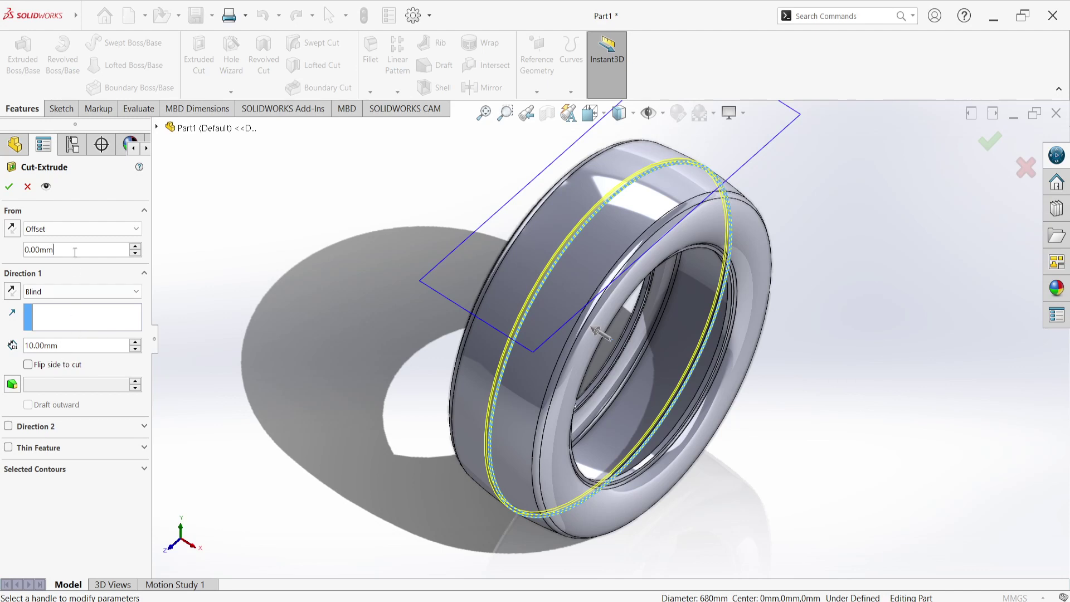
{"action": "left_click_drag", "start_coordinate": [75, 252], "coordinate": [1, 239]}
{"action": "type", "text": "20"}
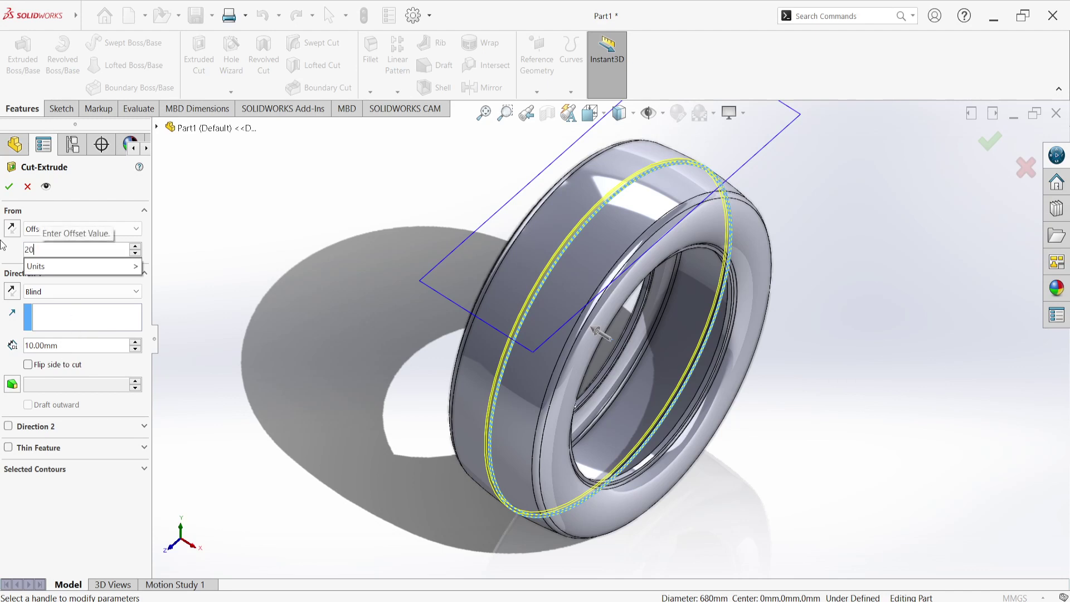
{"action": "key", "text": "Return"}
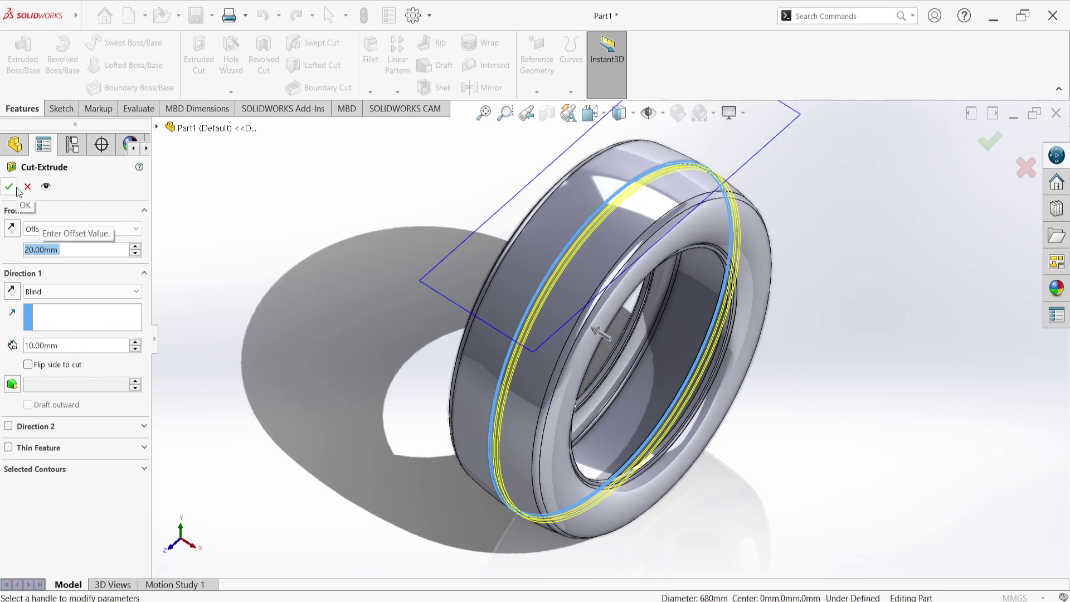
{"action": "mouse_move", "coordinate": [319, 316]}
{"action": "middle_mouse_down"}
{"action": "mouse_move", "coordinate": [353, 346]}
{"action": "mouse_move", "coordinate": [330, 366]}
{"action": "mouse_move", "coordinate": [321, 421]}
{"action": "middle_mouse_up"}
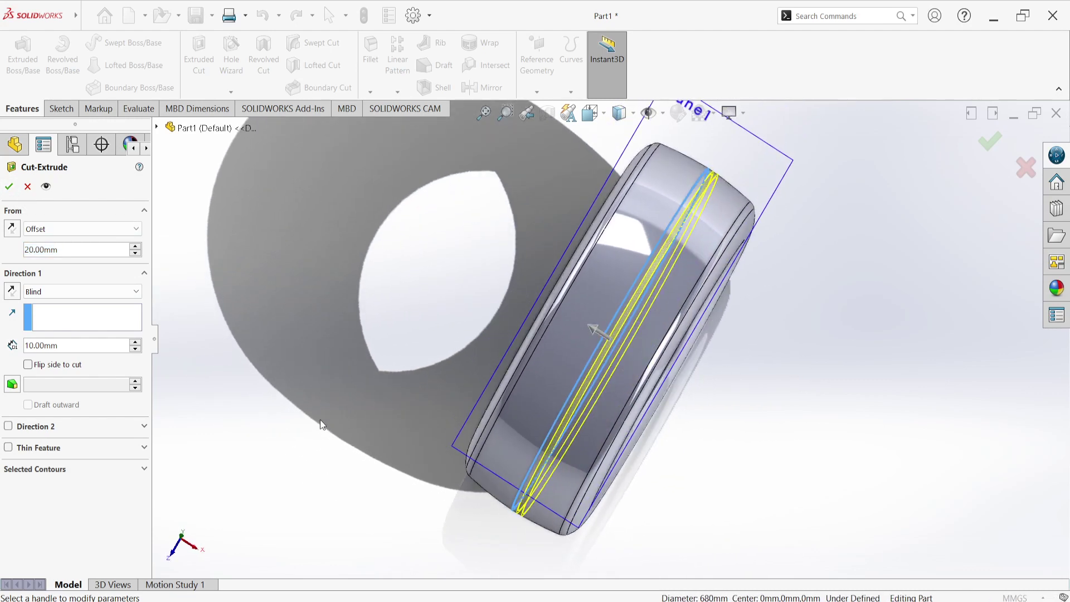
{"action": "left_click", "coordinate": [9, 187]}
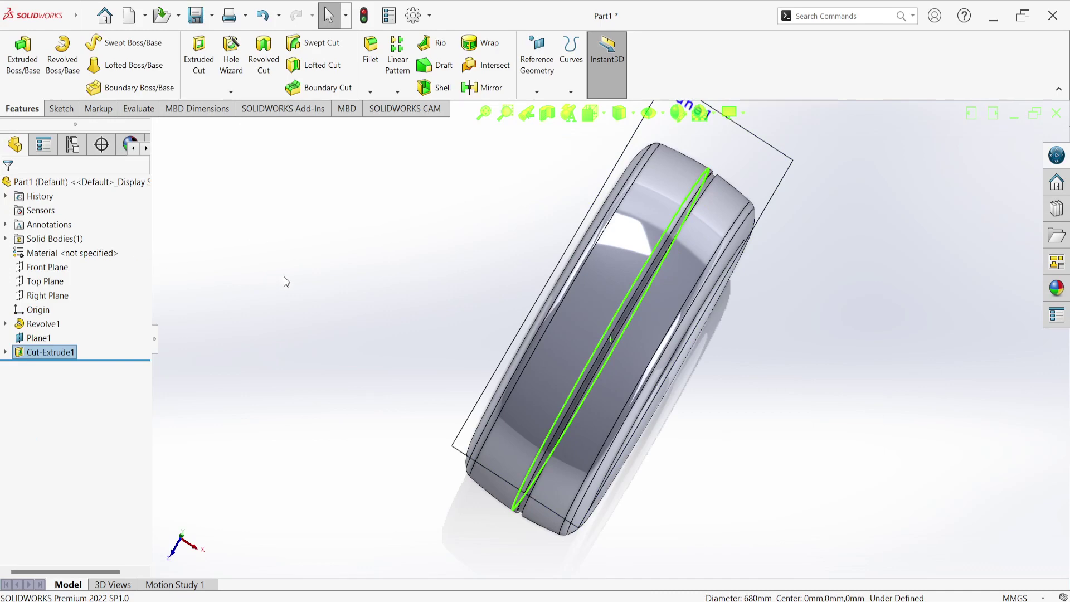
Expand Cut-Extrude1 in the FeatureManager tree and select its profile Sketch3
{"action": "scroll", "coordinate": [693, 289], "scroll_direction": "down", "scroll_amount": 3}
{"action": "scroll", "coordinate": [594, 246], "scroll_direction": "down", "scroll_amount": 3}
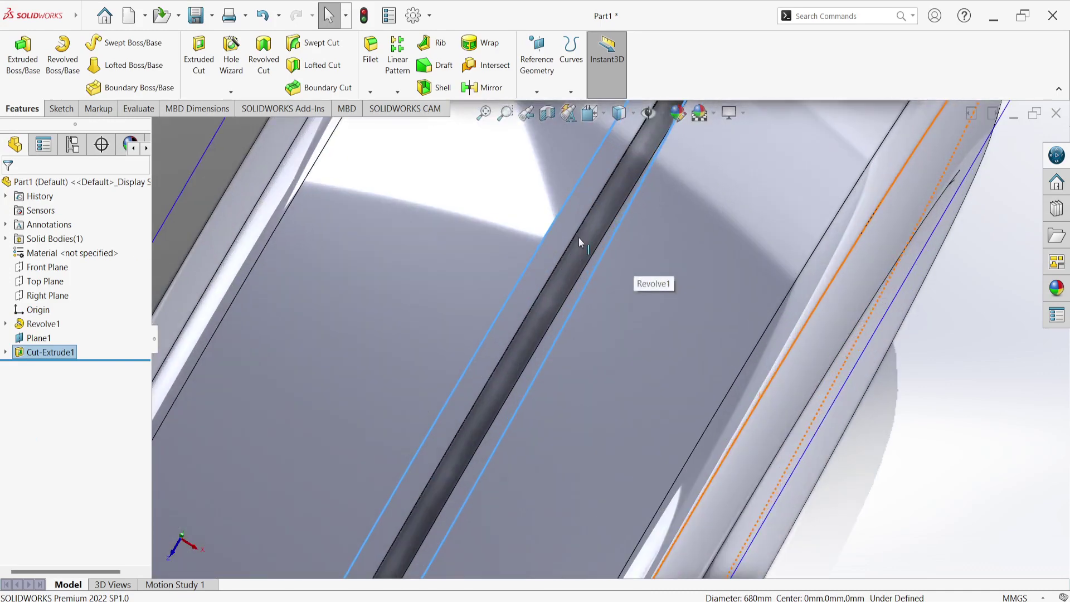
{"action": "scroll", "coordinate": [591, 248], "scroll_direction": "down", "scroll_amount": 1}
{"action": "scroll", "coordinate": [611, 261], "scroll_direction": "up", "scroll_amount": 3}
{"action": "scroll", "coordinate": [610, 260], "scroll_direction": "up", "scroll_amount": 3}
{"action": "scroll", "coordinate": [610, 261], "scroll_direction": "up", "scroll_amount": 2}
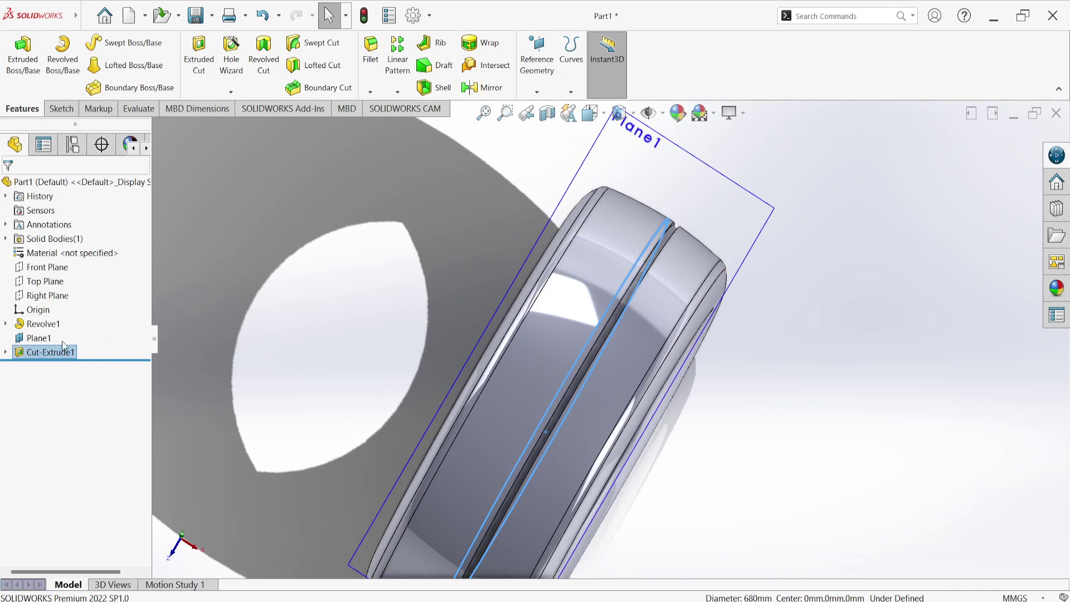
{"action": "left_click", "coordinate": [43, 377]}
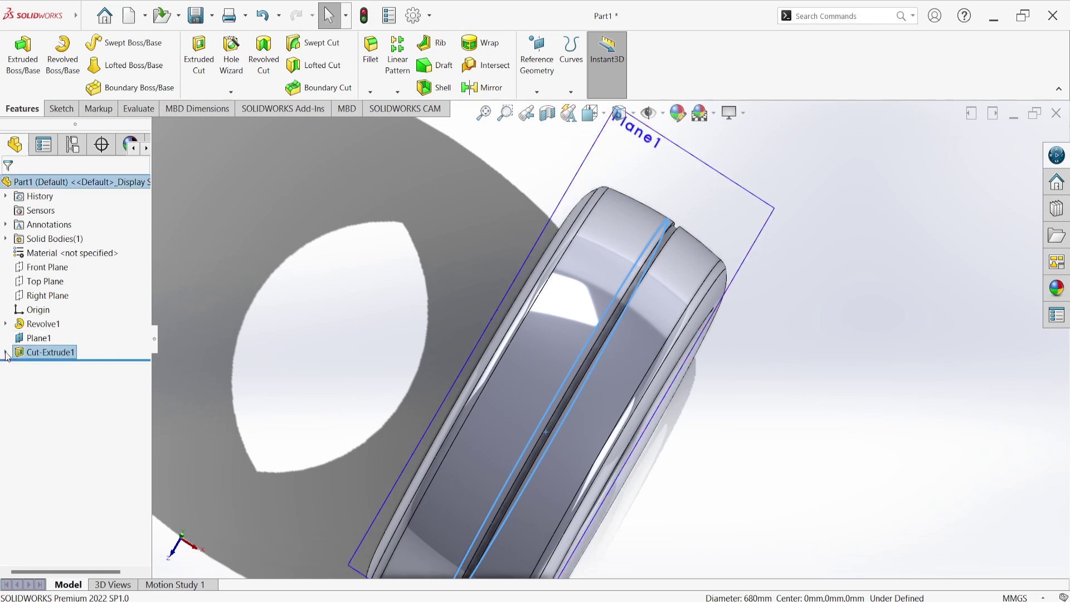
{"action": "left_click", "coordinate": [5, 353]}
{"action": "left_click", "coordinate": [61, 366]}
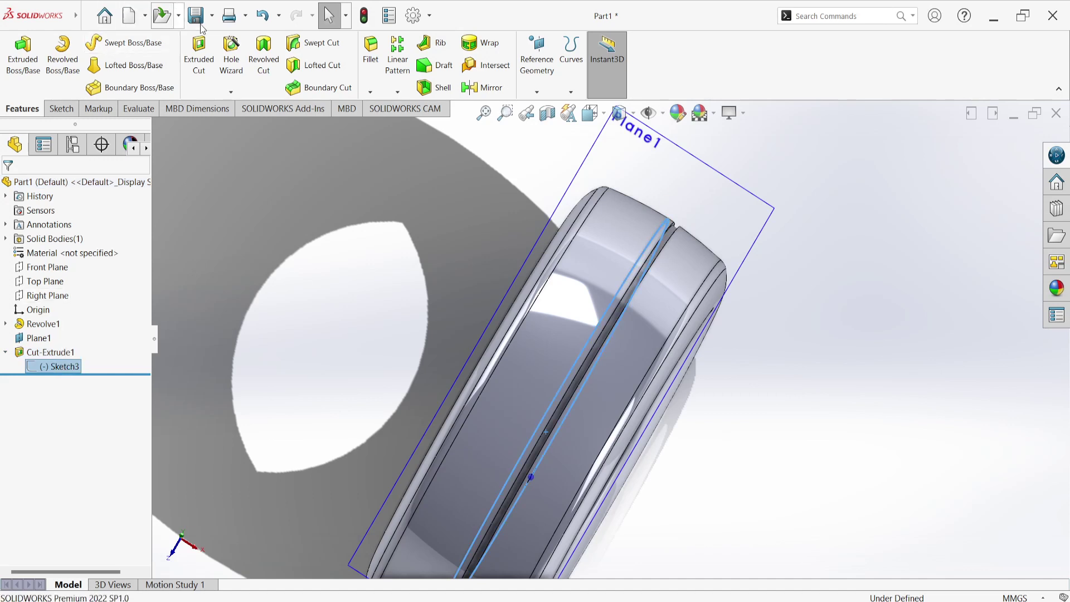
Extrude-cut Sketch3 again from a 60 mm offset, creating Cut-Extrude2
{"action": "left_click", "coordinate": [199, 53]}
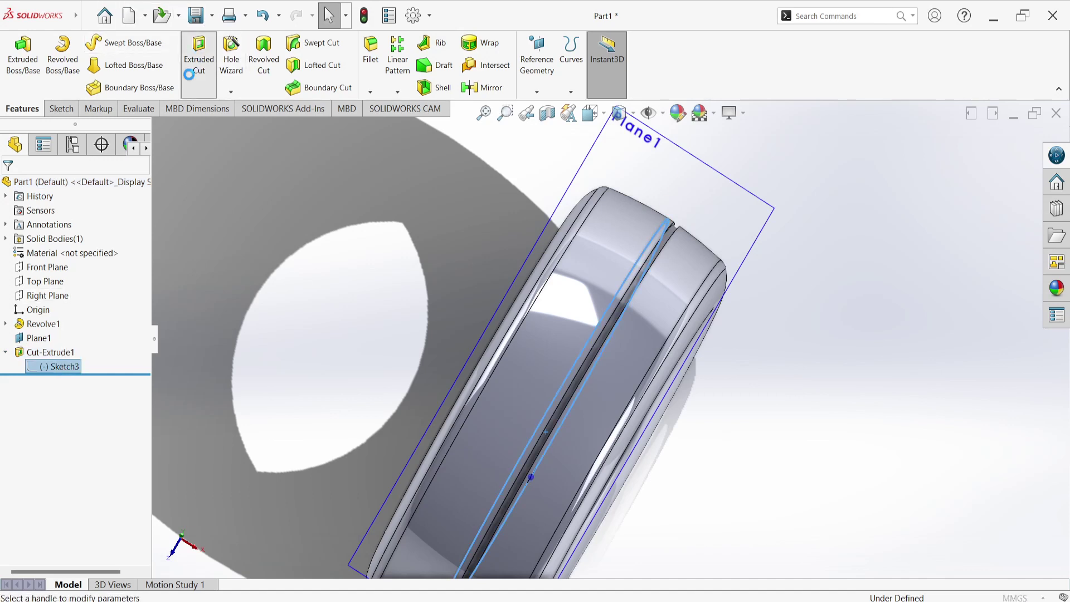
{"action": "left_click", "coordinate": [70, 228]}
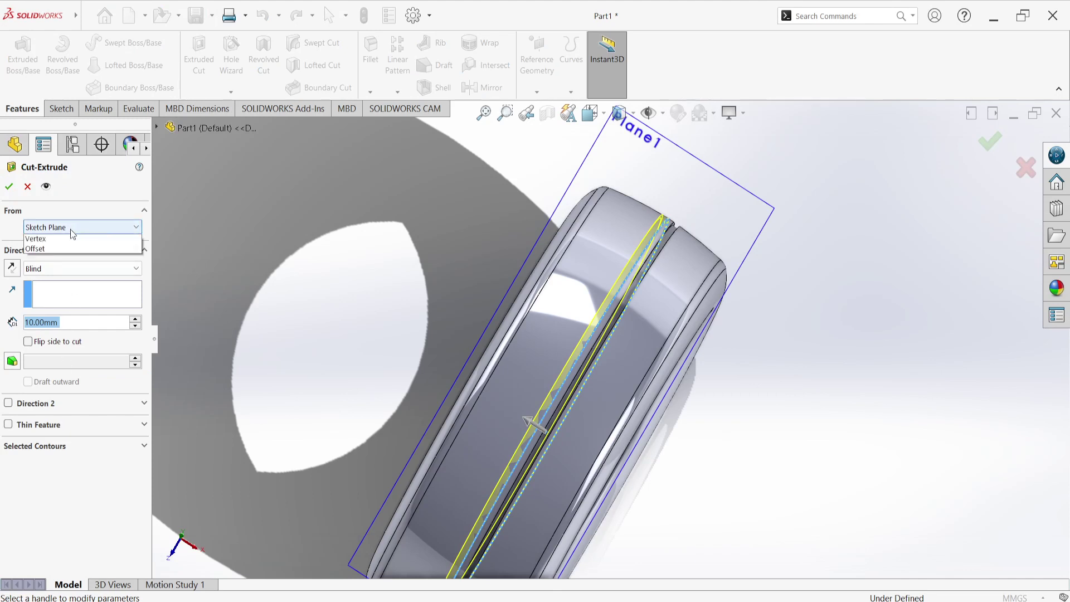
{"action": "left_click", "coordinate": [62, 270]}
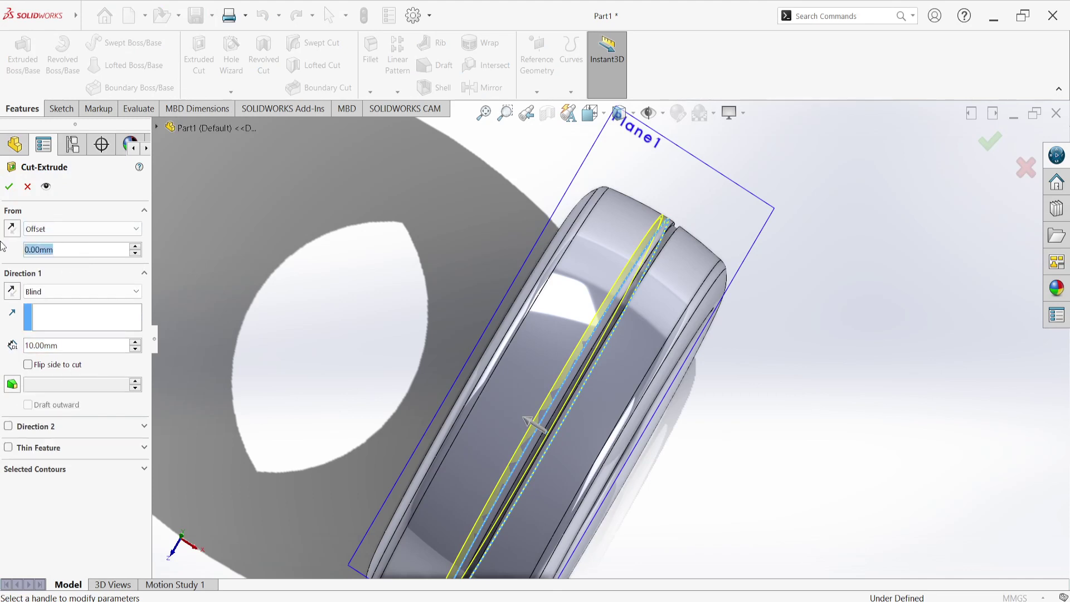
{"action": "type", "text": "60"}
{"action": "key", "text": "Return"}
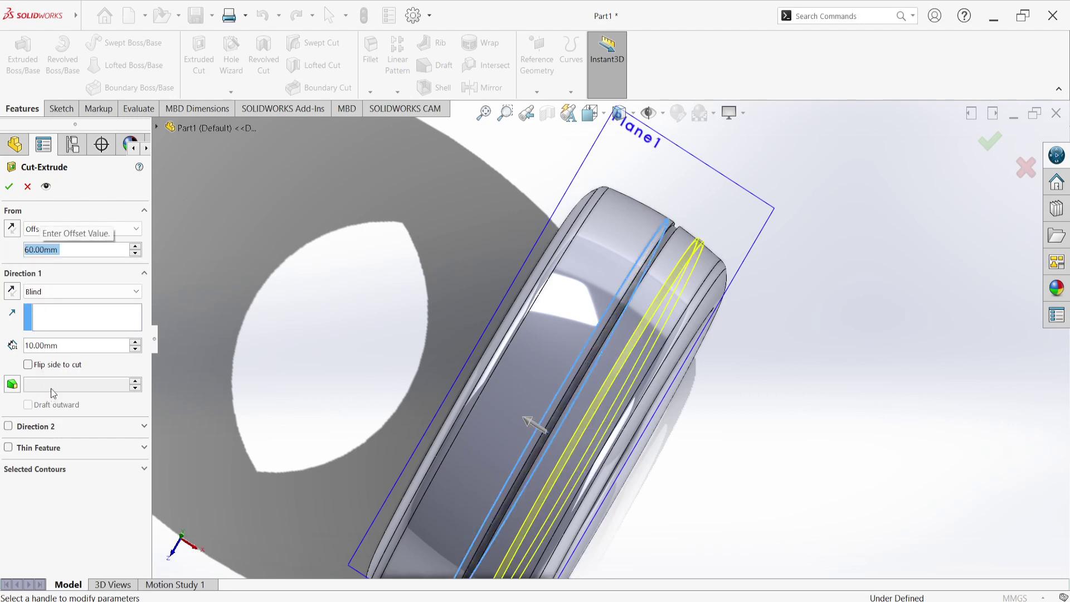
{"action": "left_click", "coordinate": [9, 186]}
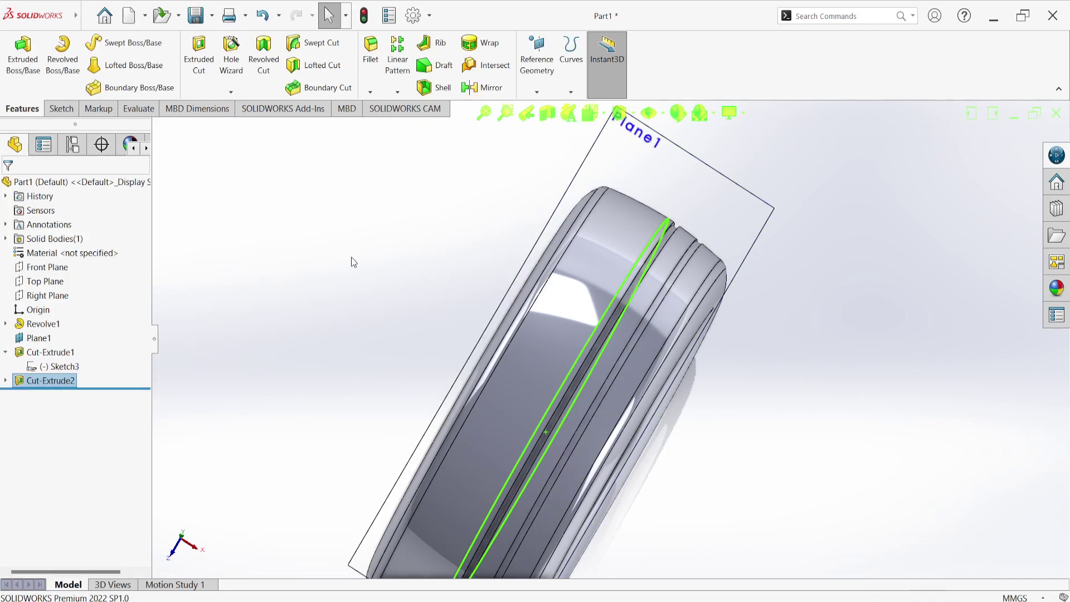
{"action": "left_click", "coordinate": [306, 249]}
{"action": "scroll", "coordinate": [588, 347], "scroll_direction": "down", "scroll_amount": 2}
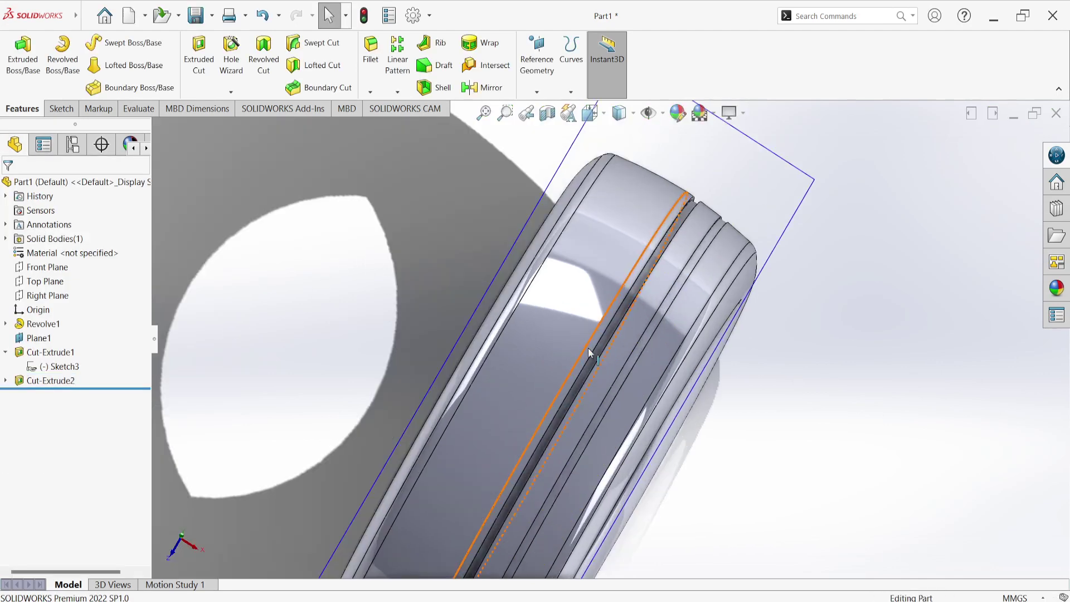
{"action": "scroll", "coordinate": [601, 356], "scroll_direction": "down", "scroll_amount": 2}
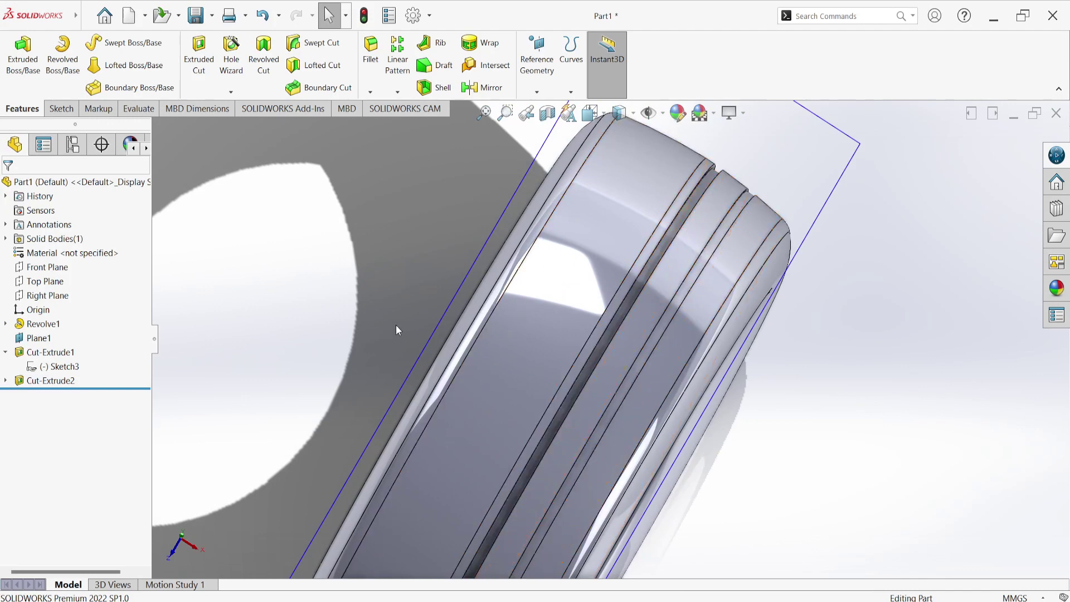
{"action": "middle_click_drag", "start_coordinate": [310, 299], "coordinate": [301, 315]}
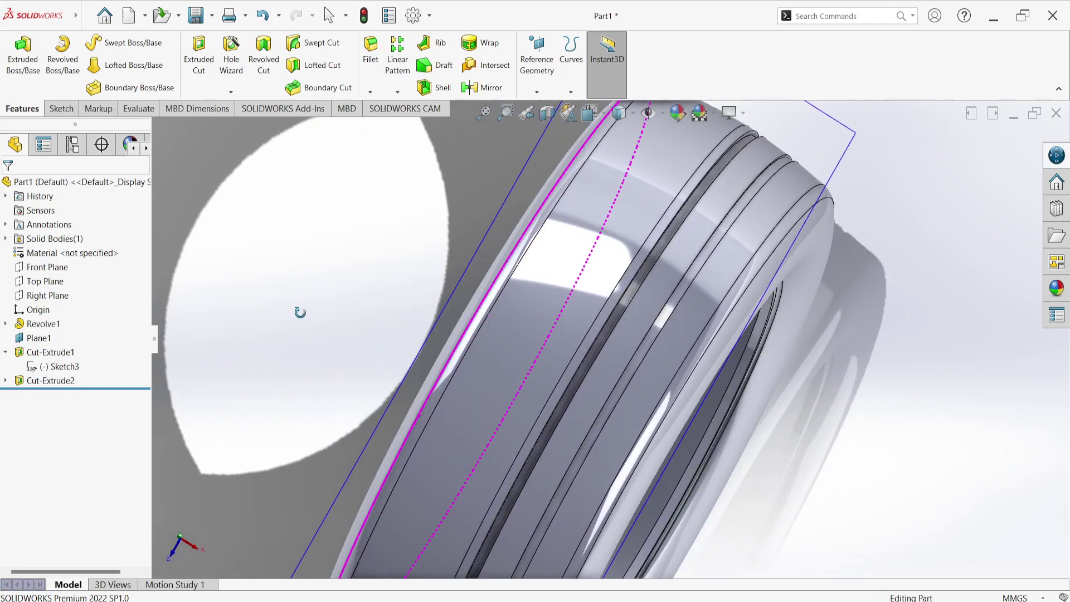
{"action": "scroll", "coordinate": [620, 296], "scroll_direction": "down", "scroll_amount": 2}
{"action": "scroll", "coordinate": [620, 296], "scroll_direction": "down", "scroll_amount": 2}
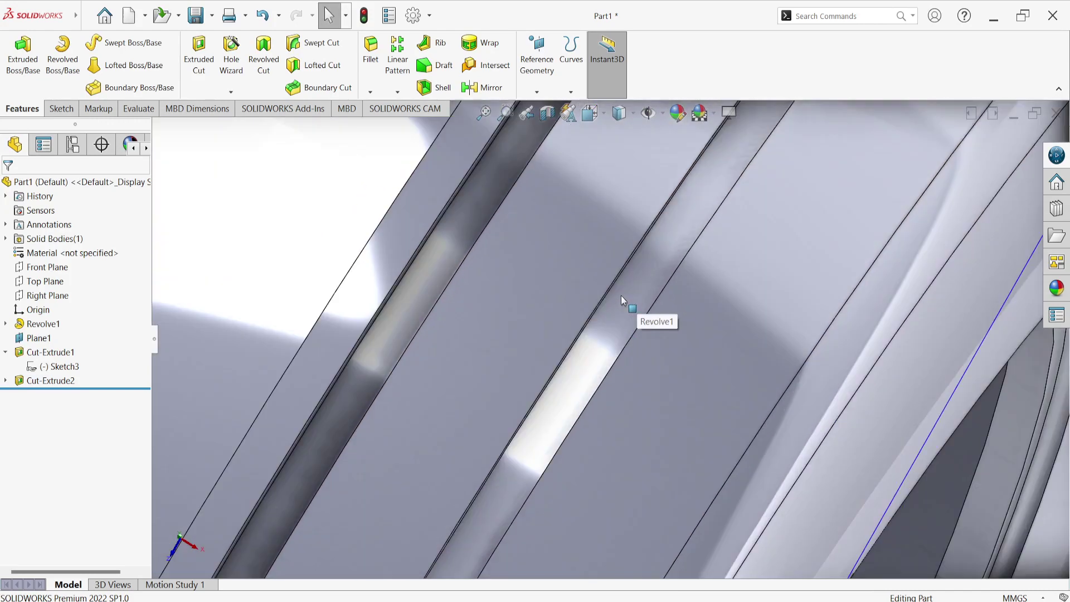
{"action": "left_click", "coordinate": [621, 286]}
{"action": "scroll", "coordinate": [608, 332], "scroll_direction": "up", "scroll_amount": 1}
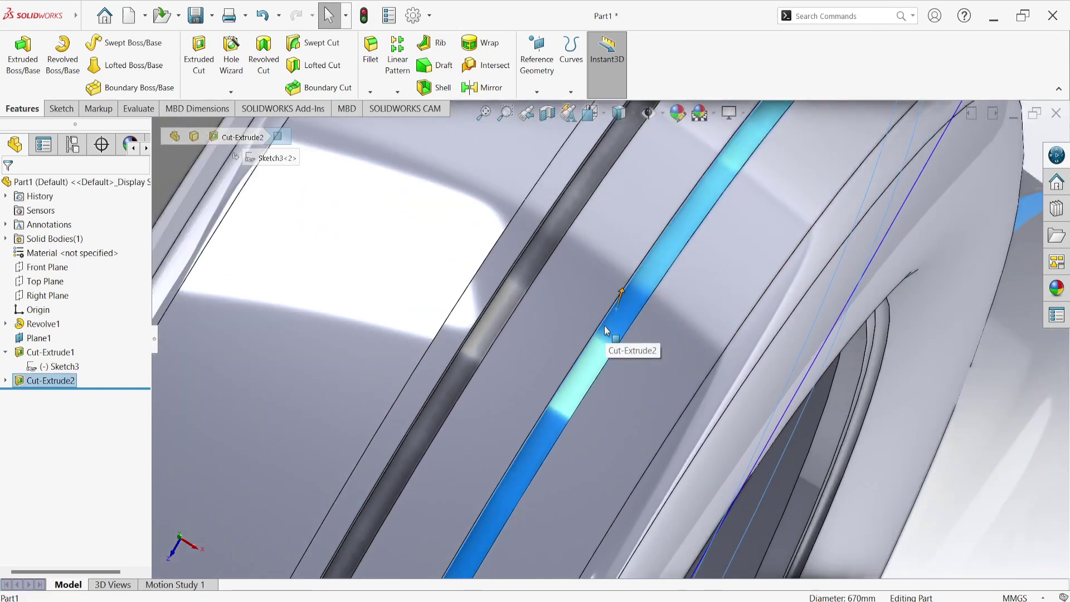
{"action": "scroll", "coordinate": [607, 332], "scroll_direction": "up", "scroll_amount": 1}
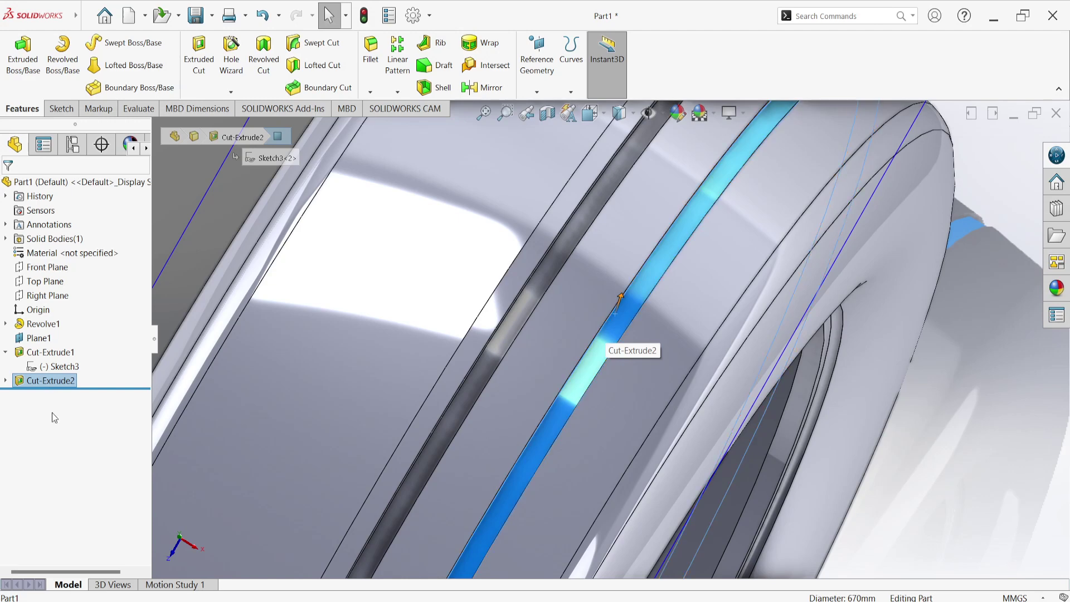
Delete the Cut-Extrude2 feature and confirm the deletion
{"action": "right_click", "coordinate": [46, 382]}
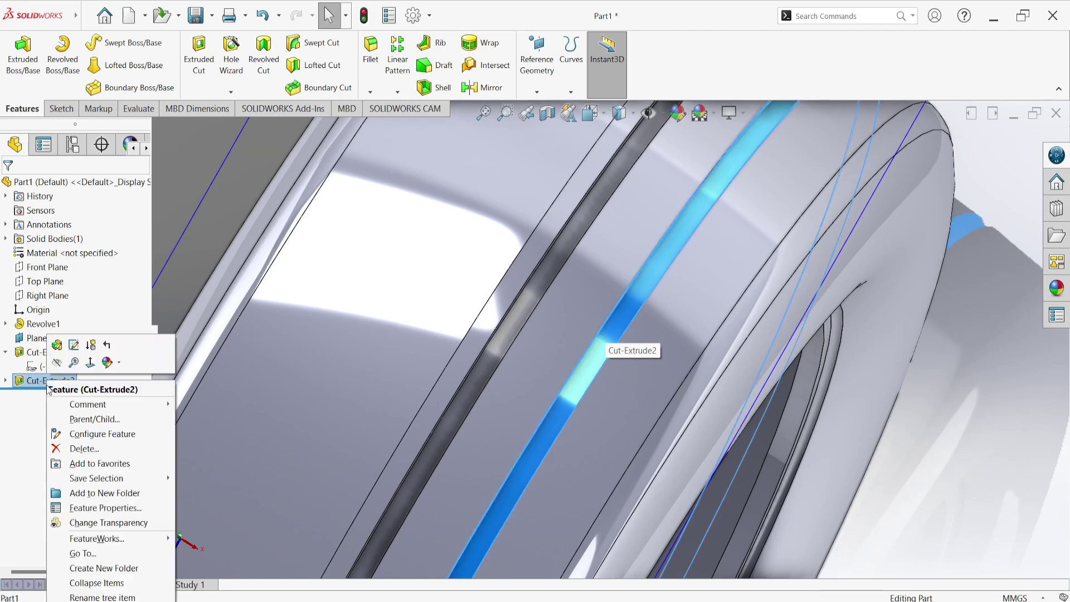
{"action": "left_click", "coordinate": [79, 450]}
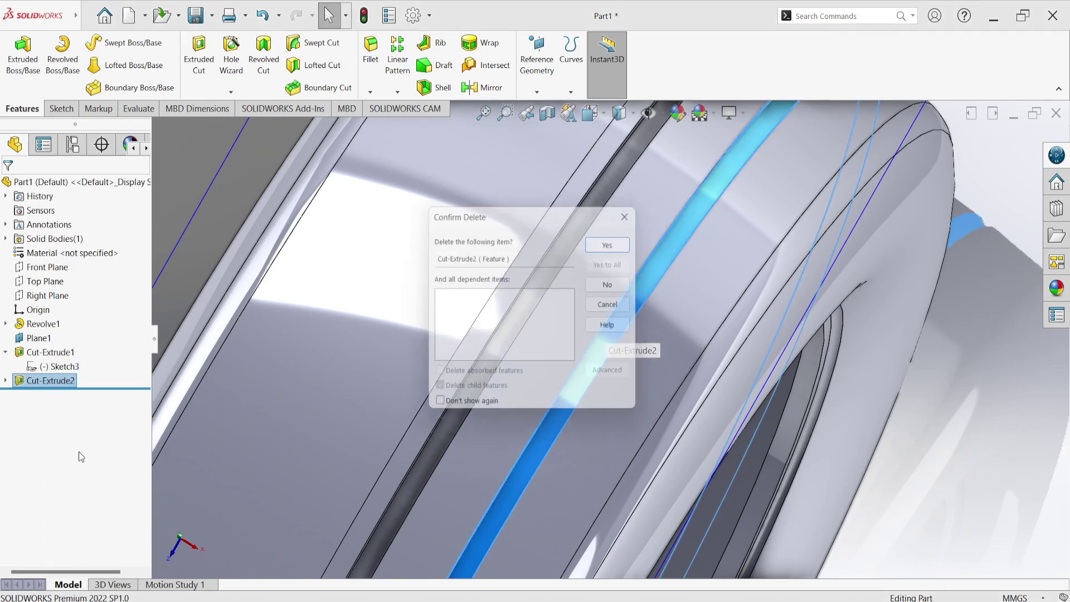
{"action": "left_click", "coordinate": [609, 235]}
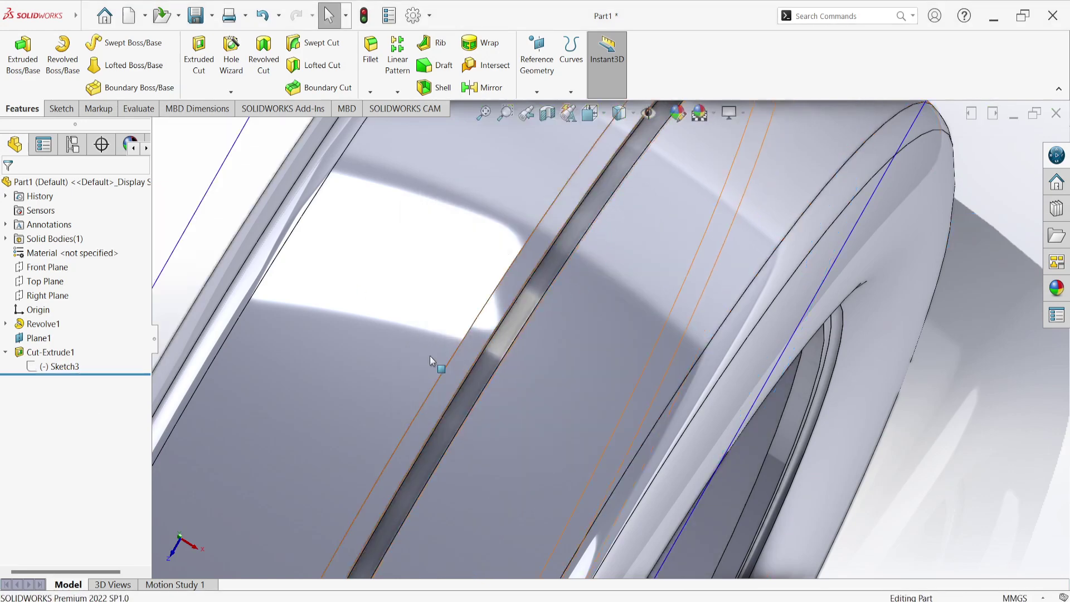
Select Sketch3 and Cut-Extrude1, orbiting the tire to inspect the groove
{"action": "left_click", "coordinate": [59, 367]}
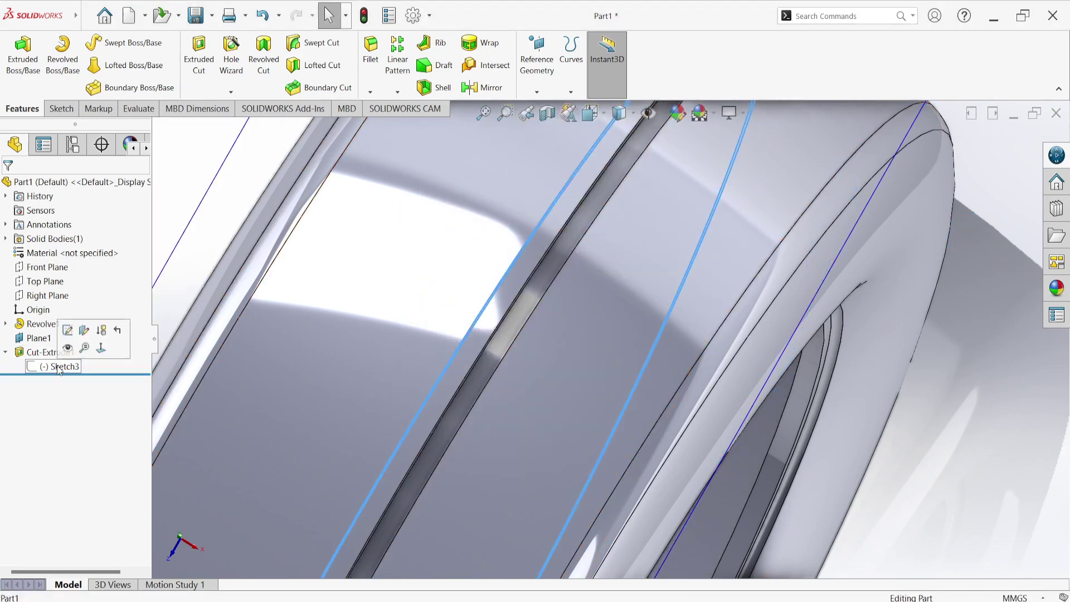
{"action": "middle_click_drag", "start_coordinate": [222, 396], "coordinate": [227, 288]}
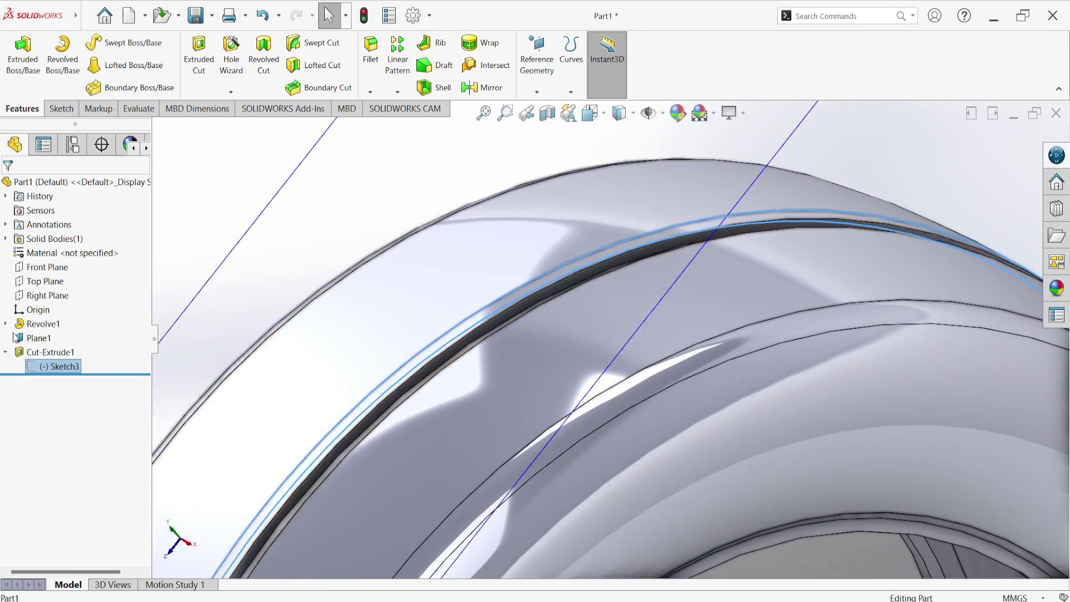
{"action": "left_click", "coordinate": [54, 352]}
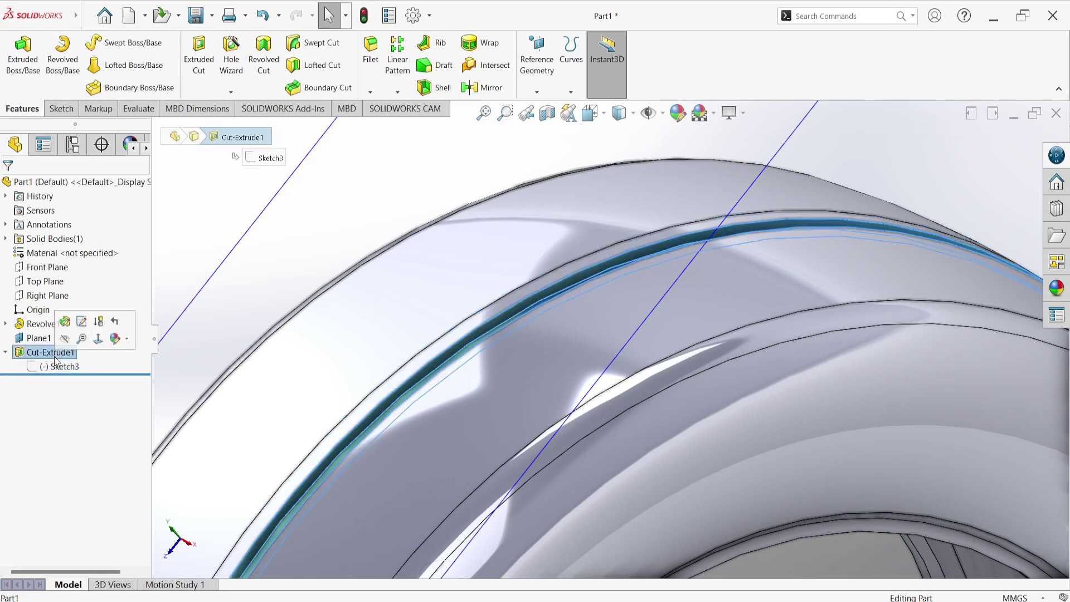
{"action": "middle_click_drag", "start_coordinate": [202, 217], "coordinate": [251, 307]}
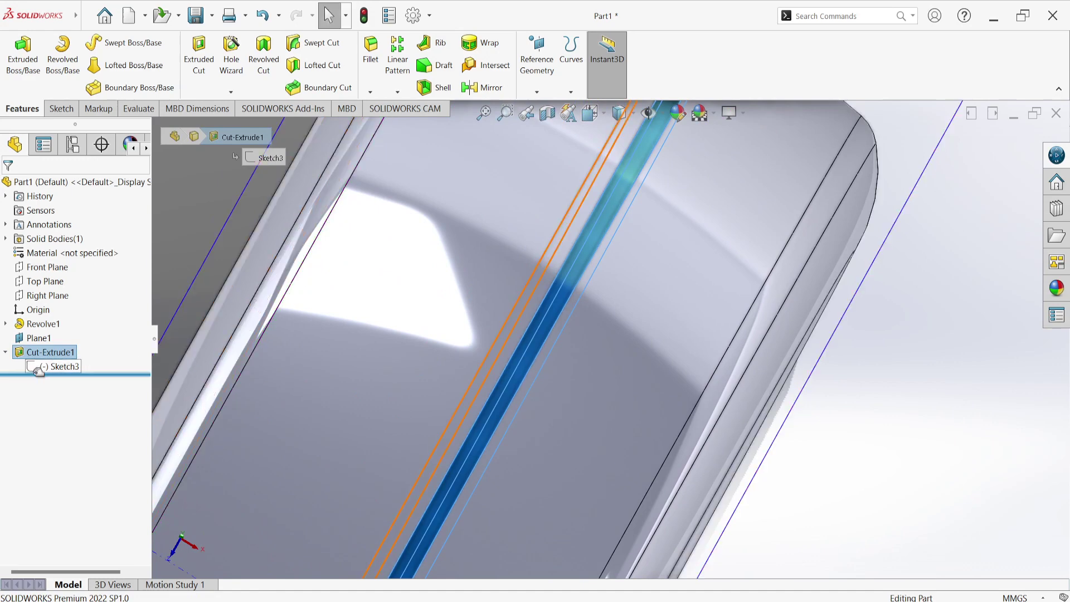
{"action": "middle_click_drag", "start_coordinate": [292, 416], "coordinate": [244, 301]}
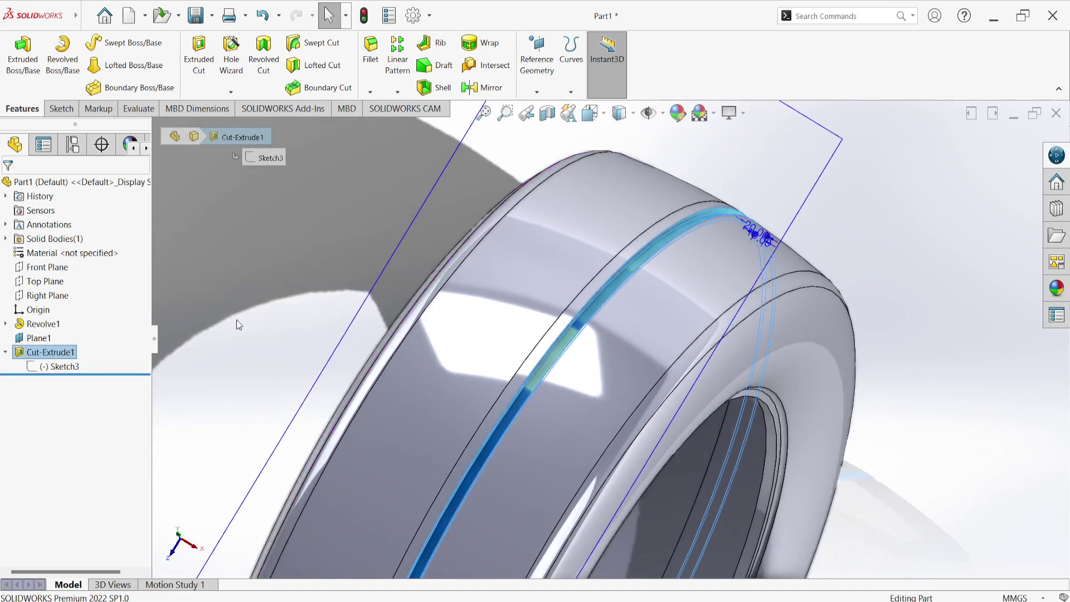
Reselect Sketch3 for reuse while zooming in on the groove edge
{"action": "left_click", "coordinate": [241, 280]}
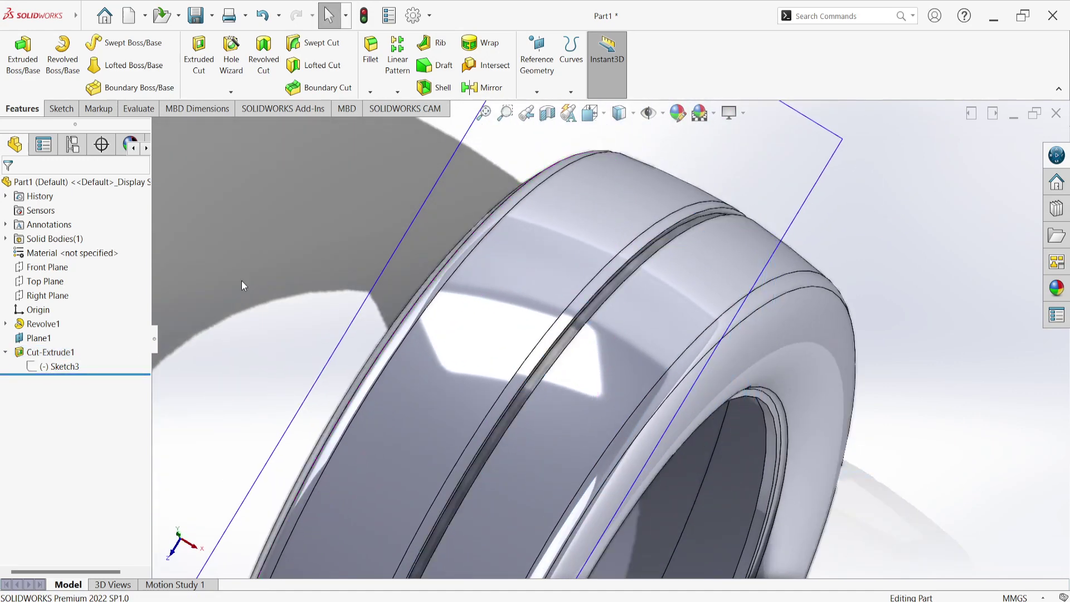
{"action": "left_click", "coordinate": [59, 367]}
{"action": "mouse_move", "coordinate": [229, 357]}
{"action": "middle_mouse_down"}
{"action": "mouse_move", "coordinate": [239, 339]}
{"action": "mouse_move", "coordinate": [221, 377]}
{"action": "mouse_move", "coordinate": [221, 306]}
{"action": "middle_mouse_up"}
{"action": "scroll", "coordinate": [529, 365], "scroll_direction": "up", "scroll_amount": 5}
{"action": "scroll", "coordinate": [530, 365], "scroll_direction": "up", "scroll_amount": 3}
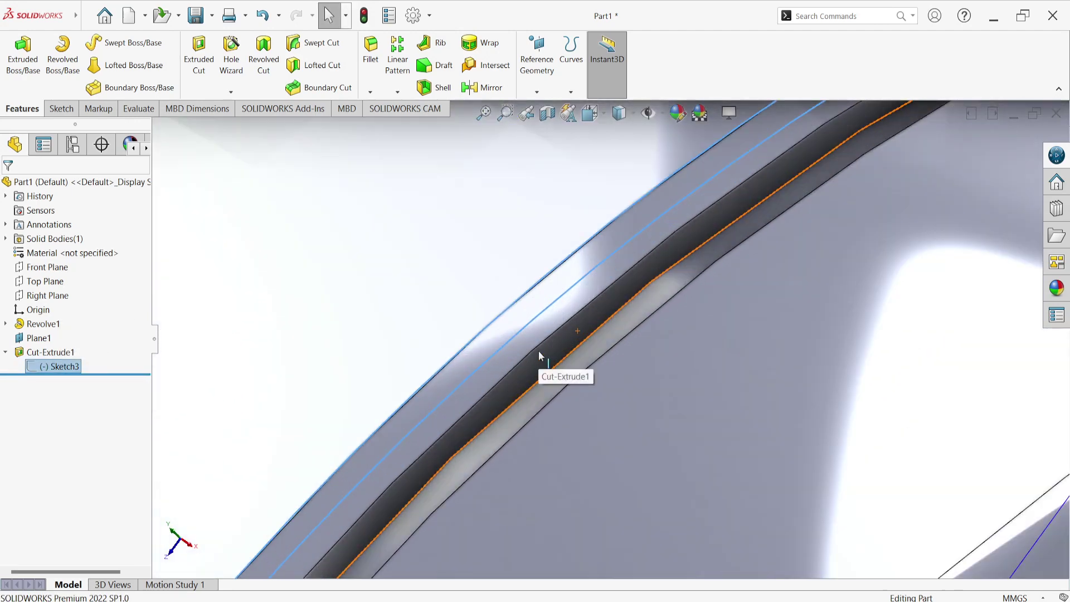
{"action": "left_click", "coordinate": [531, 291]}
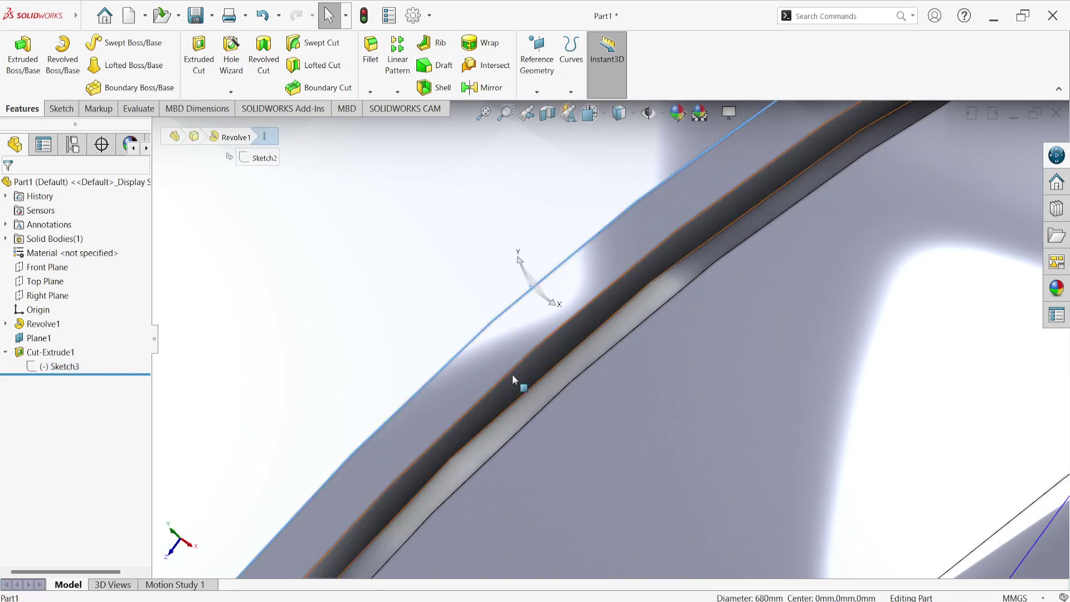
{"action": "left_click", "coordinate": [60, 366]}
{"action": "scroll", "coordinate": [311, 344], "scroll_direction": "up", "scroll_amount": 5}
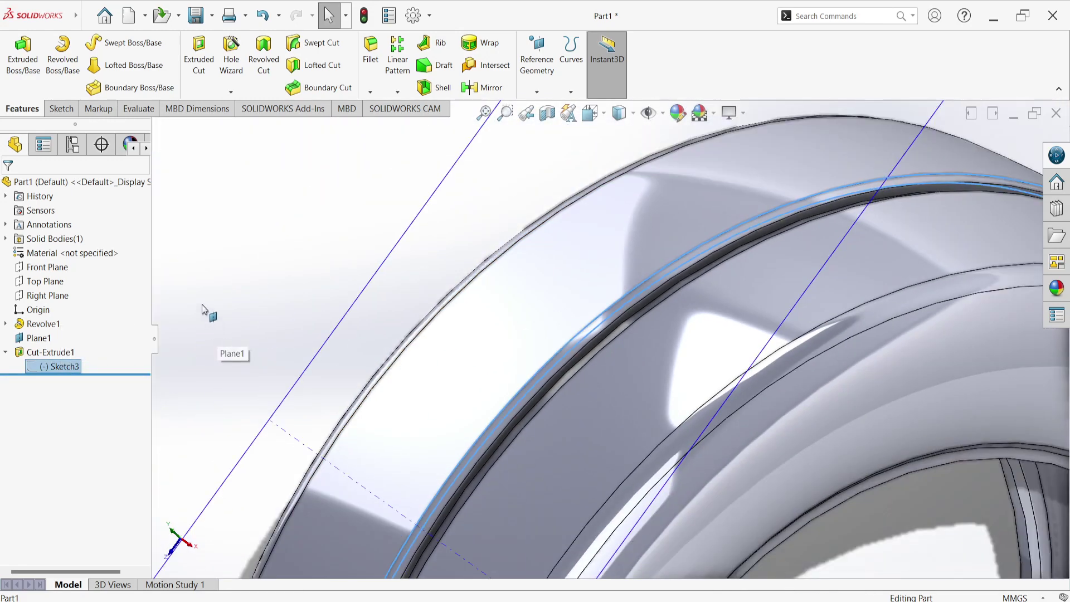
{"action": "mouse_move", "coordinate": [208, 311]}
{"action": "middle_mouse_down"}
{"action": "mouse_move", "coordinate": [205, 276]}
{"action": "mouse_move", "coordinate": [287, 330]}
{"action": "mouse_move", "coordinate": [198, 239]}
{"action": "middle_mouse_up"}
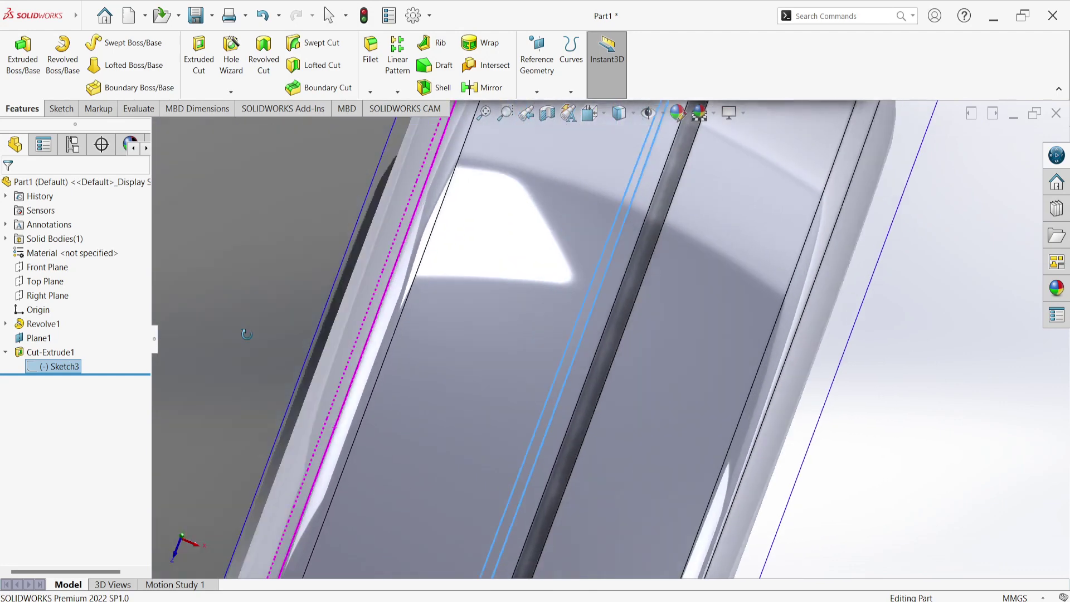
Cut Cut-Extrude3 from Sketch3 at a 60 mm offset with 10 mm Blind depth
{"action": "left_click", "coordinate": [192, 59]}
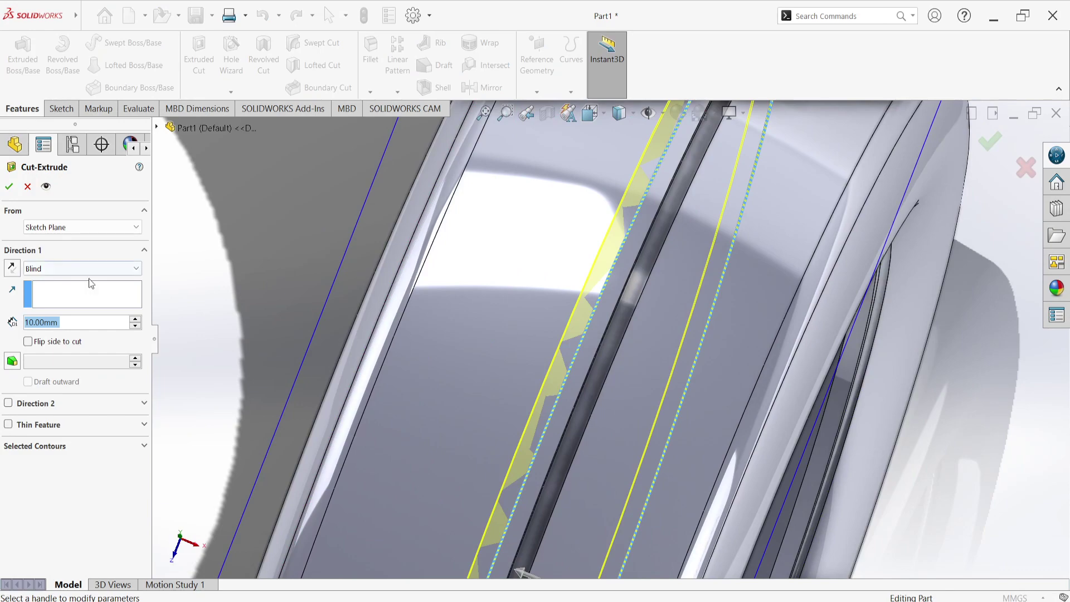
{"action": "mouse_move", "coordinate": [193, 306]}
{"action": "middle_mouse_down"}
{"action": "mouse_move", "coordinate": [274, 330]}
{"action": "mouse_move", "coordinate": [248, 343]}
{"action": "middle_mouse_up"}
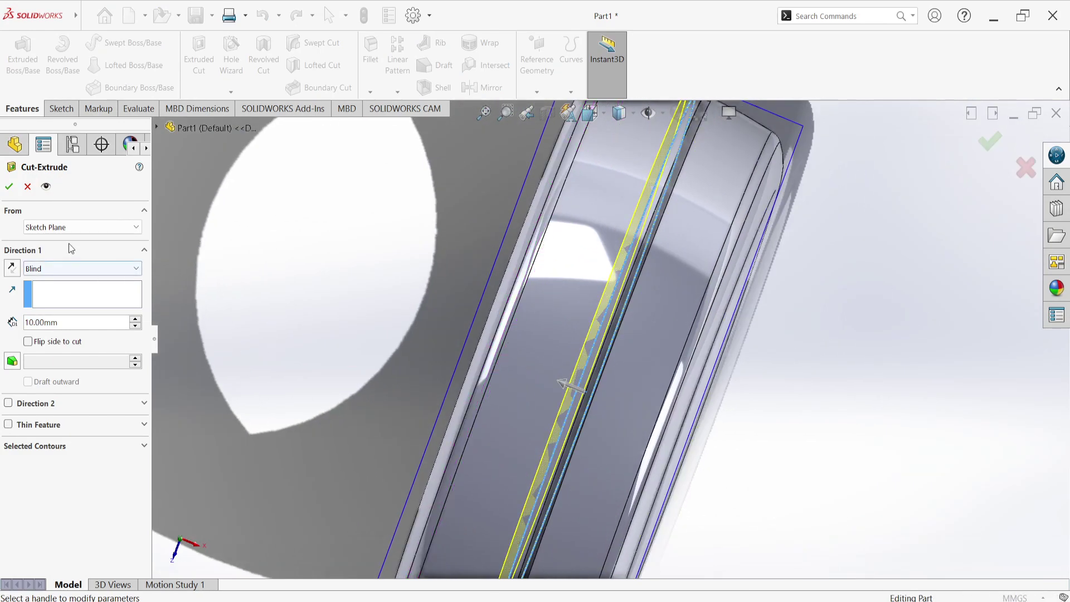
{"action": "left_click", "coordinate": [73, 226]}
{"action": "left_click", "coordinate": [72, 271]}
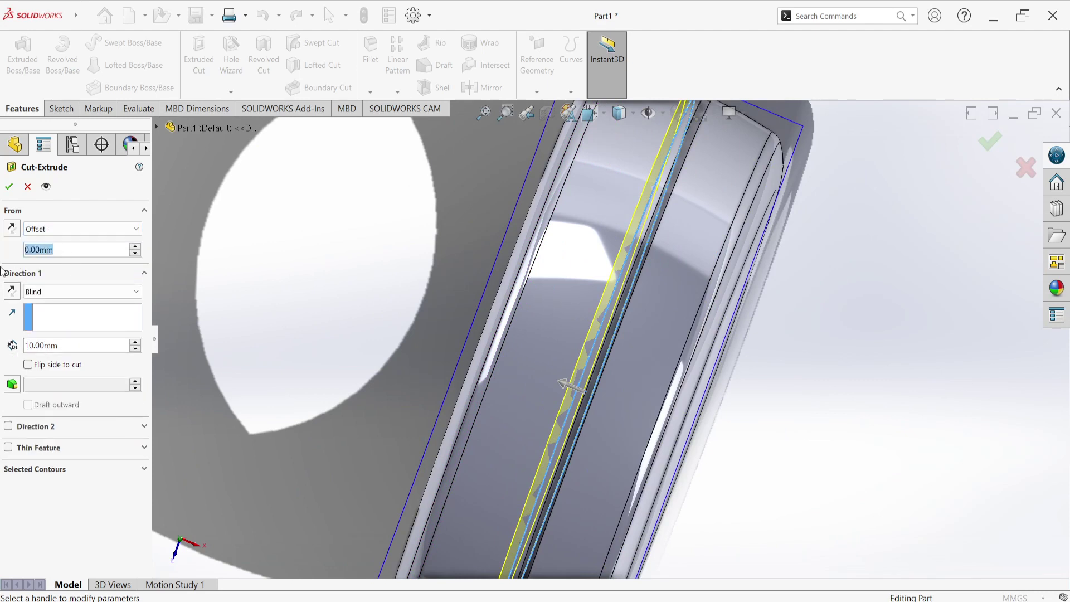
{"action": "type", "text": "60"}
{"action": "key", "text": "Return"}
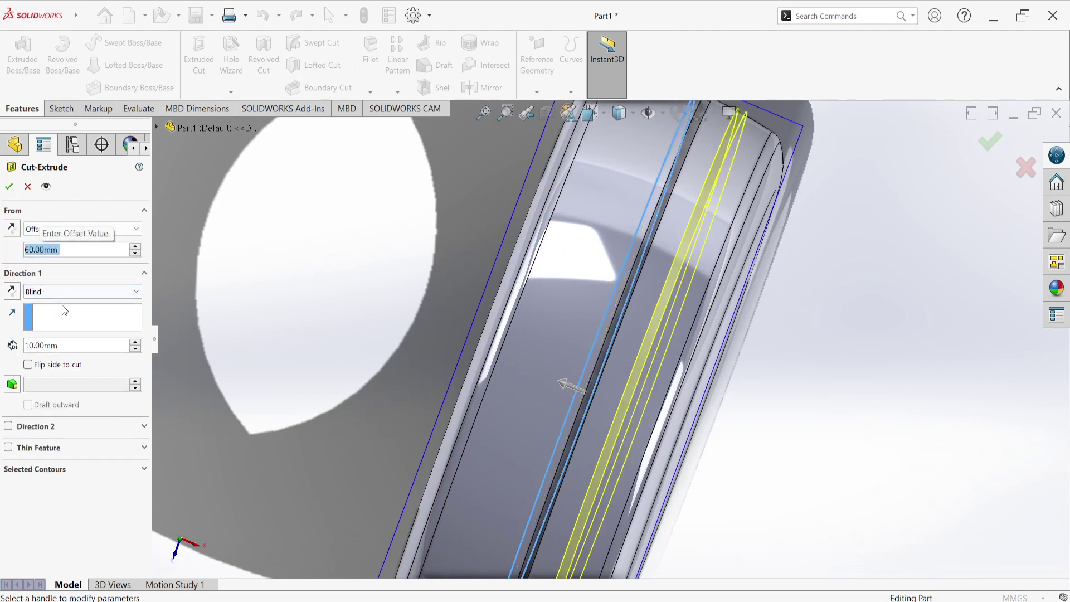
{"action": "left_click", "coordinate": [12, 192]}
{"action": "mouse_move", "coordinate": [178, 279]}
{"action": "middle_mouse_down"}
{"action": "mouse_move", "coordinate": [186, 358]}
{"action": "mouse_move", "coordinate": [446, 355]}
{"action": "middle_mouse_up"}
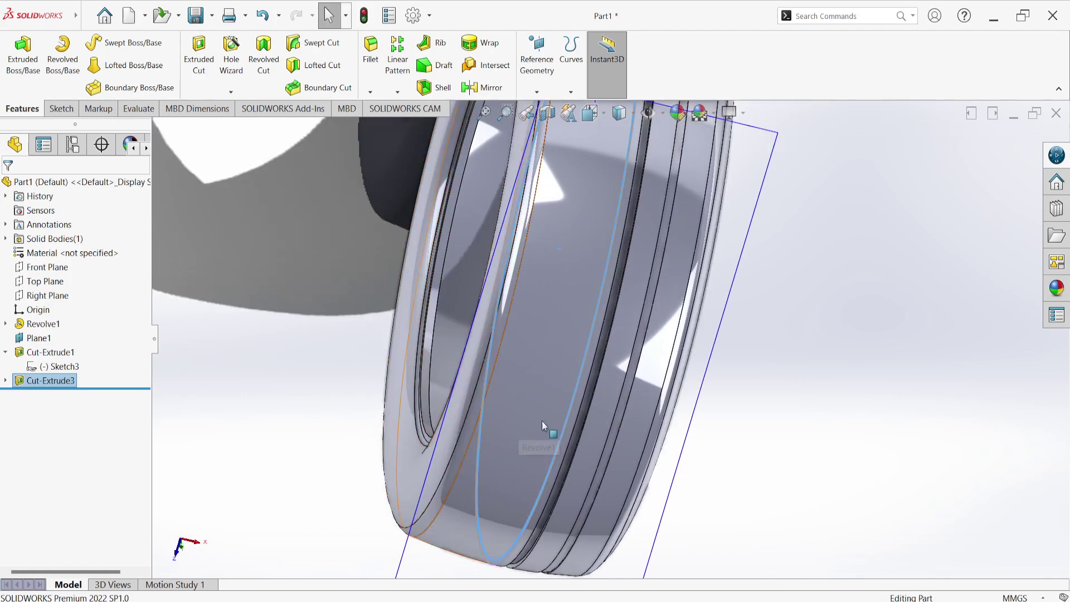
Mirror Cut-Extrude1 and Cut-Extrude3 across the Right Plane as Mirror1
{"action": "left_click", "coordinate": [50, 352]}
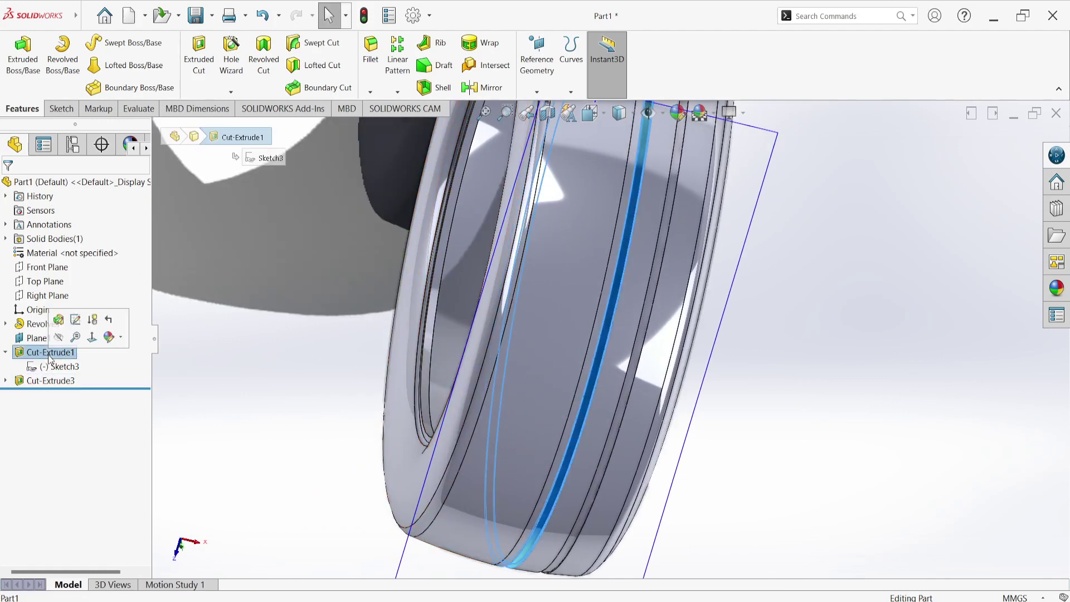
{"action": "left_click", "coordinate": [58, 382], "text": "ctrl"}
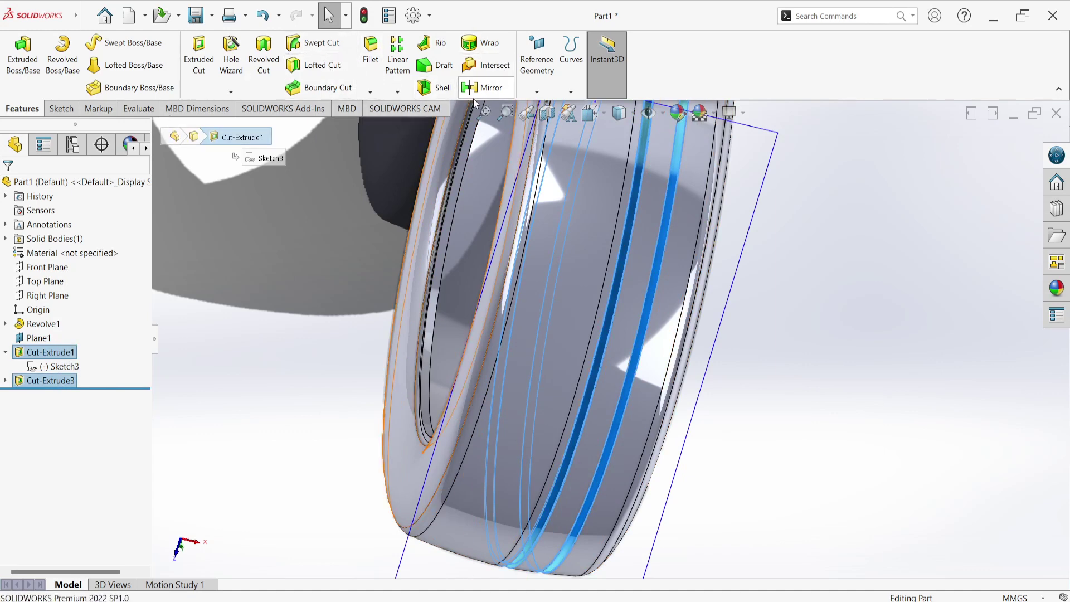
{"action": "left_click", "coordinate": [485, 87]}
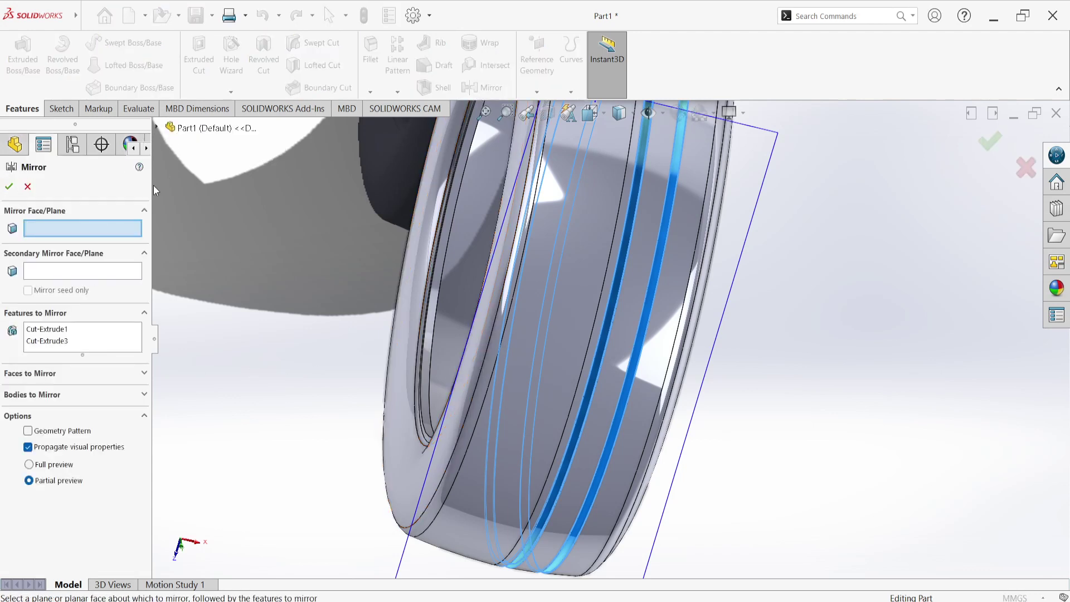
{"action": "left_click", "coordinate": [156, 128]}
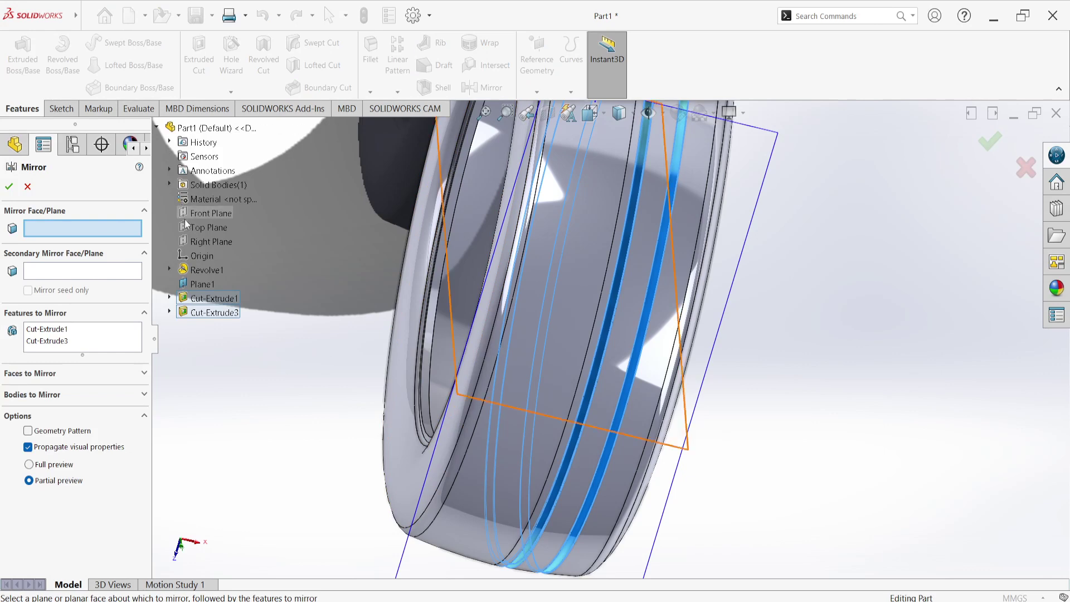
{"action": "left_click", "coordinate": [199, 241]}
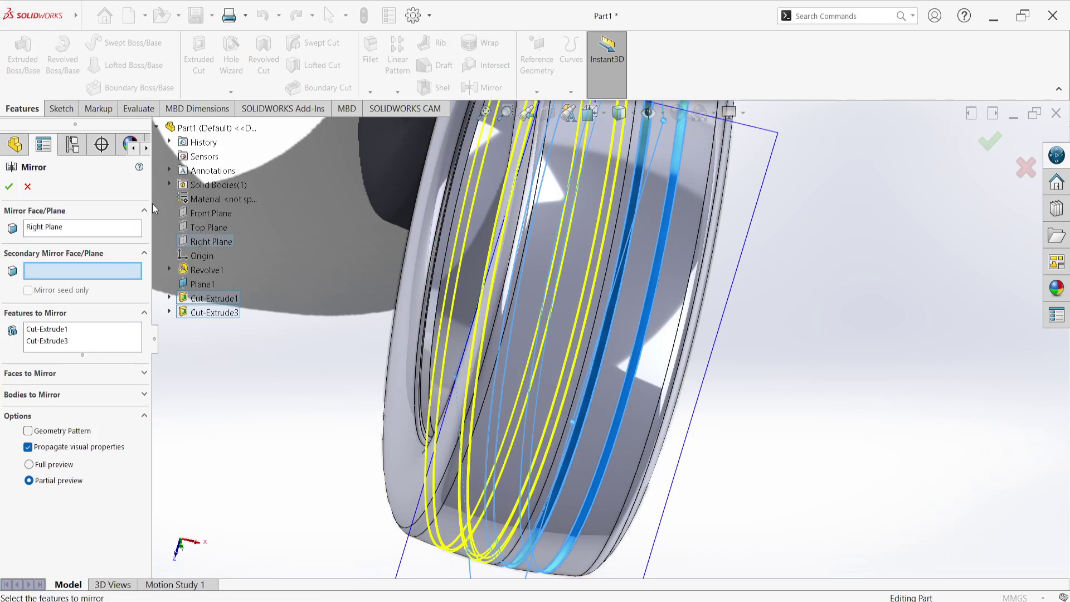
{"action": "left_click", "coordinate": [9, 188]}
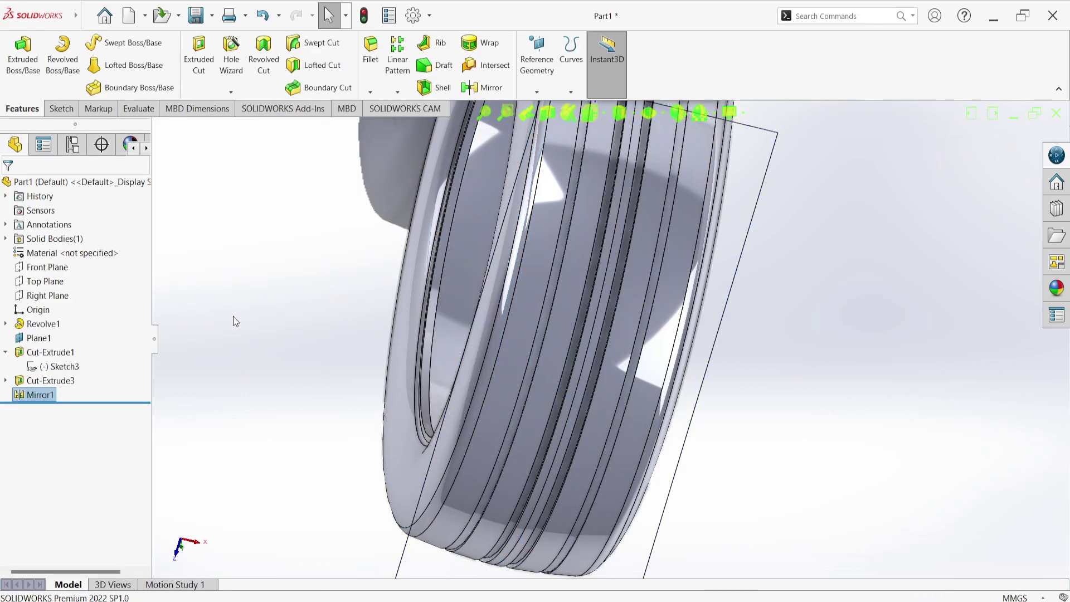
{"action": "mouse_move", "coordinate": [233, 316]}
{"action": "middle_mouse_down"}
{"action": "mouse_move", "coordinate": [215, 279]}
{"action": "mouse_move", "coordinate": [234, 311]}
{"action": "mouse_move", "coordinate": [224, 342]}
{"action": "mouse_move", "coordinate": [246, 249]}
{"action": "mouse_move", "coordinate": [313, 236]}
{"action": "middle_mouse_up"}
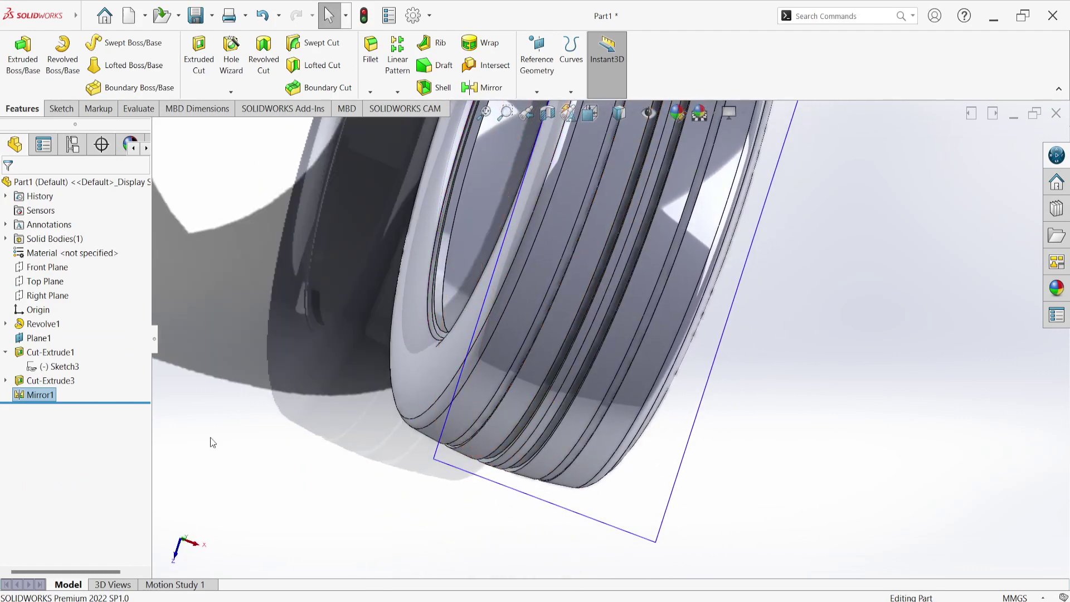
{"action": "left_click", "coordinate": [61, 366]}
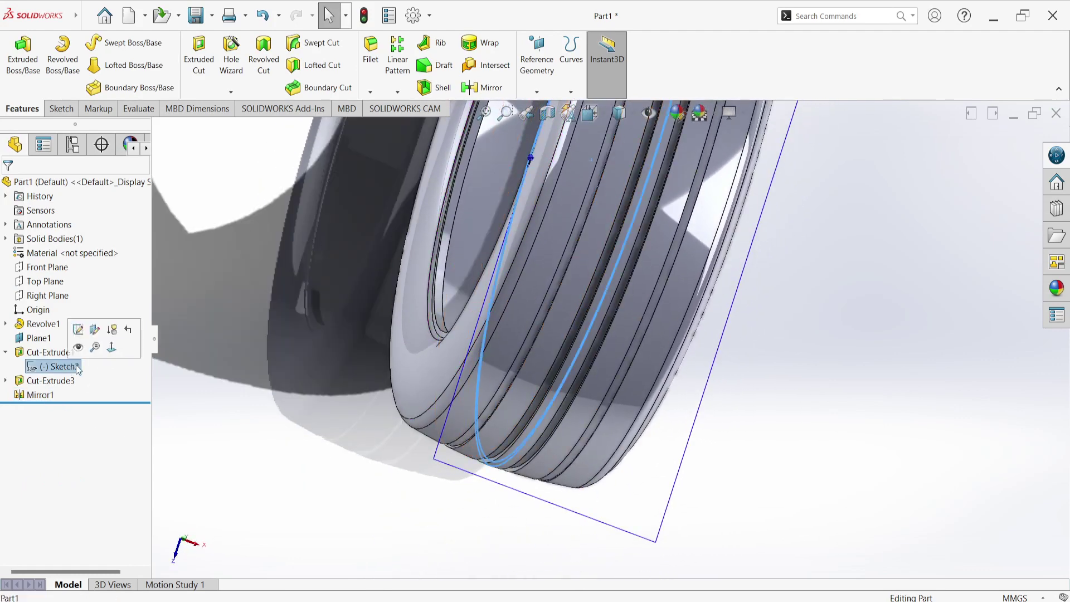
Start a sketch on Plane1 and draw a horizontal centerline through the origin
{"action": "right_click", "coordinate": [619, 508]}
{"action": "left_click", "coordinate": [629, 435]}
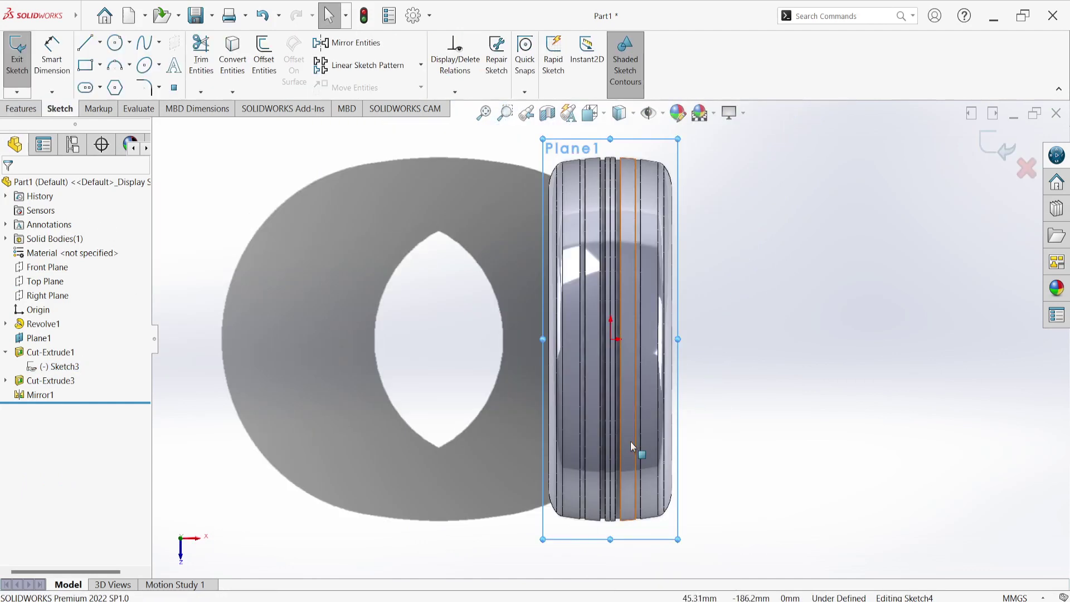
{"action": "scroll", "coordinate": [558, 390], "scroll_direction": "down", "scroll_amount": 1}
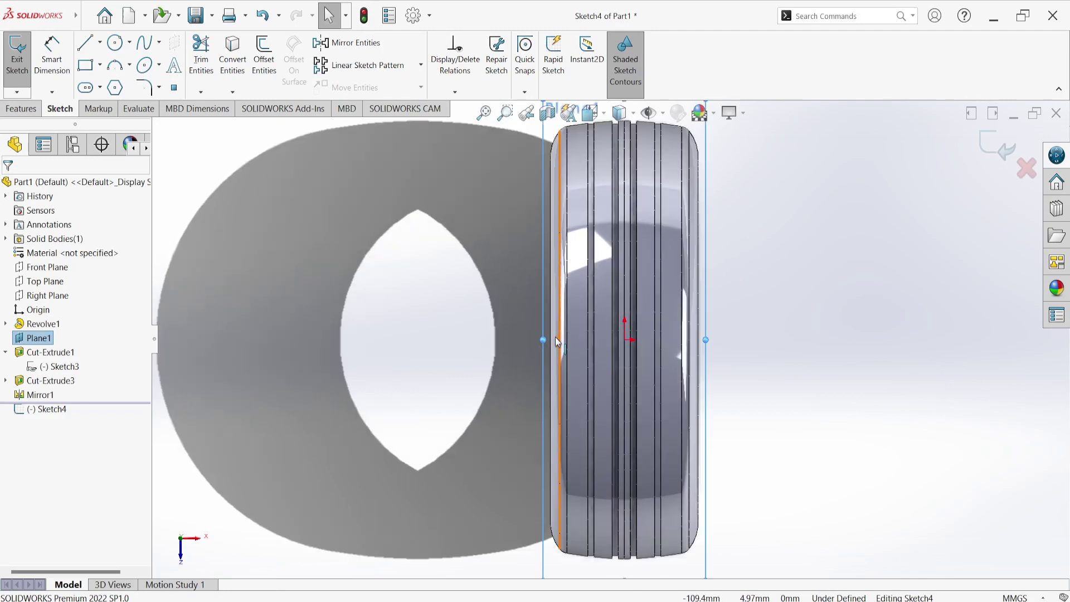
{"action": "scroll", "coordinate": [579, 312], "scroll_direction": "down", "scroll_amount": 2}
{"action": "scroll", "coordinate": [574, 256], "scroll_direction": "down", "scroll_amount": 2}
{"action": "scroll", "coordinate": [572, 245], "scroll_direction": "down", "scroll_amount": 1}
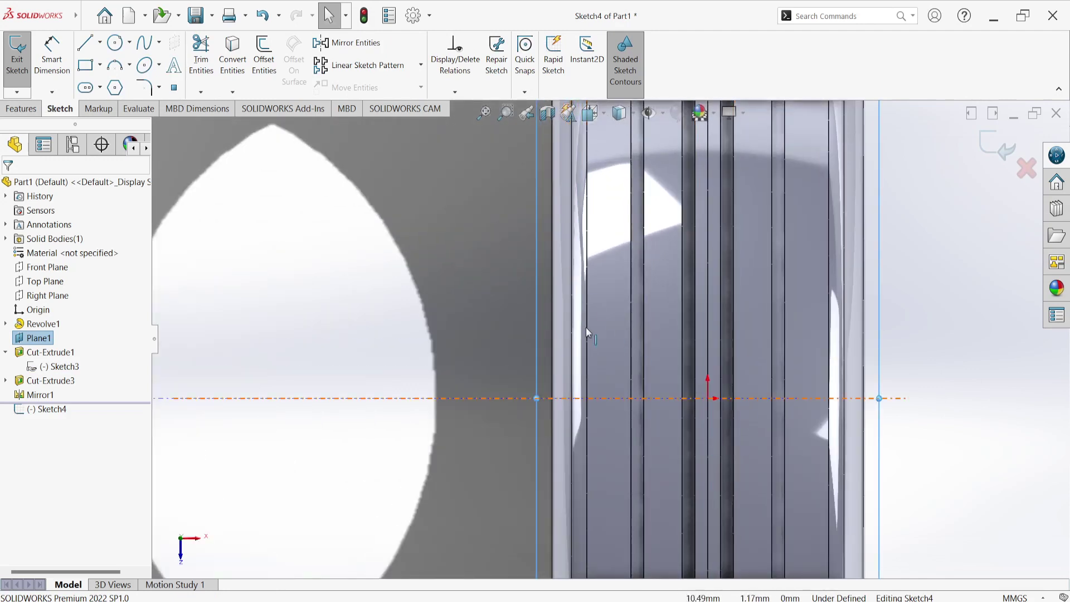
{"action": "left_click", "coordinate": [100, 42]}
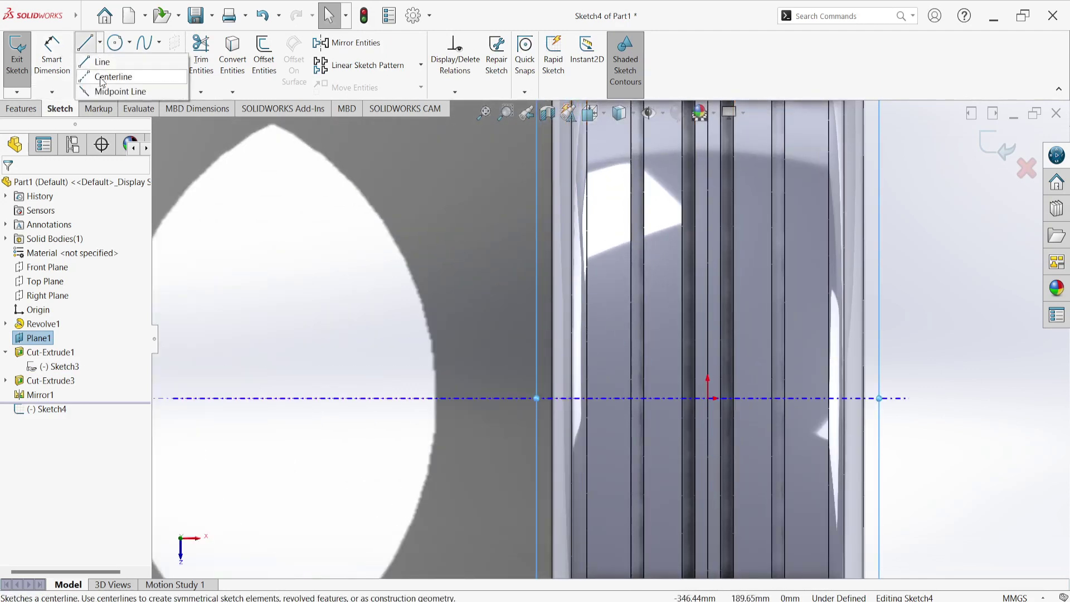
{"action": "left_click", "coordinate": [106, 77]}
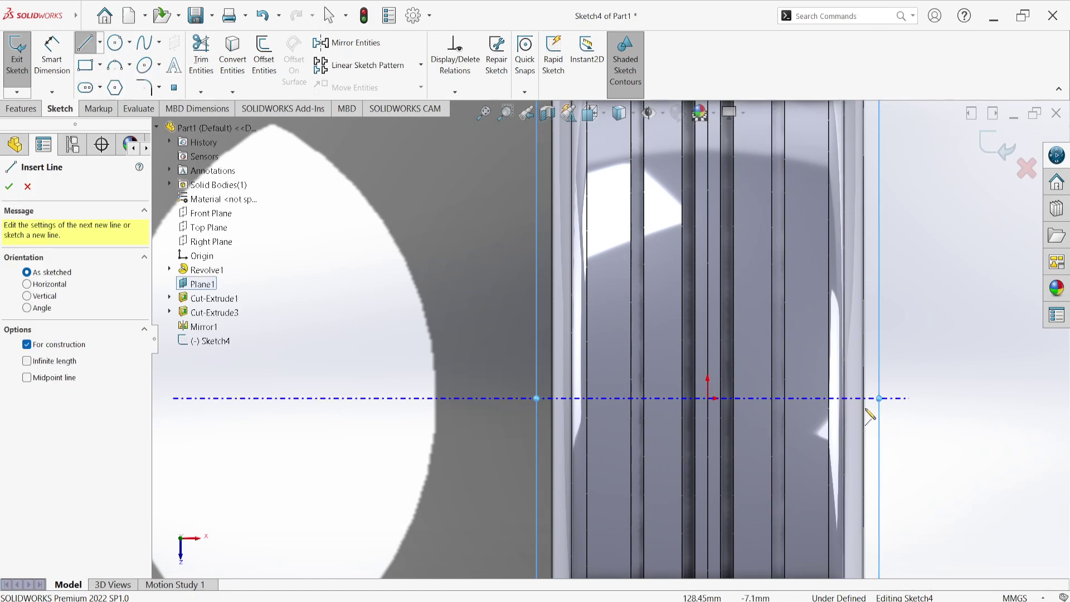
{"action": "left_click", "coordinate": [780, 399]}
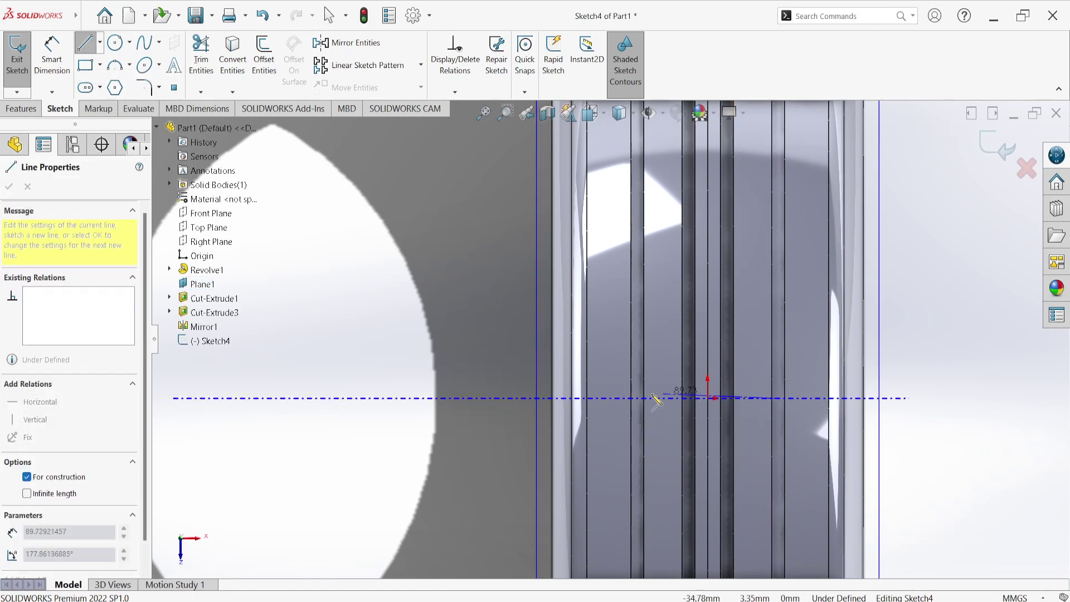
{"action": "double_click", "coordinate": [594, 400]}
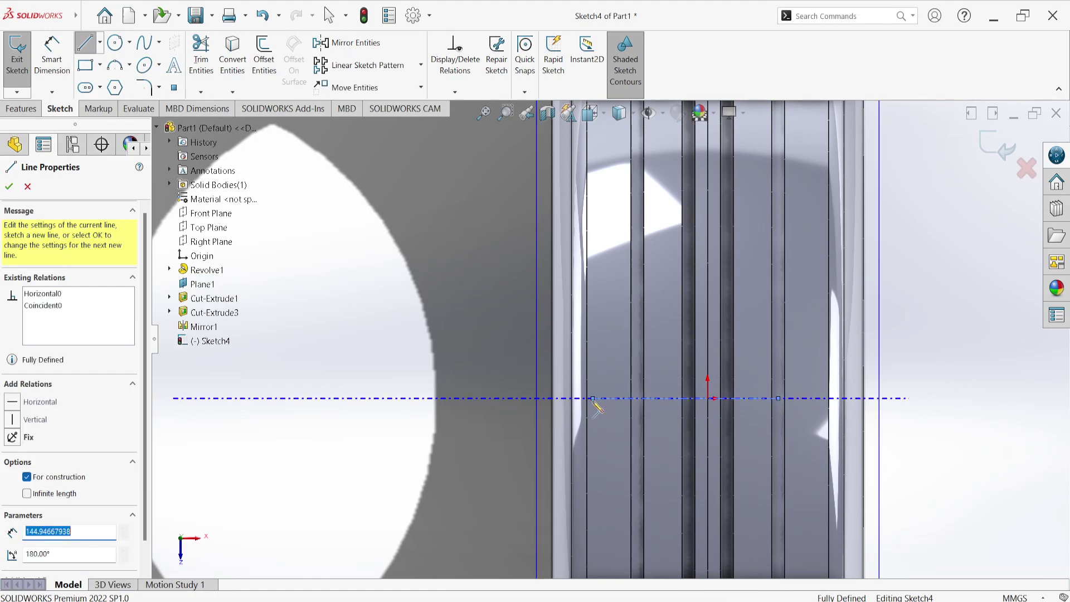
{"action": "right_click", "coordinate": [474, 306]}
{"action": "left_click", "coordinate": [506, 315]}
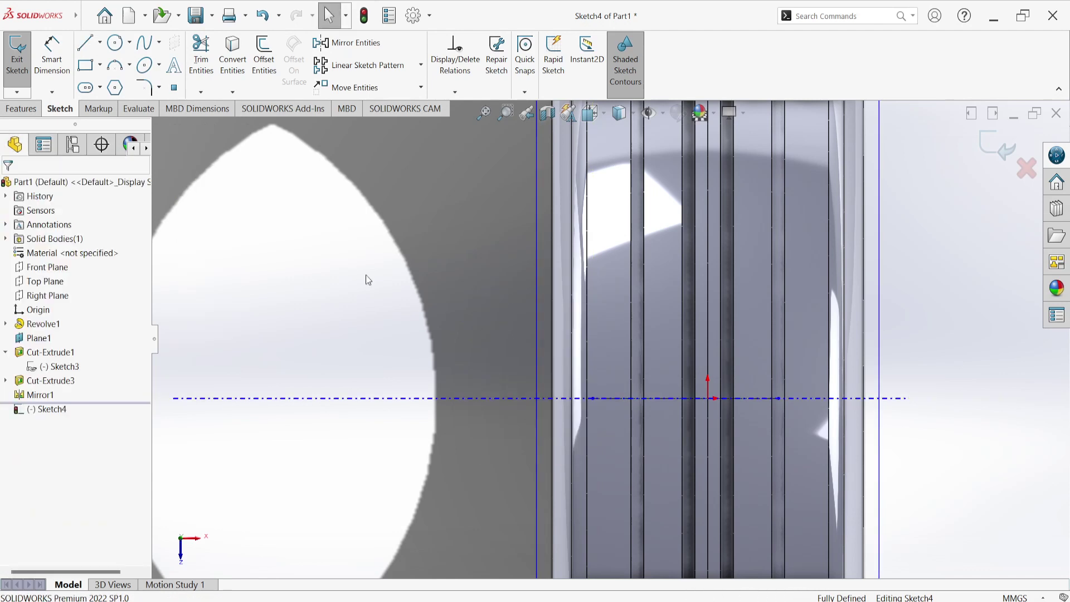
Add a vertical centerline crossing the horizontal one at the origin
{"action": "left_click", "coordinate": [100, 42]}
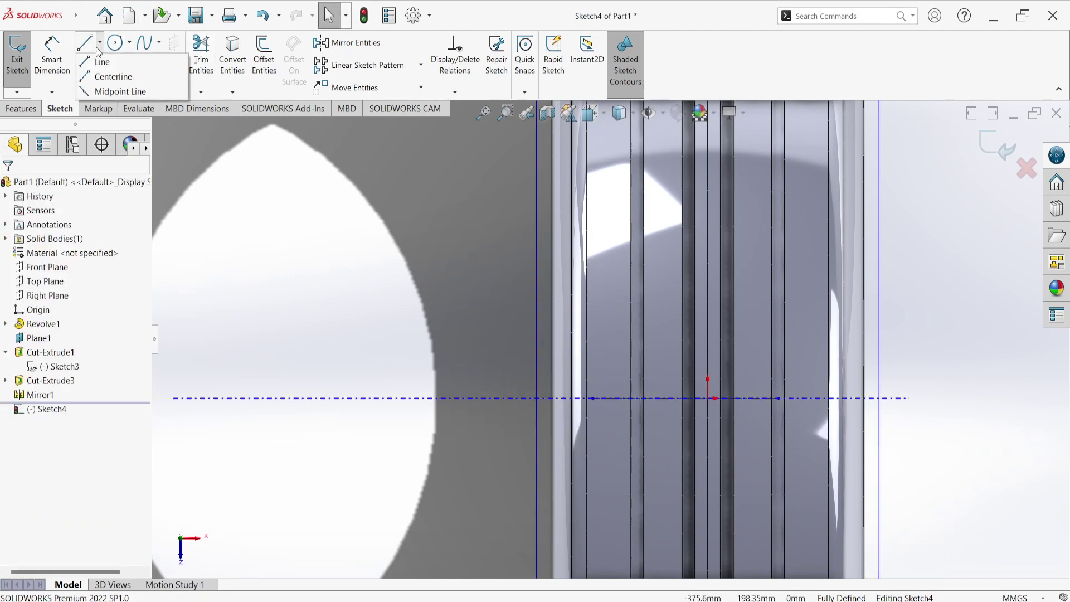
{"action": "left_click", "coordinate": [108, 76]}
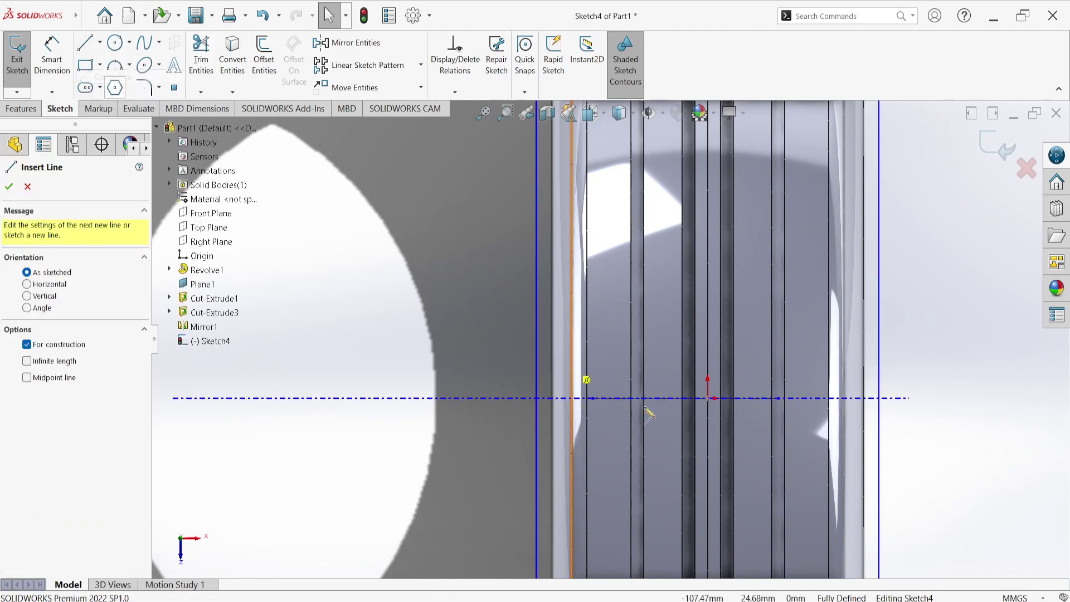
{"action": "left_click", "coordinate": [708, 453]}
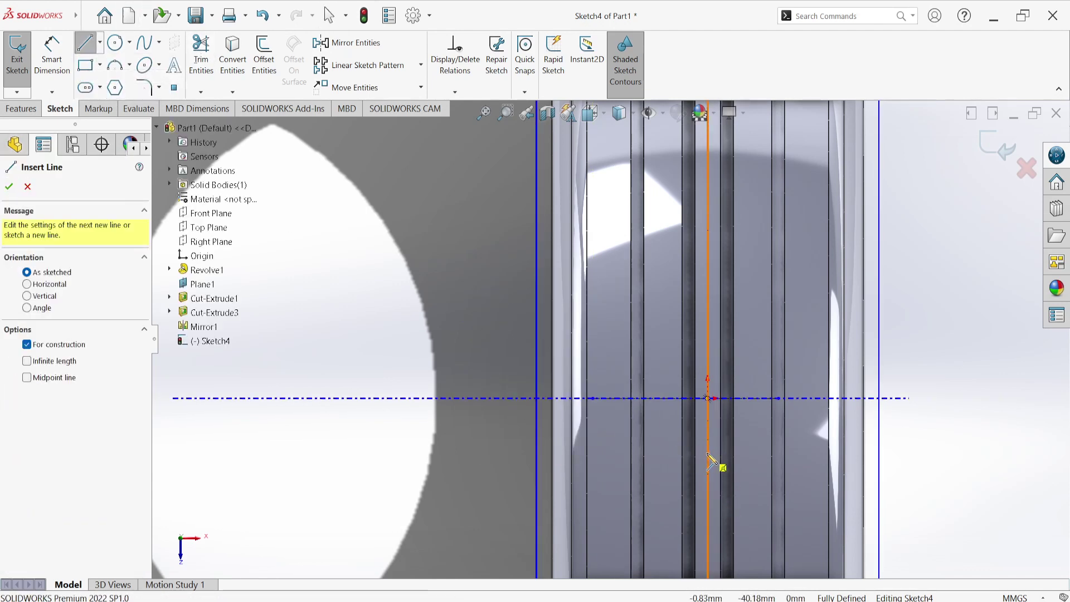
{"action": "left_click", "coordinate": [708, 265]}
{"action": "right_click", "coordinate": [708, 264]}
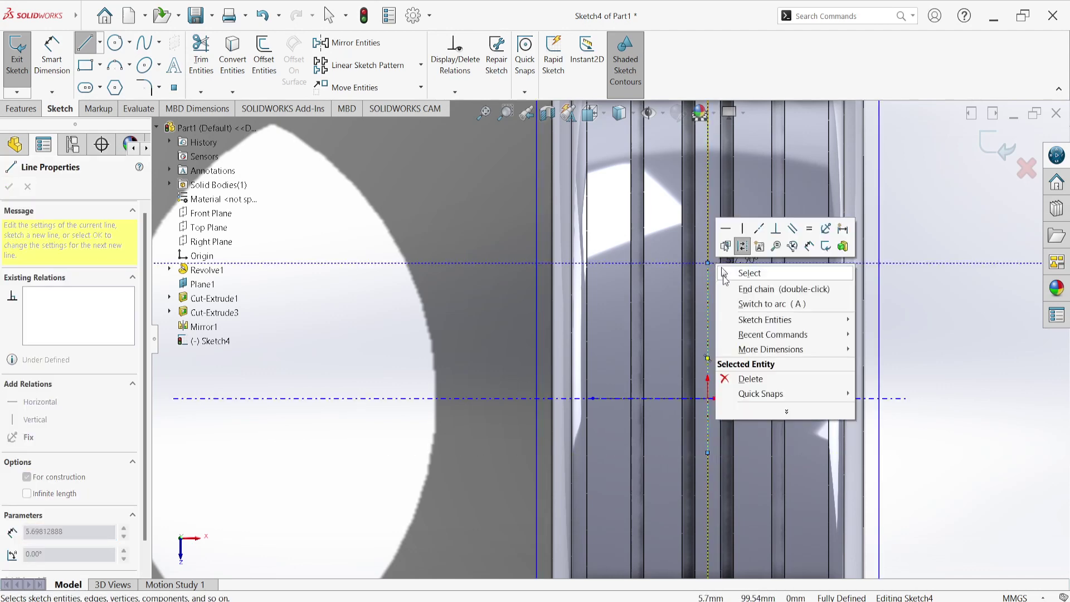
{"action": "left_click", "coordinate": [726, 275]}
{"action": "scroll", "coordinate": [728, 369], "scroll_direction": "up", "scroll_amount": 5}
Draw two short vertical lines for the ends of the blade profile
{"action": "scroll", "coordinate": [768, 357], "scroll_direction": "down", "scroll_amount": 3}
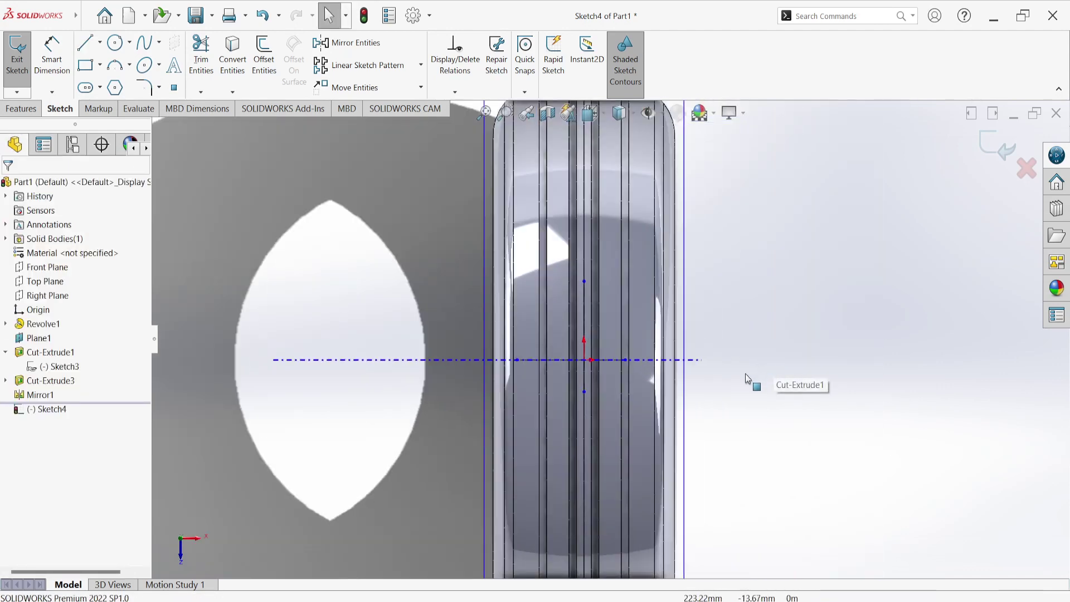
{"action": "scroll", "coordinate": [744, 374], "scroll_direction": "down", "scroll_amount": 2}
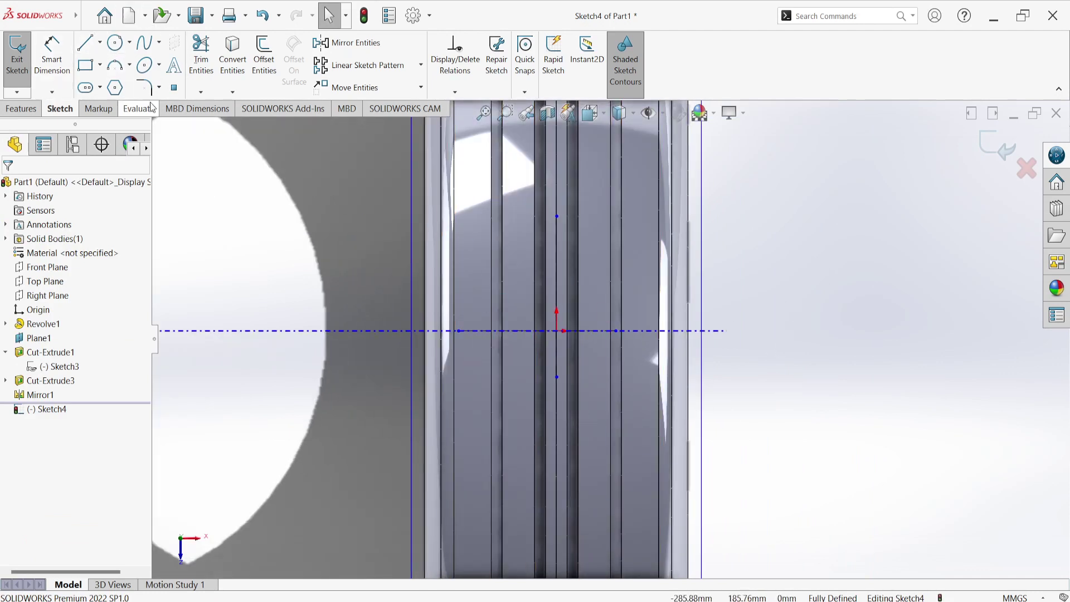
{"action": "left_click", "coordinate": [86, 43]}
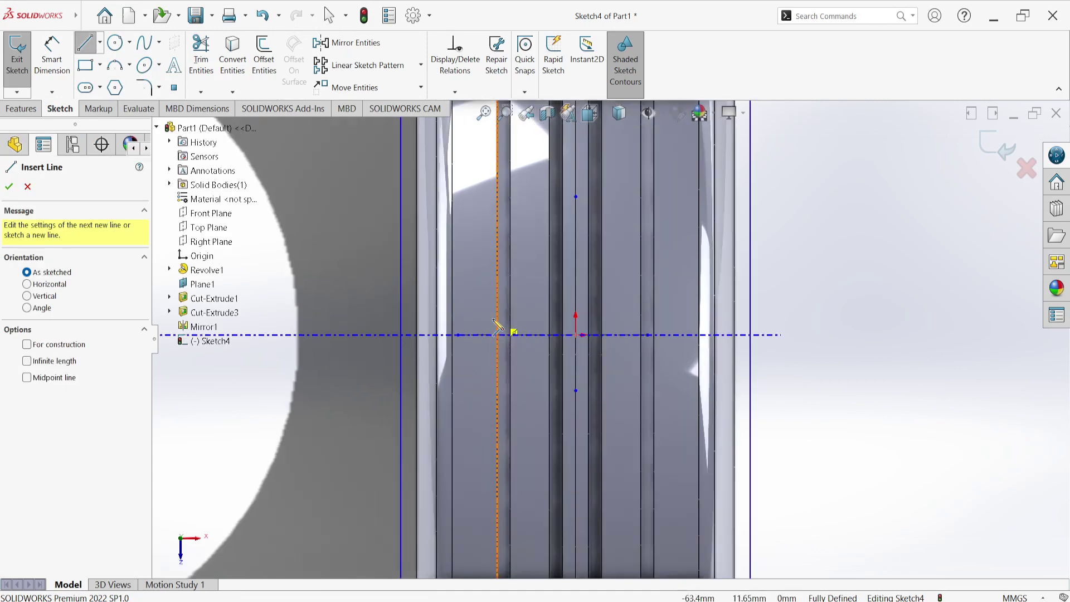
{"action": "scroll", "coordinate": [545, 304], "scroll_direction": "down", "scroll_amount": 4}
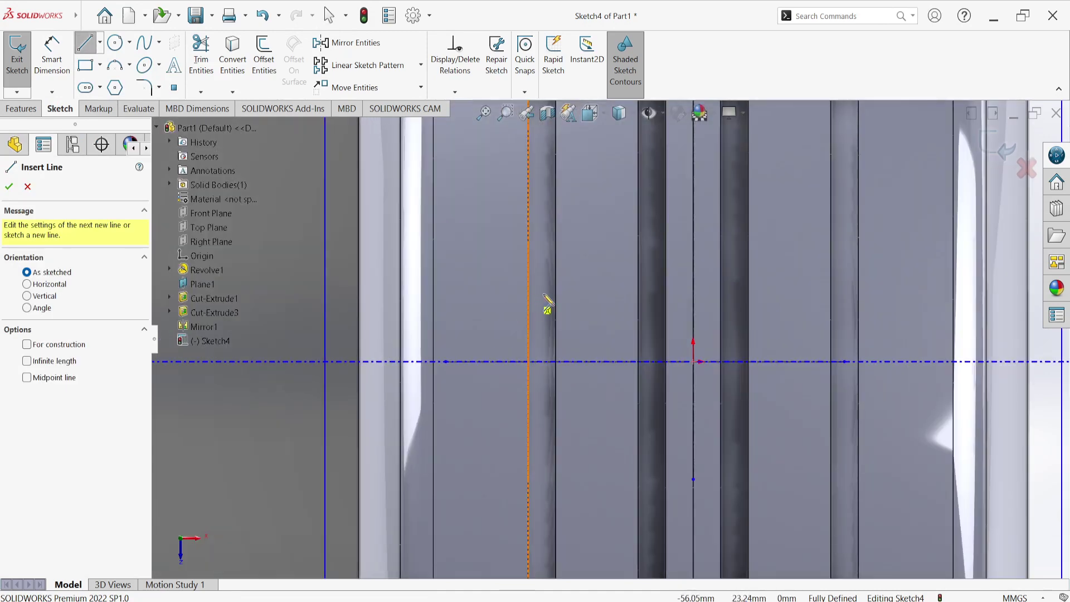
{"action": "left_click", "coordinate": [562, 269]}
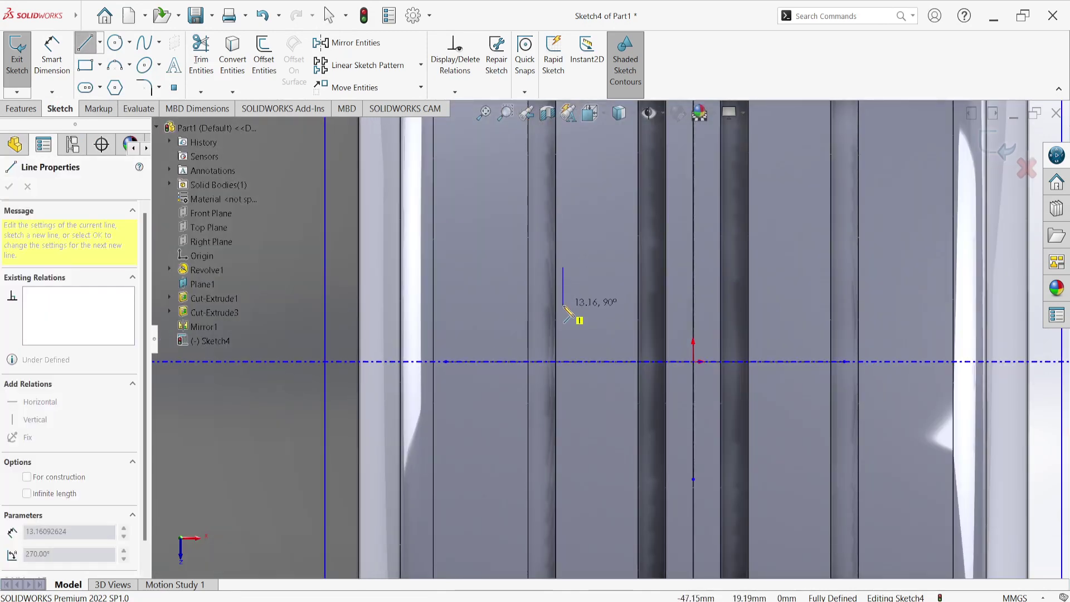
{"action": "left_click", "coordinate": [563, 306]}
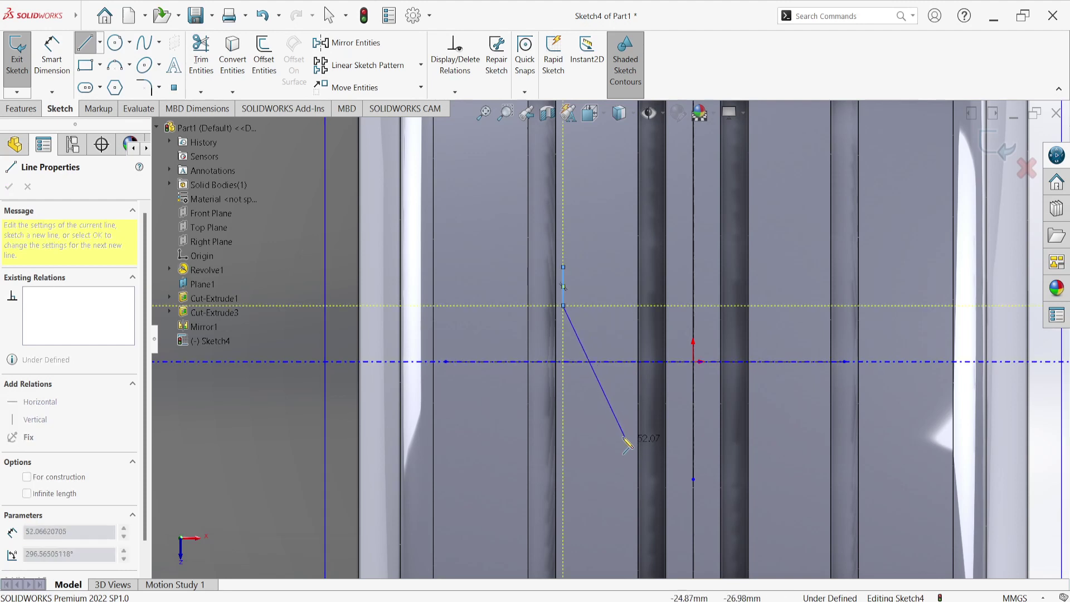
{"action": "right_click", "coordinate": [625, 424]}
{"action": "left_click", "coordinate": [638, 443]}
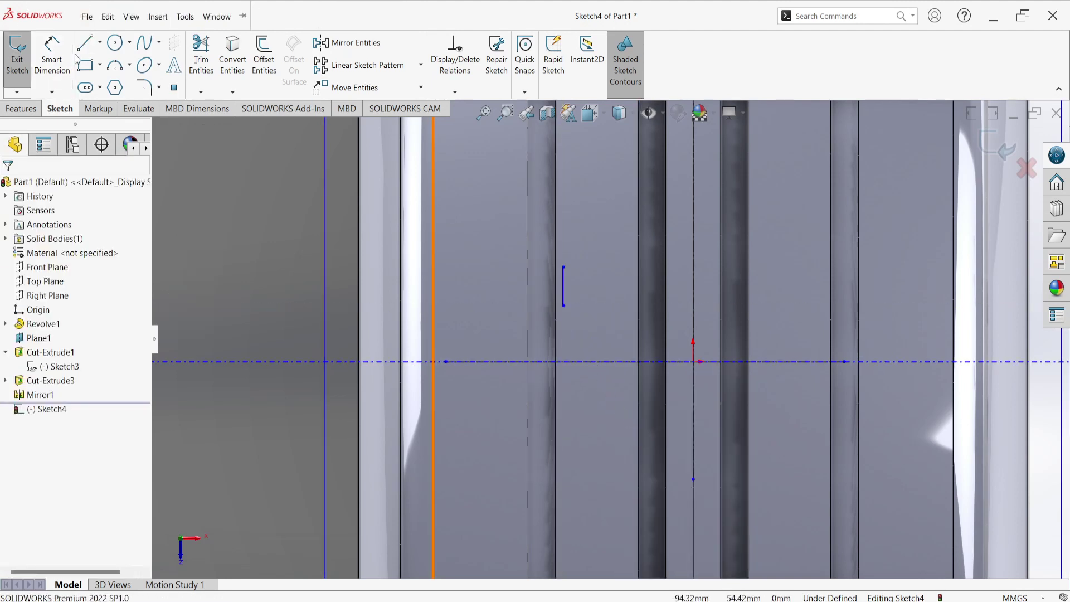
{"action": "left_click", "coordinate": [85, 42]}
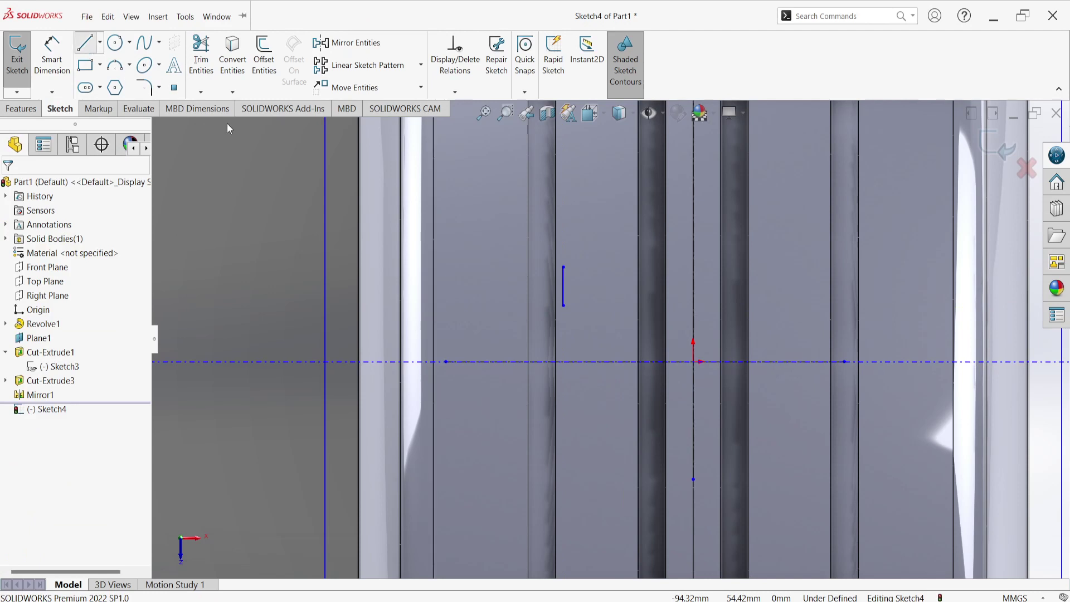
{"action": "left_click", "coordinate": [629, 413]}
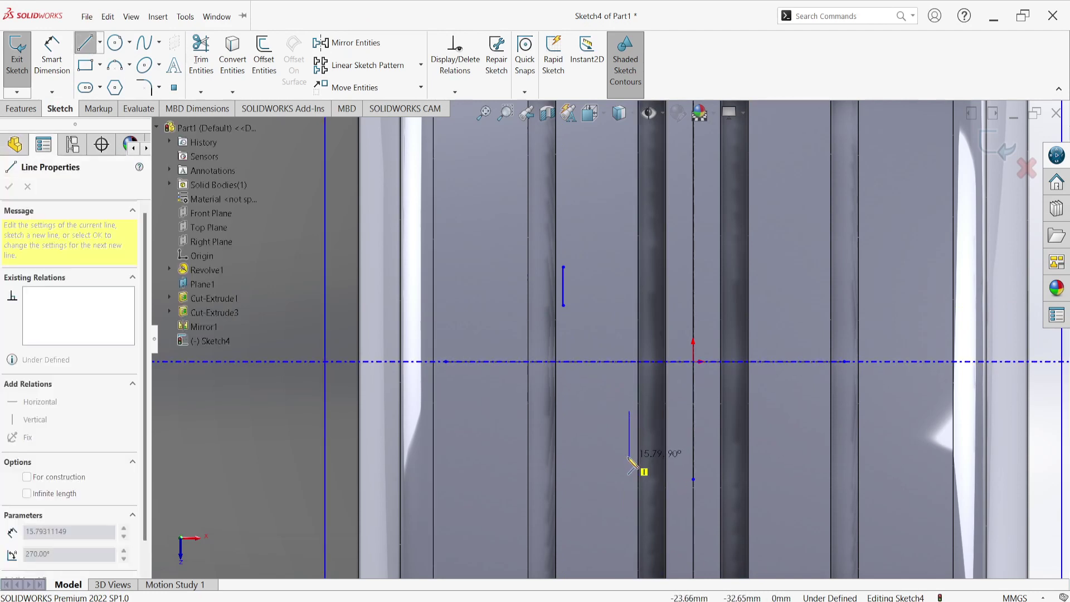
{"action": "left_click", "coordinate": [629, 456]}
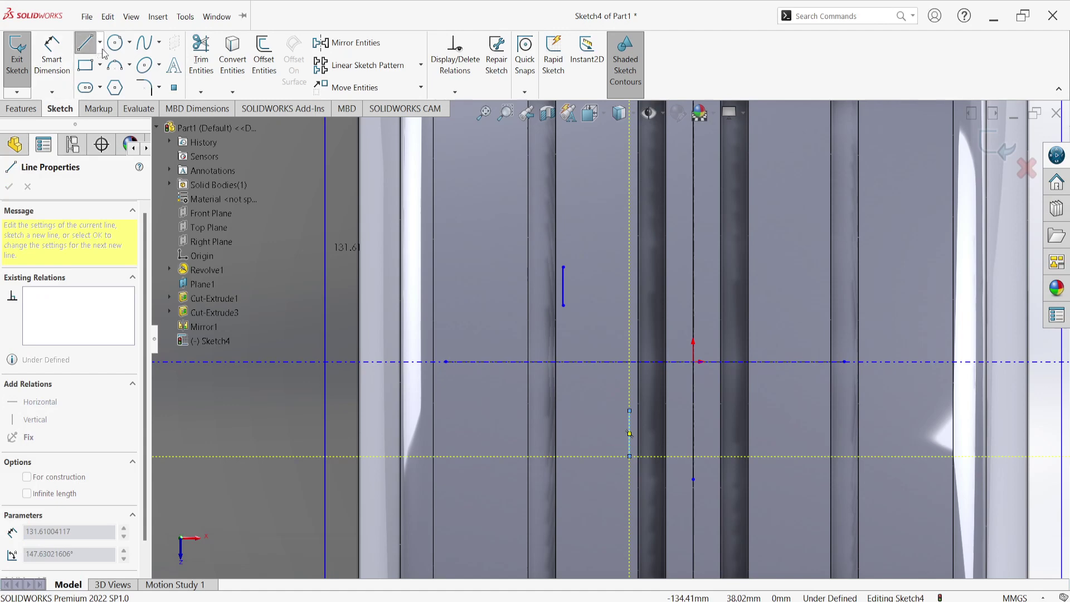
Join the two lines' ends with two 3-point arcs, closing the profile
{"action": "left_click", "coordinate": [115, 65]}
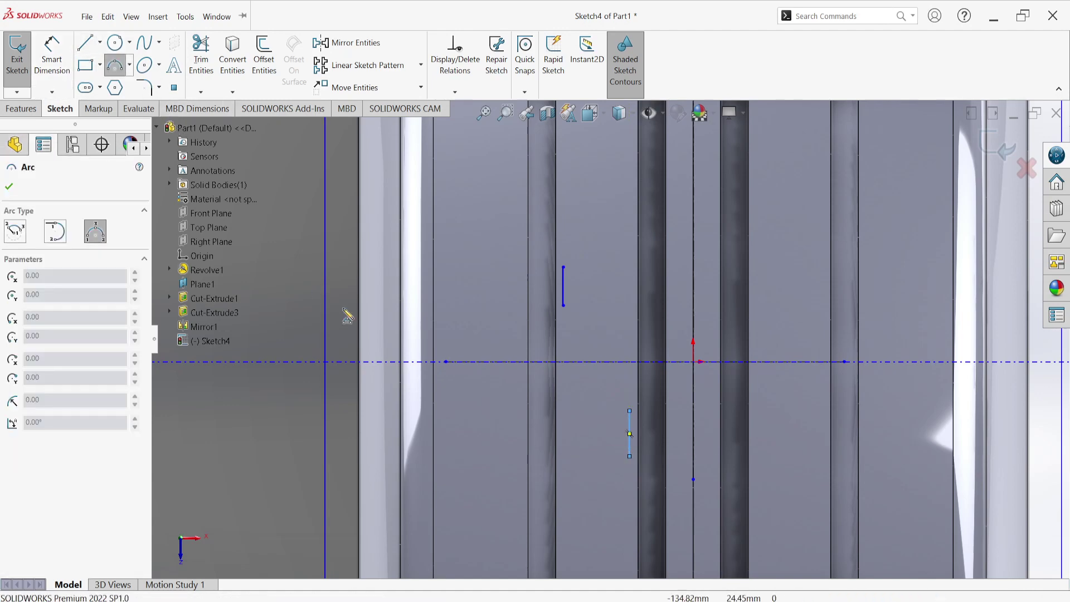
{"action": "scroll", "coordinate": [569, 312], "scroll_direction": "down", "scroll_amount": 3}
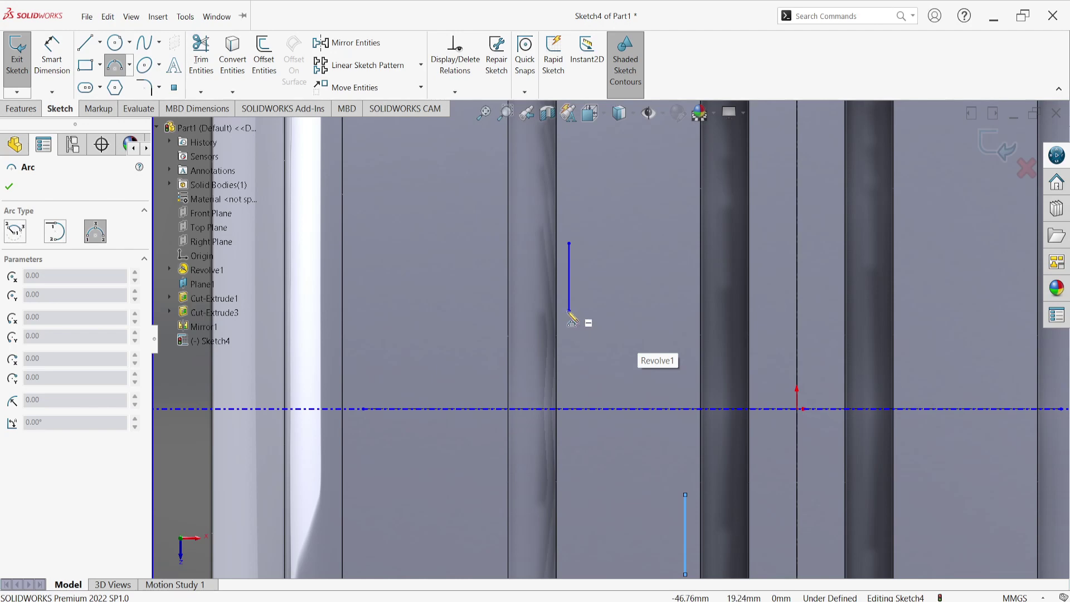
{"action": "left_click", "coordinate": [569, 311]}
{"action": "scroll", "coordinate": [571, 313], "scroll_direction": "up", "scroll_amount": 3}
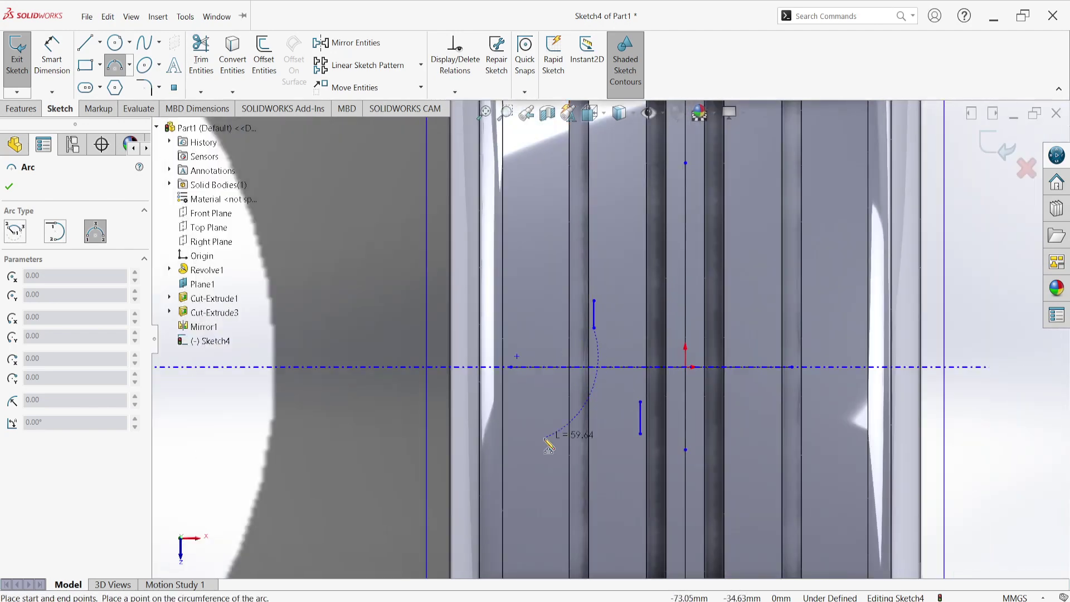
{"action": "scroll", "coordinate": [641, 432], "scroll_direction": "down", "scroll_amount": 3}
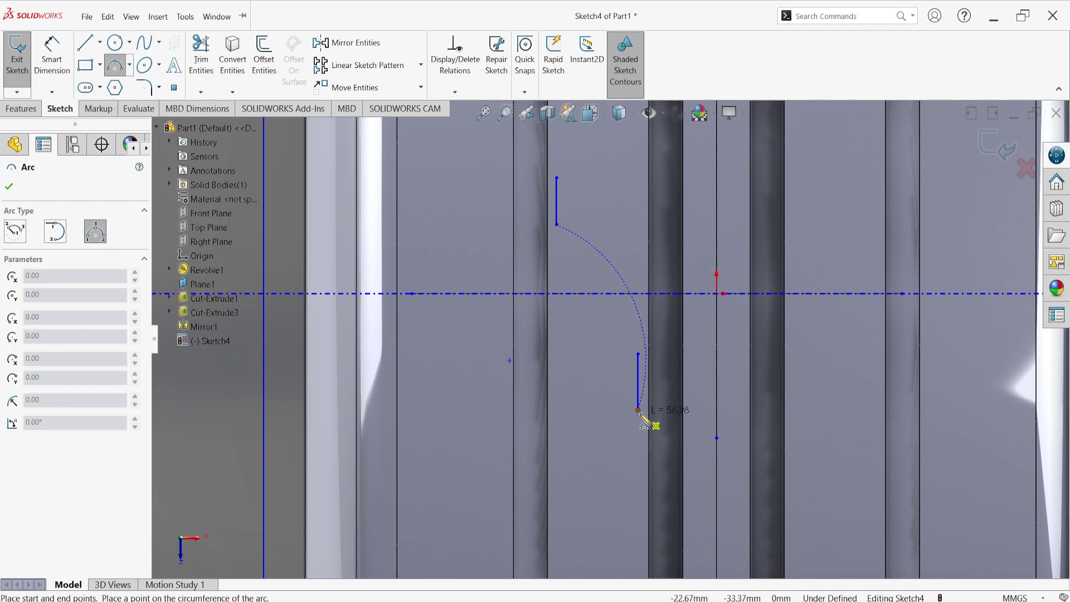
{"action": "left_click", "coordinate": [638, 411]}
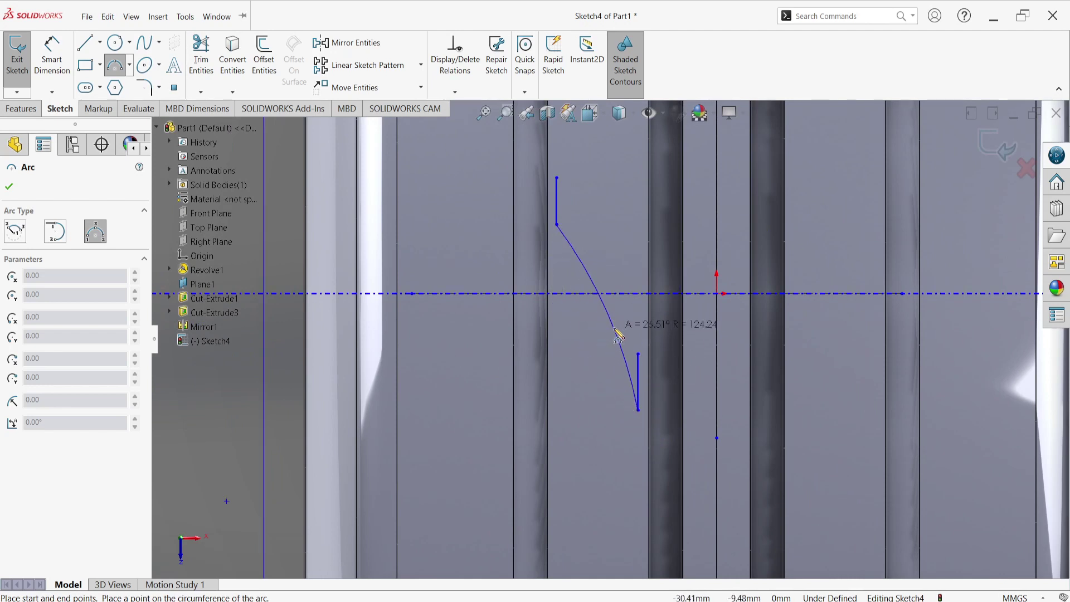
{"action": "left_click", "coordinate": [618, 336]}
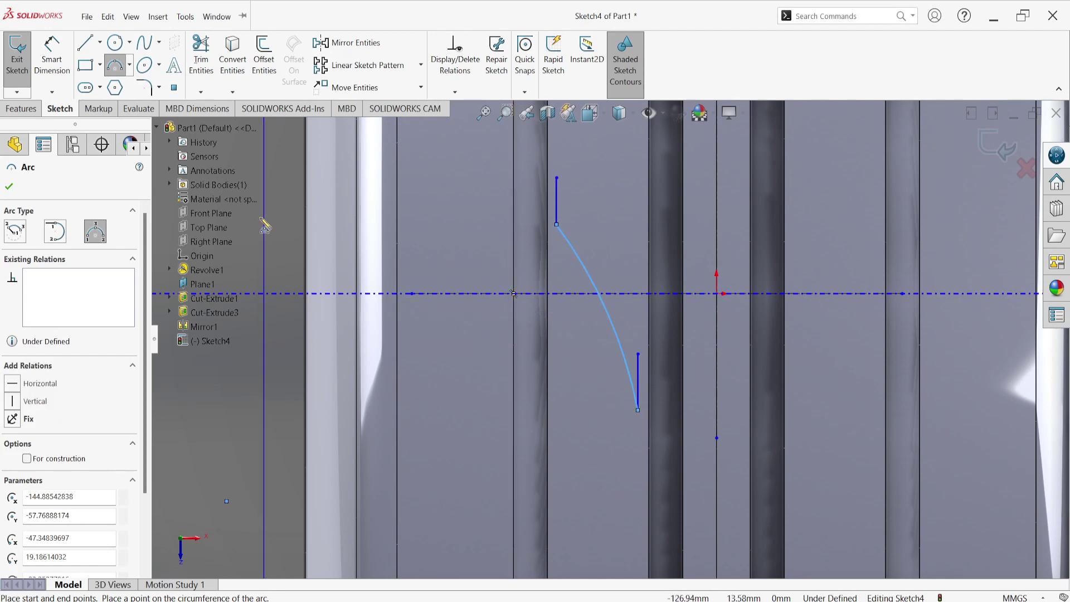
{"action": "left_click", "coordinate": [557, 177]}
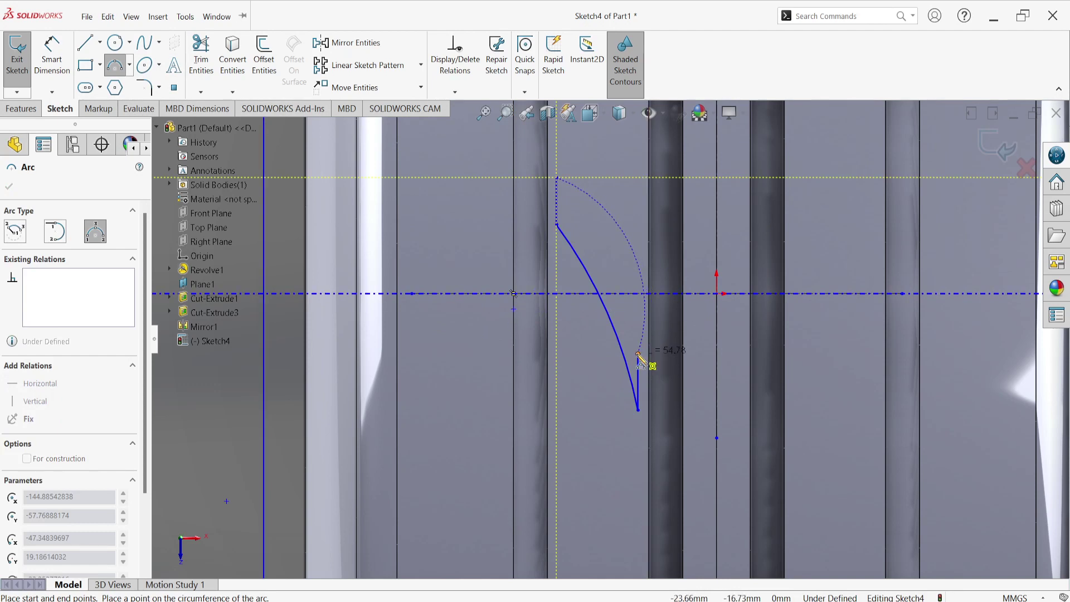
{"action": "left_click", "coordinate": [639, 355]}
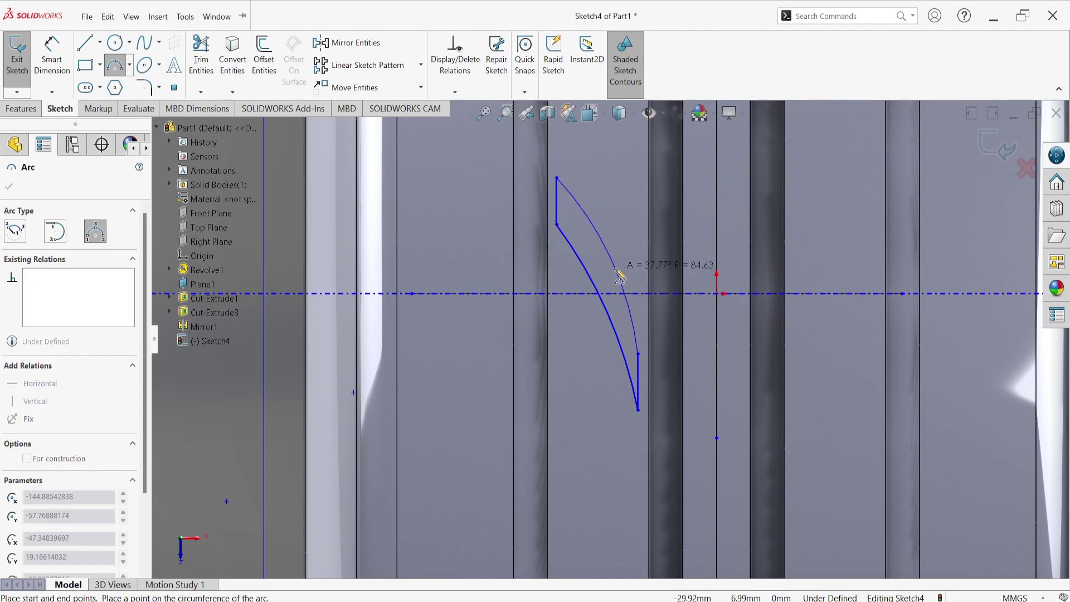
{"action": "left_click", "coordinate": [617, 269]}
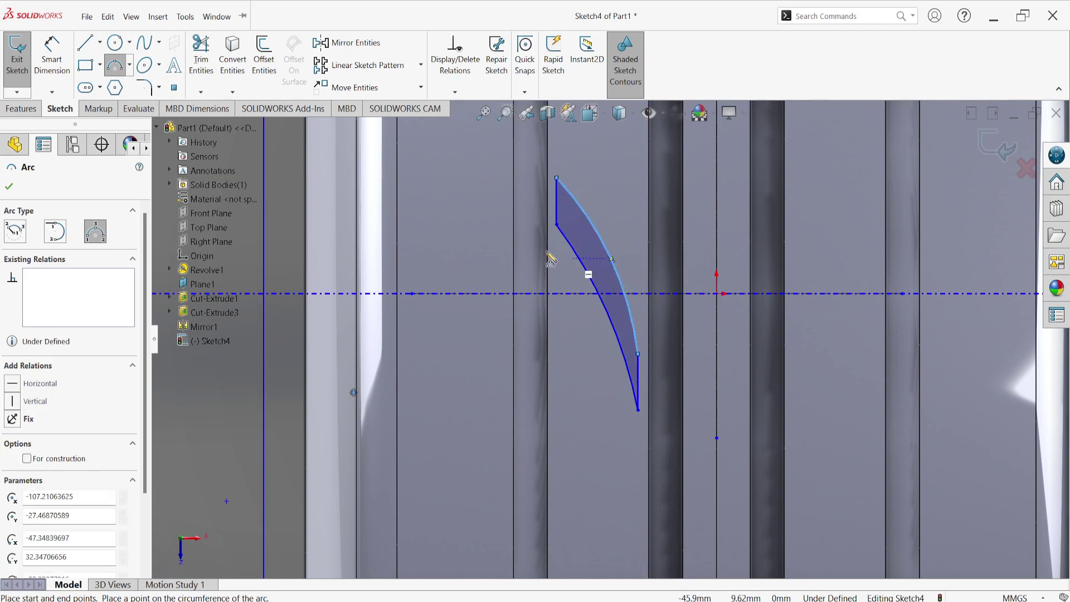
{"action": "left_click", "coordinate": [63, 62]}
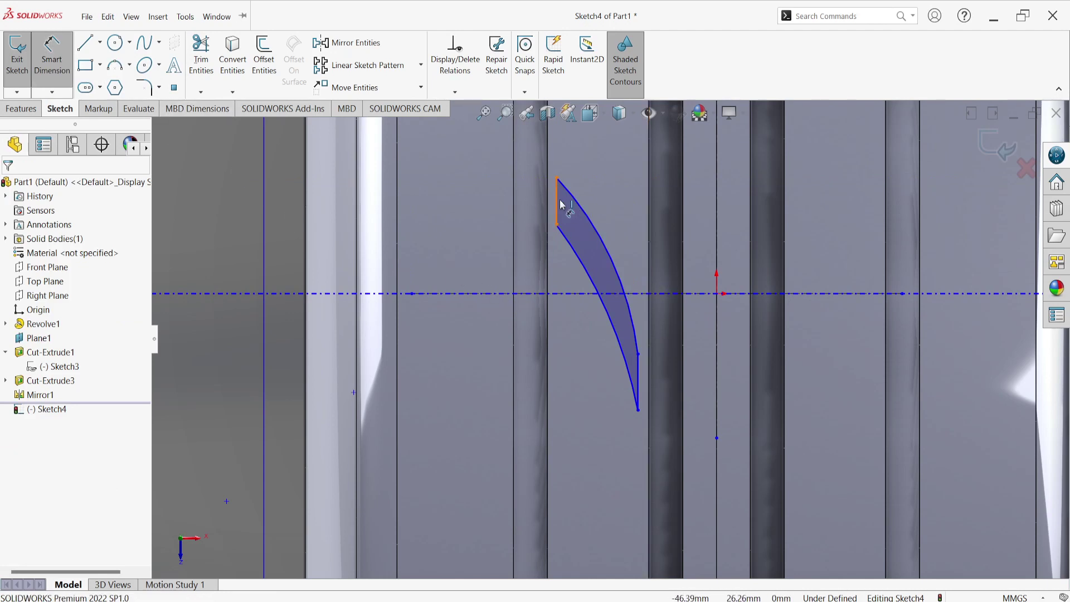
Dimension the upper vertical line 5 mm and the lower vertical line 2 mm
{"action": "left_click", "coordinate": [560, 205]}
{"action": "left_click", "coordinate": [499, 205]}
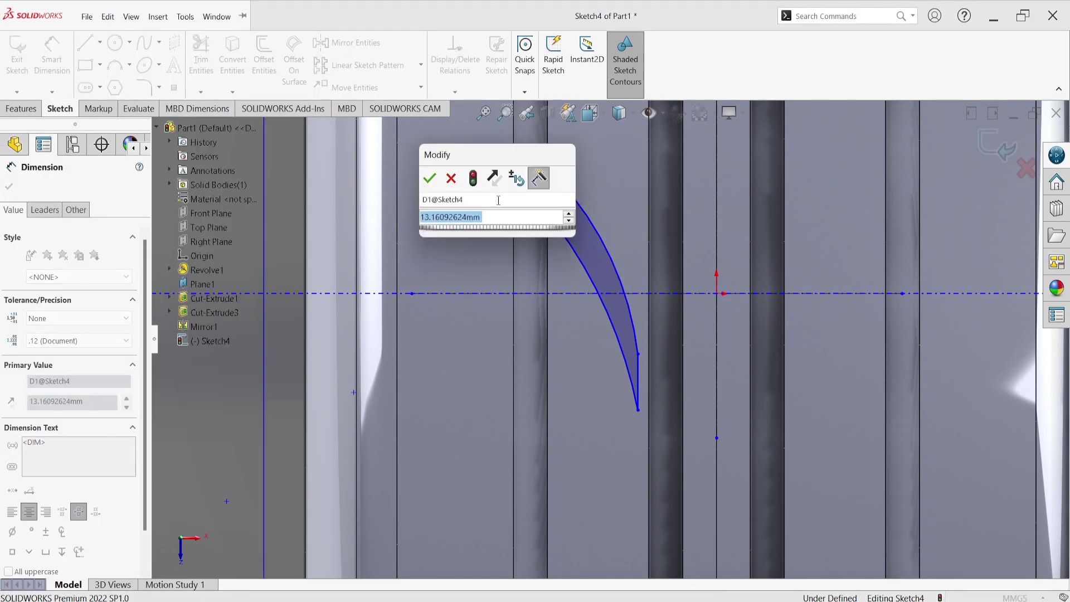
{"action": "type", "text": "5"}
{"action": "key", "text": "Return"}
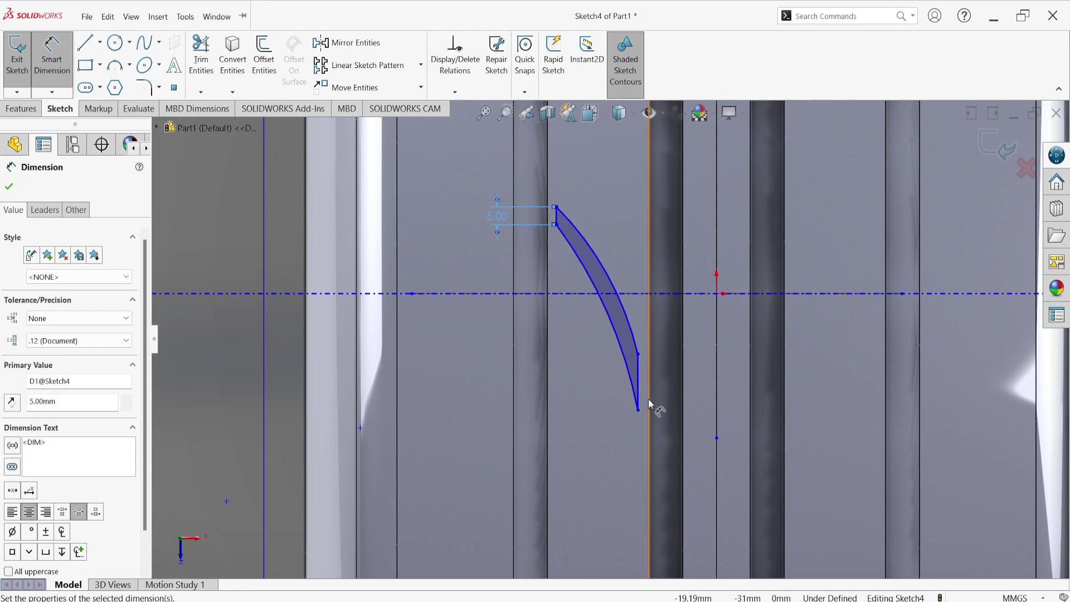
{"action": "scroll", "coordinate": [652, 410], "scroll_direction": "down", "scroll_amount": 2}
{"action": "left_click", "coordinate": [630, 363]}
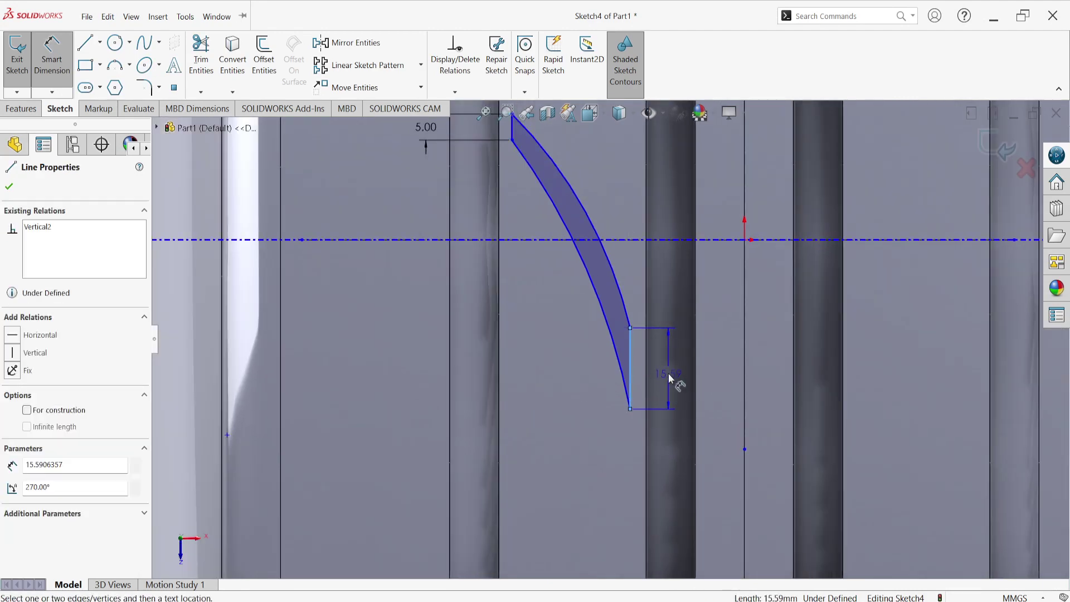
{"action": "left_click", "coordinate": [667, 370]}
{"action": "type", "text": "2"}
{"action": "key", "text": "Return"}
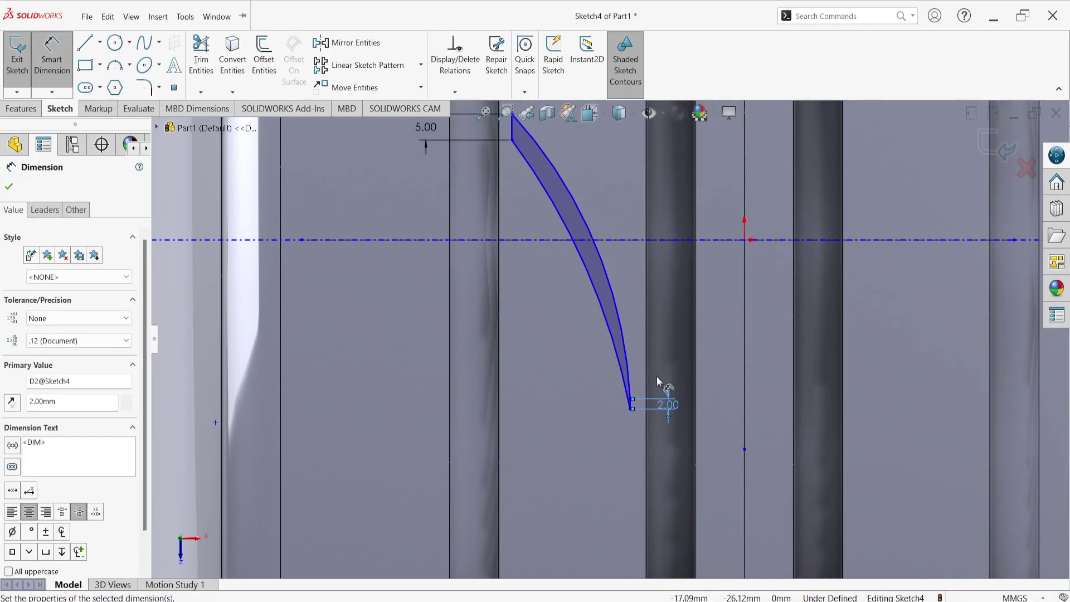
{"action": "scroll", "coordinate": [646, 399], "scroll_direction": "down", "scroll_amount": 1}
{"action": "scroll", "coordinate": [641, 394], "scroll_direction": "up", "scroll_amount": 1}
{"action": "scroll", "coordinate": [633, 382], "scroll_direction": "down", "scroll_amount": 1}
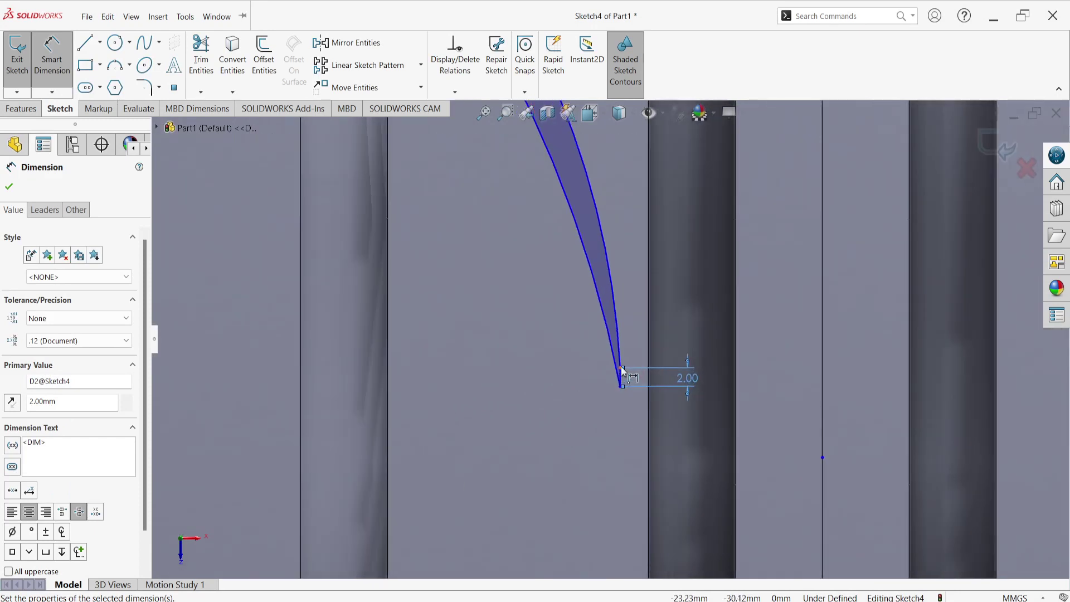
{"action": "scroll", "coordinate": [623, 370], "scroll_direction": "down", "scroll_amount": 2}
{"action": "scroll", "coordinate": [620, 376], "scroll_direction": "down", "scroll_amount": 1}
{"action": "scroll", "coordinate": [617, 382], "scroll_direction": "down", "scroll_amount": 1}
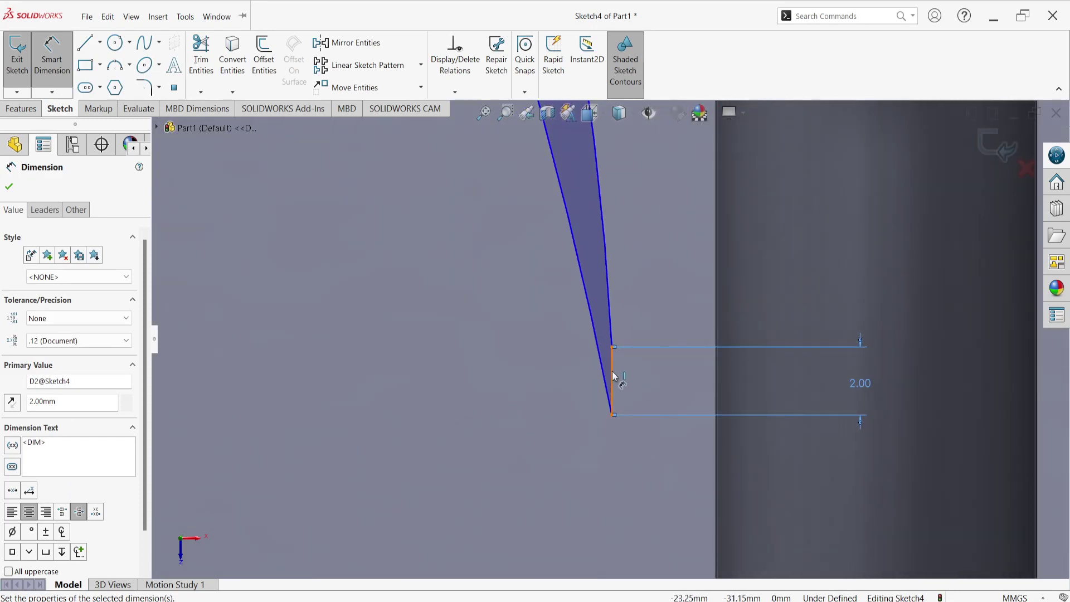
Add a 2 mm horizontal distance from the lower line to the reference edge
{"action": "left_click", "coordinate": [615, 377]}
{"action": "left_click", "coordinate": [717, 387]}
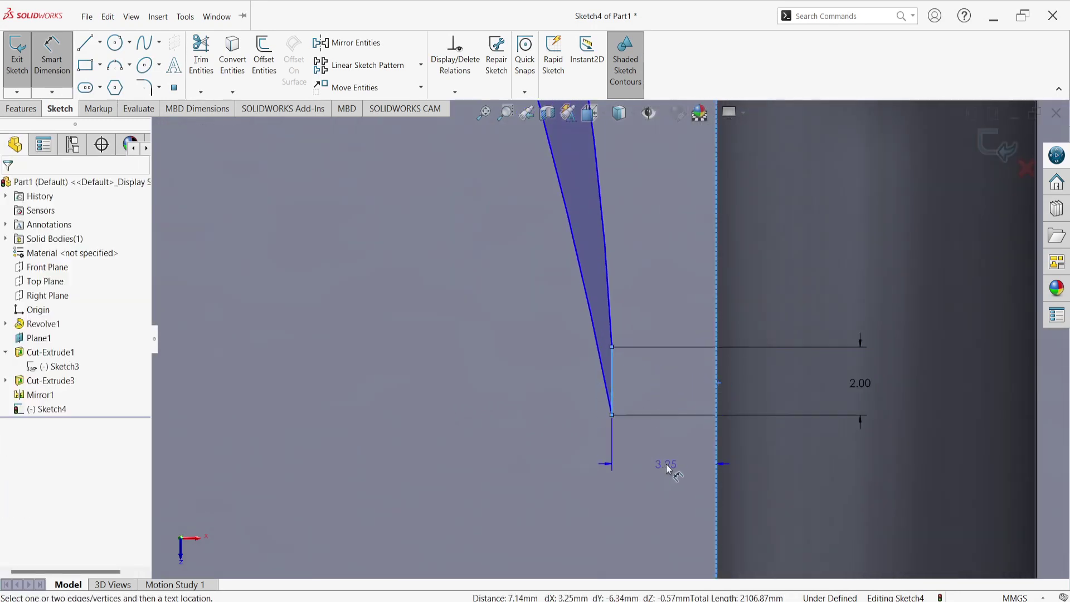
{"action": "left_click", "coordinate": [668, 468]}
{"action": "type", "text": "2"}
{"action": "key", "text": "Return"}
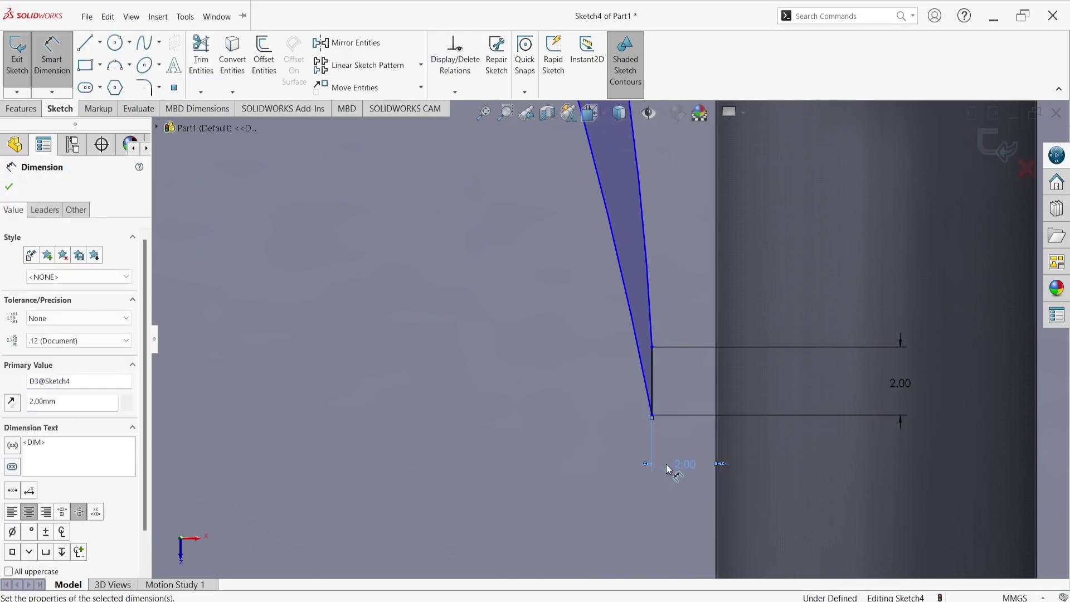
{"action": "scroll", "coordinate": [666, 464], "scroll_direction": "up", "scroll_amount": 1}
{"action": "scroll", "coordinate": [669, 465], "scroll_direction": "up", "scroll_amount": 1}
{"action": "scroll", "coordinate": [634, 363], "scroll_direction": "up", "scroll_amount": 3}
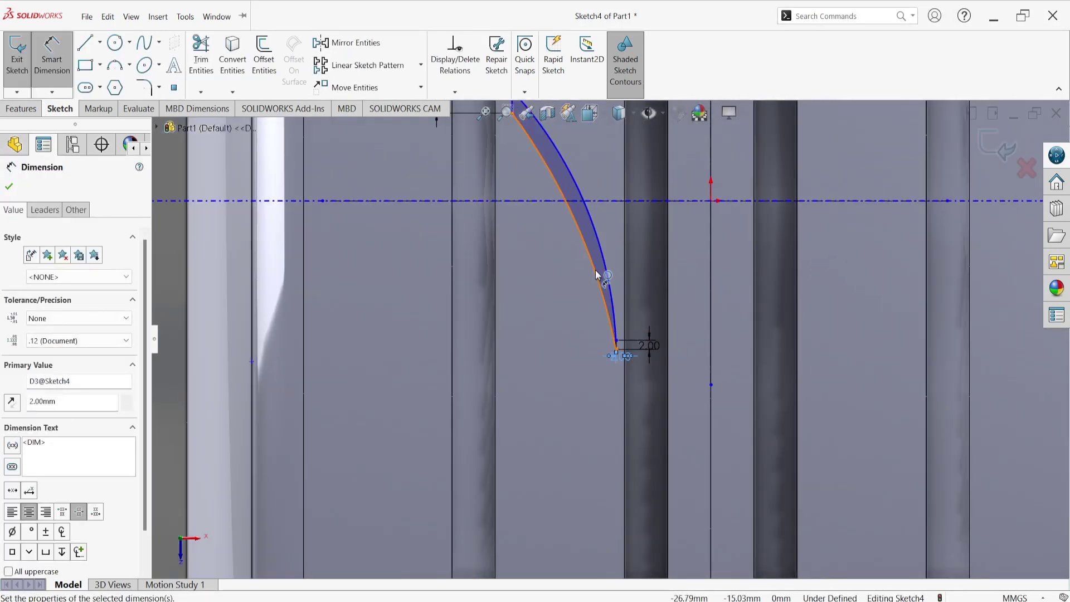
{"action": "scroll", "coordinate": [596, 274], "scroll_direction": "up", "scroll_amount": 2}
{"action": "scroll", "coordinate": [572, 216], "scroll_direction": "down", "scroll_amount": 2}
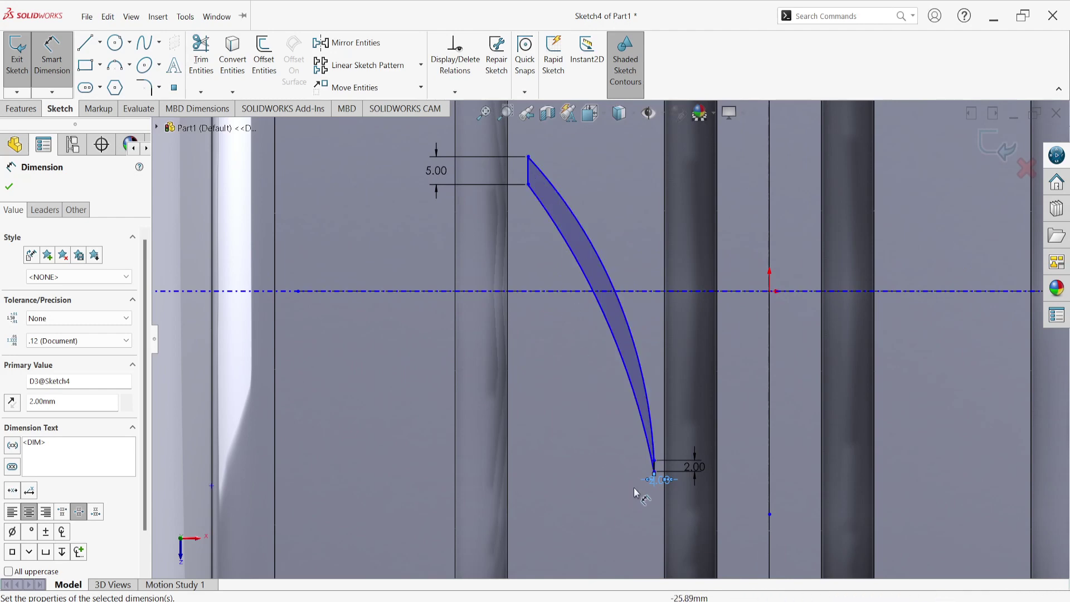
{"action": "scroll", "coordinate": [599, 304], "scroll_direction": "down", "scroll_amount": 2}
{"action": "scroll", "coordinate": [544, 210], "scroll_direction": "up", "scroll_amount": 2}
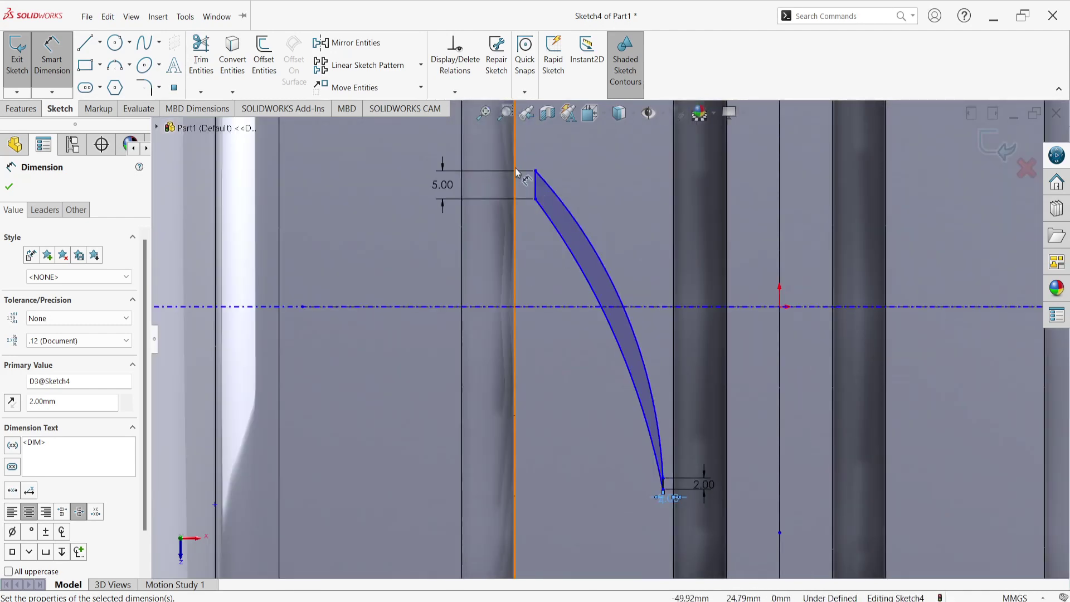
{"action": "scroll", "coordinate": [542, 199], "scroll_direction": "down", "scroll_amount": 2}
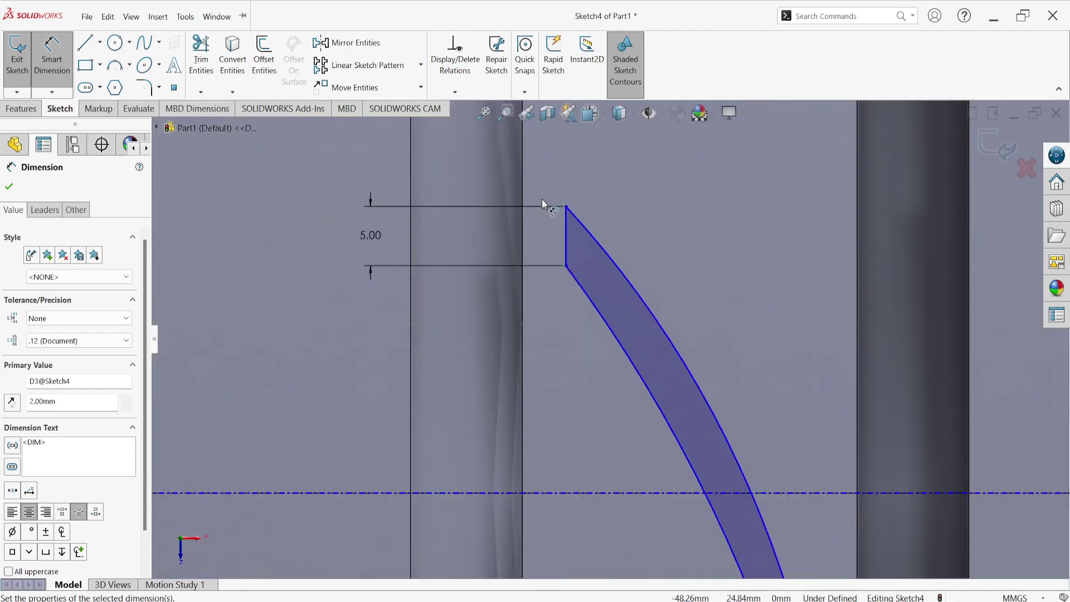
Dimension the upper line 2 mm from the vertical centerline
{"action": "left_click", "coordinate": [565, 229]}
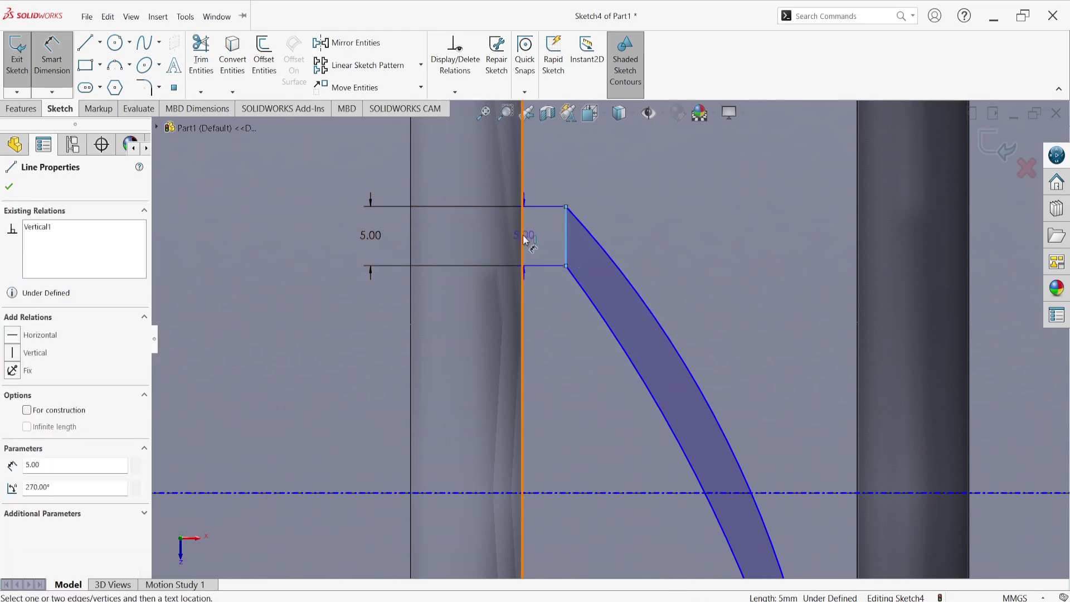
{"action": "left_click", "coordinate": [524, 241]}
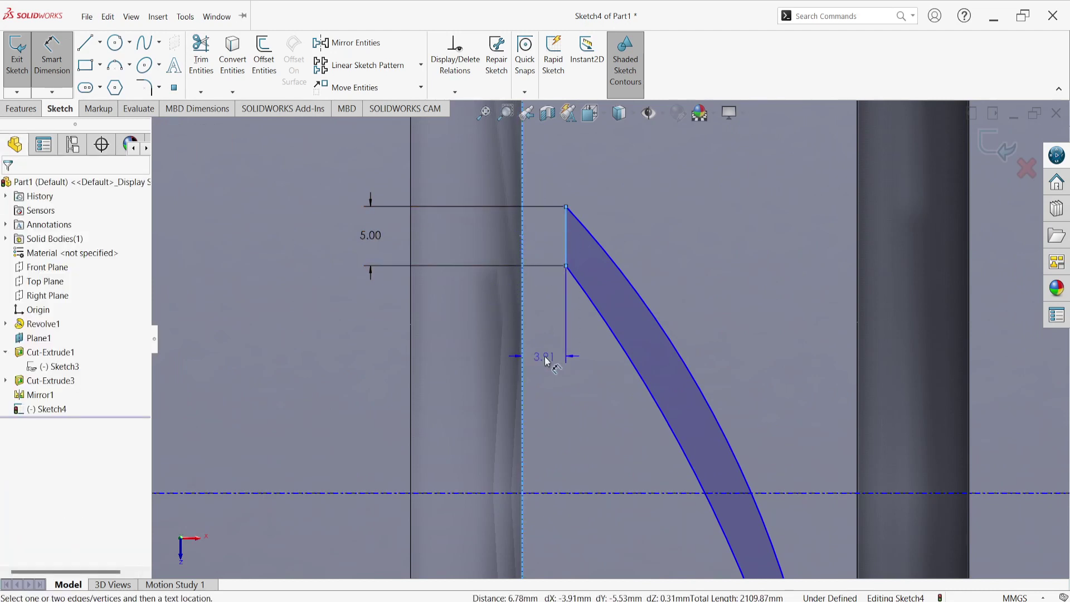
{"action": "left_click", "coordinate": [546, 361]}
{"action": "type", "text": "2"}
{"action": "key", "text": "Return"}
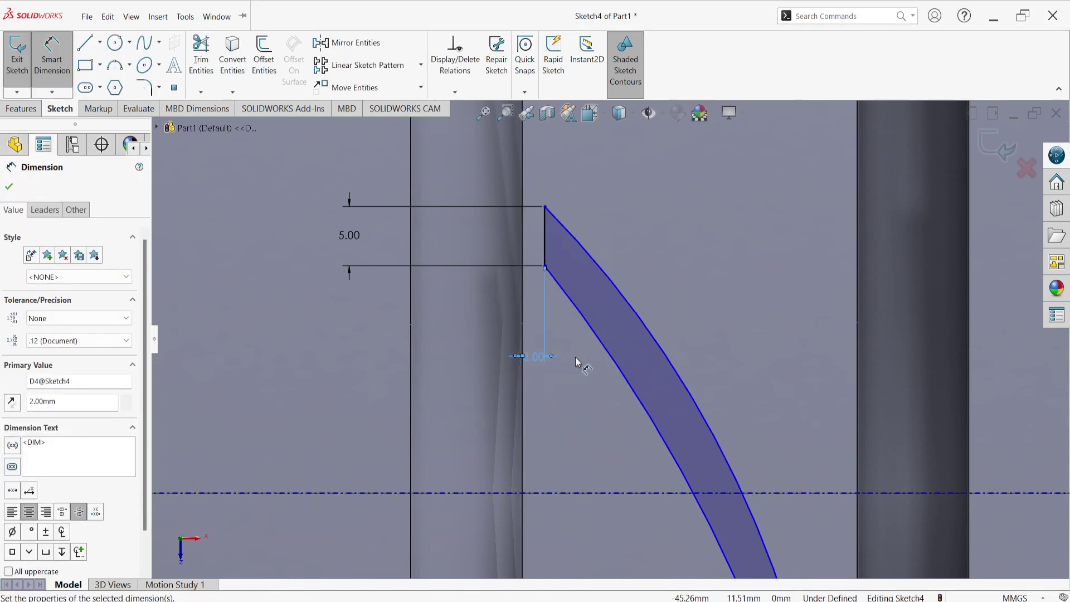
{"action": "scroll", "coordinate": [577, 360], "scroll_direction": "up", "scroll_amount": 2}
{"action": "scroll", "coordinate": [588, 357], "scroll_direction": "up", "scroll_amount": 2}
{"action": "scroll", "coordinate": [596, 384], "scroll_direction": "up", "scroll_amount": 2}
{"action": "scroll", "coordinate": [636, 487], "scroll_direction": "up", "scroll_amount": 1}
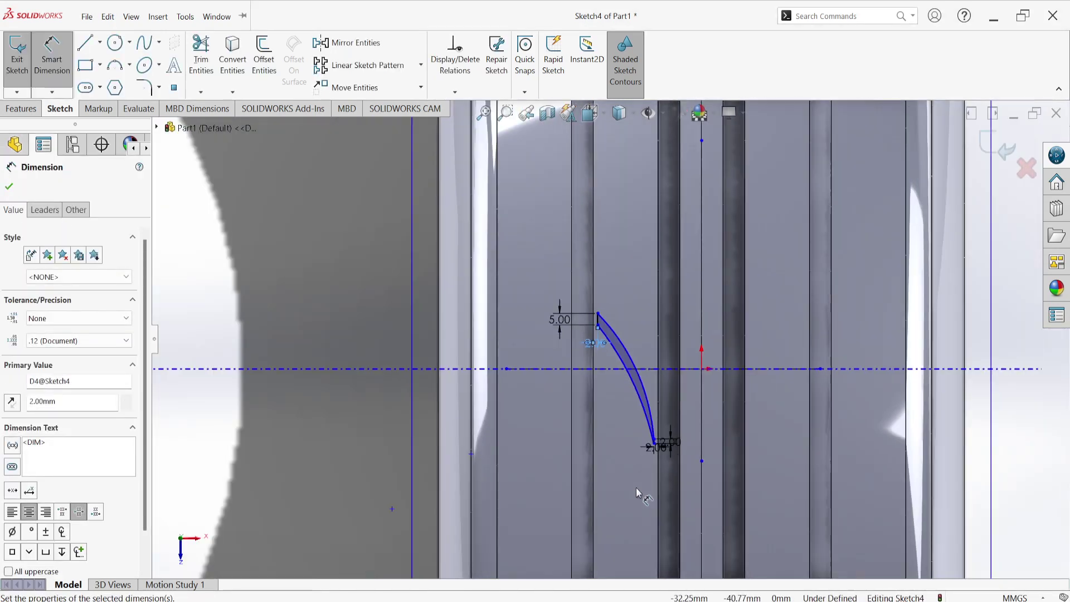
{"action": "scroll", "coordinate": [637, 487], "scroll_direction": "down", "scroll_amount": 1}
{"action": "scroll", "coordinate": [640, 470], "scroll_direction": "down", "scroll_amount": 2}
{"action": "scroll", "coordinate": [580, 277], "scroll_direction": "down", "scroll_amount": 1}
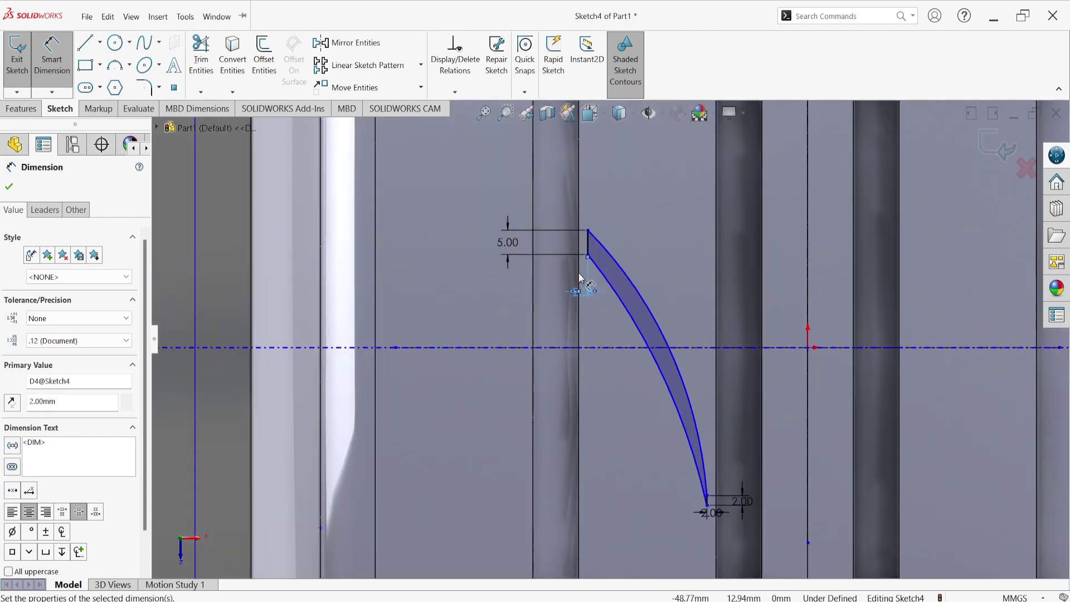
{"action": "scroll", "coordinate": [580, 277], "scroll_direction": "down", "scroll_amount": 1}
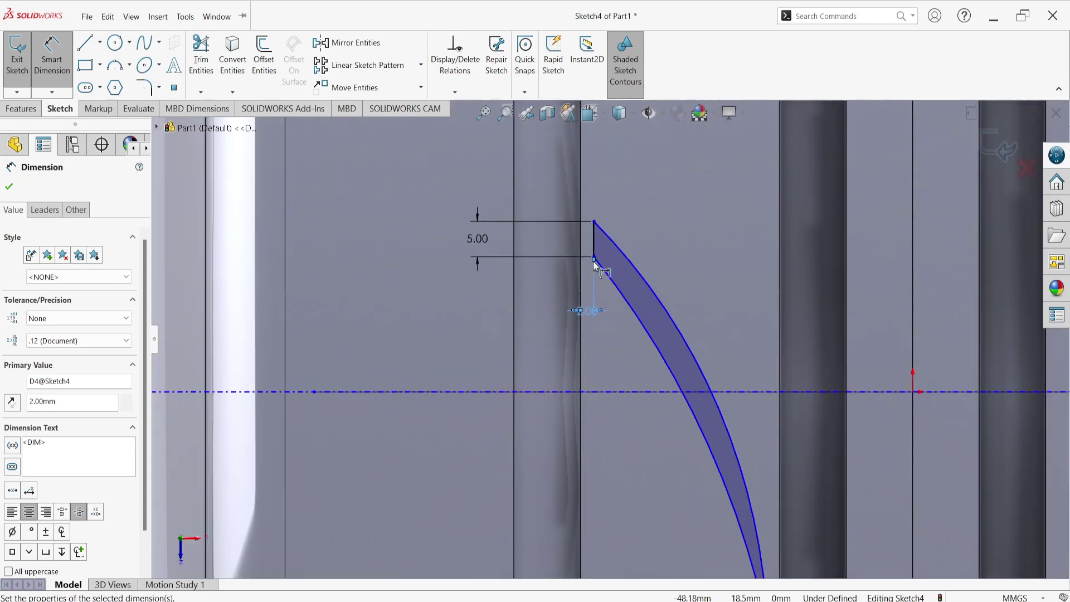
{"action": "scroll", "coordinate": [594, 270], "scroll_direction": "down", "scroll_amount": 2}
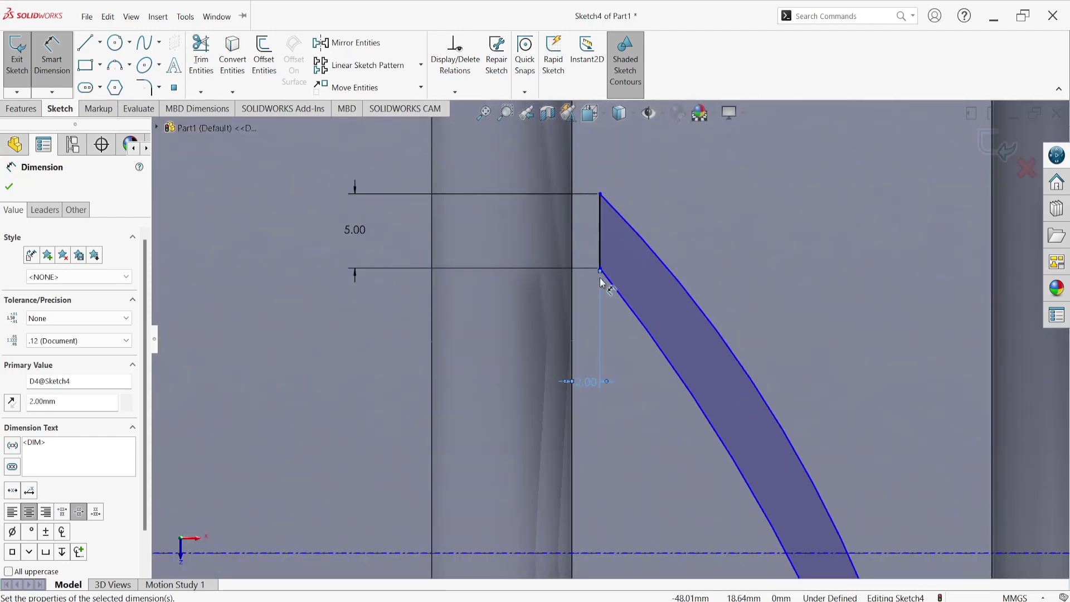
Dimension the blade's upper endpoint 15 from the horizontal centreline
{"action": "left_click", "coordinate": [602, 270]}
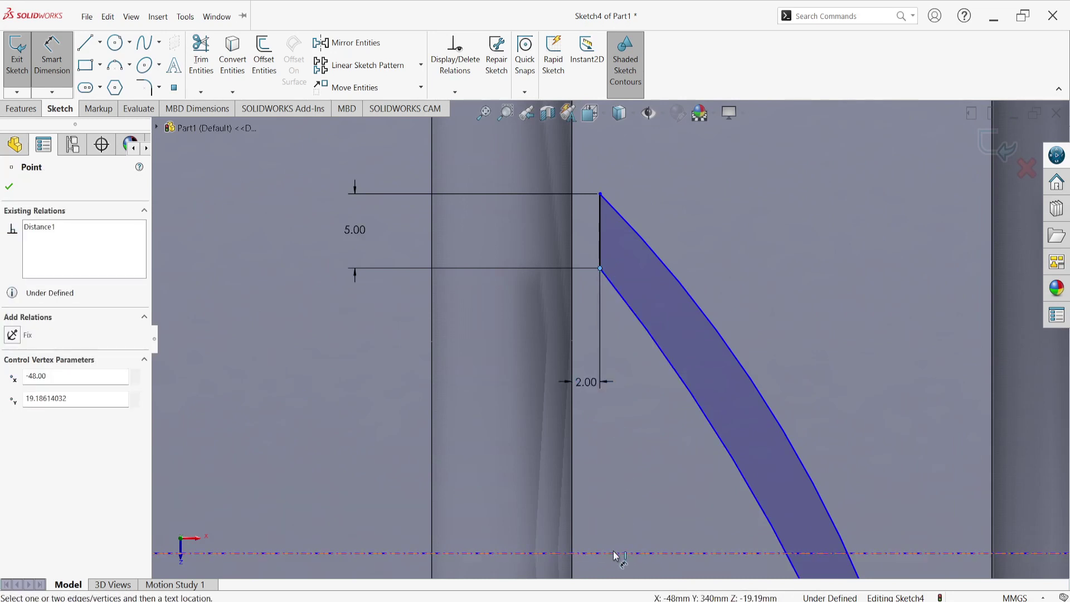
{"action": "mouse_move", "coordinate": [614, 554]}
{"action": "left_mouse_down"}
{"action": "mouse_move", "coordinate": [509, 447]}
{"action": "mouse_move", "coordinate": [497, 417]}
{"action": "left_mouse_up"}
{"action": "double_click", "coordinate": [497, 417]}
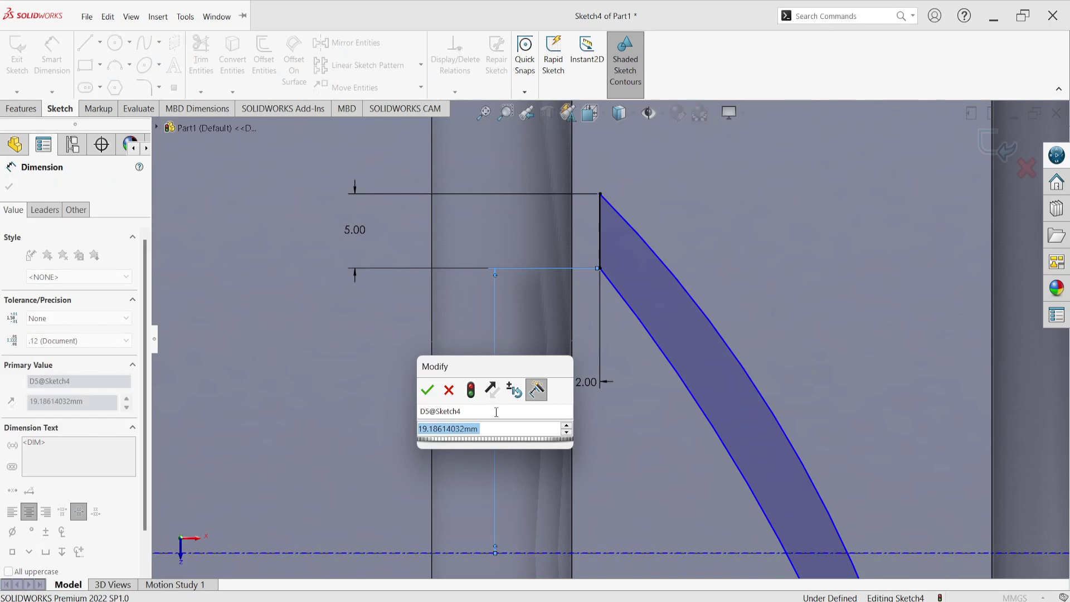
{"action": "type", "text": "15"}
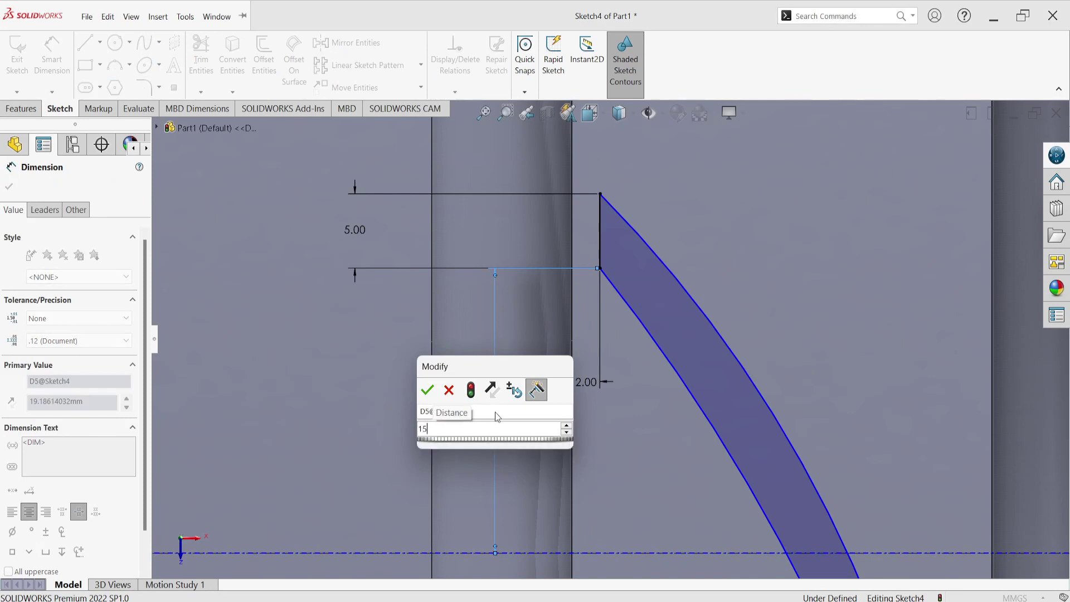
{"action": "key", "text": "Return"}
{"action": "scroll", "coordinate": [508, 412], "scroll_direction": "down", "scroll_amount": 3}
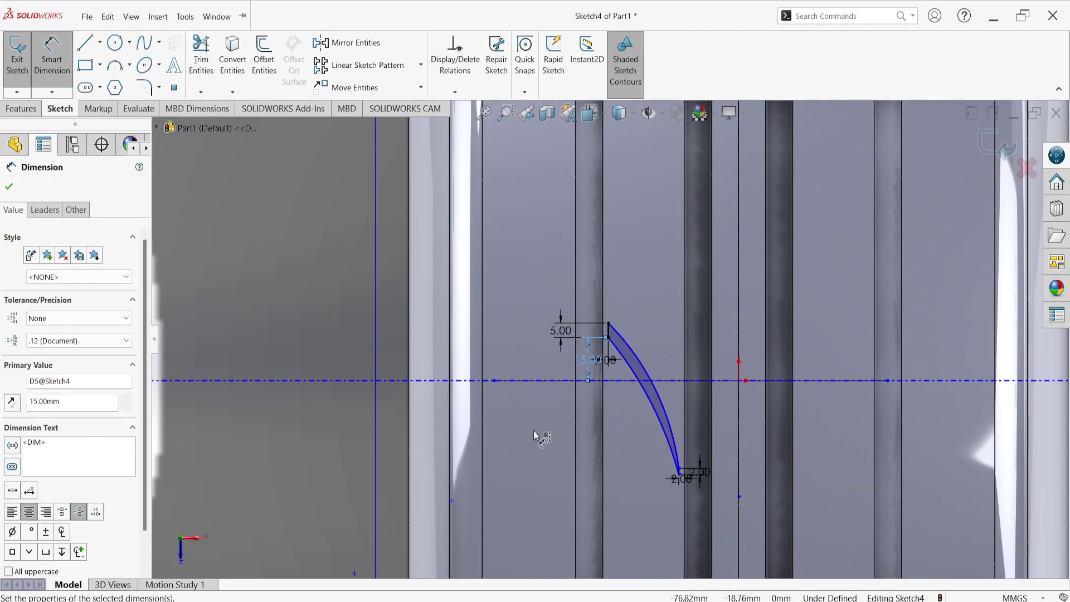
{"action": "scroll", "coordinate": [678, 408], "scroll_direction": "down", "scroll_amount": 3}
{"action": "scroll", "coordinate": [647, 511], "scroll_direction": "down", "scroll_amount": 3}
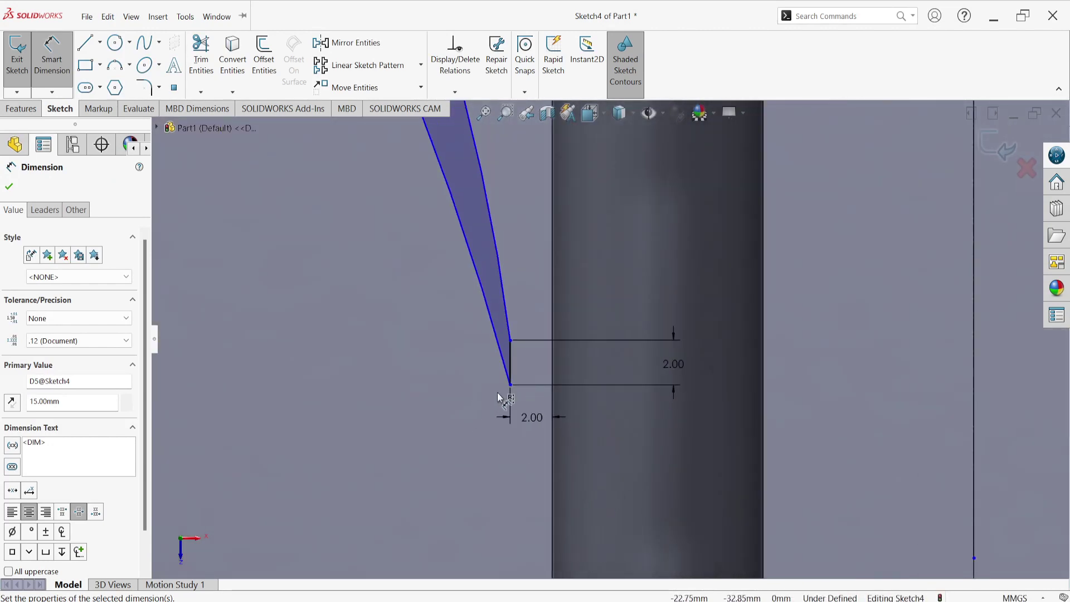
Dimension the blade's lower tip 25 from the horizontal centreline
{"action": "left_click", "coordinate": [511, 385]}
{"action": "scroll", "coordinate": [457, 384], "scroll_direction": "up", "scroll_amount": 3}
{"action": "scroll", "coordinate": [521, 282], "scroll_direction": "up", "scroll_amount": 2}
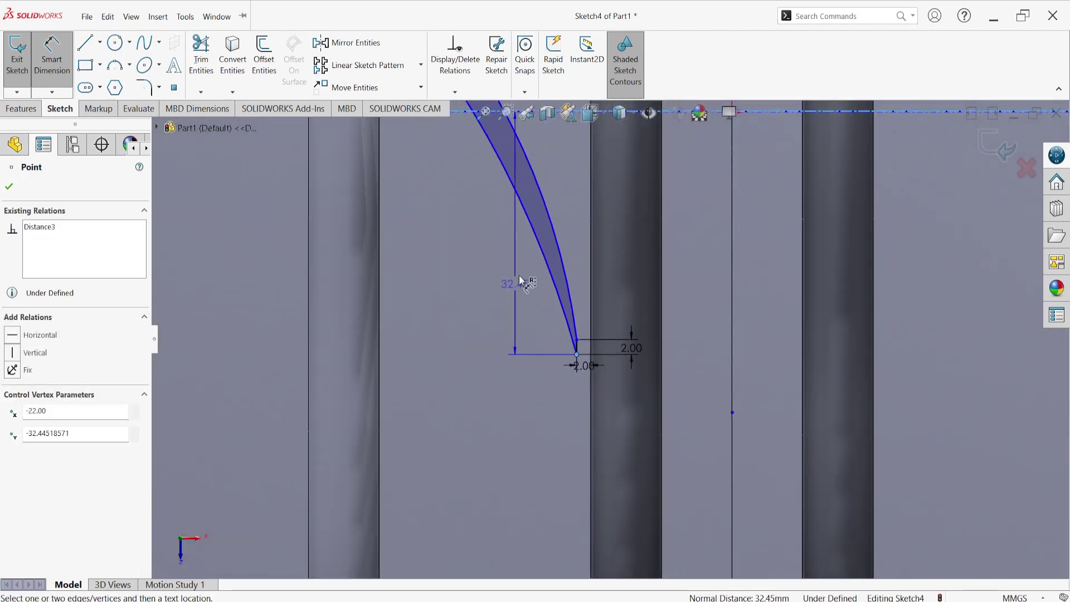
{"action": "scroll", "coordinate": [556, 231], "scroll_direction": "up", "scroll_amount": 2}
{"action": "scroll", "coordinate": [557, 278], "scroll_direction": "up", "scroll_amount": 2}
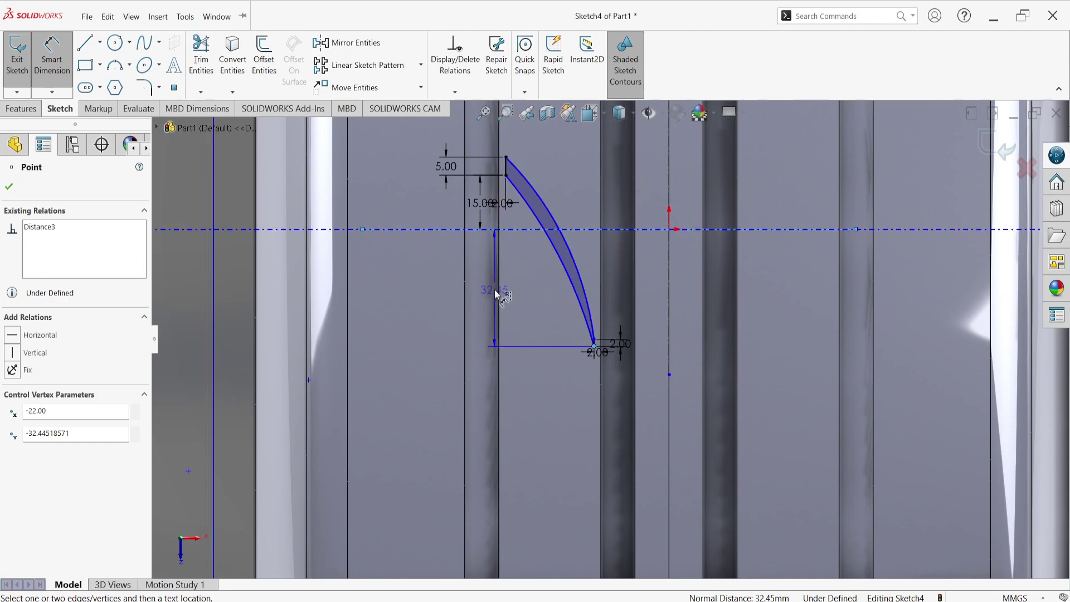
{"action": "scroll", "coordinate": [498, 294], "scroll_direction": "down", "scroll_amount": 2}
{"action": "scroll", "coordinate": [529, 320], "scroll_direction": "down", "scroll_amount": 2}
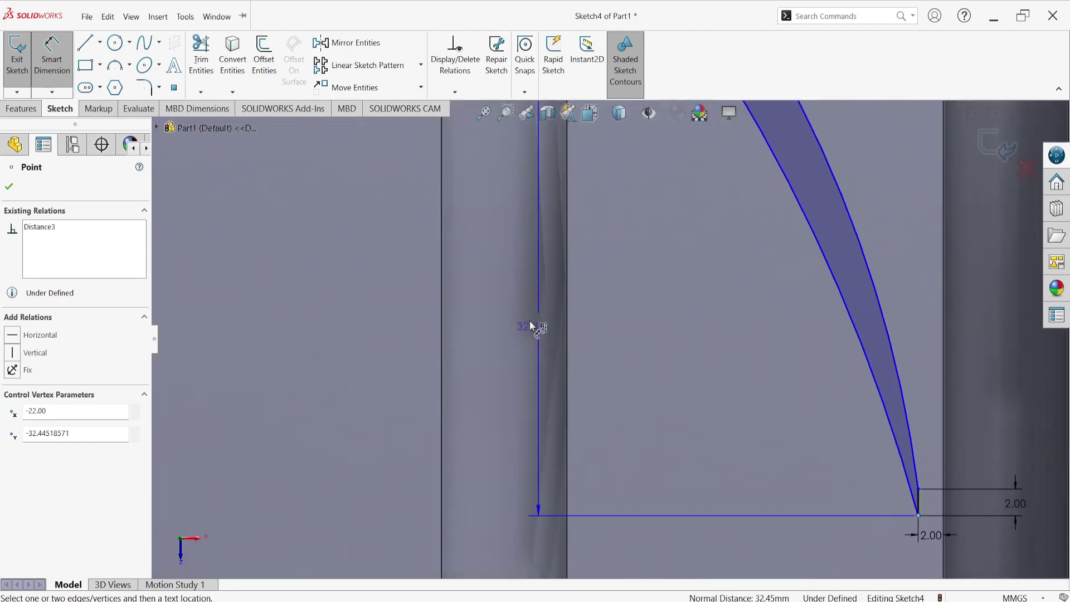
{"action": "scroll", "coordinate": [536, 326], "scroll_direction": "down", "scroll_amount": 1}
{"action": "left_click", "coordinate": [538, 330]}
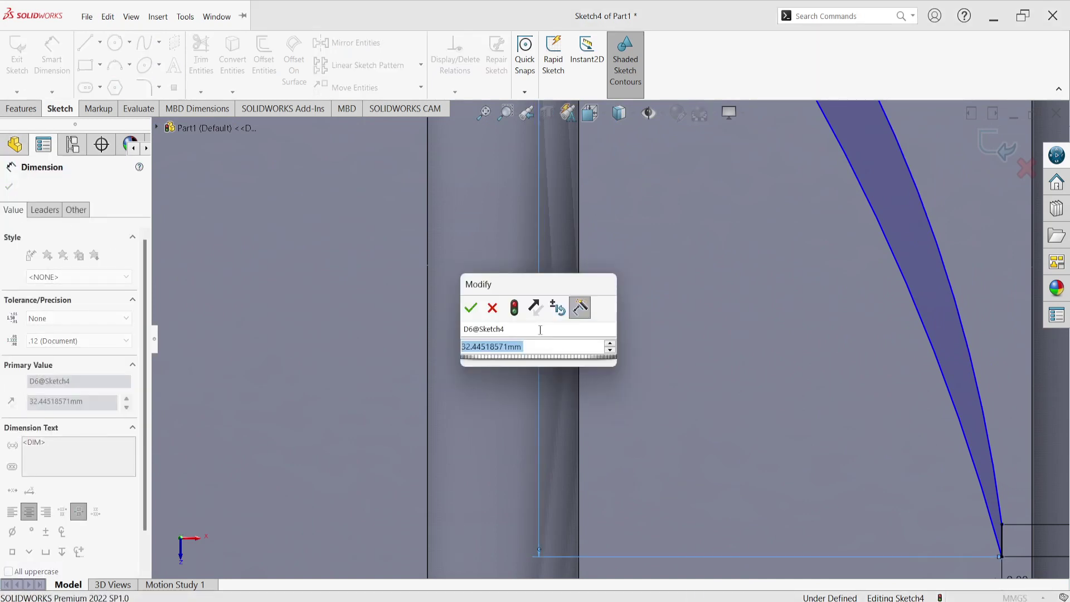
{"action": "type", "text": "25"}
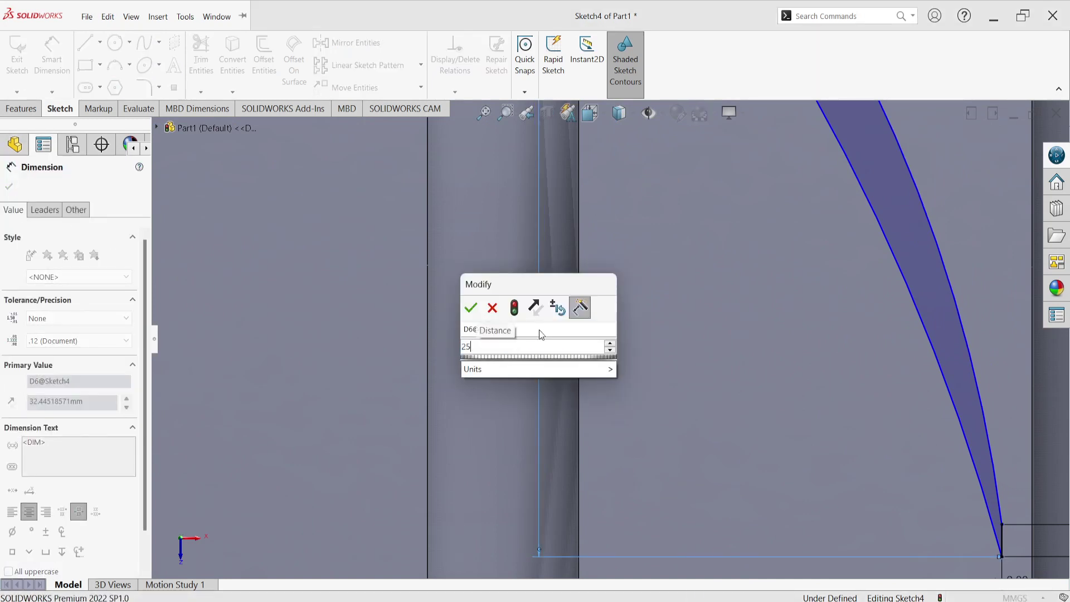
{"action": "key", "text": "Return"}
{"action": "scroll", "coordinate": [539, 329], "scroll_direction": "up", "scroll_amount": 3}
{"action": "scroll", "coordinate": [539, 330], "scroll_direction": "up", "scroll_amount": 2}
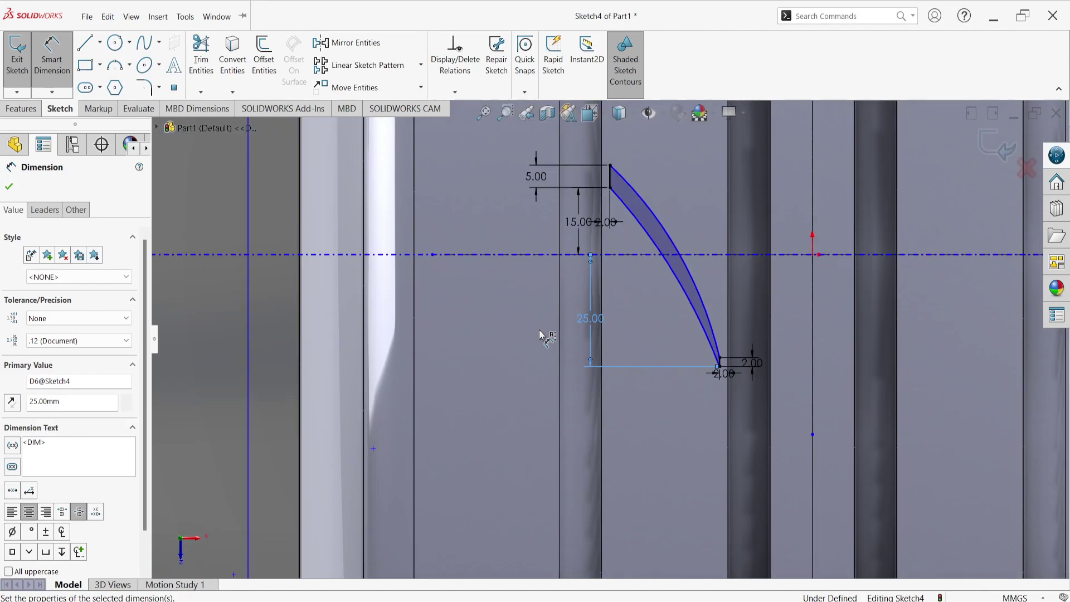
{"action": "scroll", "coordinate": [540, 329], "scroll_direction": "up", "scroll_amount": 1}
{"action": "scroll", "coordinate": [616, 303], "scroll_direction": "up", "scroll_amount": 2}
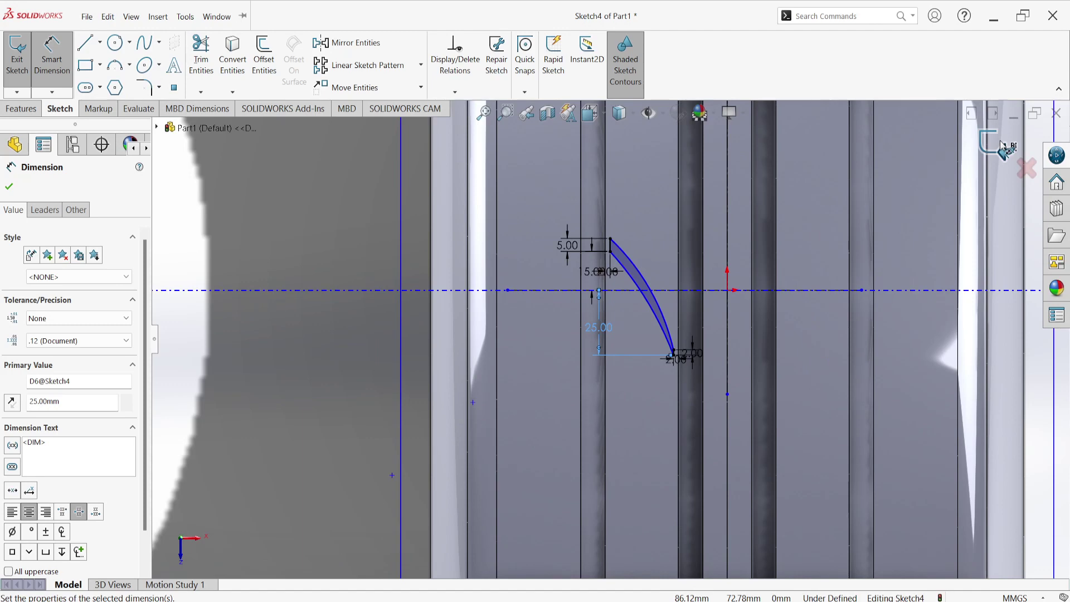
{"action": "left_click", "coordinate": [7, 186]}
Mirror the window-selected blade profile about the vertical centreline
{"action": "scroll", "coordinate": [797, 315], "scroll_direction": "down", "scroll_amount": 3}
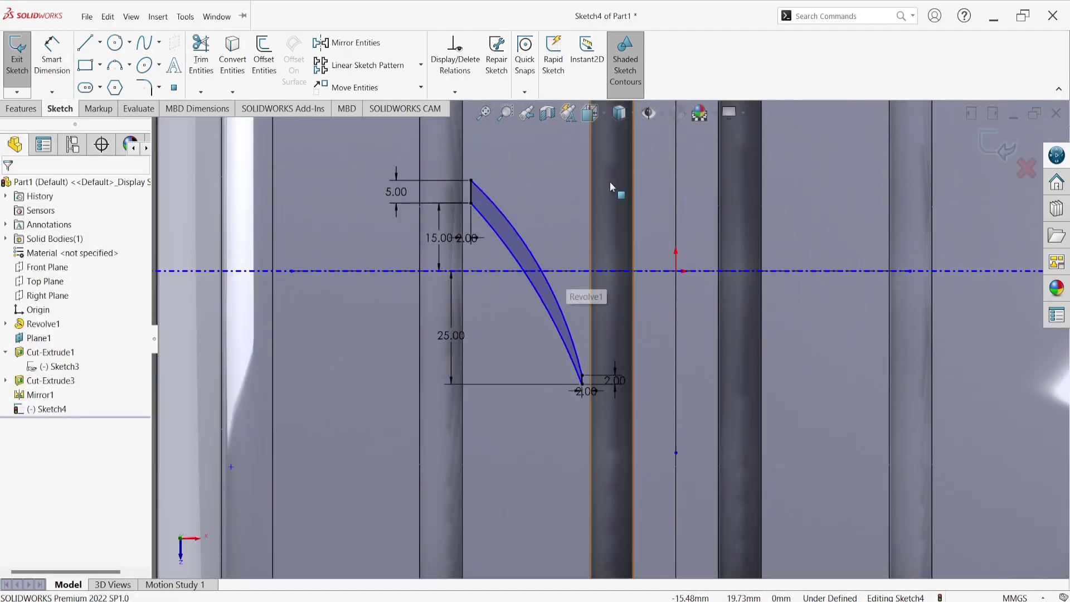
{"action": "mouse_move", "coordinate": [611, 164]}
{"action": "left_mouse_down"}
{"action": "mouse_move", "coordinate": [440, 412]}
{"action": "mouse_move", "coordinate": [400, 443]}
{"action": "left_mouse_up"}
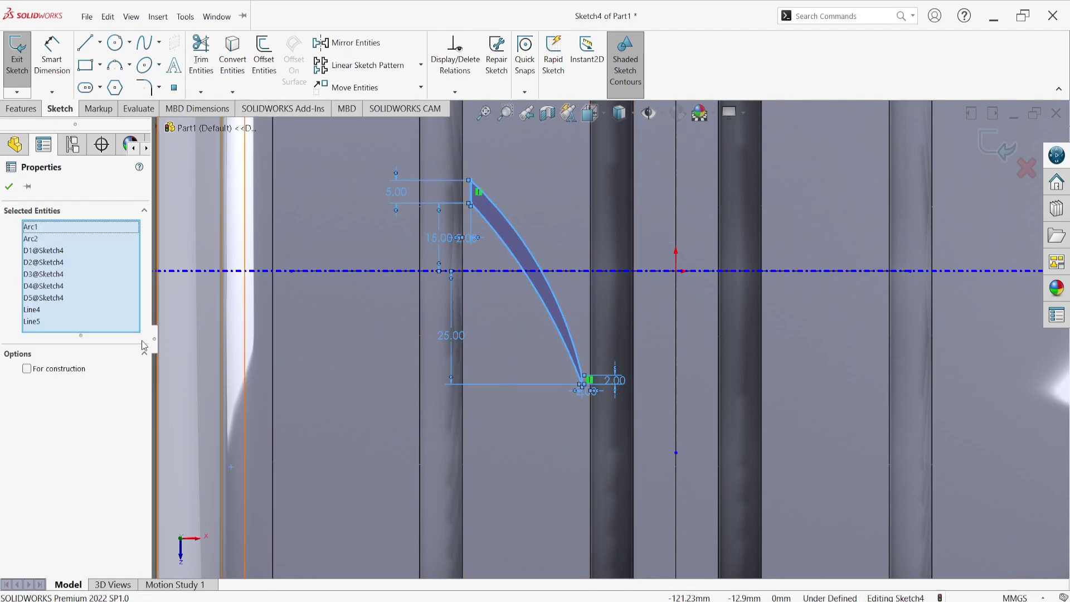
{"action": "left_click", "coordinate": [353, 43]}
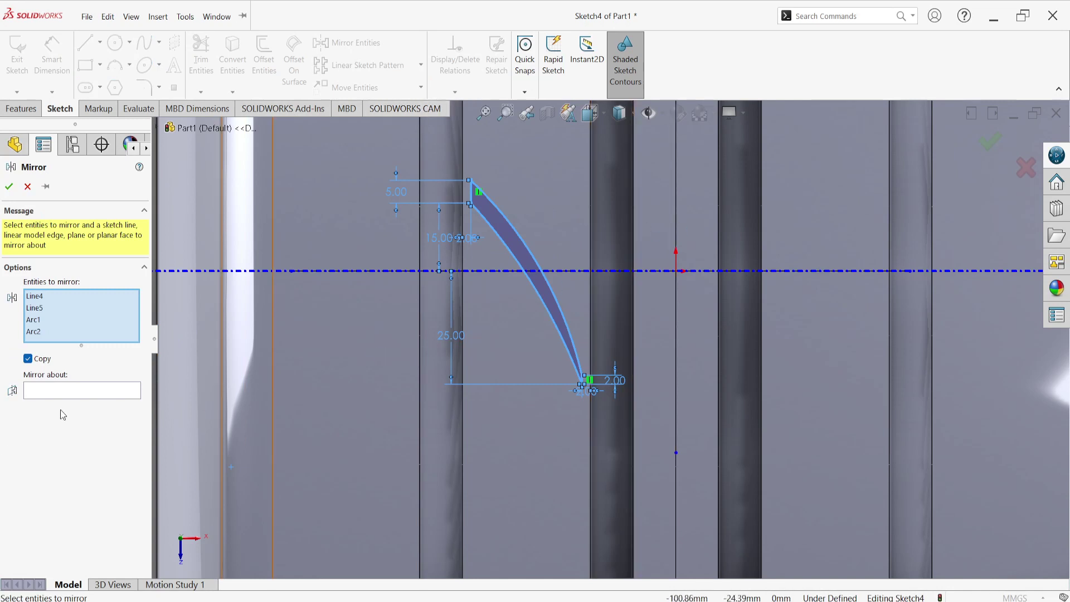
{"action": "left_click", "coordinate": [65, 391]}
{"action": "left_click", "coordinate": [677, 173]}
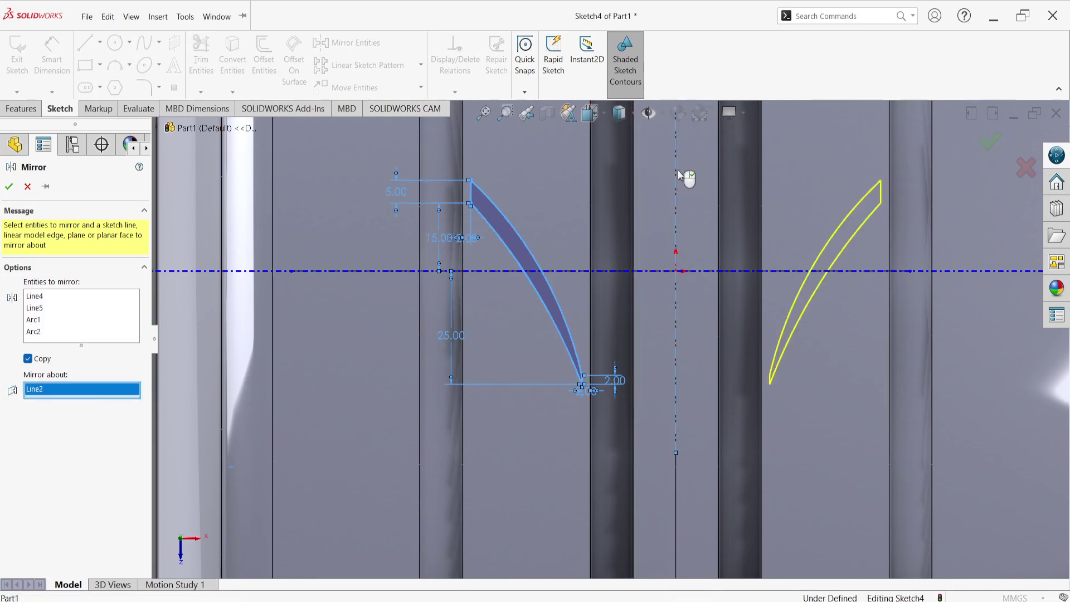
{"action": "left_click", "coordinate": [9, 187]}
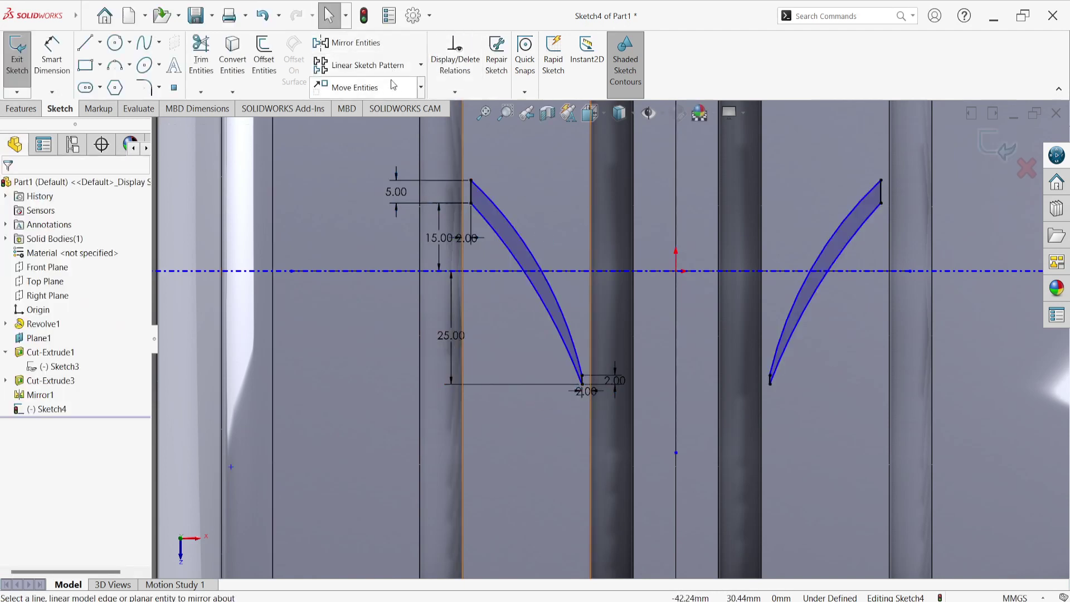
Copy the left blade further left, keeping its lower tip at the same height
{"action": "left_click", "coordinate": [420, 88]}
{"action": "left_click", "coordinate": [378, 123]}
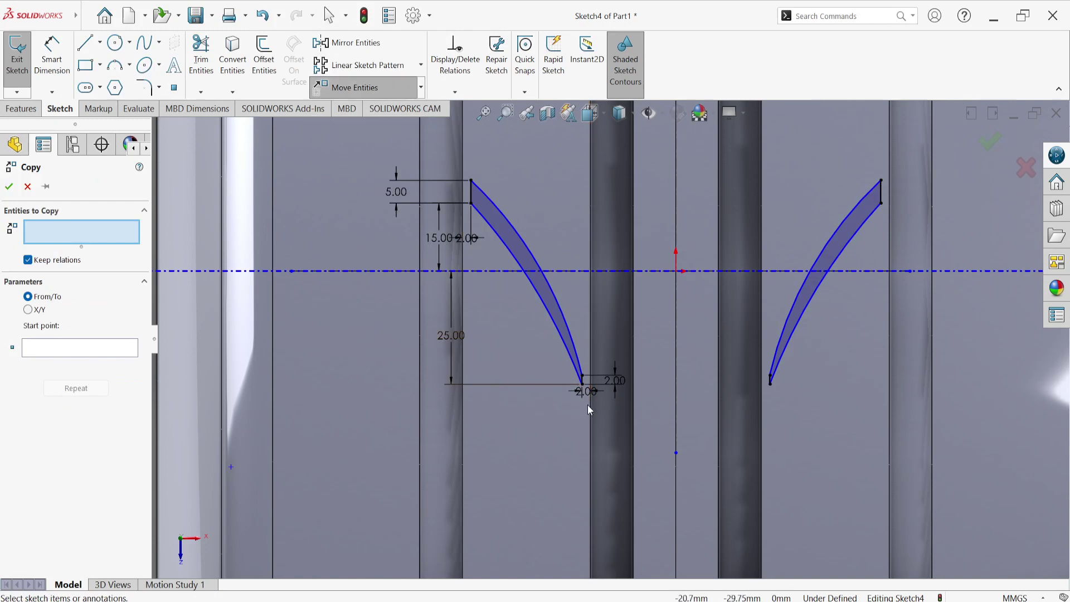
{"action": "left_click", "coordinate": [521, 258]}
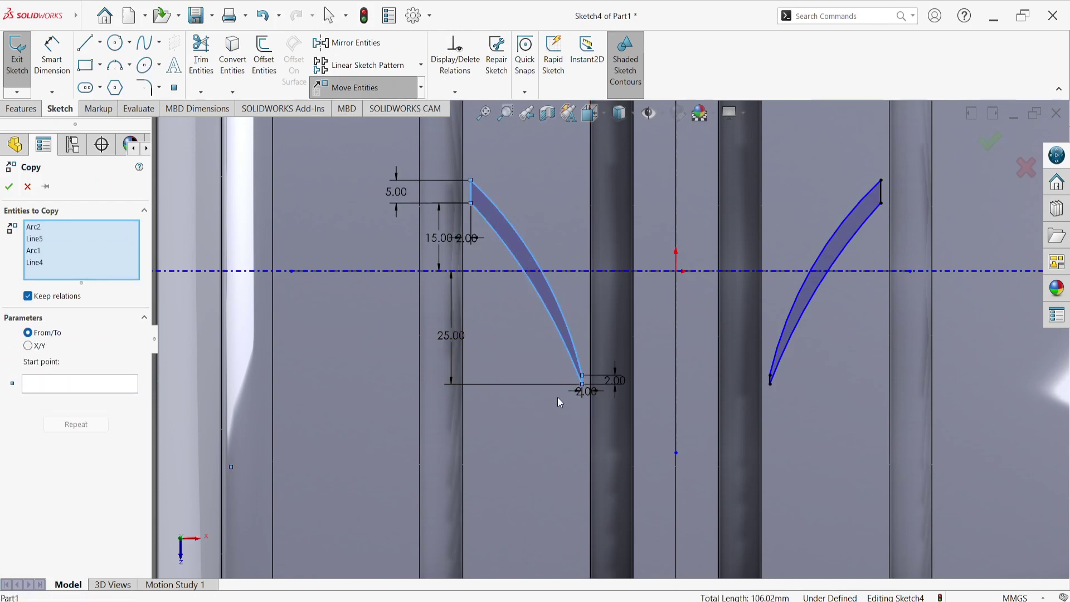
{"action": "left_click", "coordinate": [128, 385]}
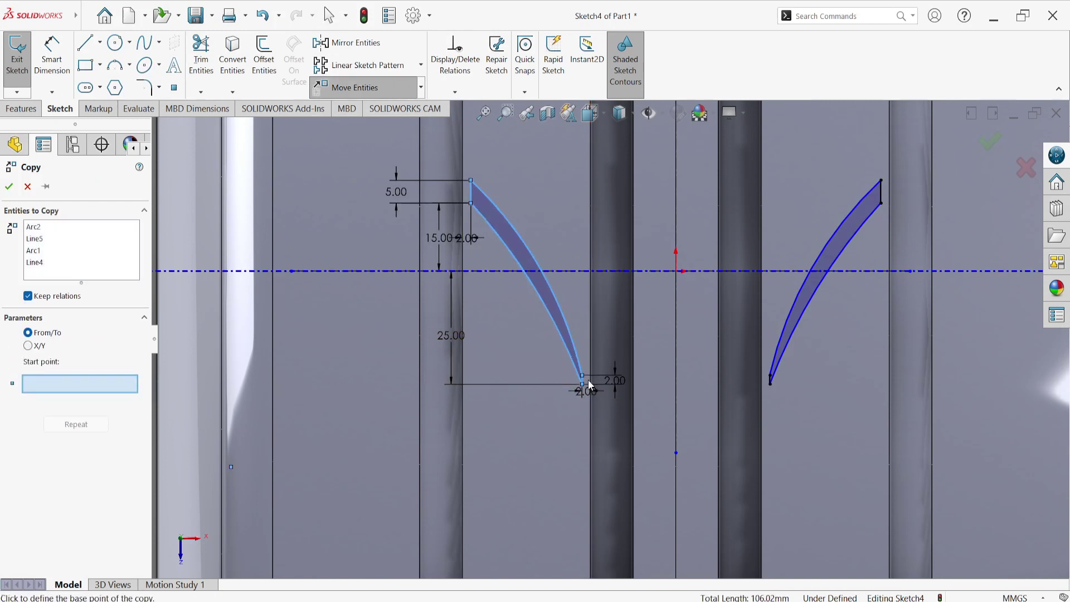
{"action": "scroll", "coordinate": [590, 385], "scroll_direction": "down", "scroll_amount": 3}
{"action": "scroll", "coordinate": [623, 320], "scroll_direction": "down", "scroll_amount": 3}
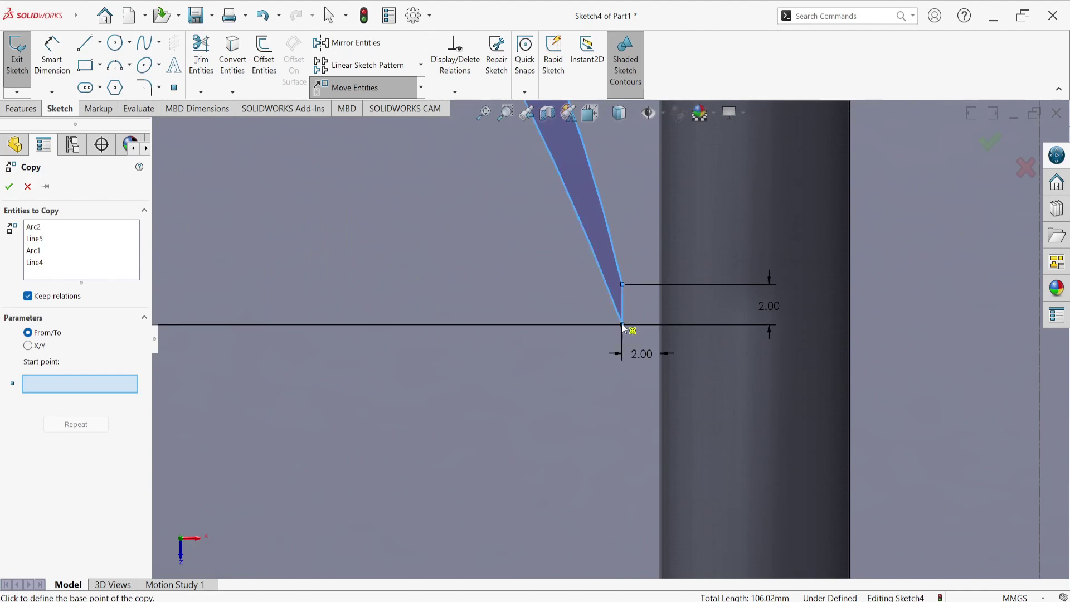
{"action": "left_click", "coordinate": [622, 327]}
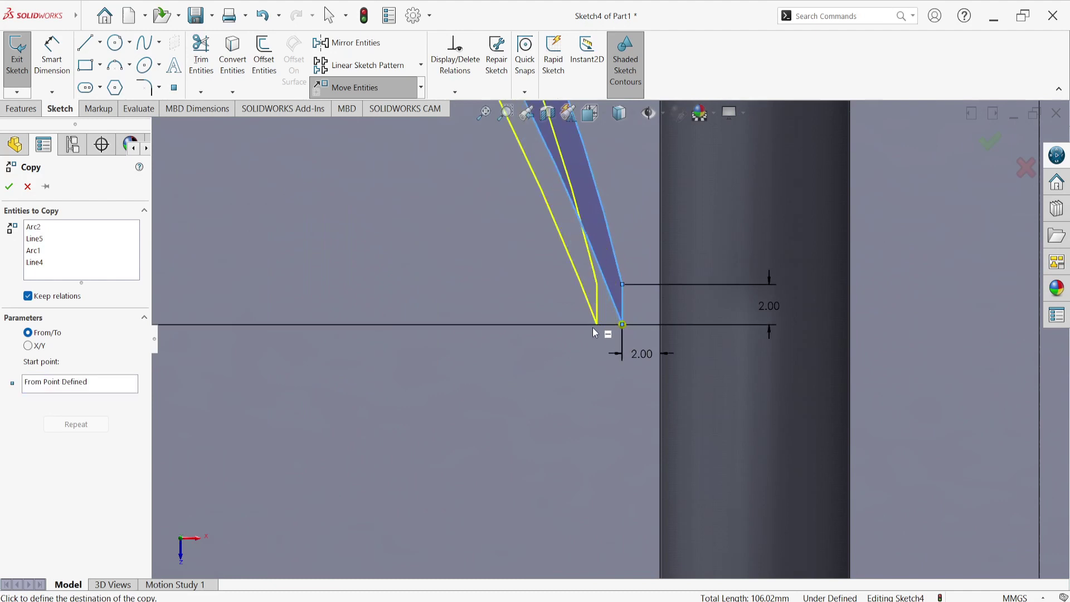
{"action": "scroll", "coordinate": [379, 330], "scroll_direction": "up", "scroll_amount": 3}
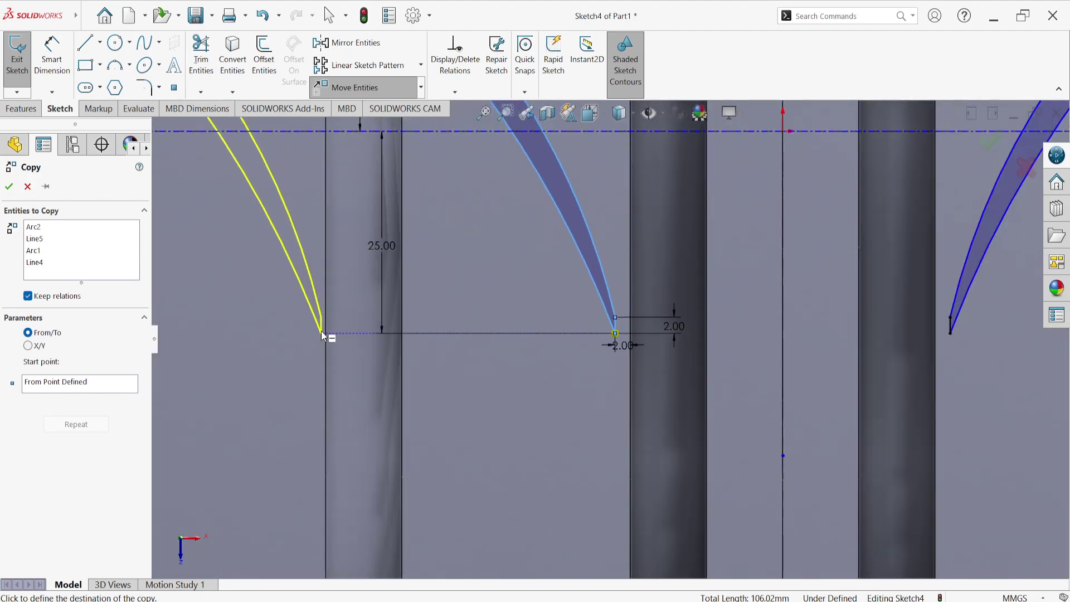
{"action": "scroll", "coordinate": [357, 333], "scroll_direction": "up", "scroll_amount": 2}
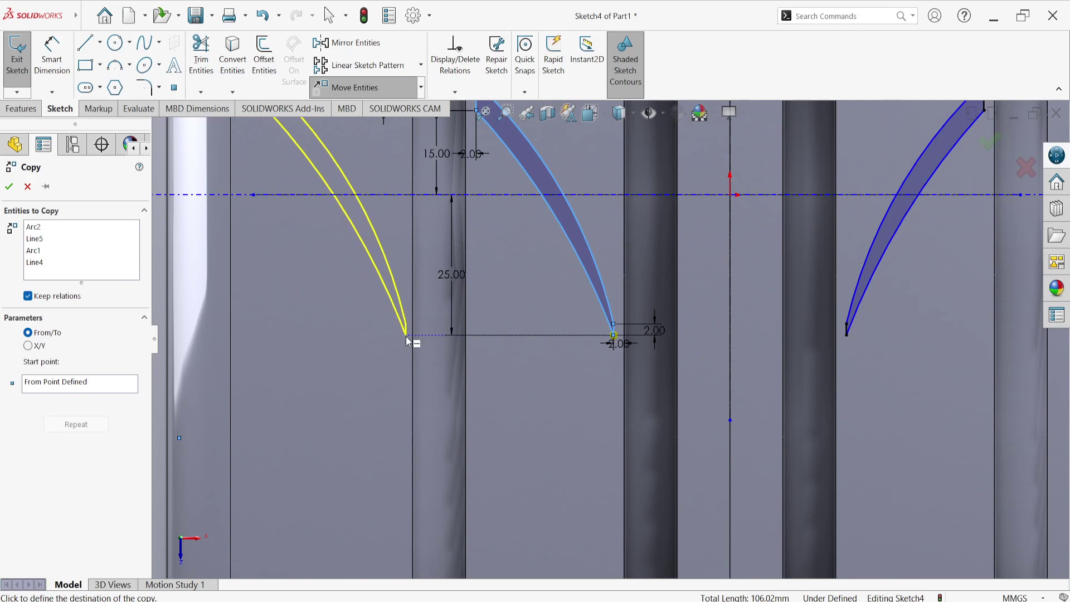
{"action": "scroll", "coordinate": [408, 341], "scroll_direction": "up", "scroll_amount": 2}
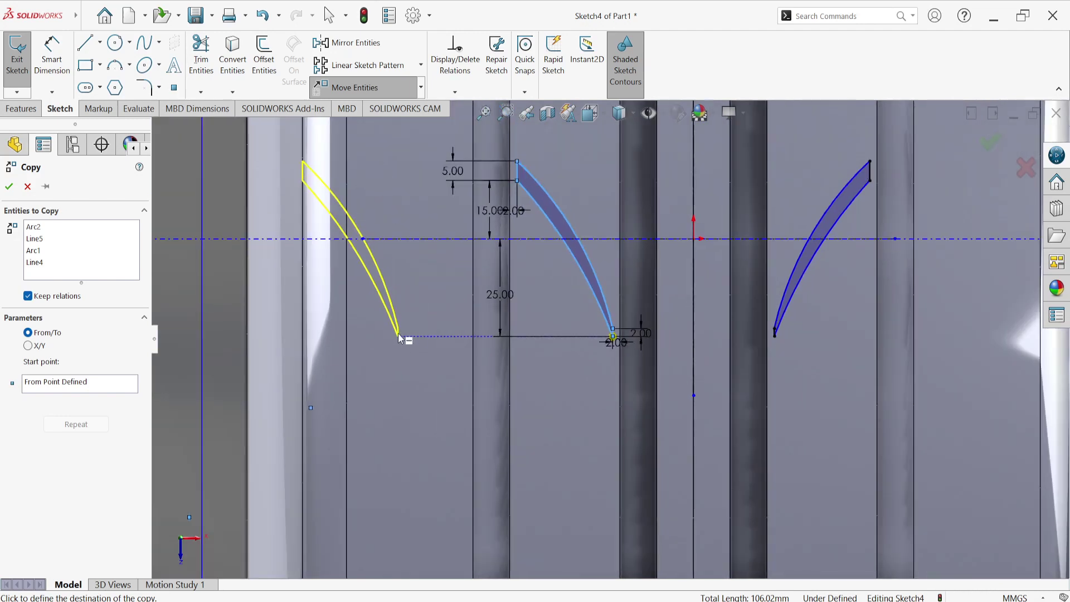
{"action": "left_click", "coordinate": [461, 336]}
{"action": "scroll", "coordinate": [660, 339], "scroll_direction": "up", "scroll_amount": 3}
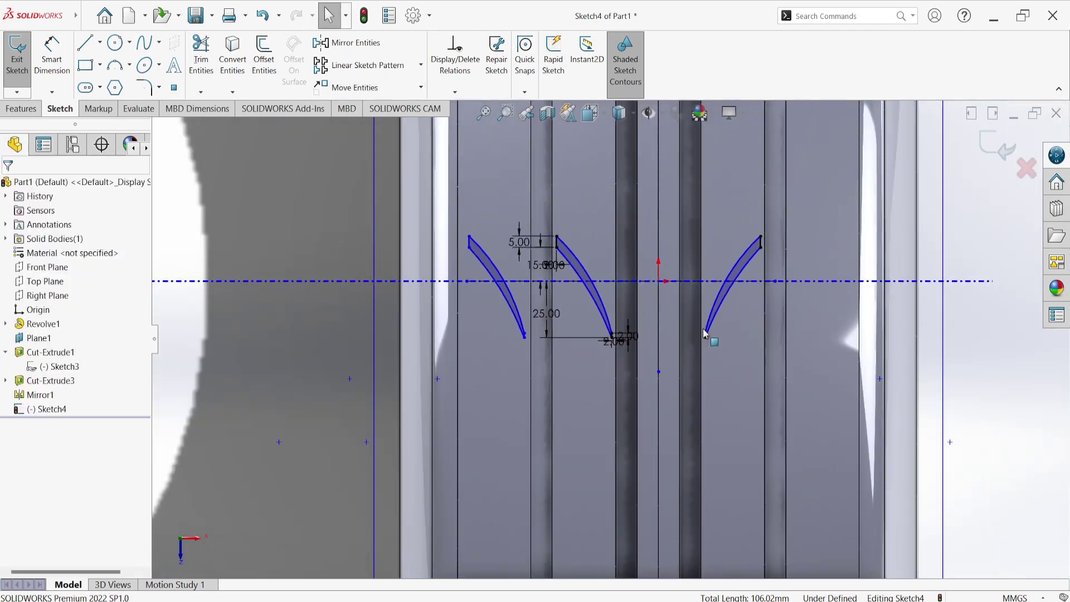
Copy the right blade outline to its right, based on its lower endpoint
{"action": "left_click", "coordinate": [421, 69]}
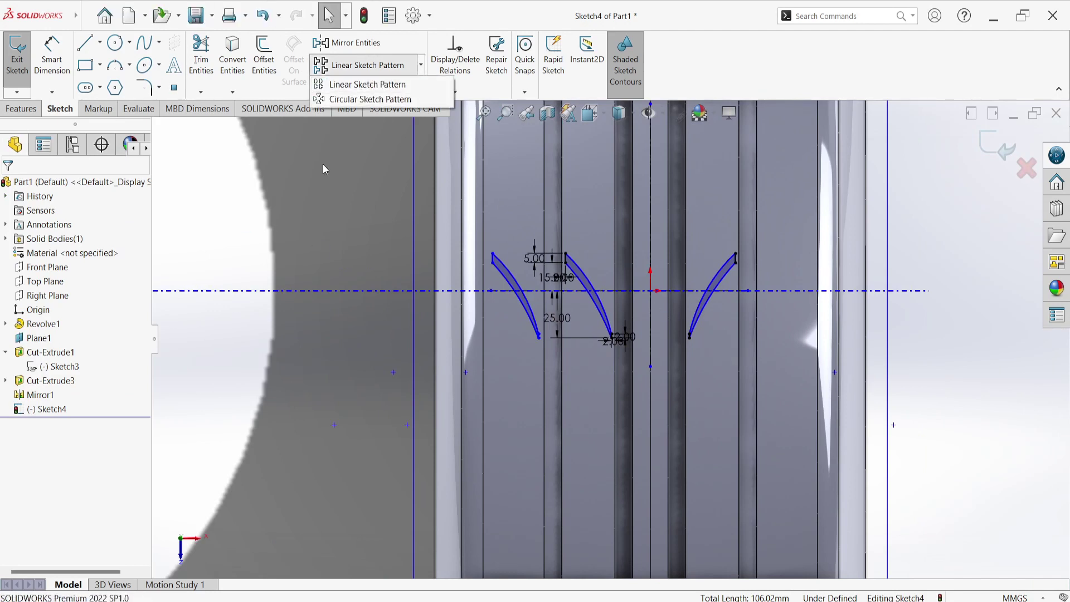
{"action": "right_click", "coordinate": [322, 163]}
{"action": "left_click", "coordinate": [421, 89]}
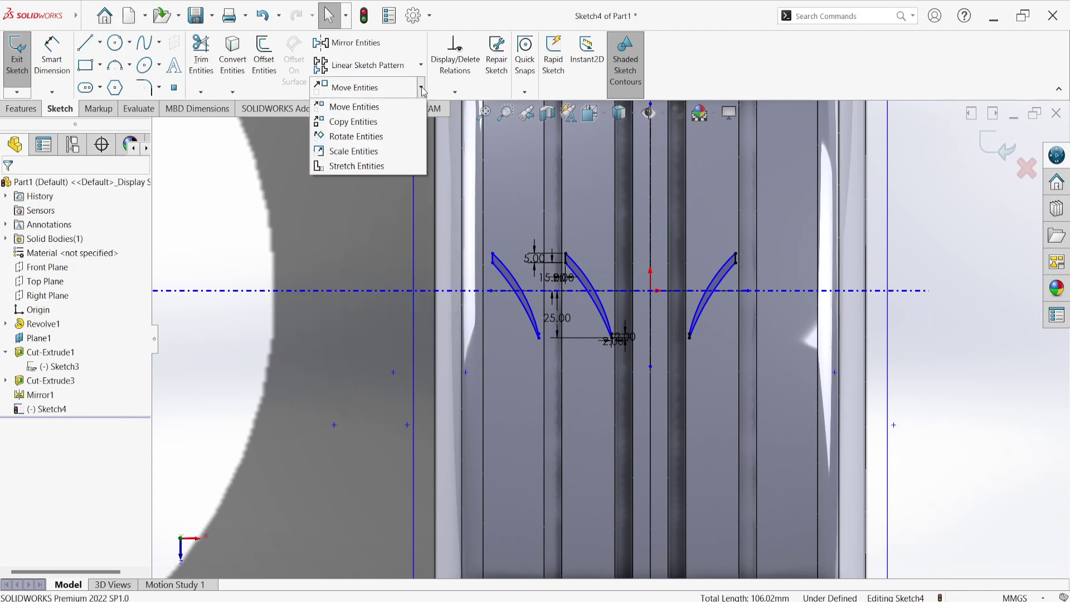
{"action": "left_click", "coordinate": [353, 122]}
{"action": "scroll", "coordinate": [727, 309], "scroll_direction": "down", "scroll_amount": 5}
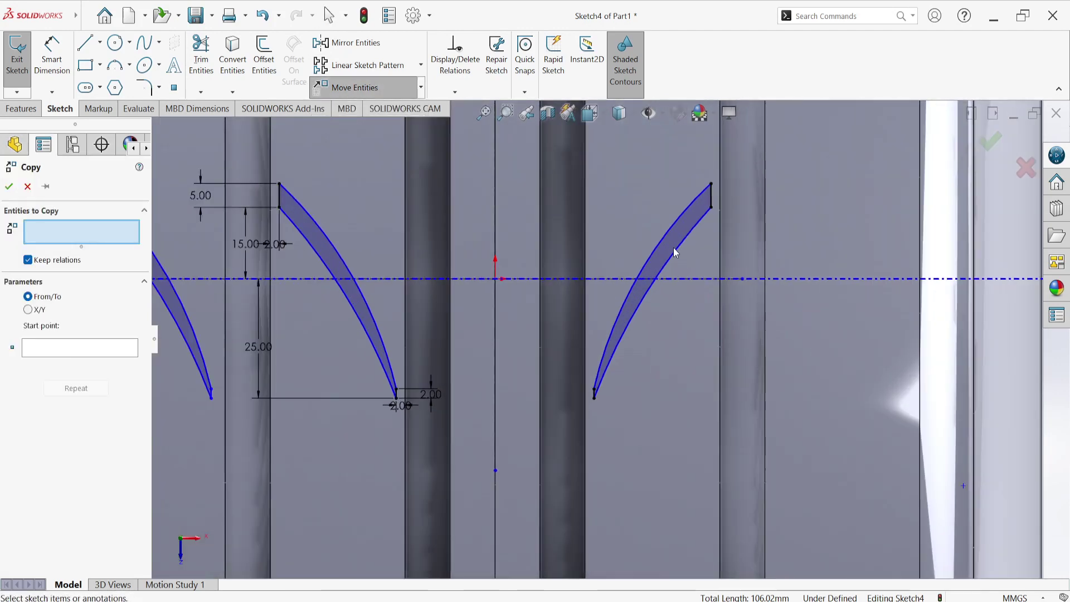
{"action": "left_click", "coordinate": [667, 239]}
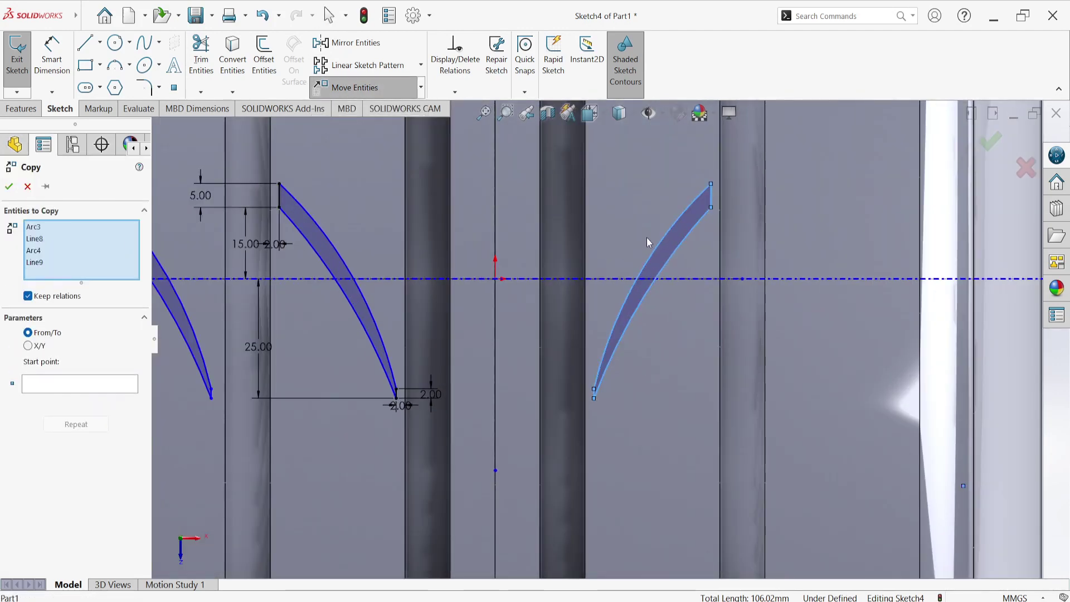
{"action": "left_click", "coordinate": [73, 389]}
{"action": "scroll", "coordinate": [660, 398], "scroll_direction": "down", "scroll_amount": 3}
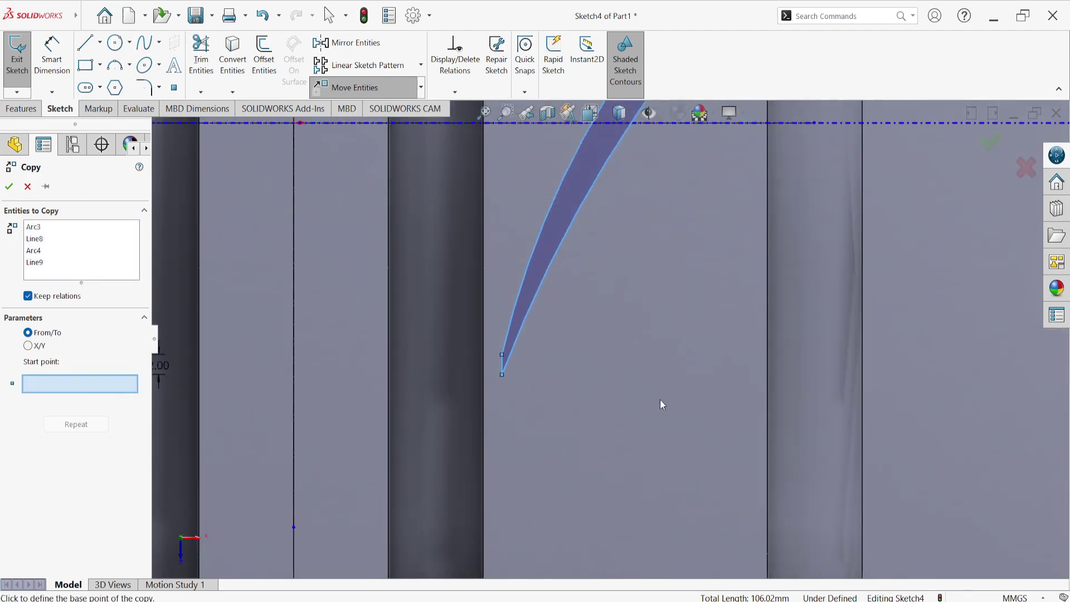
{"action": "left_click", "coordinate": [469, 367]}
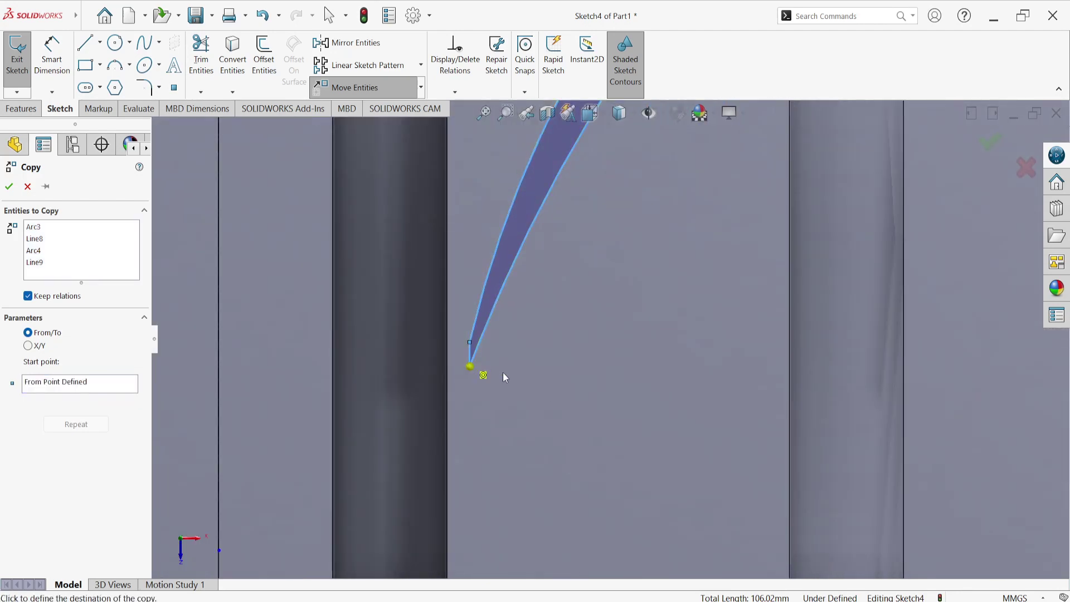
{"action": "scroll", "coordinate": [802, 378], "scroll_direction": "up", "scroll_amount": 3}
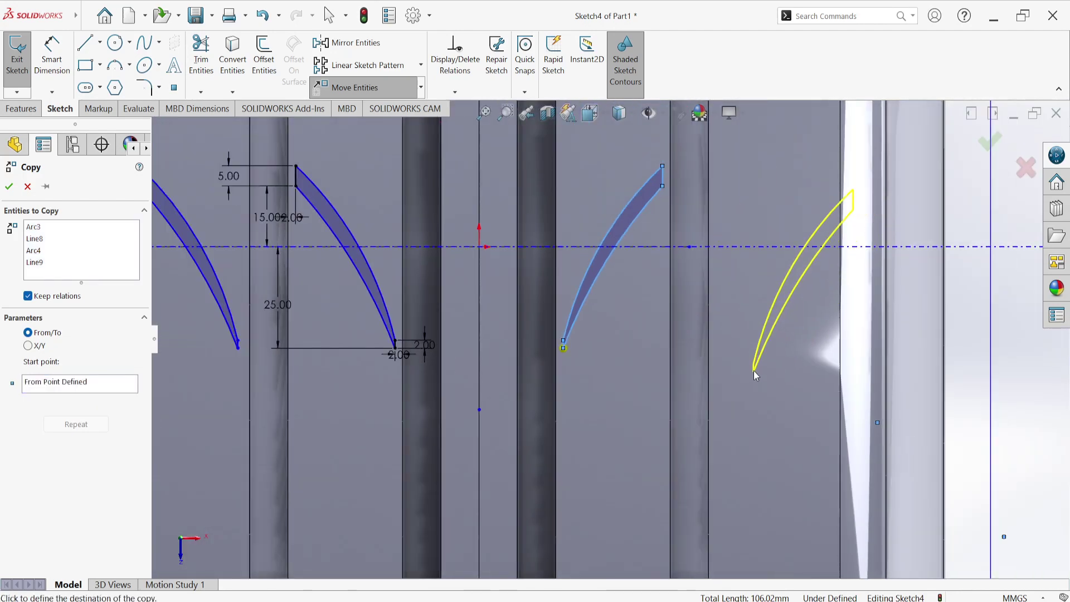
{"action": "left_click", "coordinate": [724, 348]}
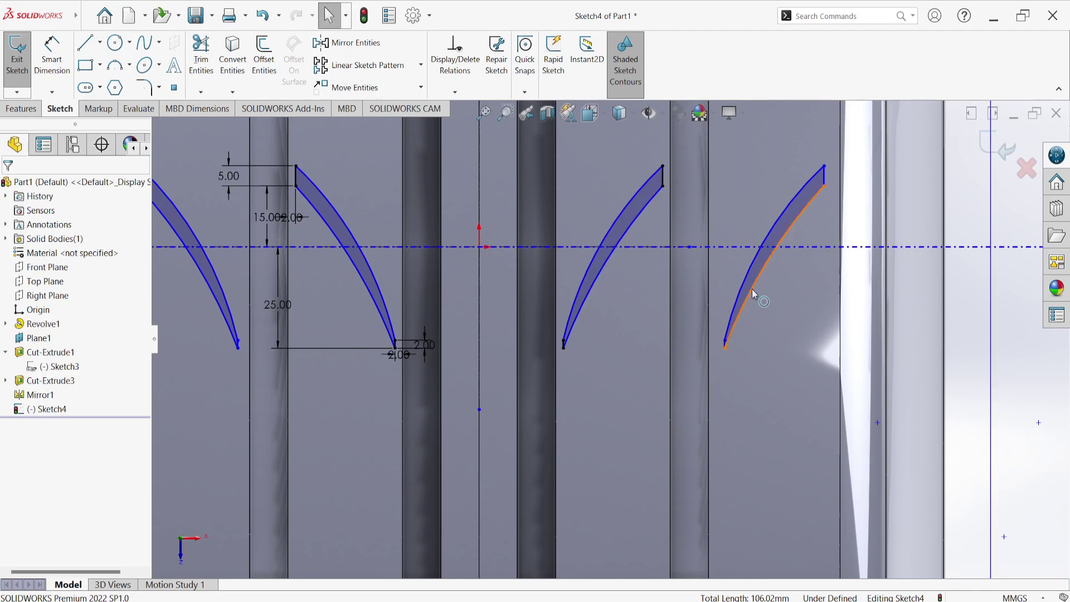
{"action": "right_click", "coordinate": [749, 187]}
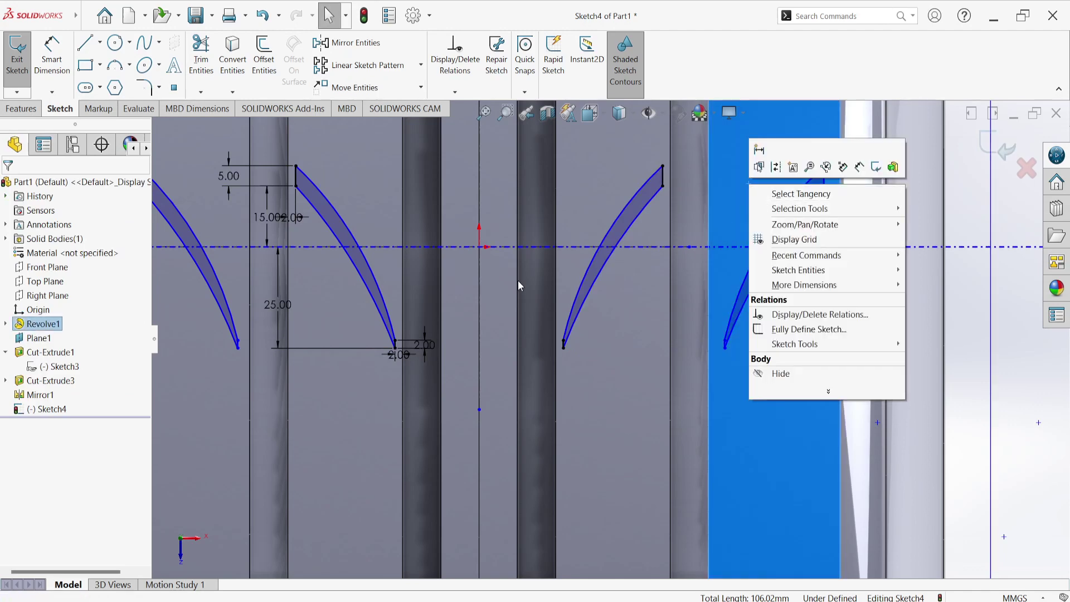
{"action": "scroll", "coordinate": [607, 337], "scroll_direction": "up", "scroll_amount": 5}
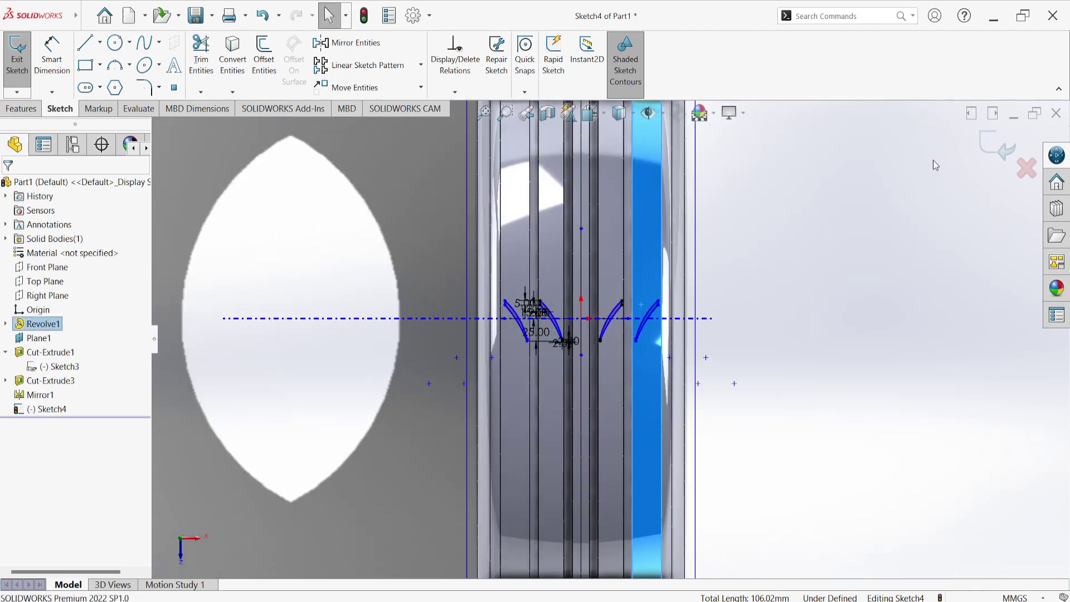
Exit the sketch and cut the four blade profiles 8 mm blind into the tread
{"action": "left_click", "coordinate": [982, 149]}
{"action": "mouse_move", "coordinate": [748, 401]}
{"action": "middle_mouse_down"}
{"action": "mouse_move", "coordinate": [821, 274]}
{"action": "mouse_move", "coordinate": [874, 291]}
{"action": "mouse_move", "coordinate": [828, 340]}
{"action": "middle_mouse_up"}
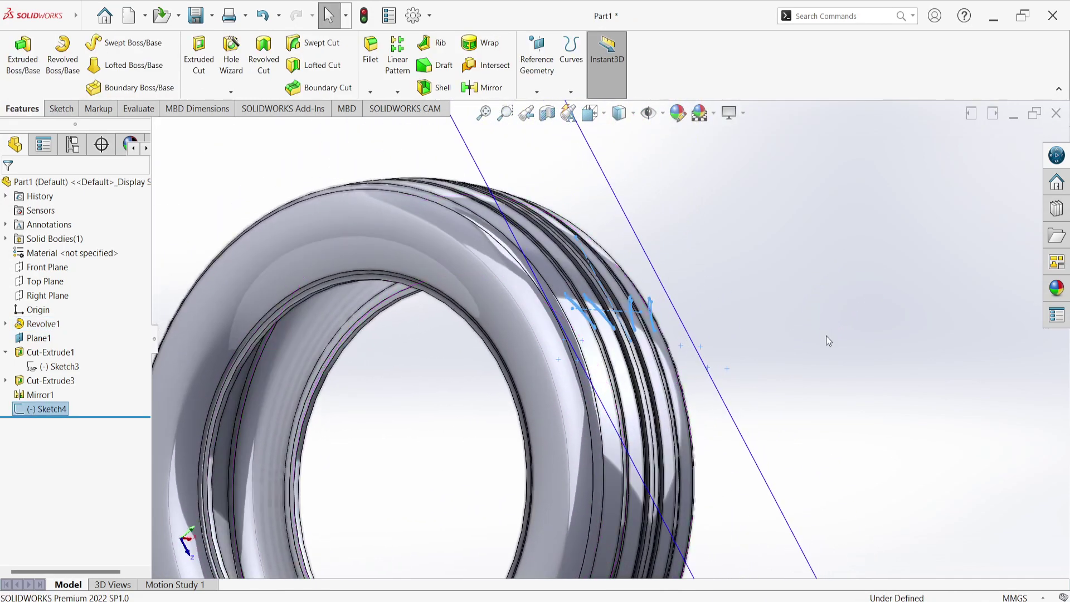
{"action": "mouse_move", "coordinate": [770, 316]}
{"action": "middle_mouse_down"}
{"action": "mouse_move", "coordinate": [847, 301]}
{"action": "mouse_move", "coordinate": [819, 346]}
{"action": "mouse_move", "coordinate": [716, 357]}
{"action": "mouse_move", "coordinate": [764, 353]}
{"action": "middle_mouse_up"}
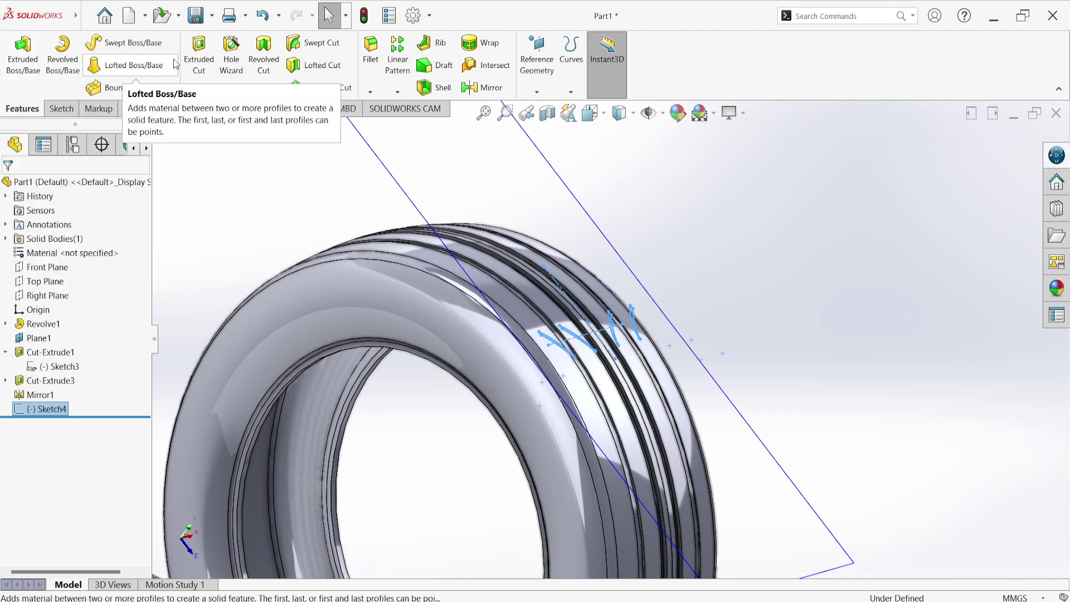
{"action": "left_click", "coordinate": [199, 56]}
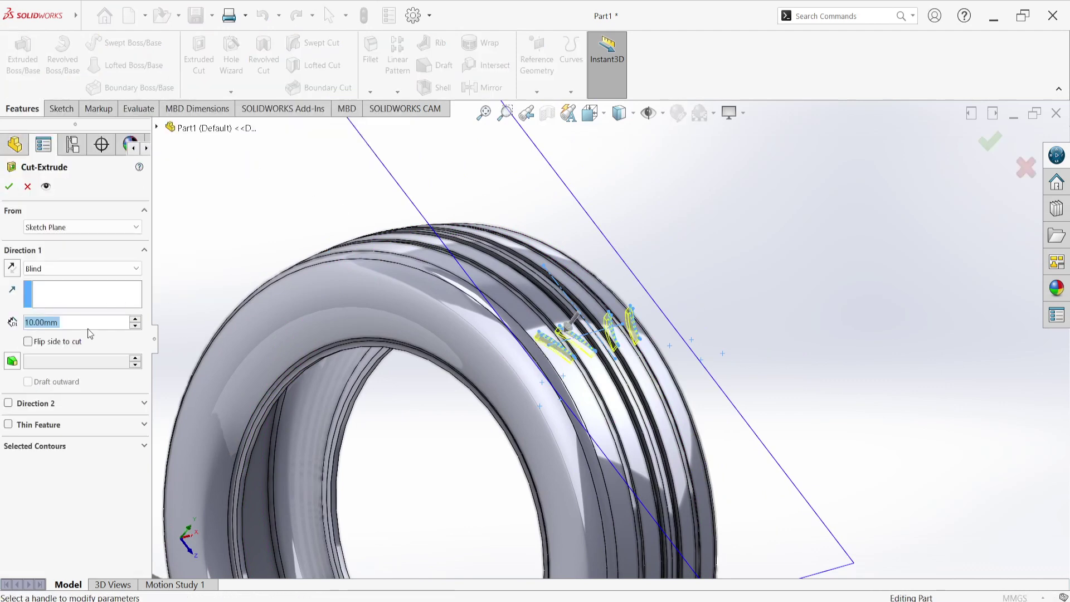
{"action": "type", "text": "8"}
{"action": "key", "text": "Return"}
{"action": "left_click", "coordinate": [6, 189]}
{"action": "middle_click_drag", "start_coordinate": [233, 254], "coordinate": [185, 285]}
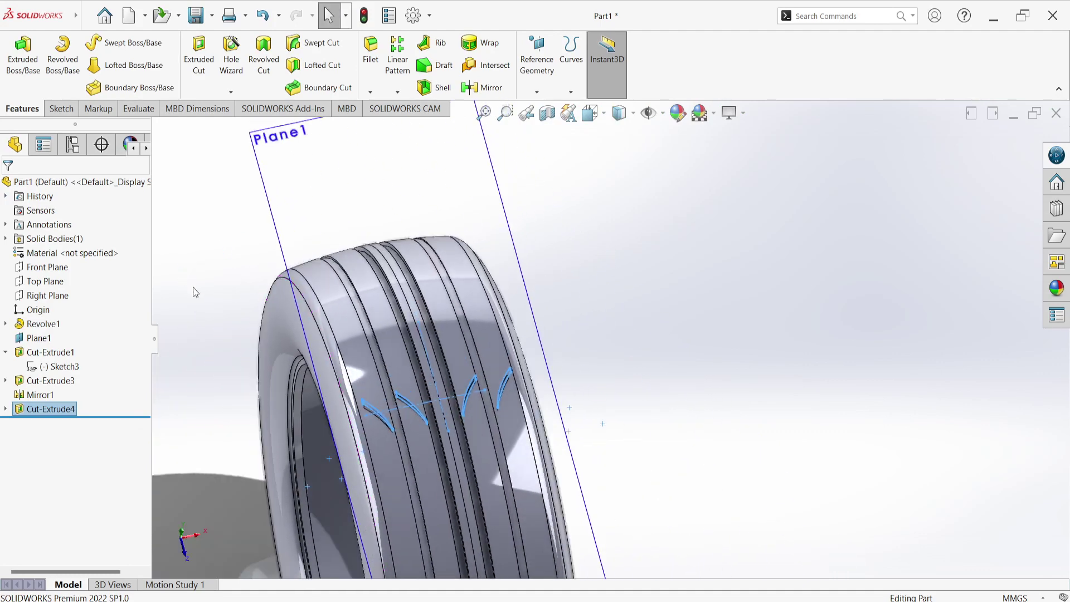
Hide Plane1
{"action": "right_click", "coordinate": [581, 208]}
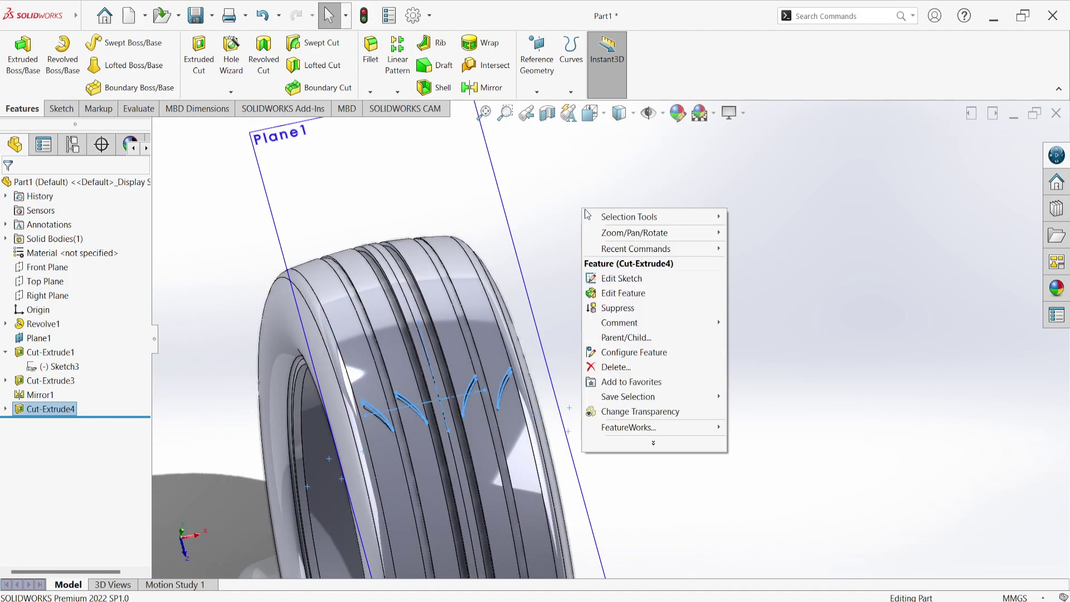
{"action": "right_click", "coordinate": [419, 158]}
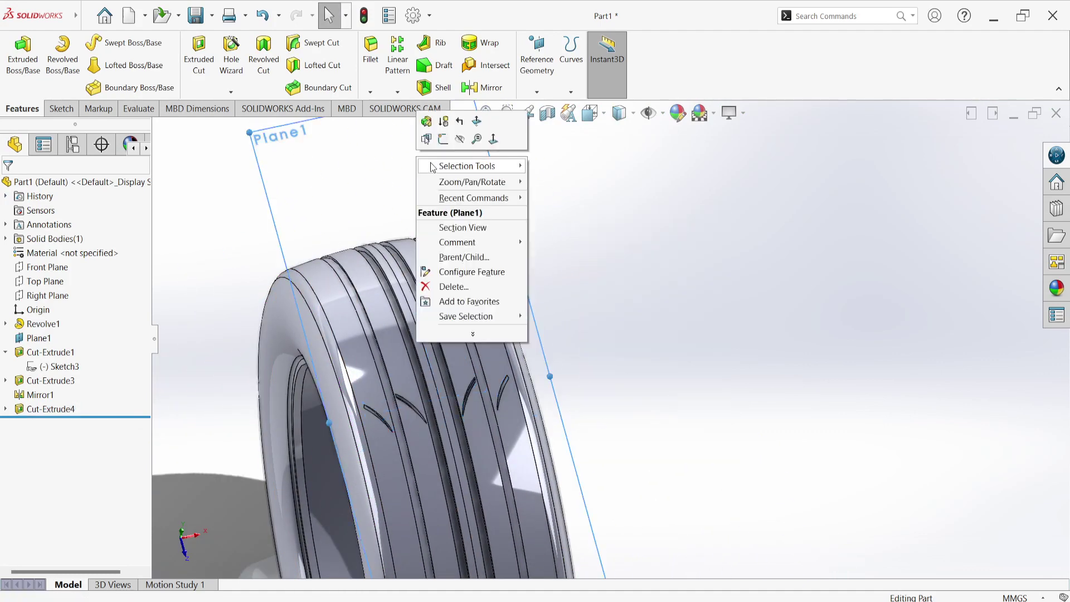
{"action": "left_click", "coordinate": [460, 140]}
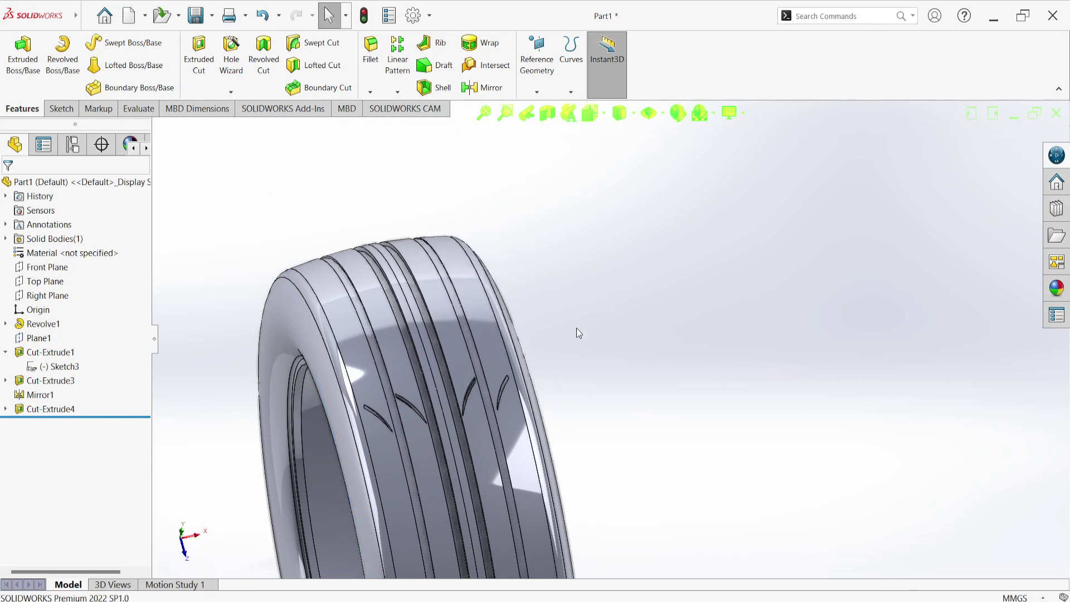
{"action": "scroll", "coordinate": [420, 417], "scroll_direction": "down", "scroll_amount": 3}
{"action": "scroll", "coordinate": [440, 406], "scroll_direction": "down", "scroll_amount": 3}
{"action": "scroll", "coordinate": [324, 404], "scroll_direction": "down", "scroll_amount": 2}
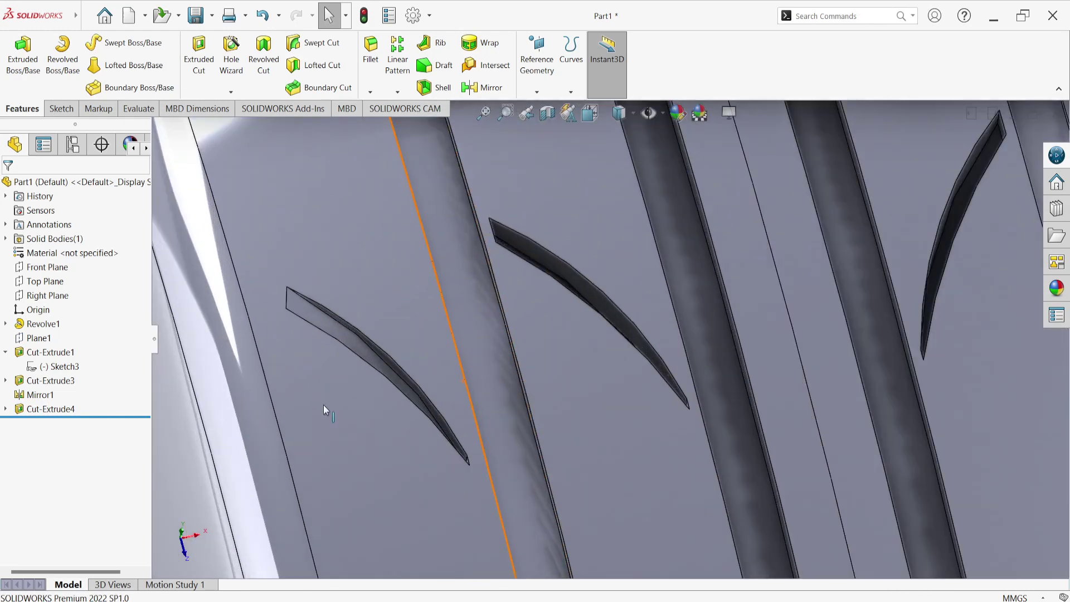
Zoom in and select a tread cut to inspect it up close
{"action": "mouse_move", "coordinate": [323, 405]}
{"action": "middle_mouse_down"}
{"action": "mouse_move", "coordinate": [526, 312]}
{"action": "mouse_move", "coordinate": [501, 319]}
{"action": "mouse_move", "coordinate": [478, 354]}
{"action": "mouse_move", "coordinate": [496, 372]}
{"action": "middle_mouse_up"}
{"action": "scroll", "coordinate": [680, 311], "scroll_direction": "down", "scroll_amount": 3}
{"action": "scroll", "coordinate": [662, 312], "scroll_direction": "down", "scroll_amount": 2}
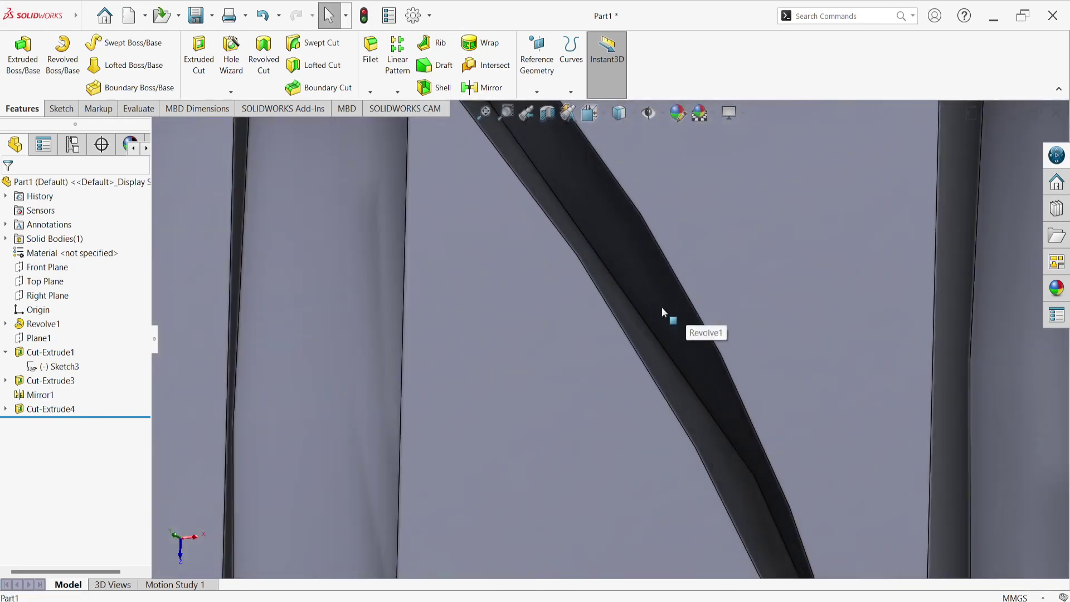
{"action": "left_click", "coordinate": [607, 233]}
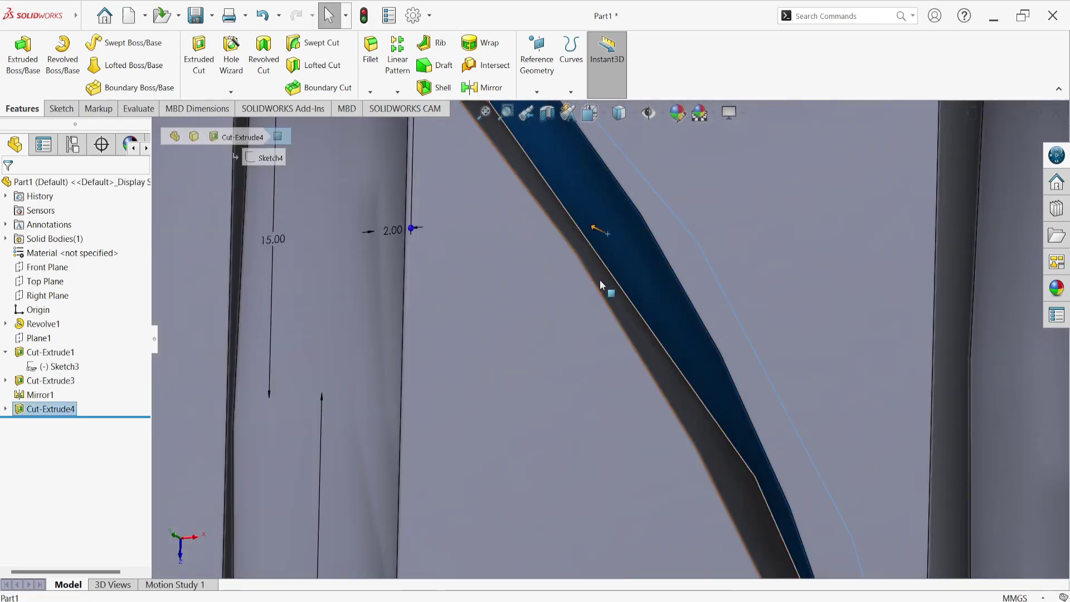
{"action": "scroll", "coordinate": [599, 279], "scroll_direction": "up", "scroll_amount": 5}
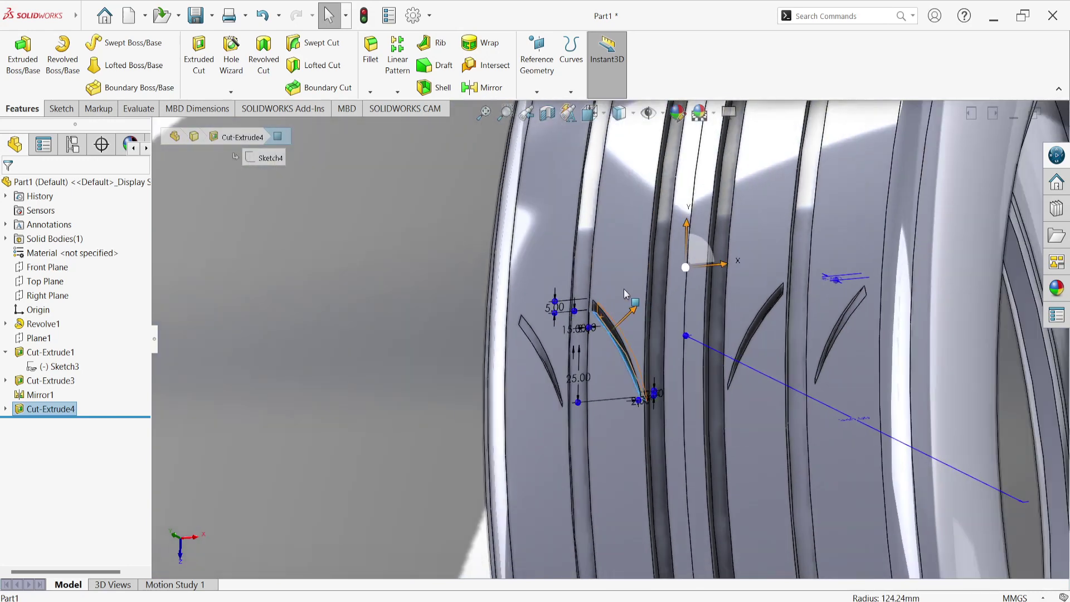
{"action": "key", "text": "Escape"}
Orbit to inspect another tread cut face, then select Part1
{"action": "mouse_move", "coordinate": [356, 332]}
{"action": "middle_mouse_down"}
{"action": "mouse_move", "coordinate": [585, 337]}
{"action": "mouse_move", "coordinate": [389, 387]}
{"action": "middle_mouse_up"}
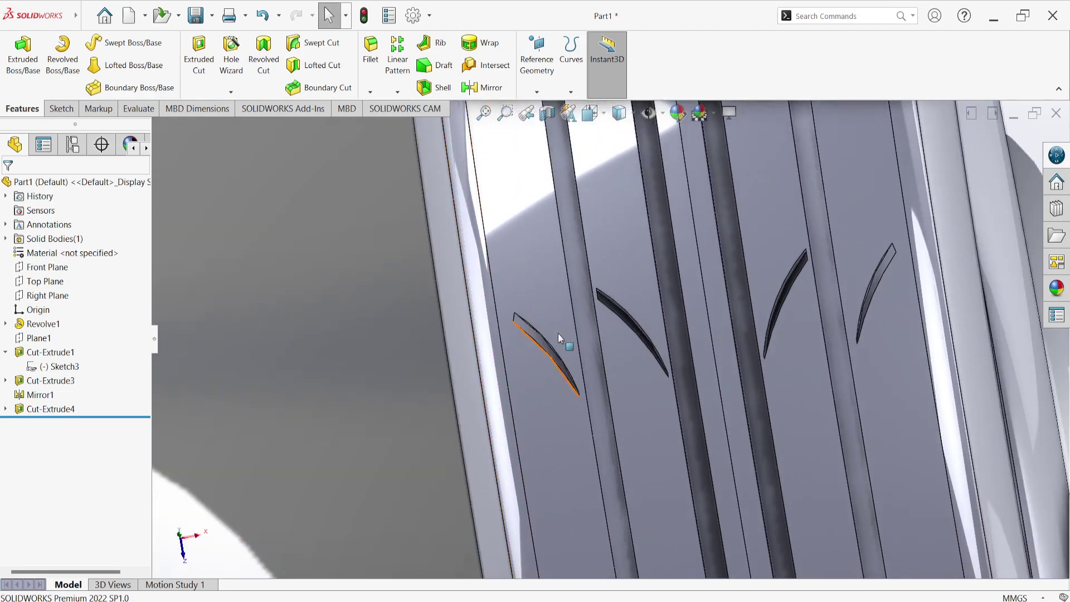
{"action": "scroll", "coordinate": [887, 259], "scroll_direction": "down", "scroll_amount": 2}
{"action": "scroll", "coordinate": [827, 316], "scroll_direction": "down", "scroll_amount": 2}
{"action": "scroll", "coordinate": [783, 278], "scroll_direction": "down", "scroll_amount": 2}
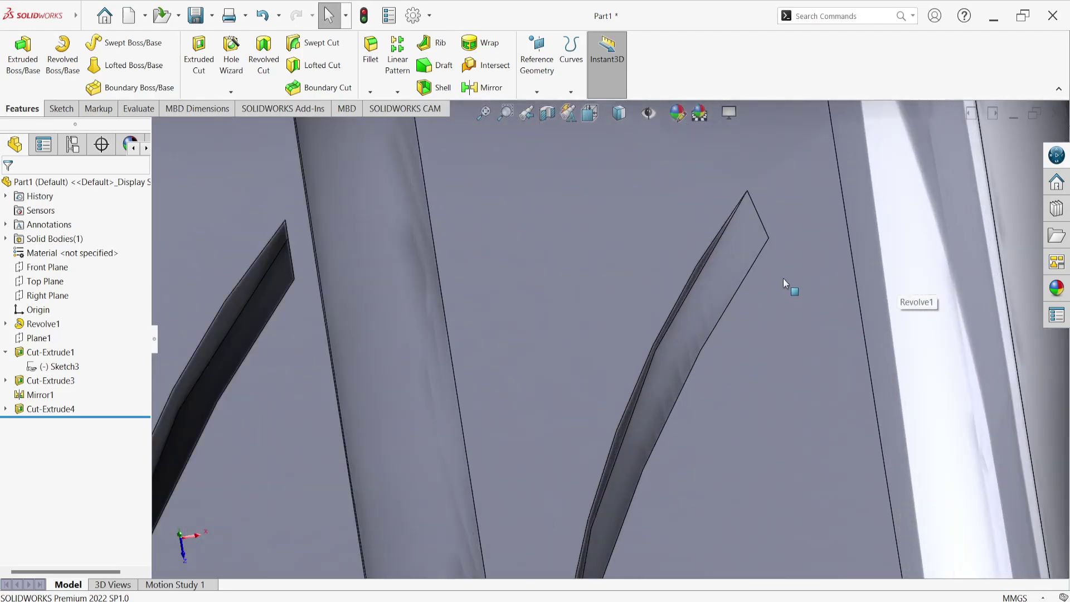
{"action": "left_click", "coordinate": [746, 256]}
{"action": "scroll", "coordinate": [747, 260], "scroll_direction": "up", "scroll_amount": 5}
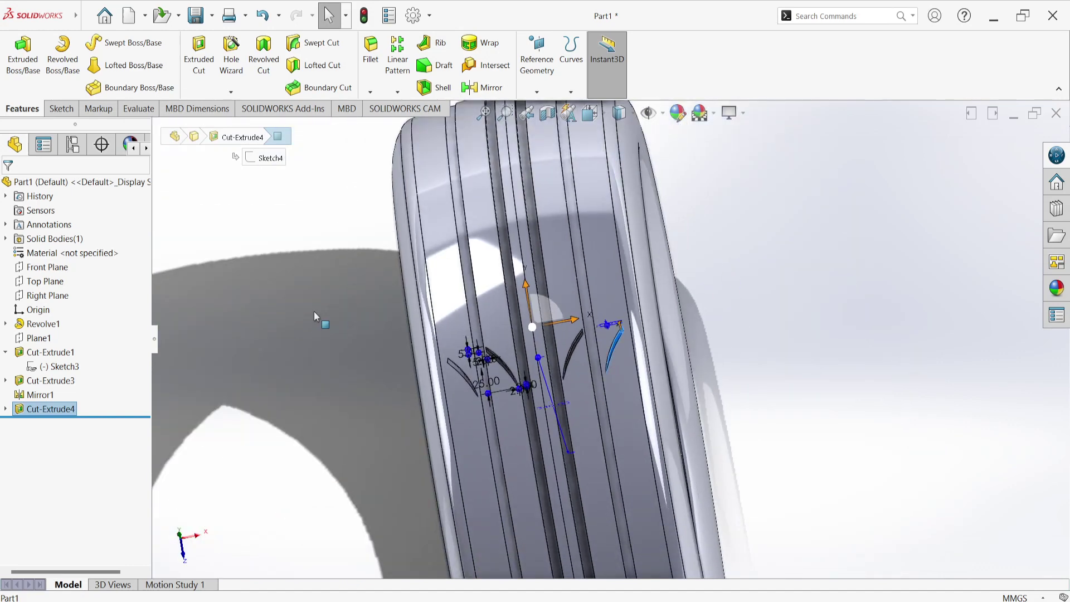
{"action": "left_click", "coordinate": [315, 312]}
{"action": "middle_click_drag", "start_coordinate": [314, 312], "coordinate": [335, 333]}
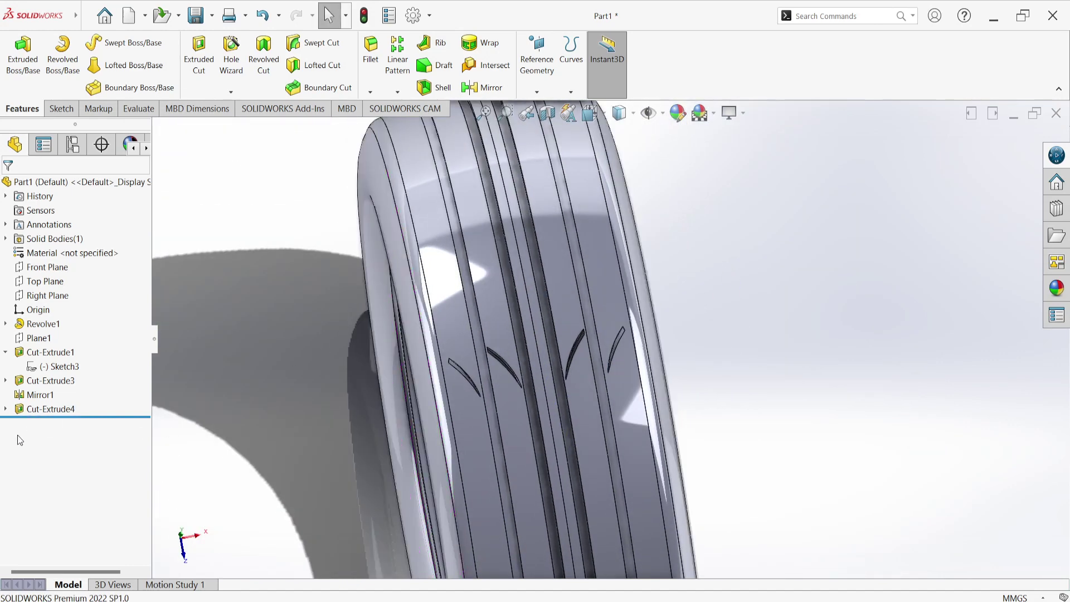
{"action": "left_click", "coordinate": [50, 416]}
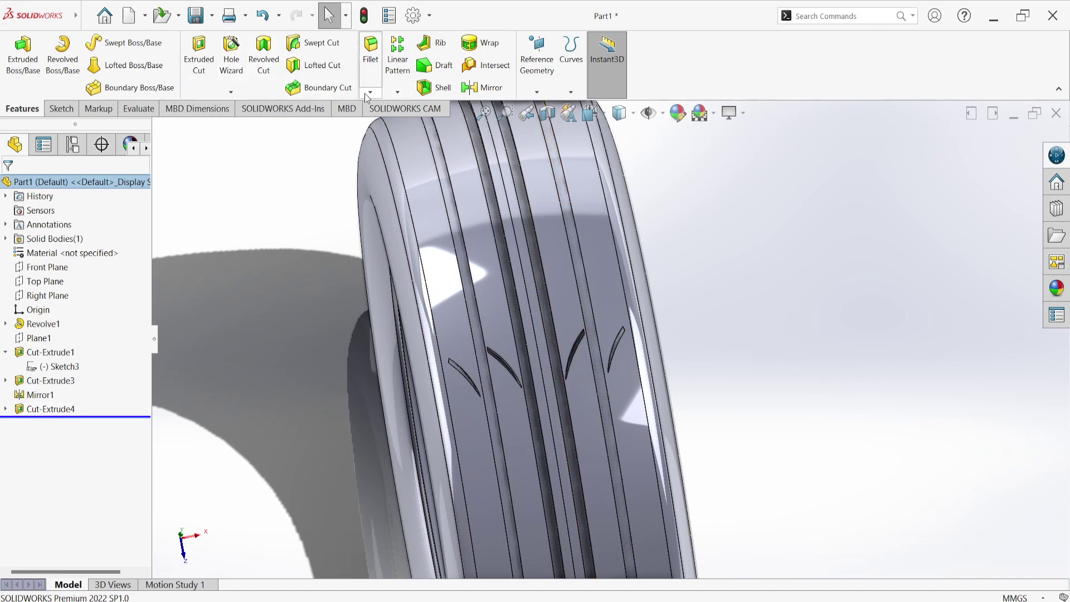
Start a circular pattern, view the tire's inner ring, then cancel it
{"action": "left_click", "coordinate": [403, 98]}
{"action": "left_click", "coordinate": [408, 117]}
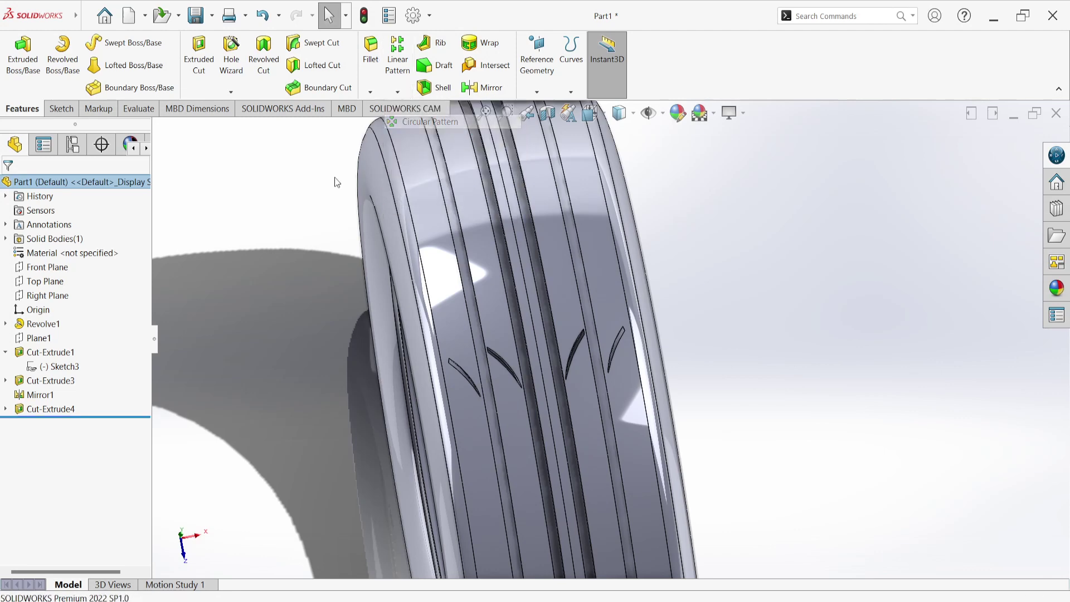
{"action": "middle_click_drag", "start_coordinate": [303, 321], "coordinate": [467, 246]}
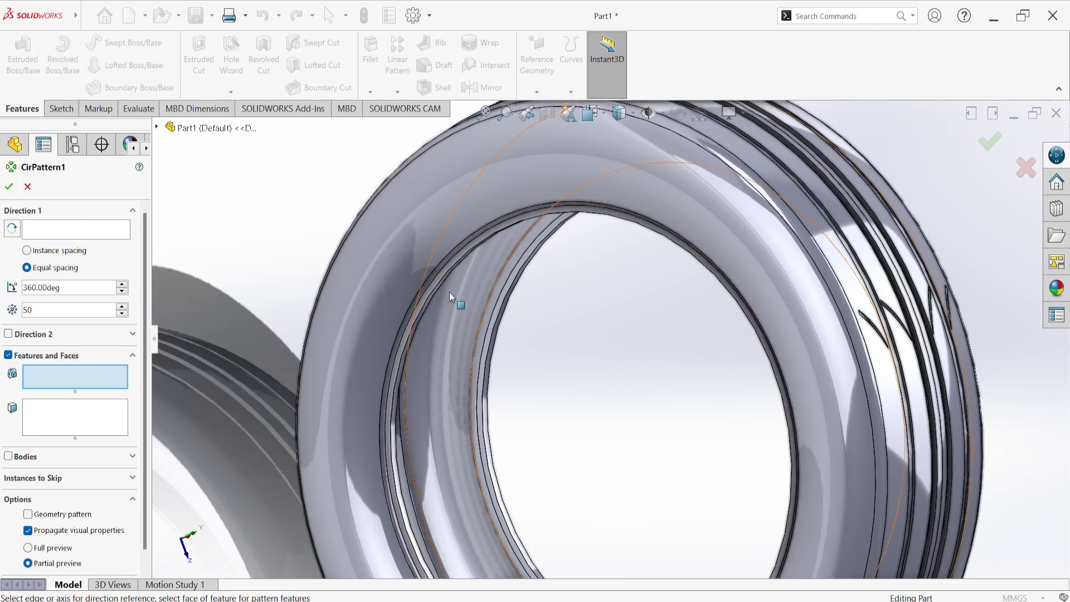
{"action": "left_click", "coordinate": [23, 188]}
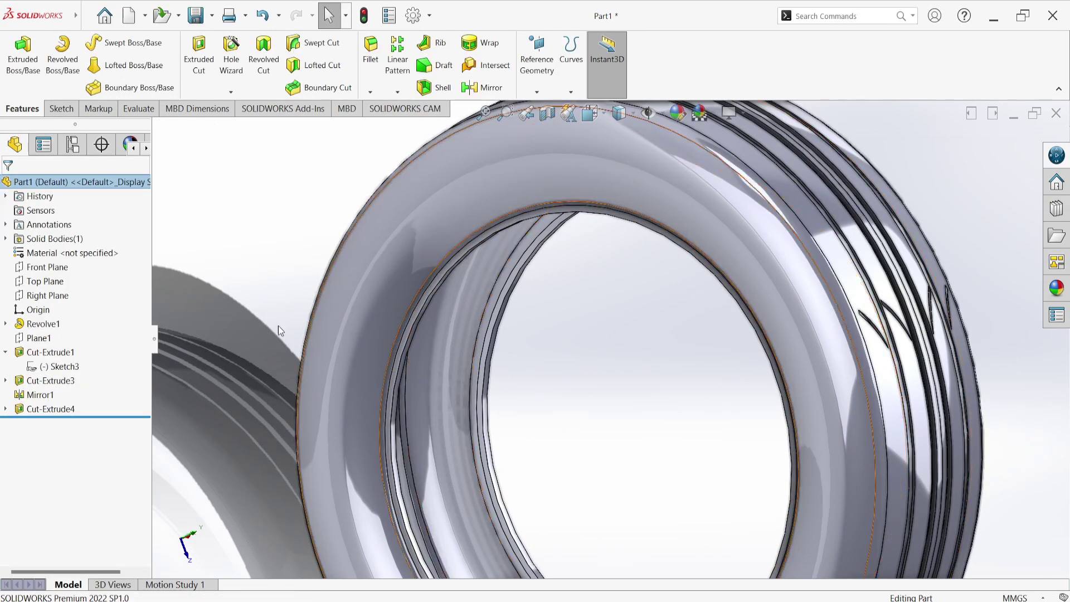
Circular-pattern Cut-Extrude4 about the tire's edge: 50 instances equally spaced over 360°
{"action": "left_click", "coordinate": [38, 412]}
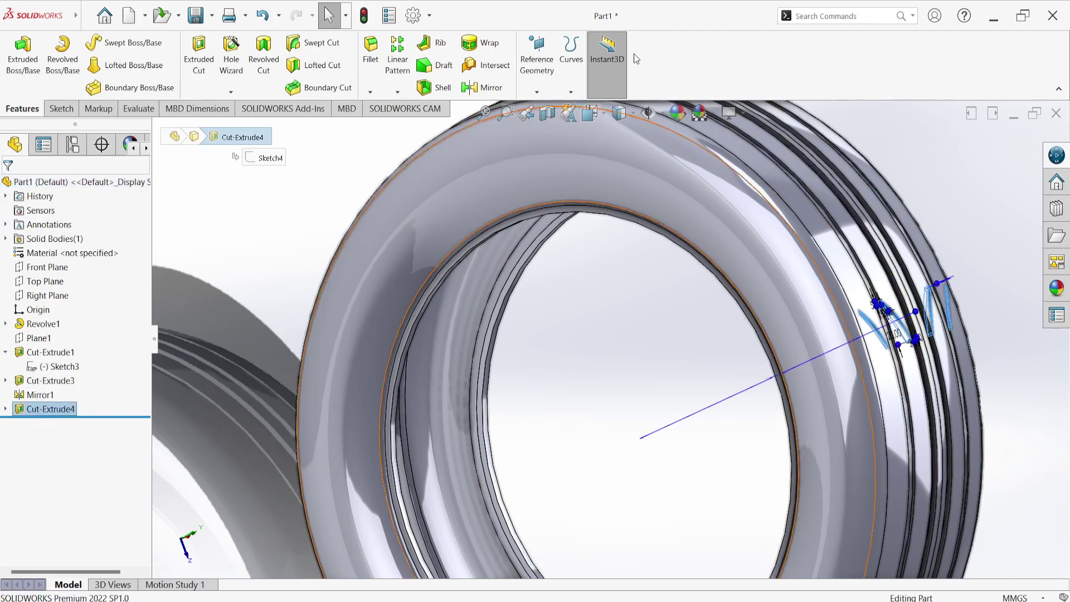
{"action": "left_click", "coordinate": [410, 91]}
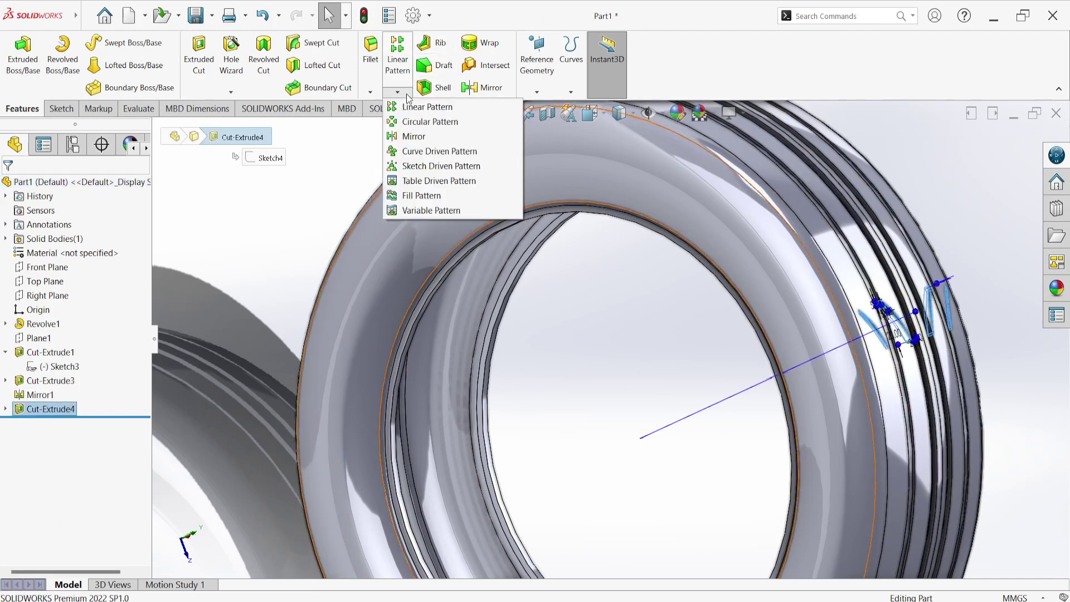
{"action": "left_click", "coordinate": [410, 122]}
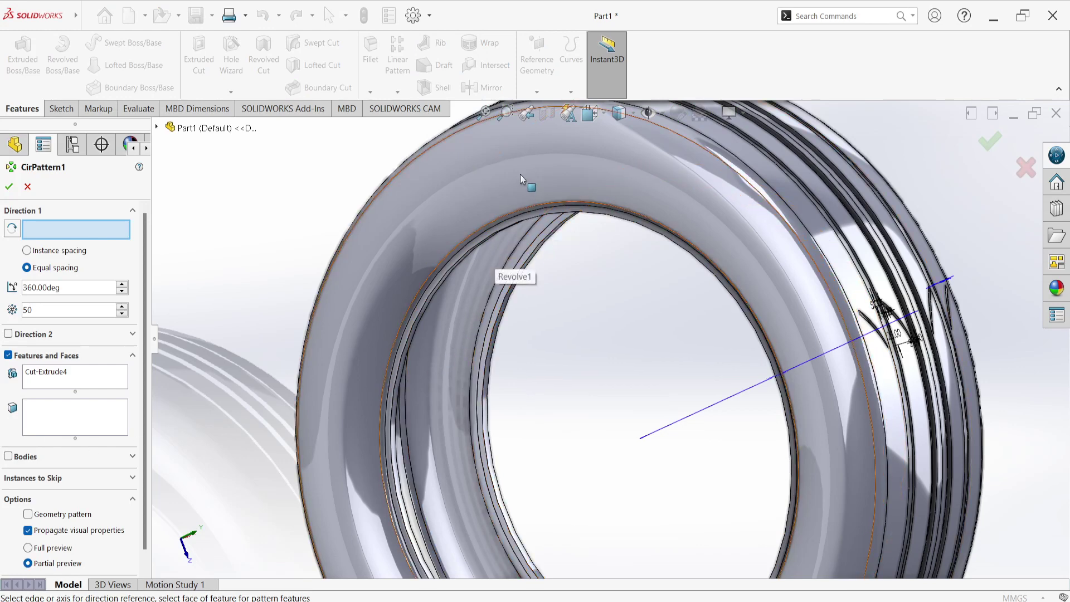
{"action": "left_click", "coordinate": [757, 189]}
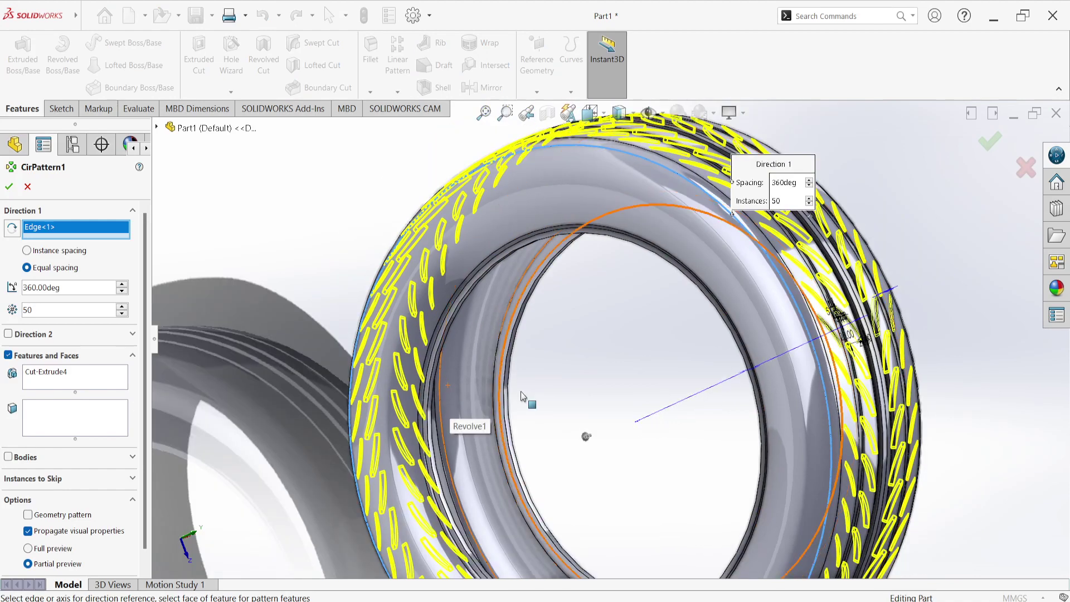
{"action": "scroll", "coordinate": [520, 391], "scroll_direction": "up", "scroll_amount": 2}
{"action": "middle_click_drag", "start_coordinate": [520, 391], "coordinate": [669, 391]}
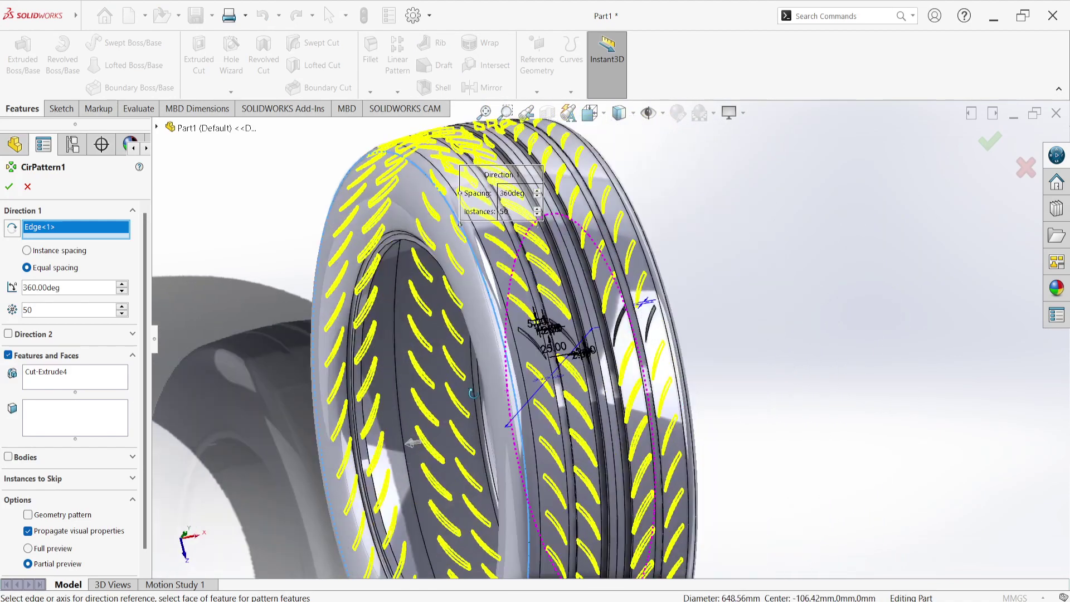
{"action": "scroll", "coordinate": [397, 360], "scroll_direction": "down", "scroll_amount": 4}
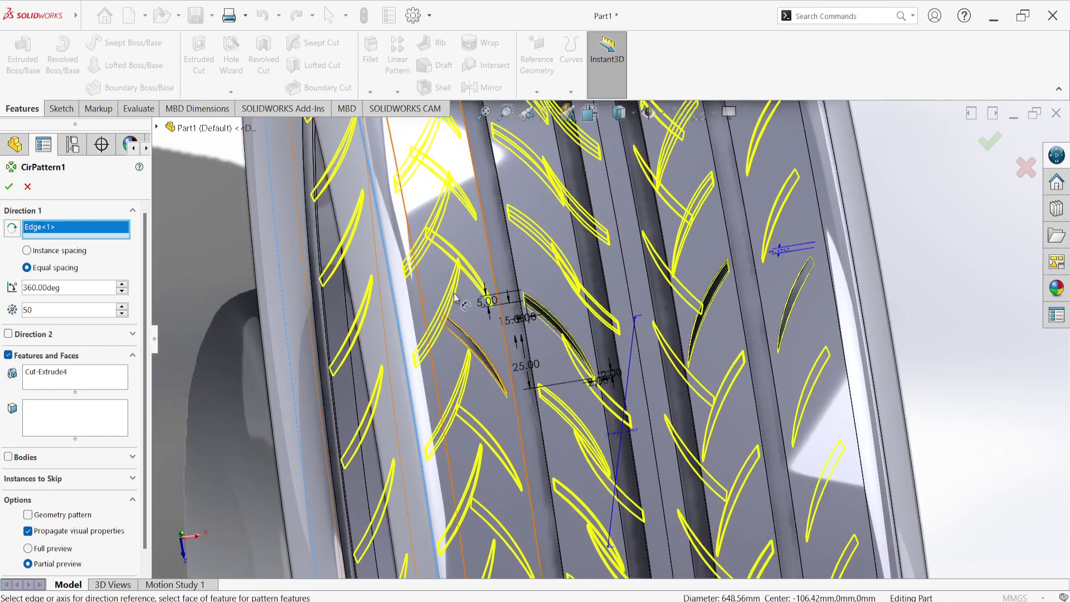
{"action": "scroll", "coordinate": [351, 350], "scroll_direction": "up", "scroll_amount": 3}
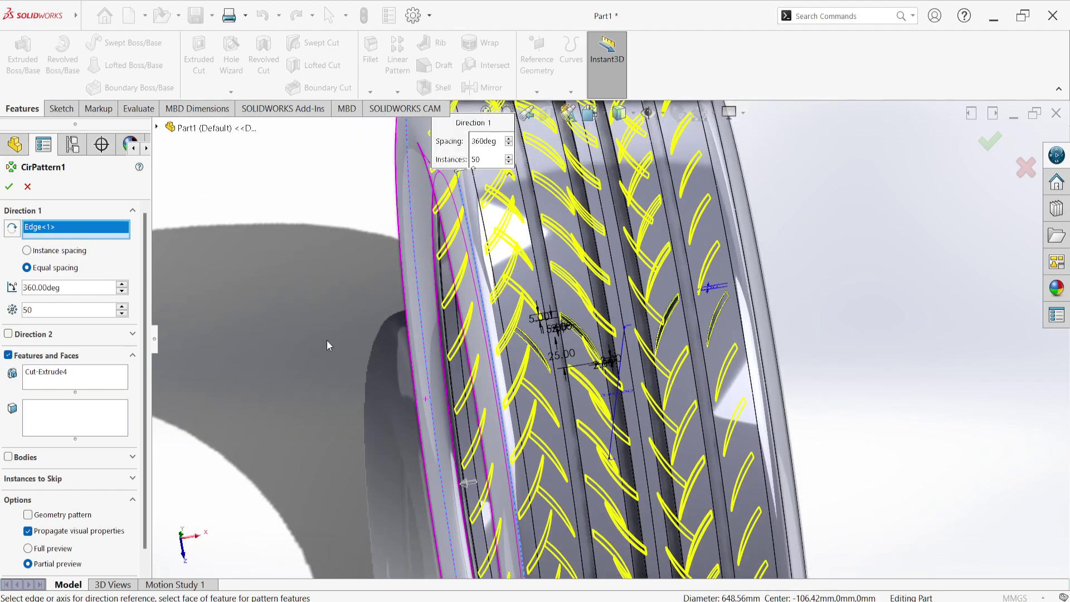
{"action": "mouse_move", "coordinate": [326, 340]}
{"action": "middle_mouse_down"}
{"action": "mouse_move", "coordinate": [350, 363]}
{"action": "mouse_move", "coordinate": [332, 364]}
{"action": "middle_mouse_up"}
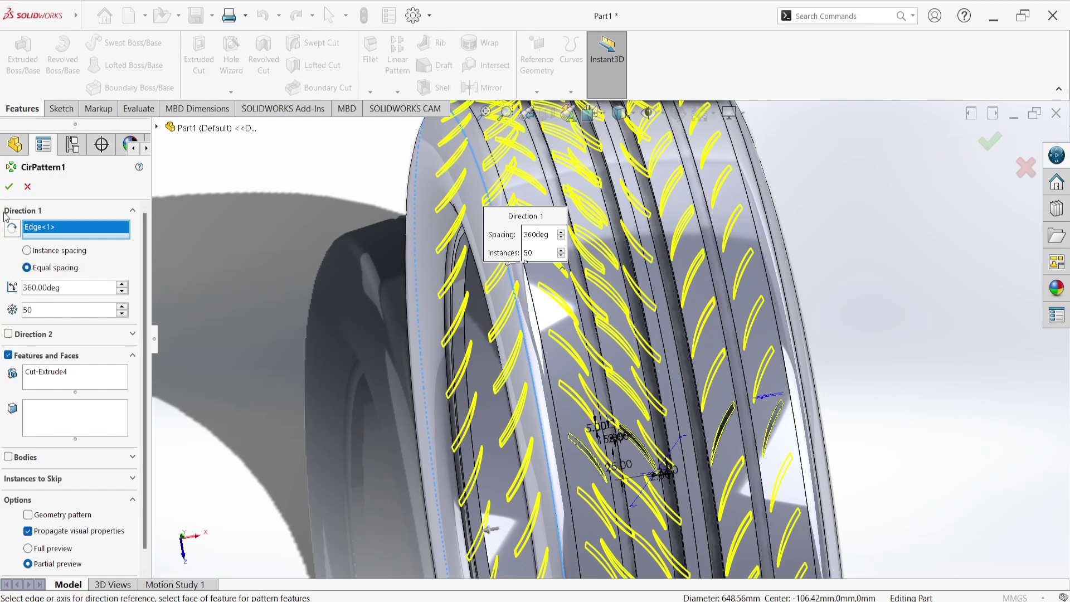
{"action": "left_click", "coordinate": [9, 186]}
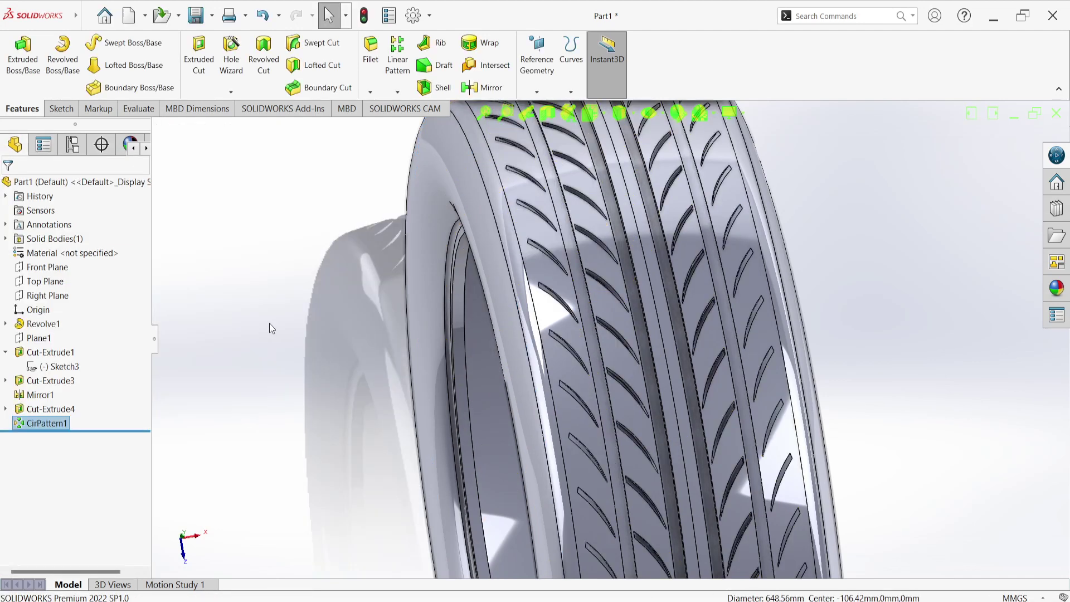
Set the tire view to Isometric
{"action": "scroll", "coordinate": [273, 325], "scroll_direction": "up", "scroll_amount": 3}
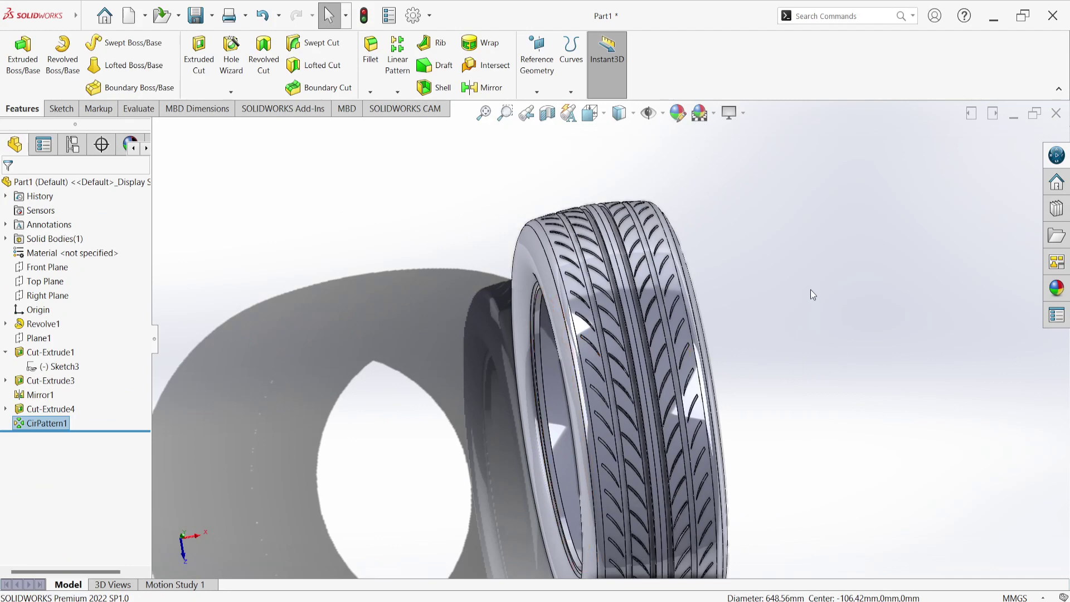
{"action": "key", "text": "space"}
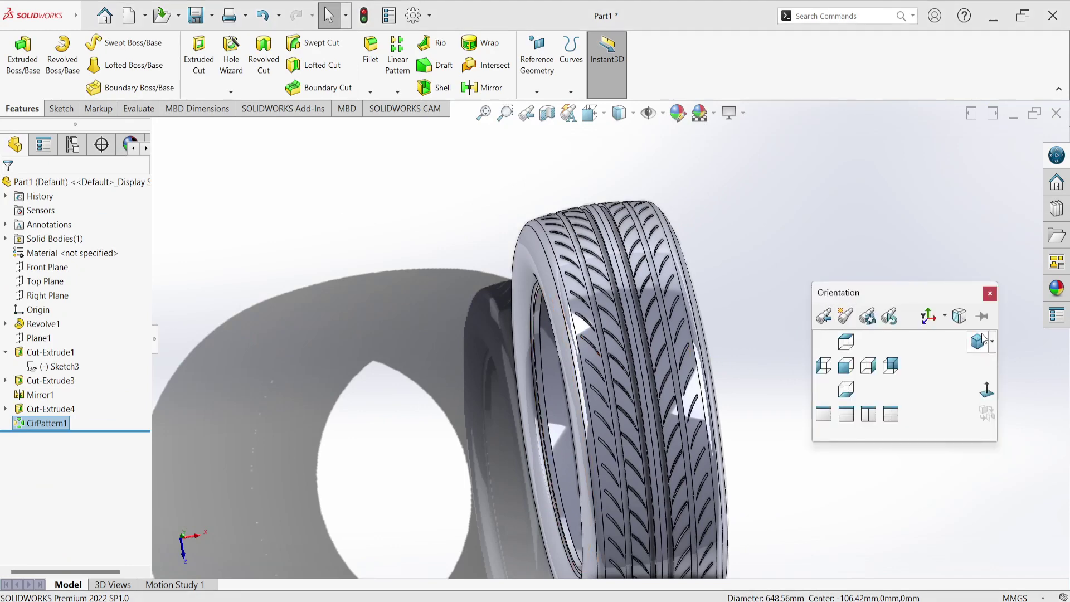
{"action": "left_click", "coordinate": [976, 341]}
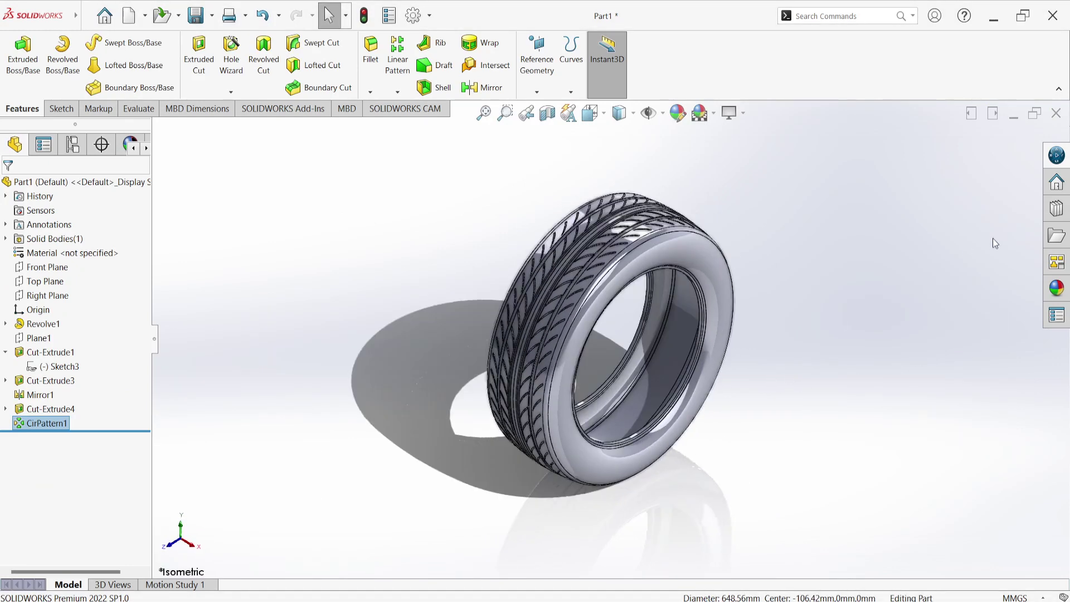
Apply the glossy black rubber appearance from Appearances > Rubber to the whole tire
{"action": "left_click", "coordinate": [1056, 288]}
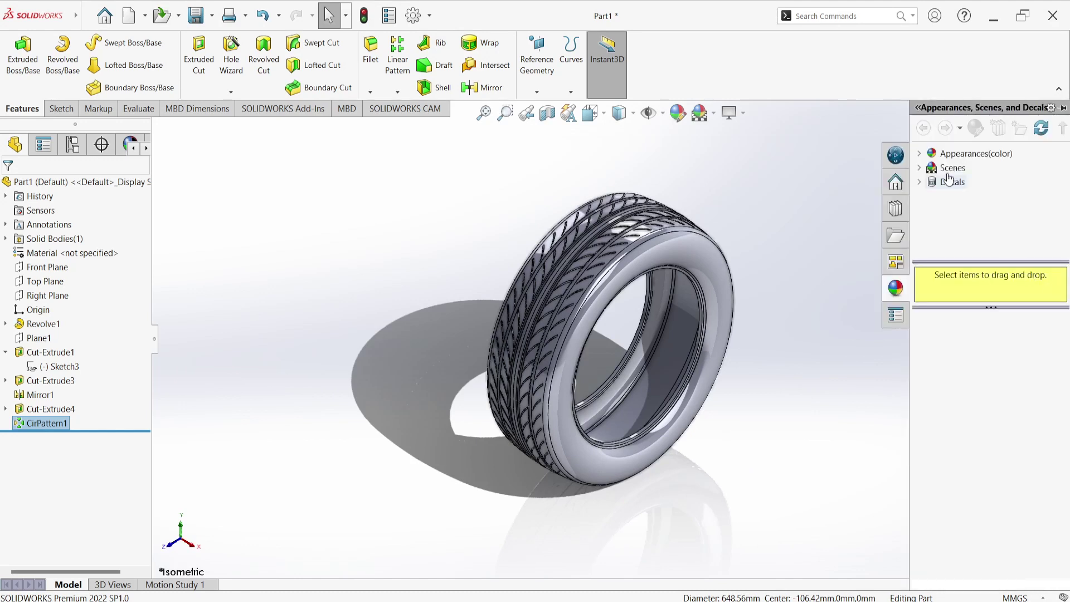
{"action": "left_click", "coordinate": [919, 168]}
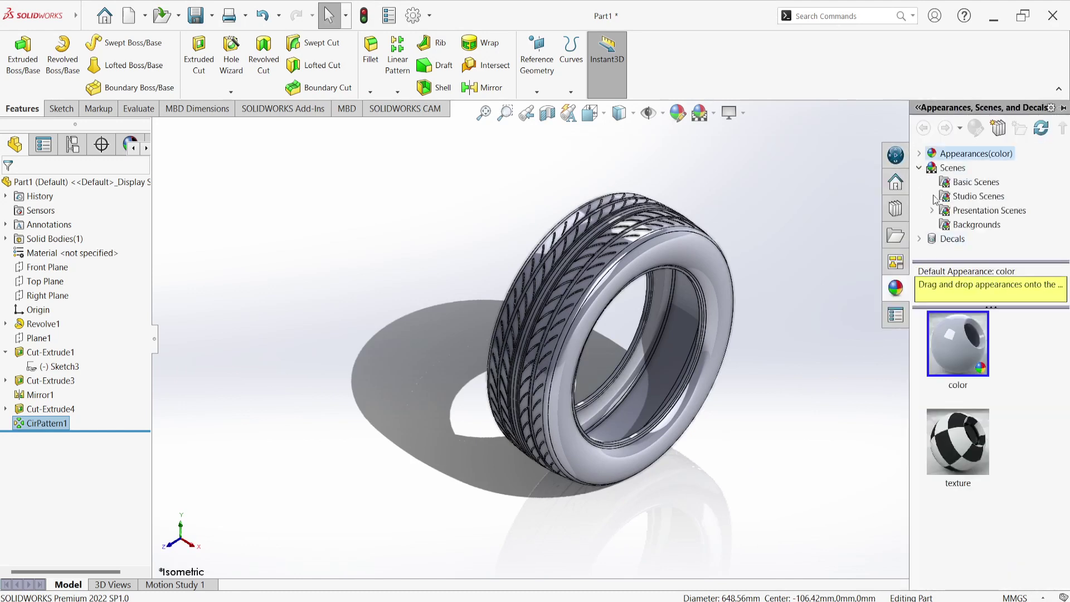
{"action": "left_click", "coordinate": [919, 155]}
{"action": "scroll", "coordinate": [950, 233], "scroll_direction": "down", "scroll_amount": 2}
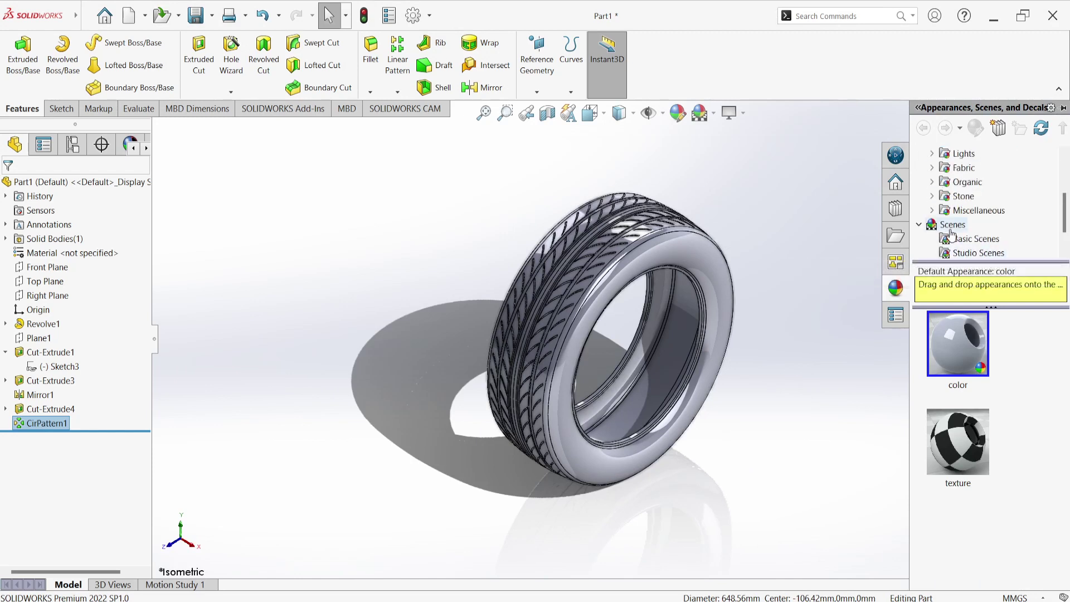
{"action": "double_click", "coordinate": [932, 225]}
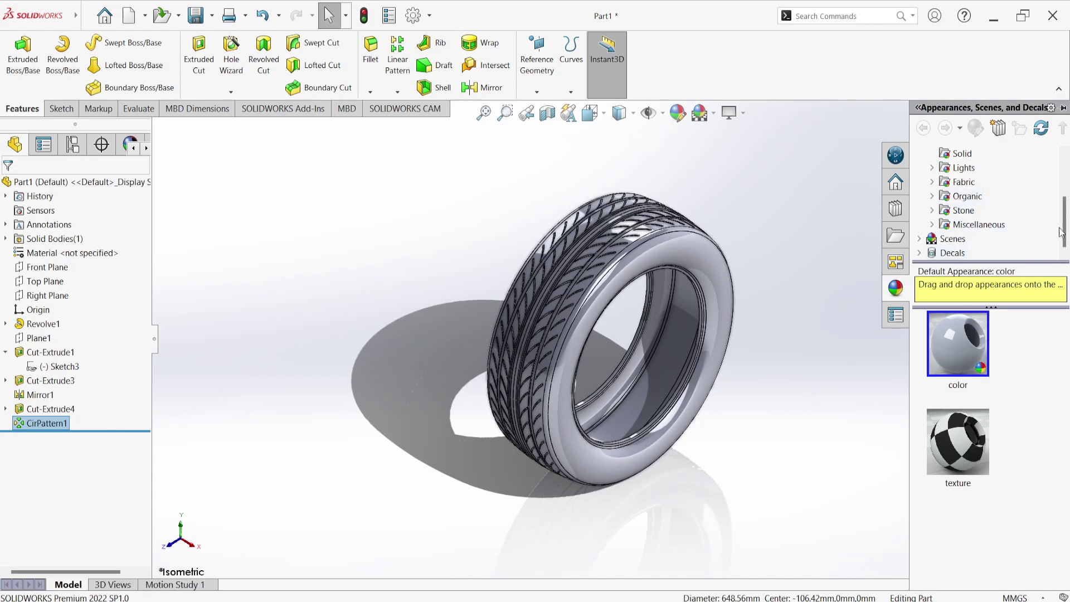
{"action": "left_click_drag", "start_coordinate": [1060, 233], "coordinate": [1065, 178]}
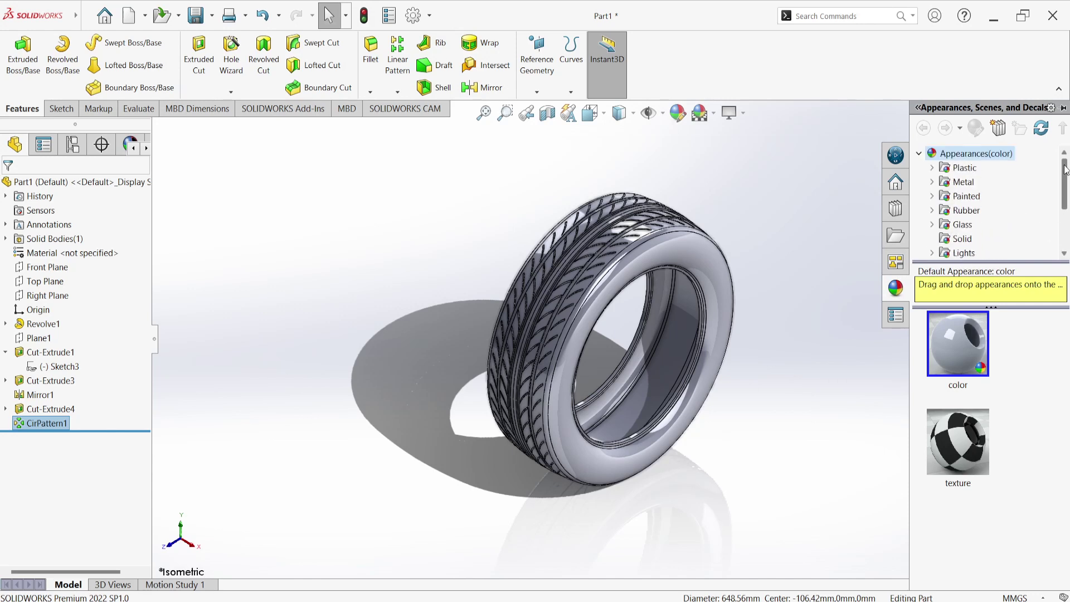
{"action": "left_click", "coordinate": [955, 215]}
{"action": "left_click_drag", "start_coordinate": [952, 430], "coordinate": [583, 240]}
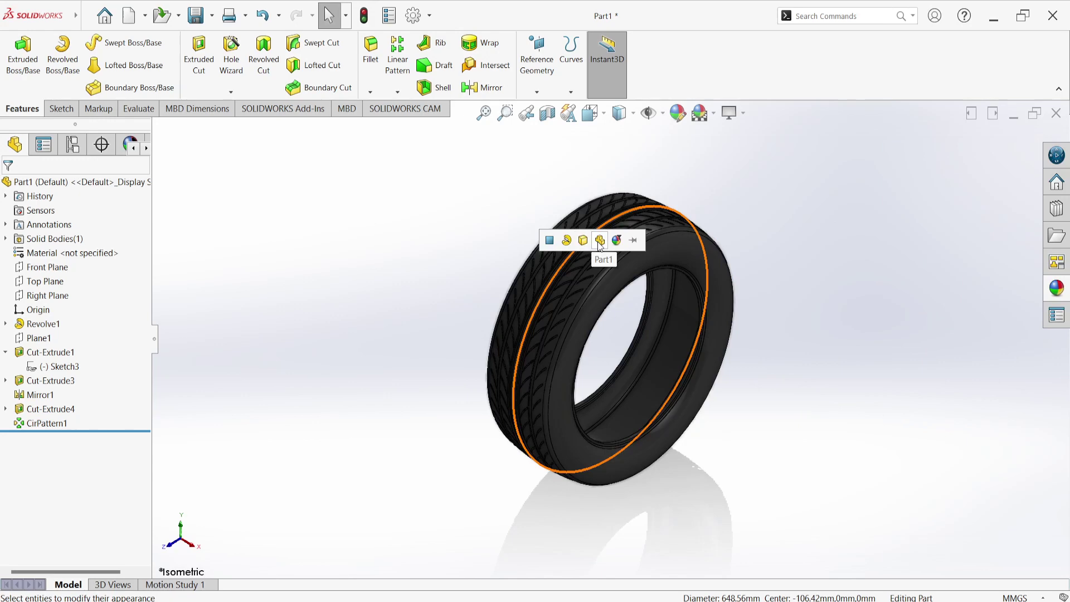
{"action": "left_click", "coordinate": [600, 243]}
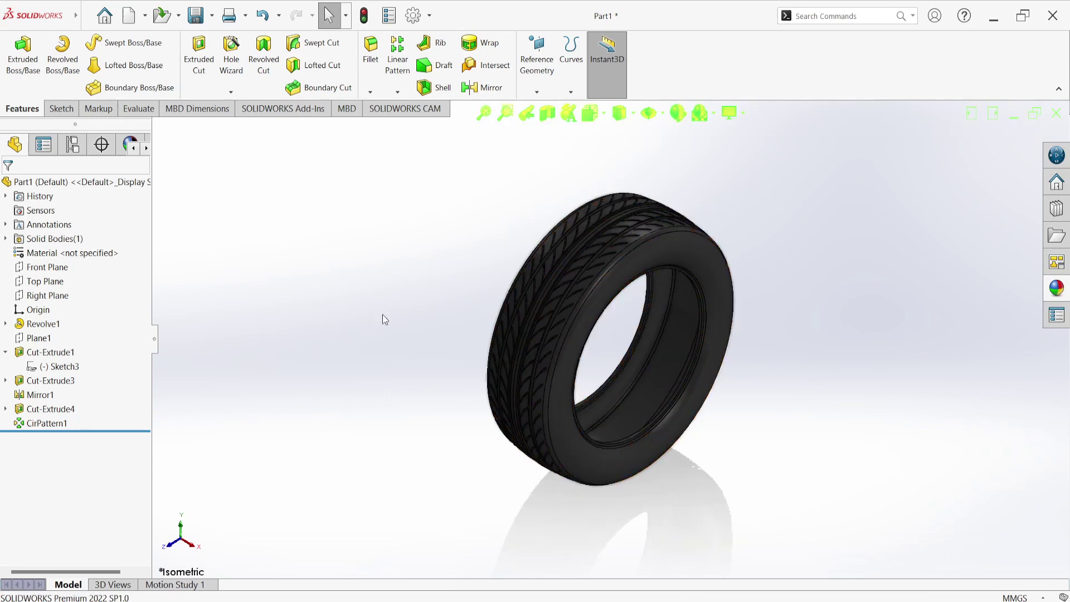
Create Plane2 offset 340 mm from the Right Plane
{"action": "left_click", "coordinate": [44, 299]}
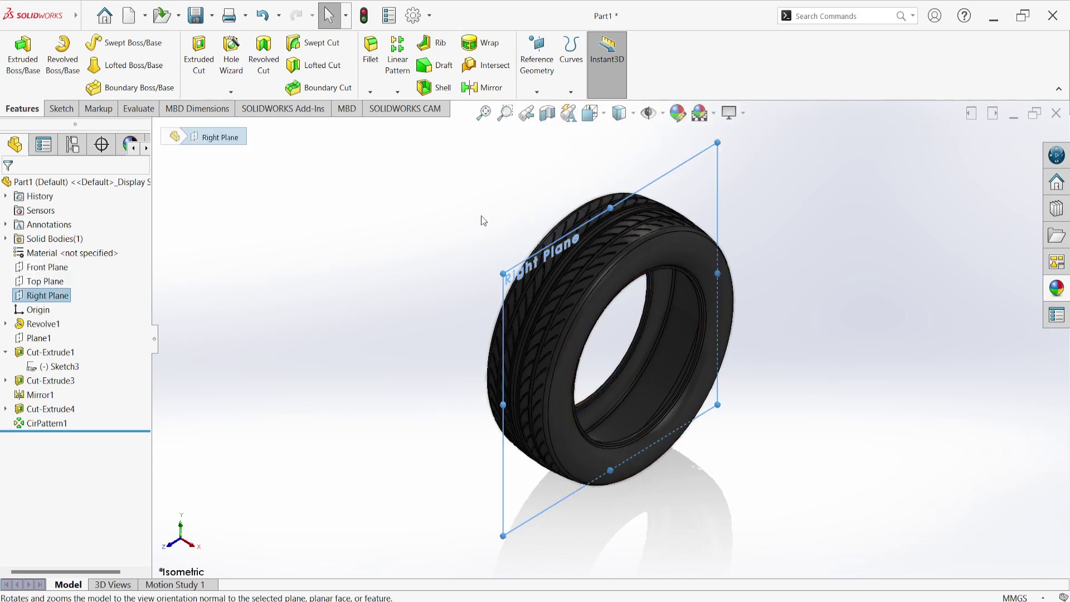
{"action": "left_click", "coordinate": [534, 93]}
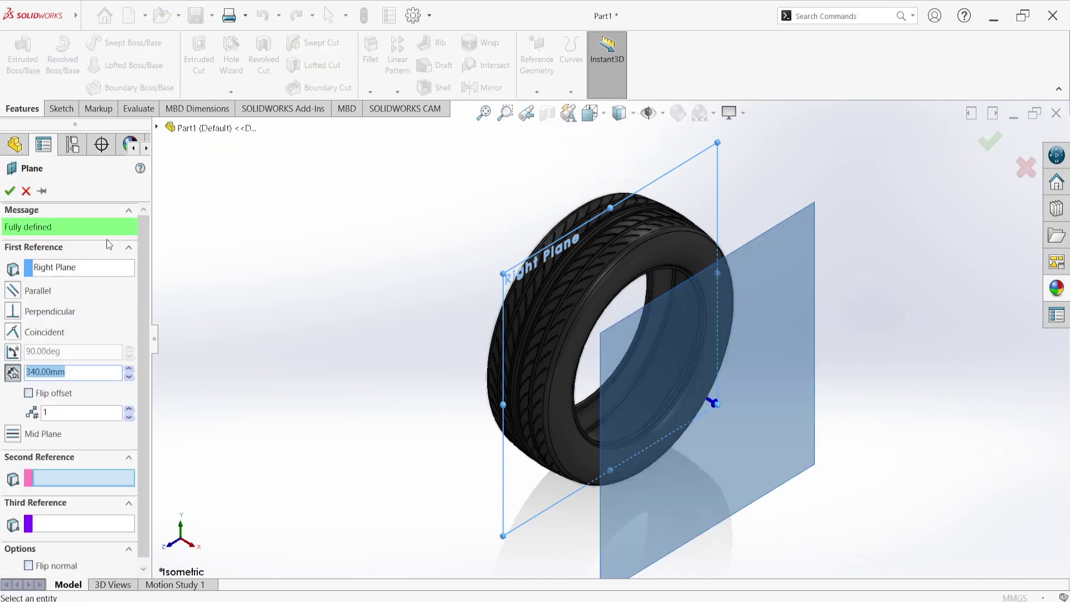
{"action": "left_click", "coordinate": [9, 192]}
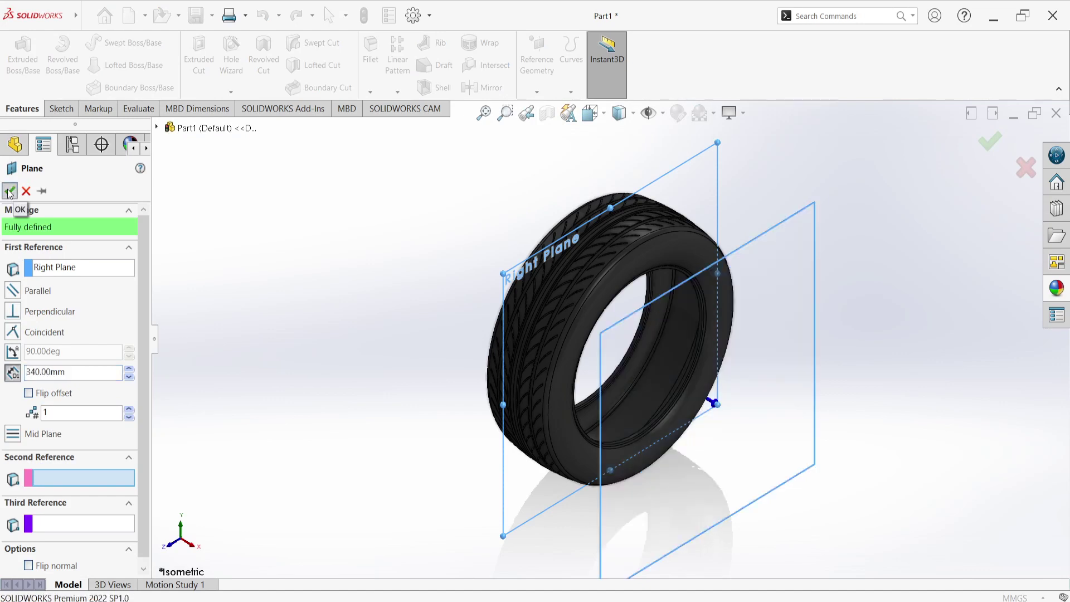
{"action": "right_click", "coordinate": [778, 312]}
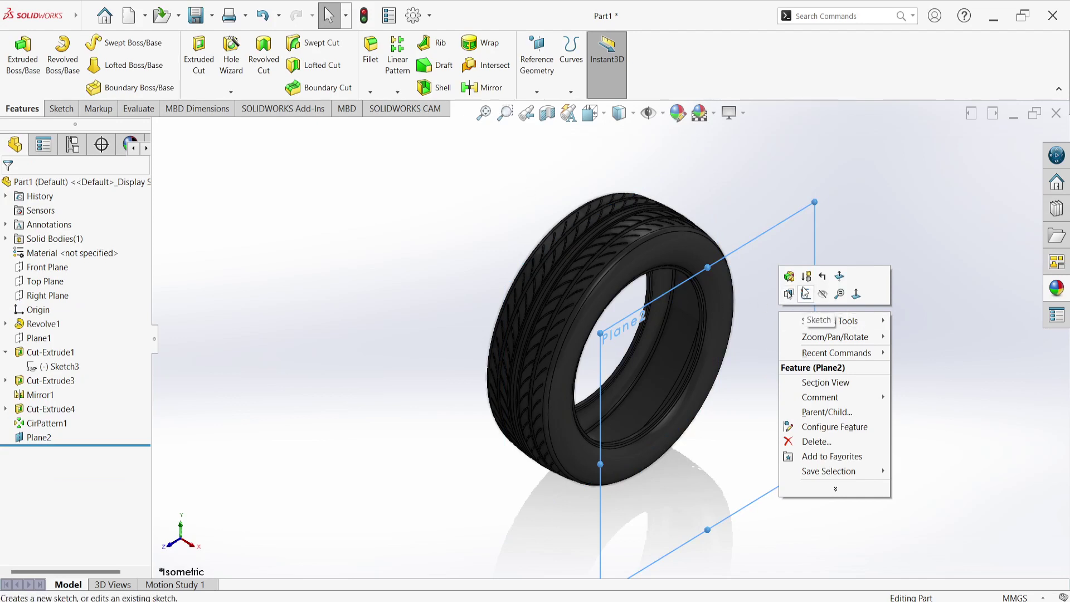
Sketch on Plane2 a centerpoint arc from the tire's axis across the upper sidewall
{"action": "left_click", "coordinate": [806, 295]}
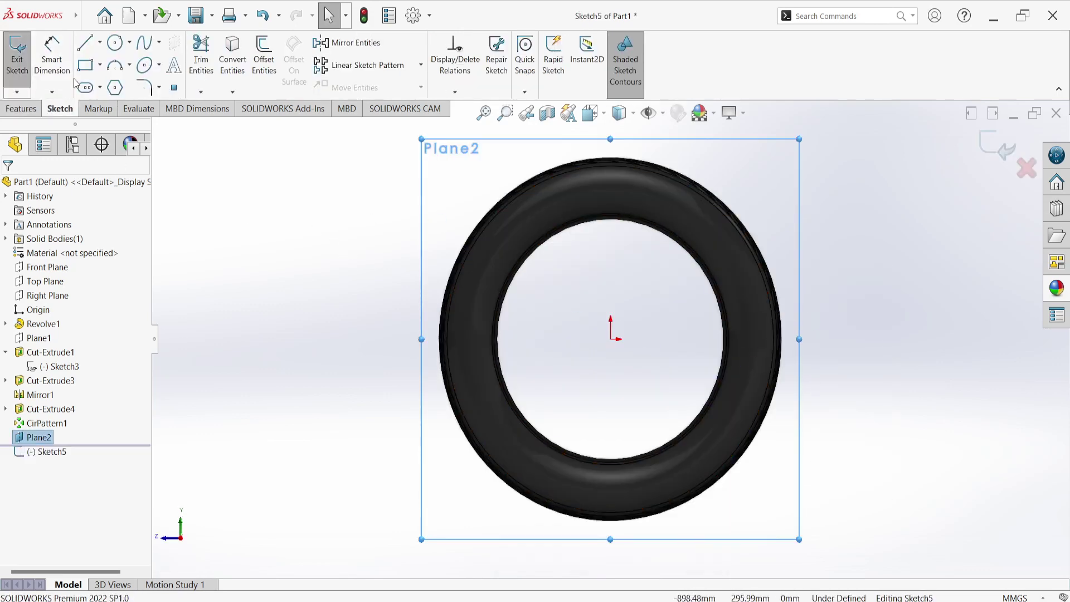
{"action": "left_click", "coordinate": [129, 42]}
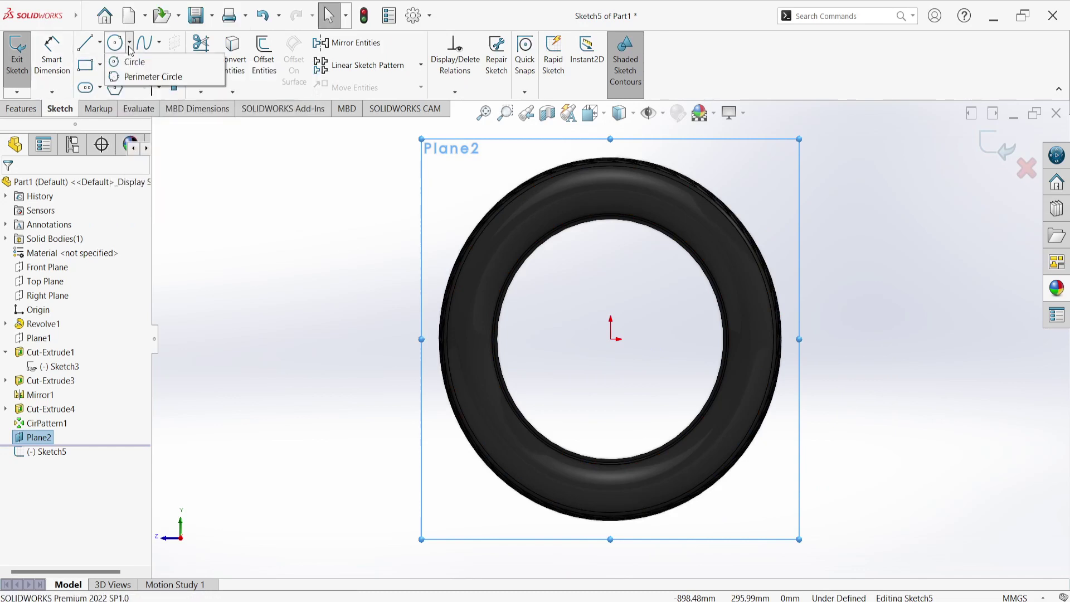
{"action": "left_click", "coordinate": [100, 87]}
{"action": "left_click", "coordinate": [207, 215]}
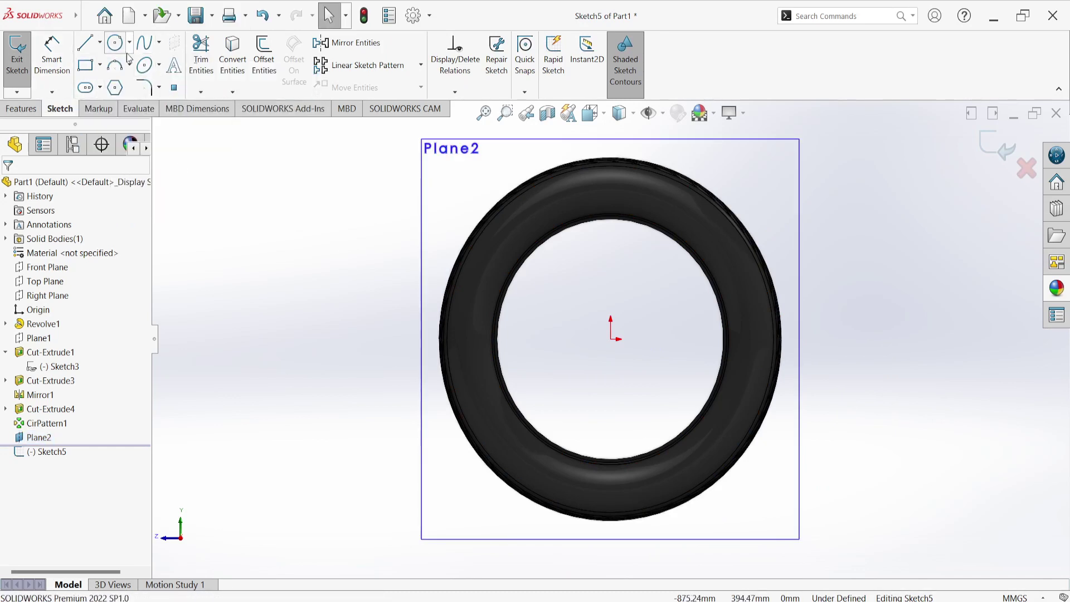
{"action": "left_click", "coordinate": [129, 66]}
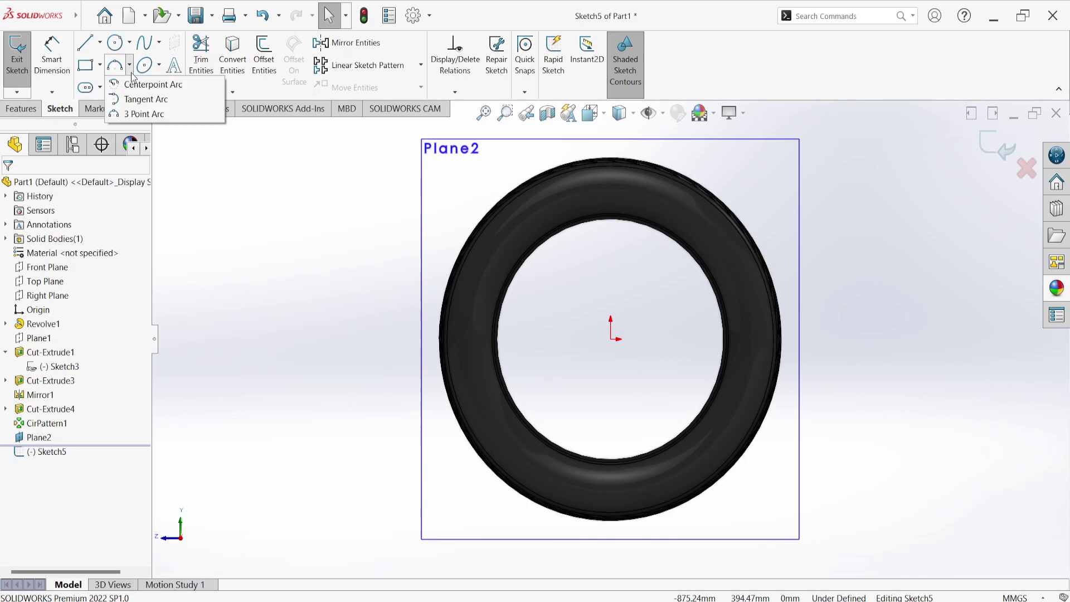
{"action": "left_click", "coordinate": [136, 114]}
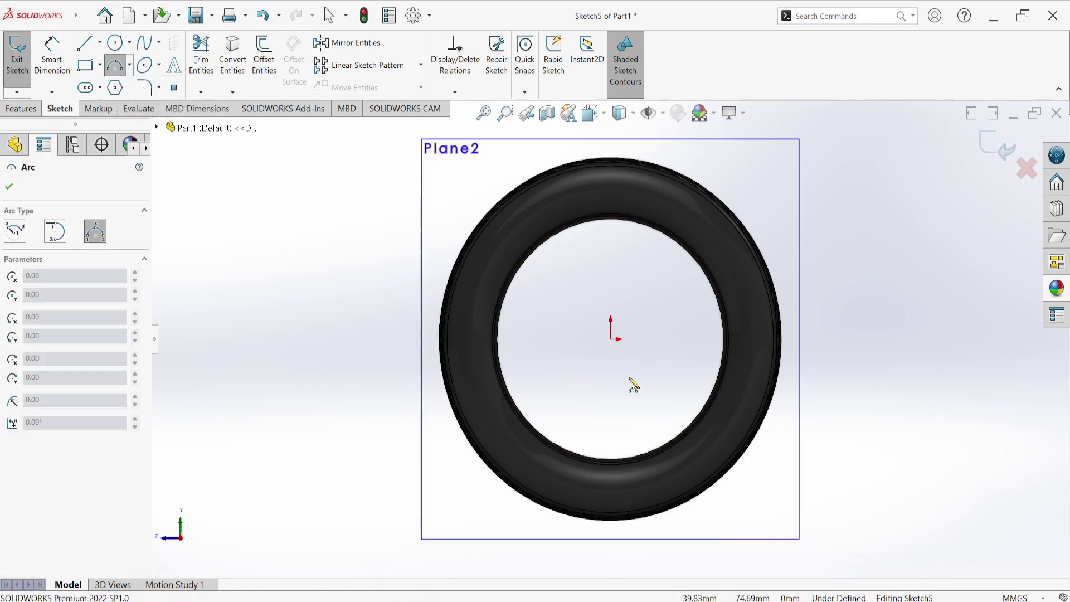
{"action": "left_click", "coordinate": [129, 65]}
{"action": "left_click", "coordinate": [139, 83]}
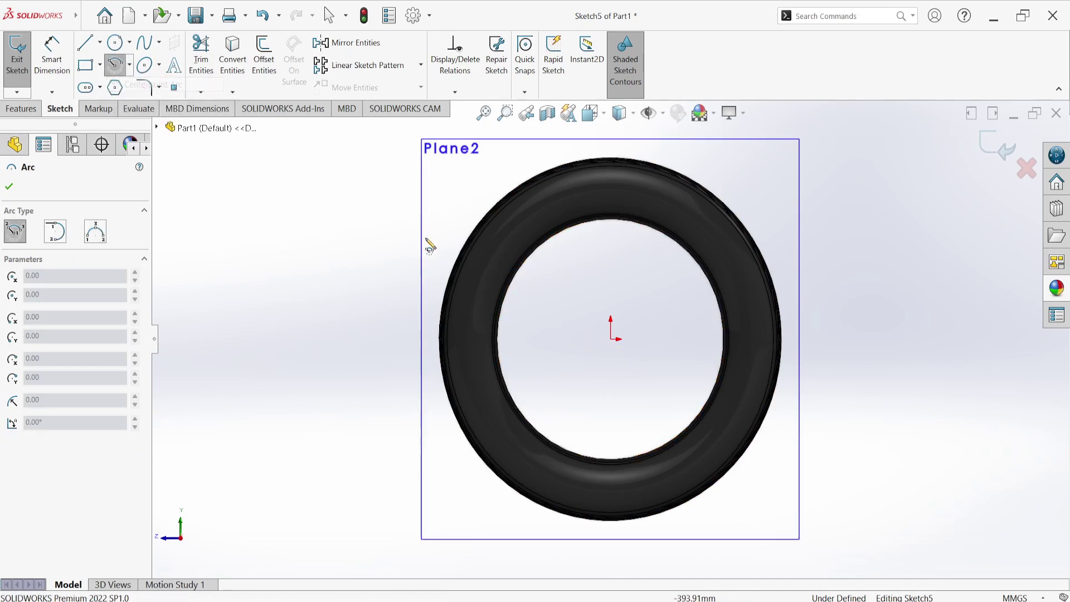
{"action": "left_click", "coordinate": [611, 338]}
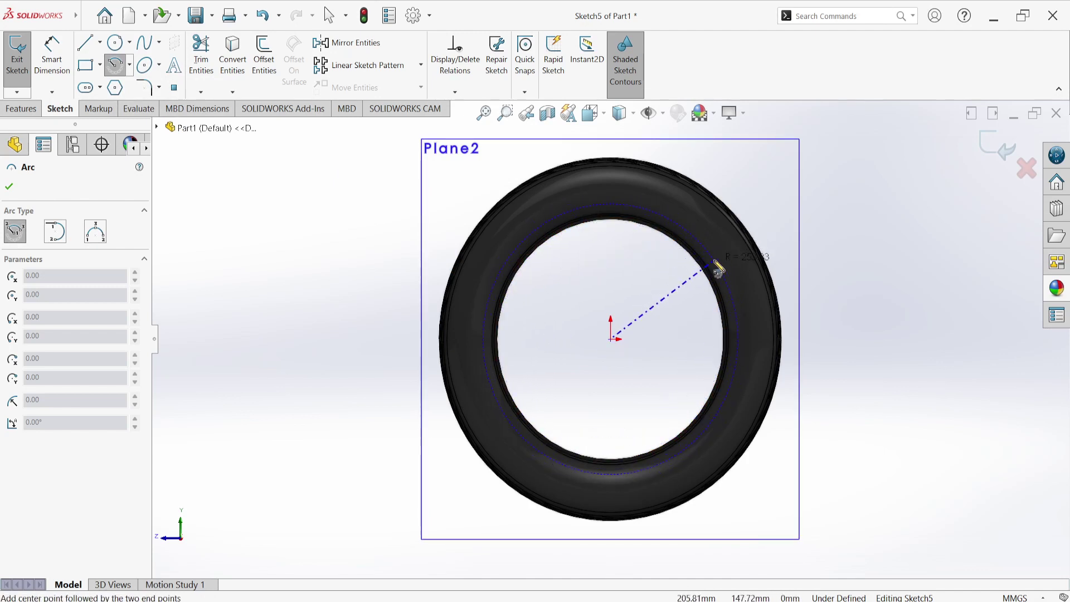
{"action": "left_click", "coordinate": [717, 267]}
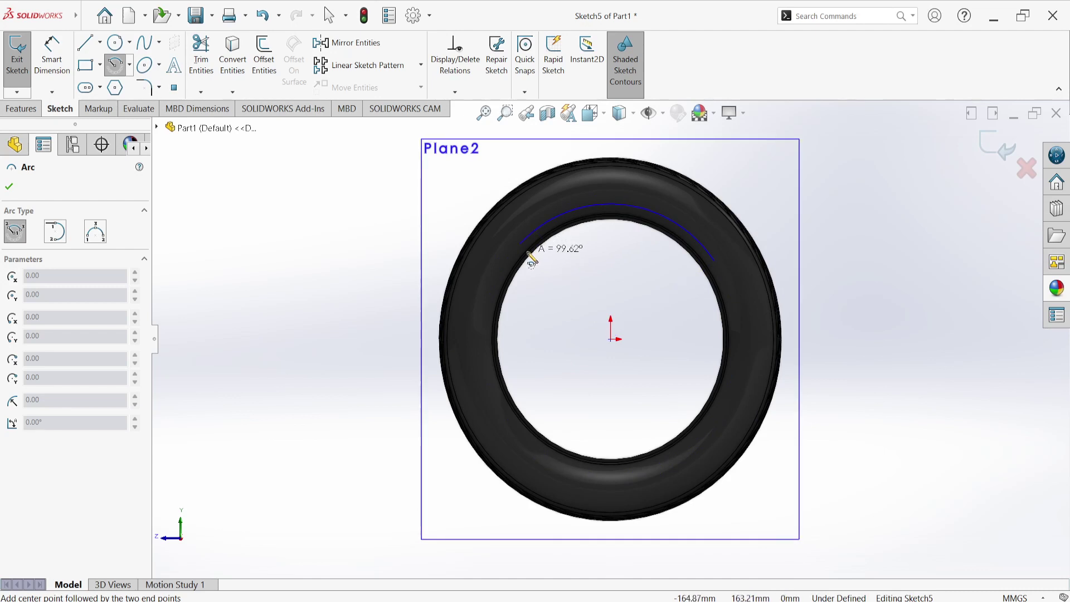
{"action": "left_click", "coordinate": [525, 259]}
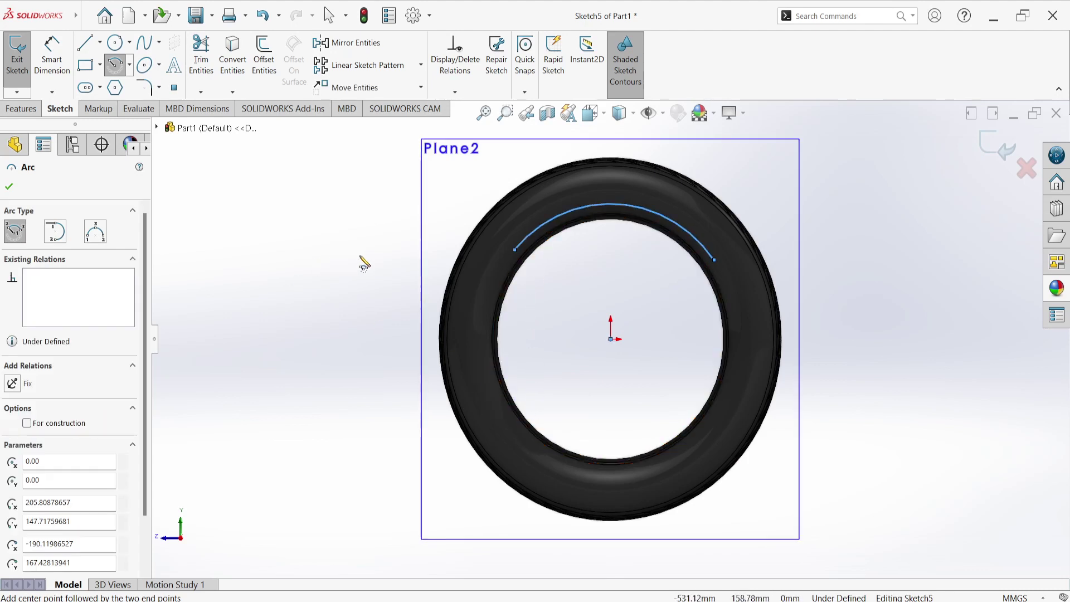
{"action": "right_click", "coordinate": [299, 227]}
{"action": "left_click", "coordinate": [321, 227]}
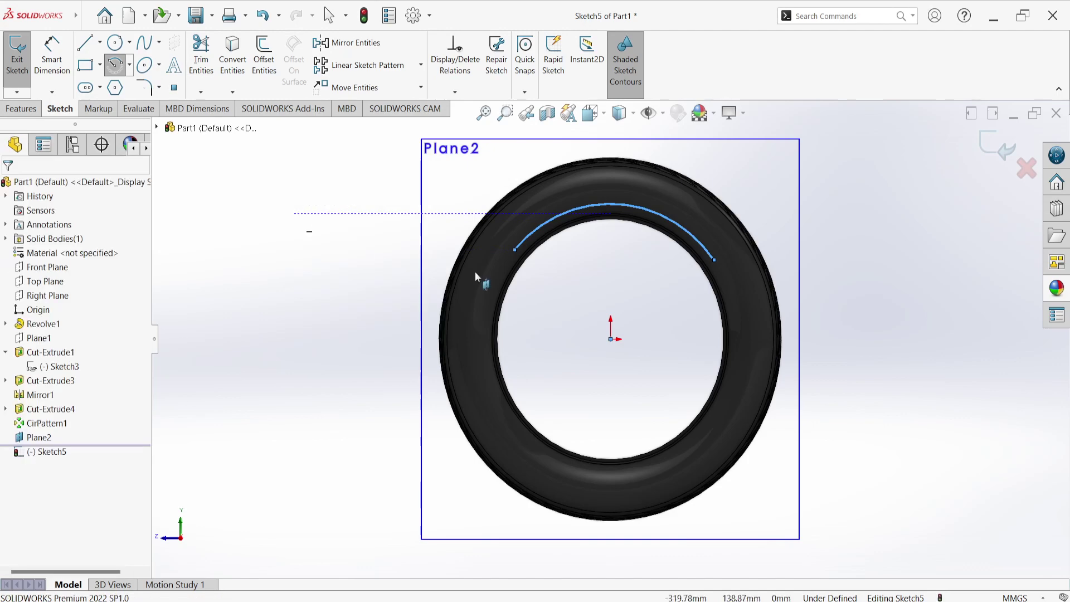
Make the arc's two endpoints horizontal
{"action": "left_click", "coordinate": [515, 250]}
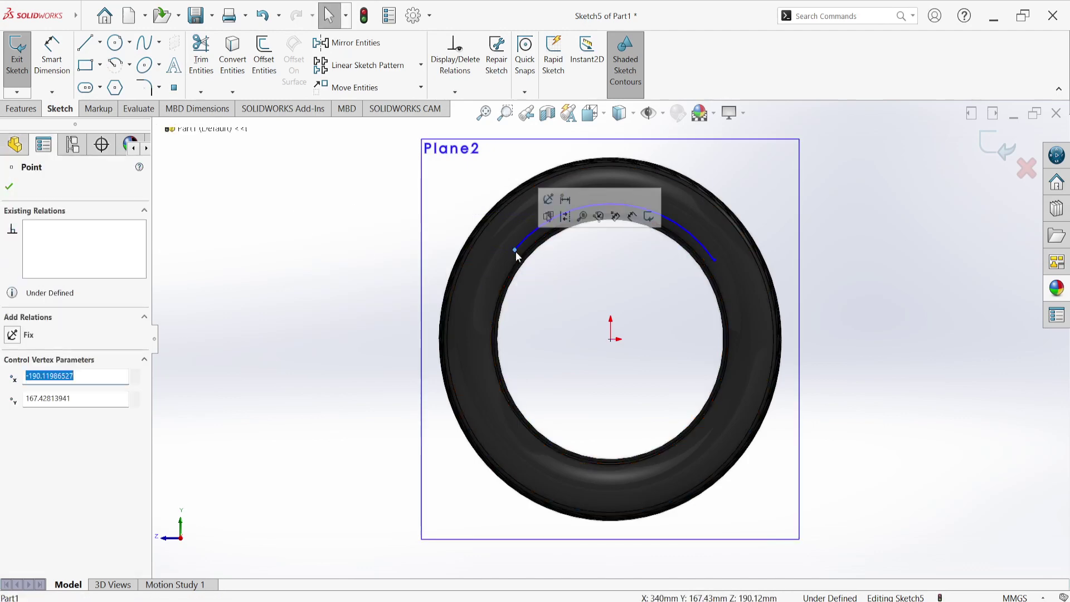
{"action": "left_click", "coordinate": [715, 260], "text": "ctrl"}
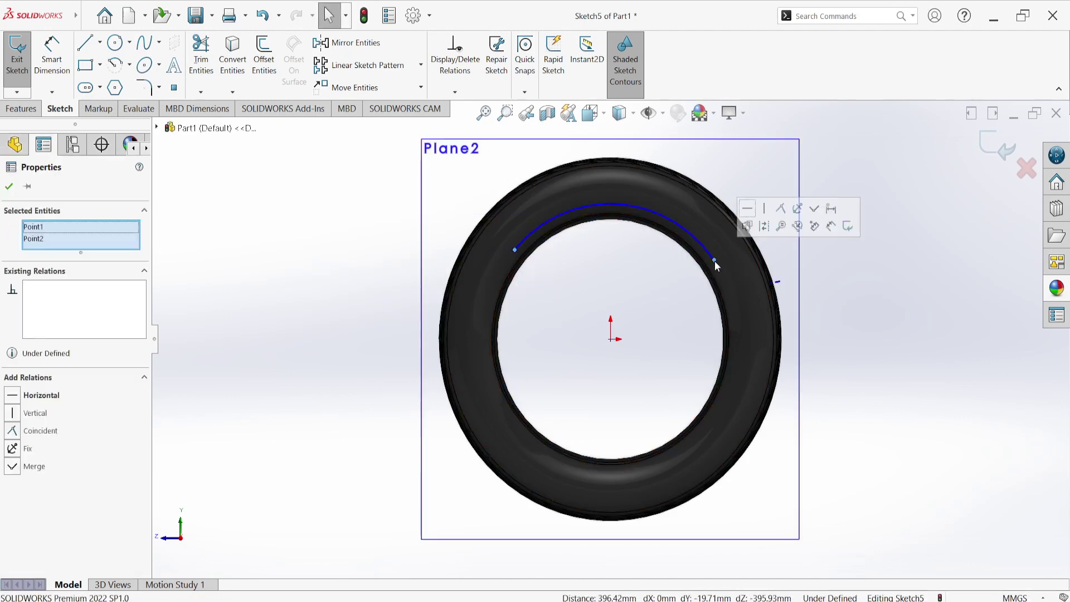
{"action": "left_click", "coordinate": [748, 209]}
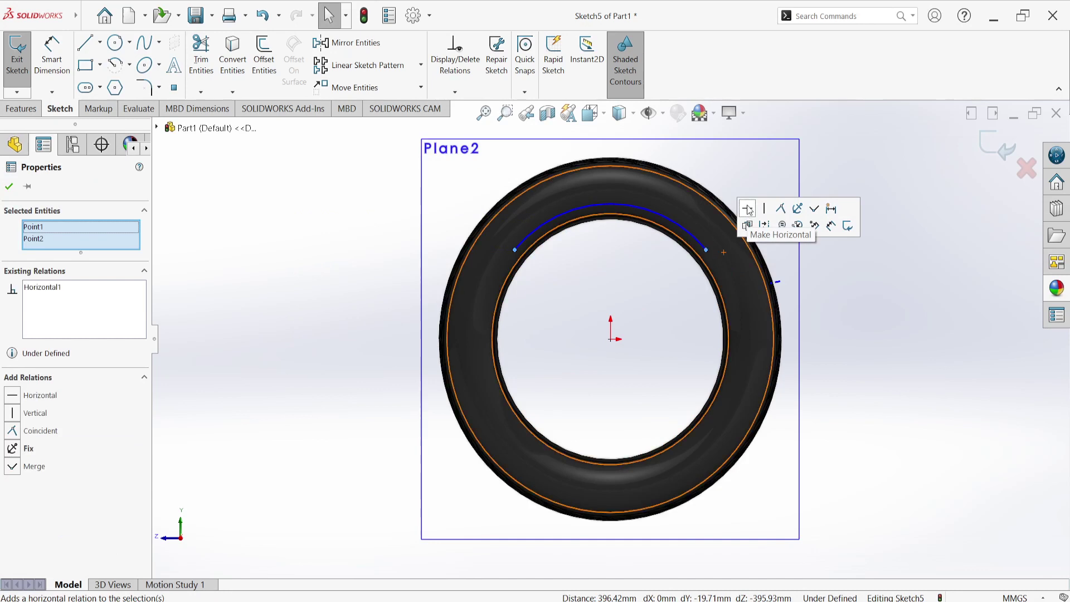
{"action": "left_click", "coordinate": [859, 330]}
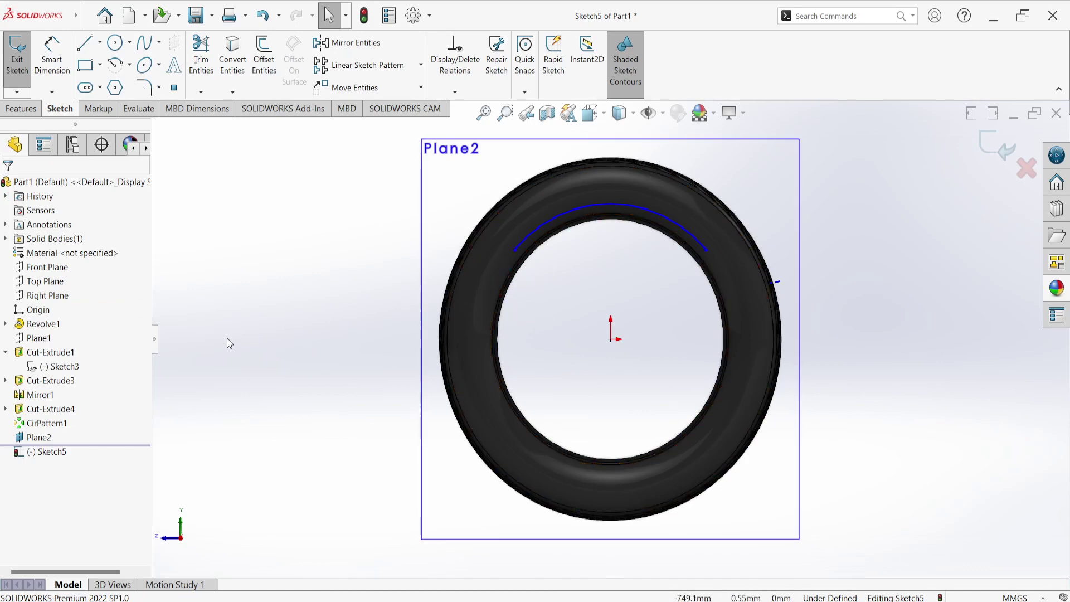
{"action": "left_click", "coordinate": [174, 66]}
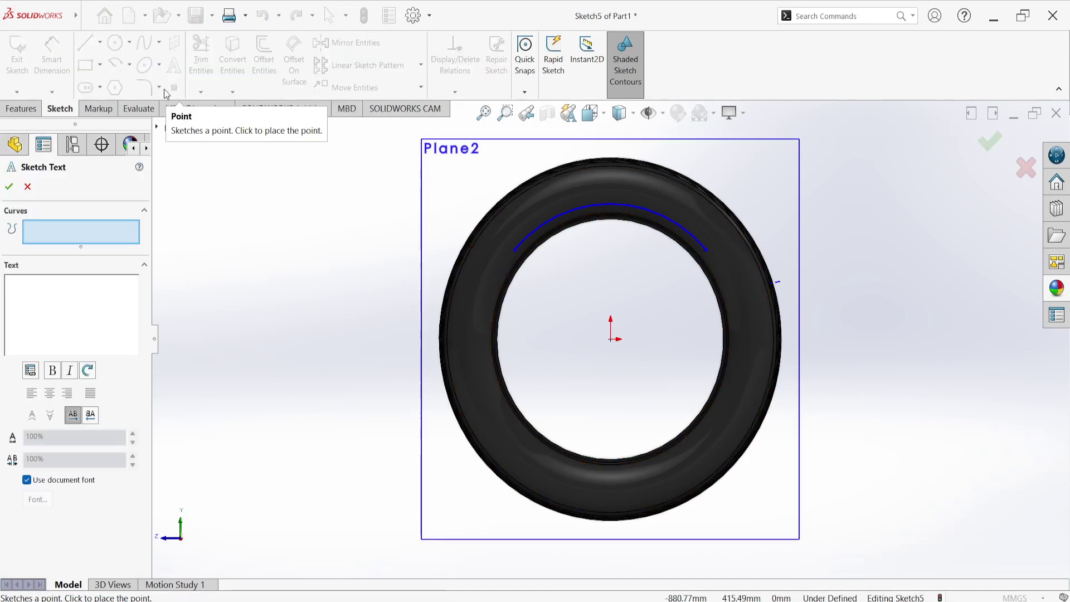
Cancel the sketch text and make the 253.33 mm arc above the tyre centre construction geometry
{"action": "left_click", "coordinate": [28, 187]}
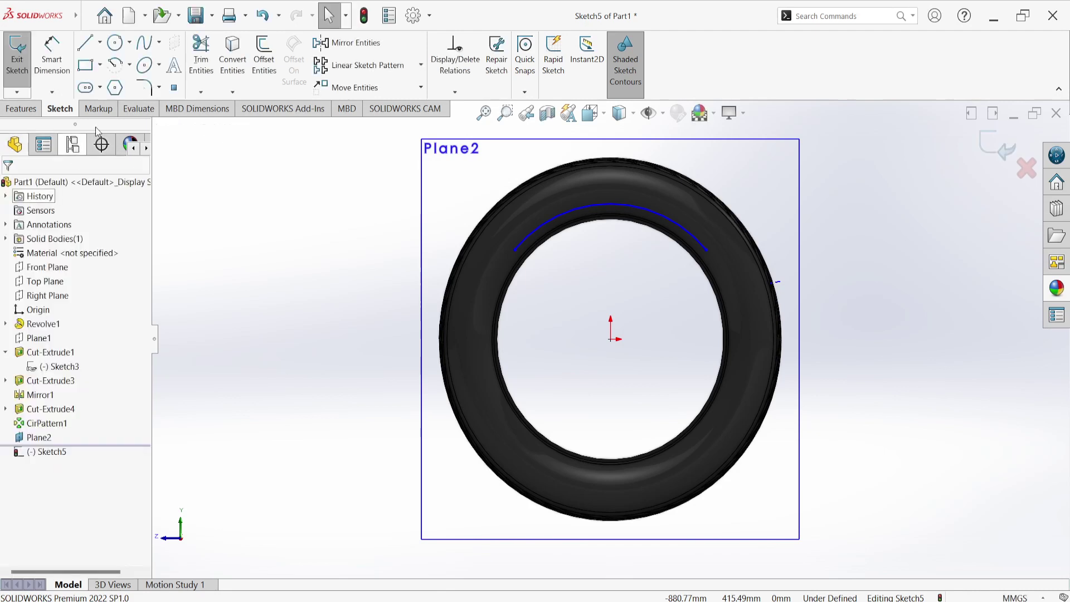
{"action": "left_click", "coordinate": [591, 205]}
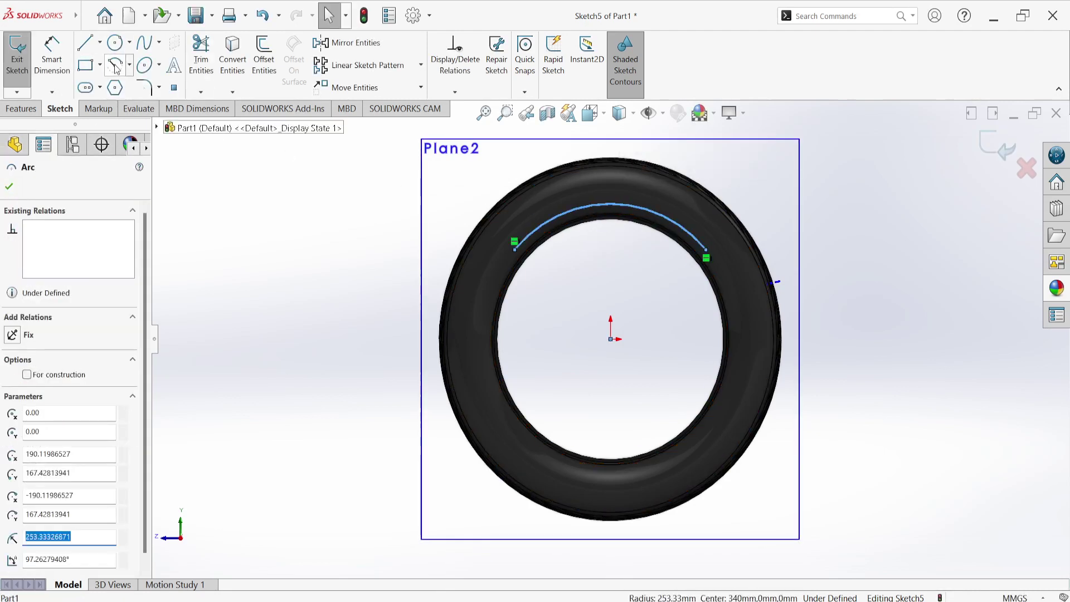
{"action": "left_click", "coordinate": [78, 376]}
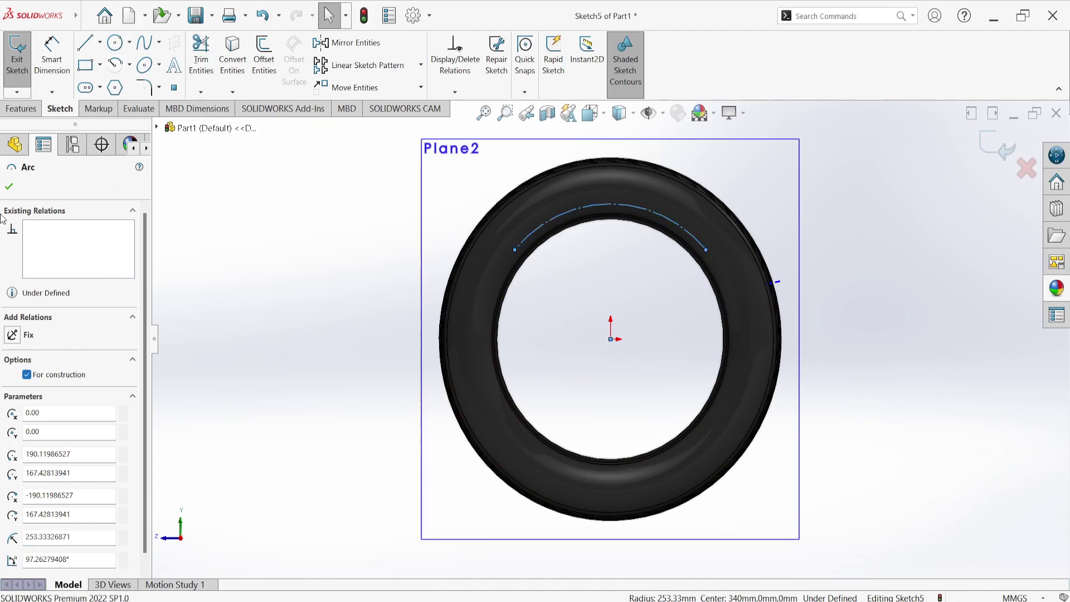
{"action": "left_click", "coordinate": [9, 186]}
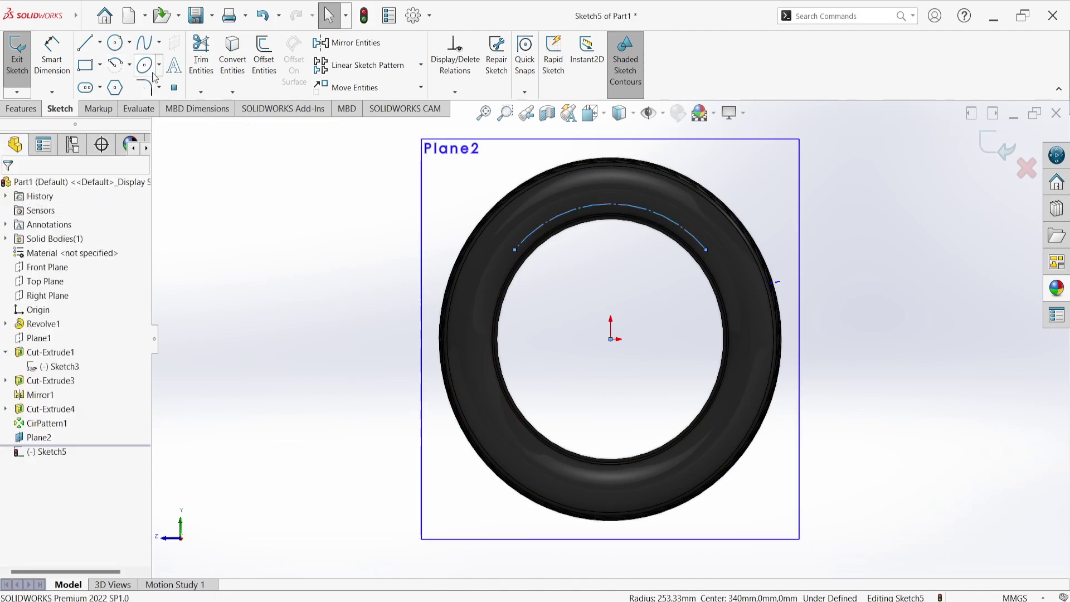
Add sketch text 'BKT TYRE' along the arc in a 72-point font
{"action": "left_click", "coordinate": [174, 65]}
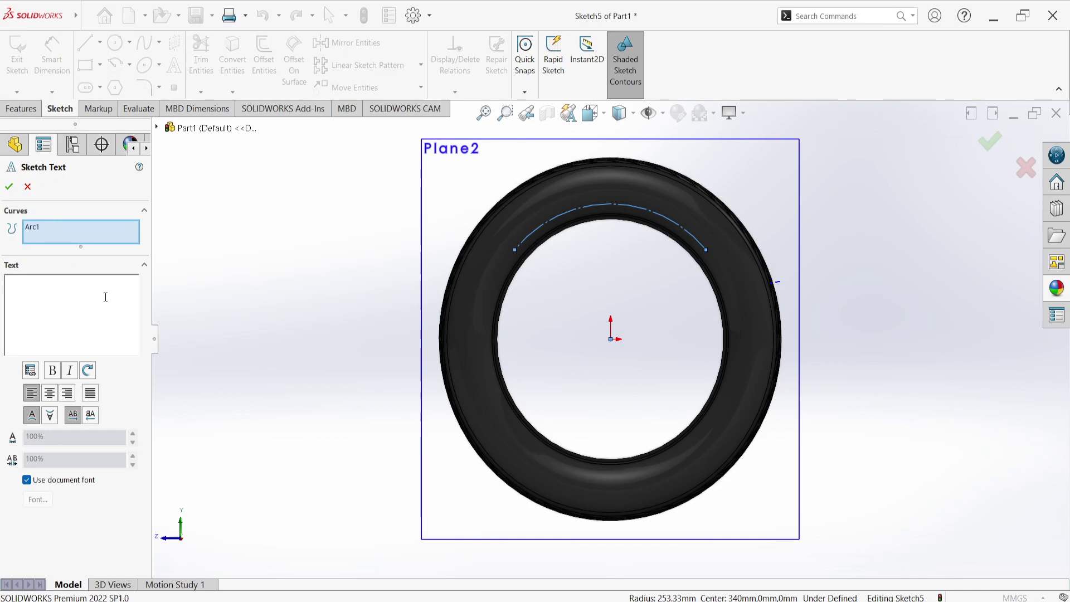
{"action": "type", "text": "BKT TY"}
{"action": "type", "text": "RE"}
{"action": "left_click", "coordinate": [26, 481]}
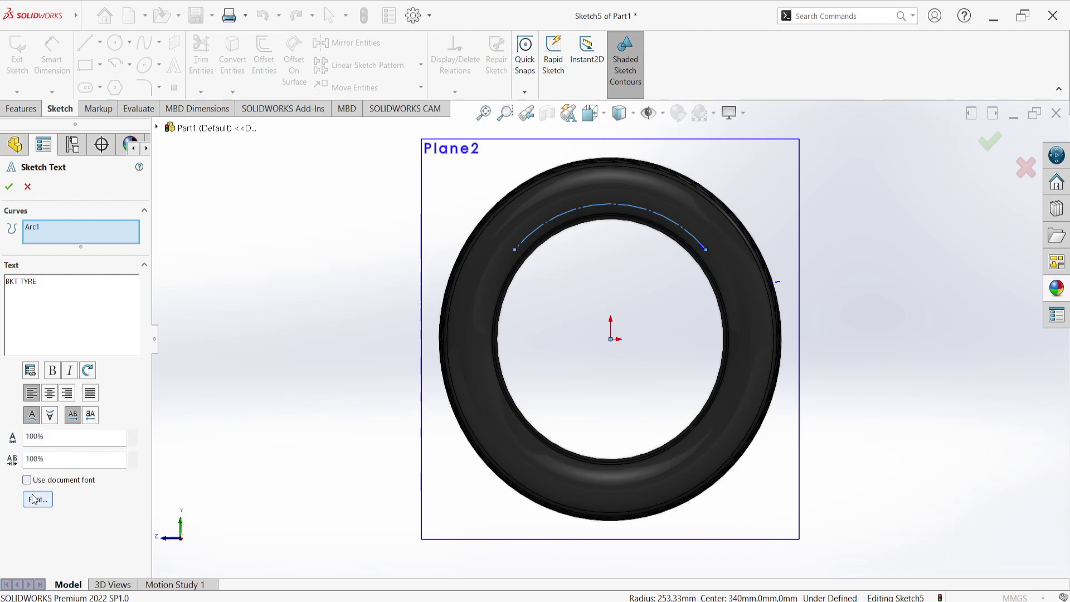
{"action": "left_click", "coordinate": [37, 499]}
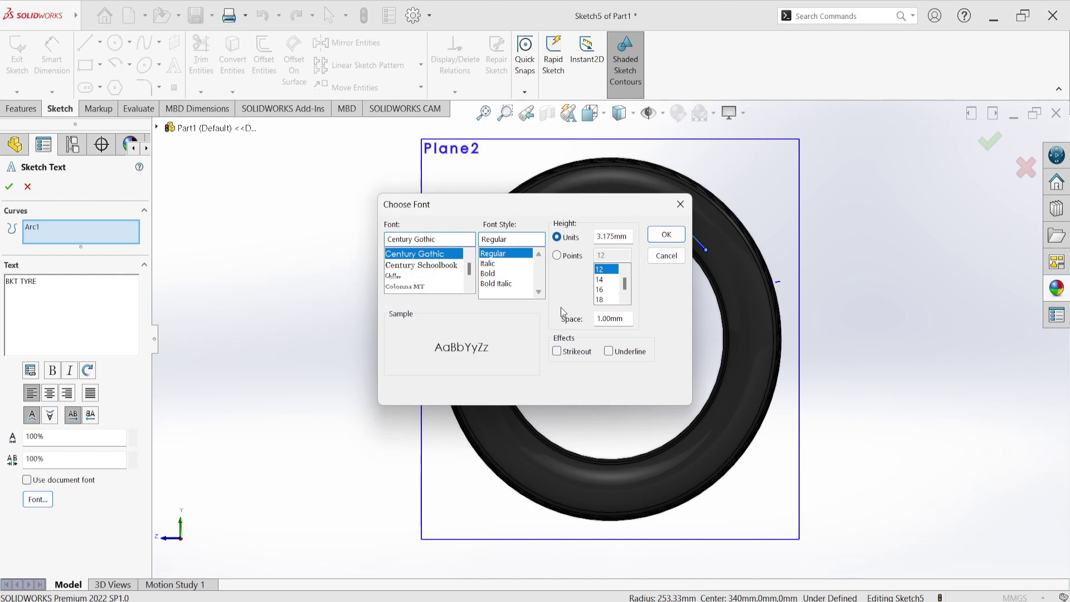
{"action": "left_click", "coordinate": [556, 255]}
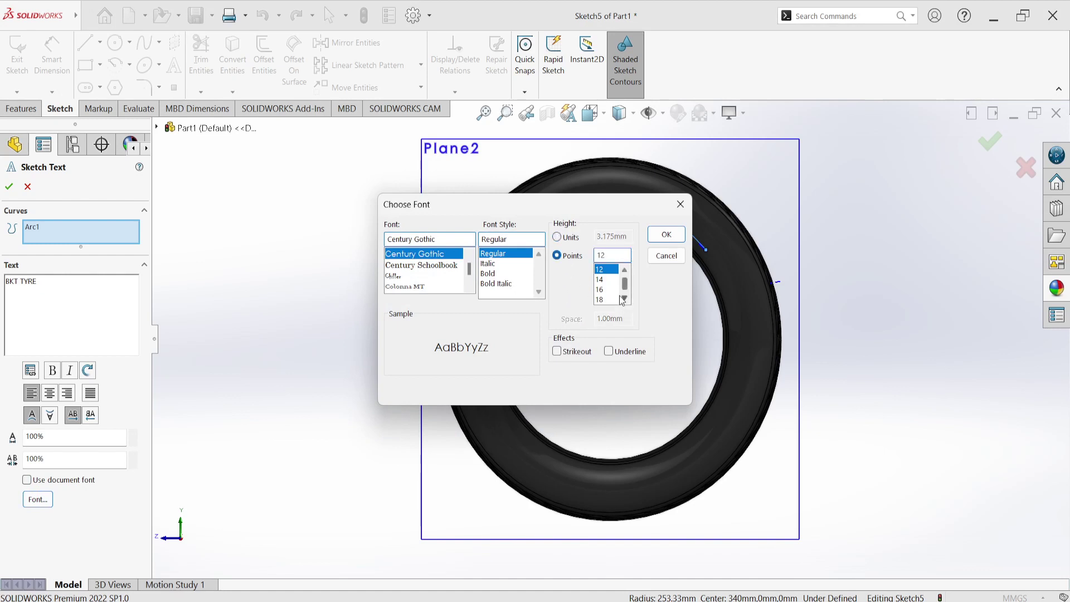
{"action": "scroll", "coordinate": [619, 295], "scroll_direction": "down", "scroll_amount": 1}
{"action": "left_click", "coordinate": [621, 255]}
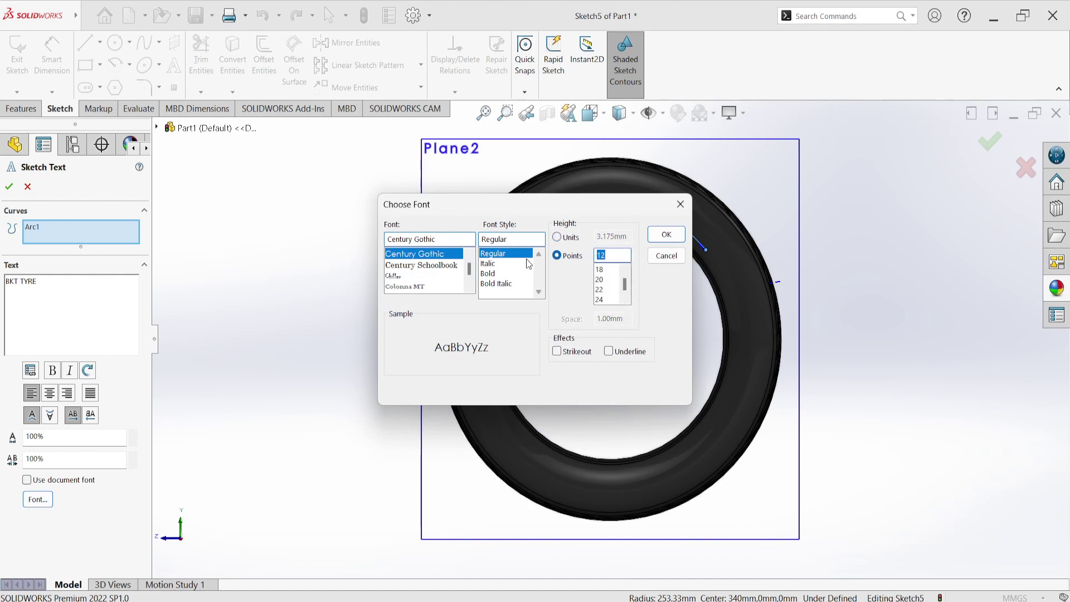
{"action": "type", "text": "72"}
{"action": "key", "text": "Return"}
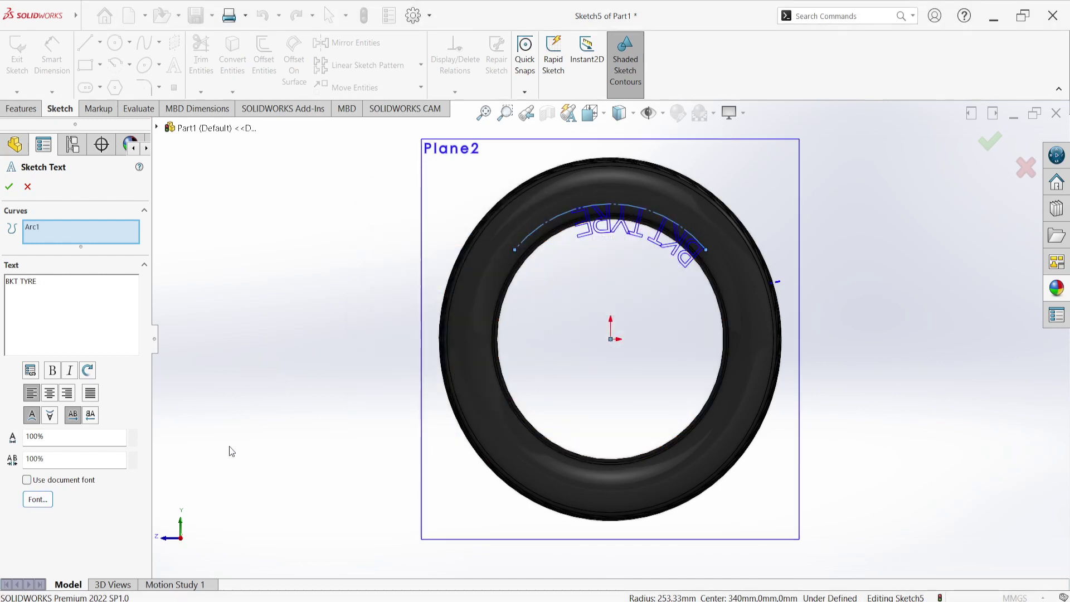
Flip the text above the arc reading left to right, centre it, accept and exit the sketch
{"action": "left_click", "coordinate": [50, 419]}
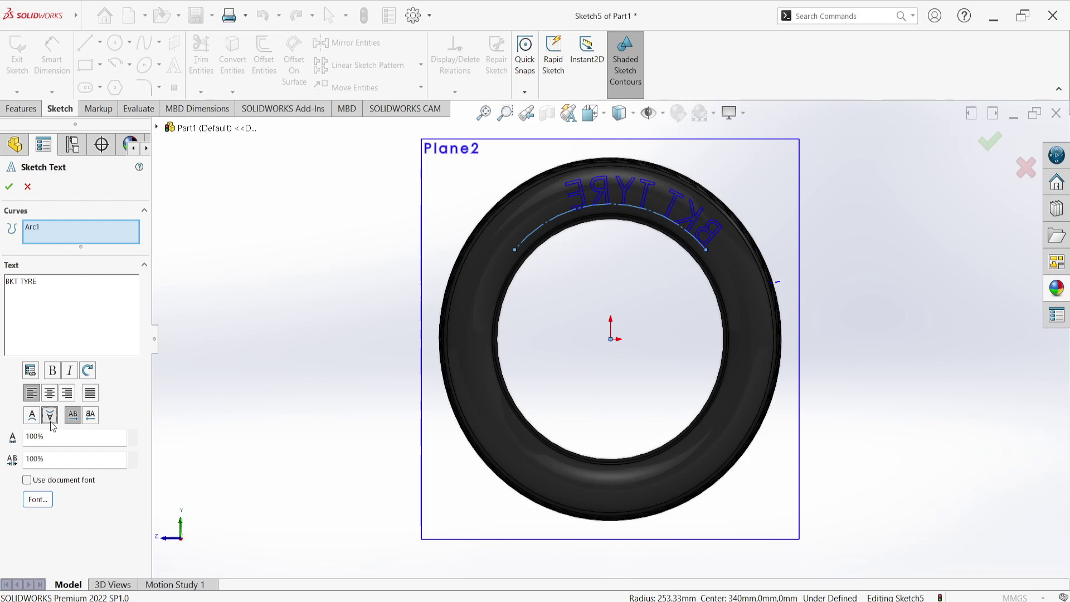
{"action": "left_click", "coordinate": [91, 417]}
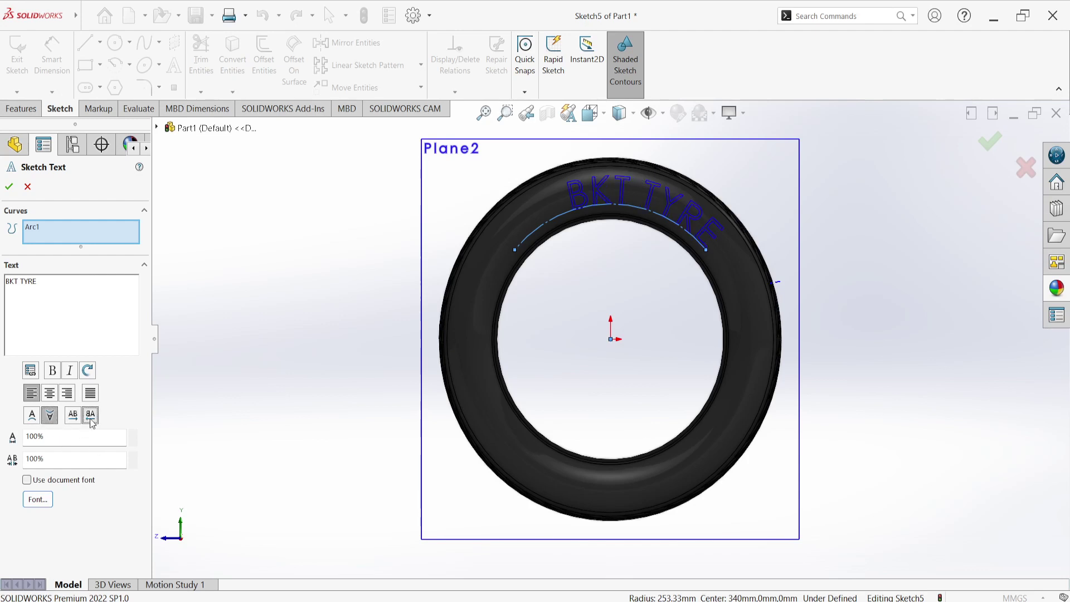
{"action": "left_click", "coordinate": [49, 393]}
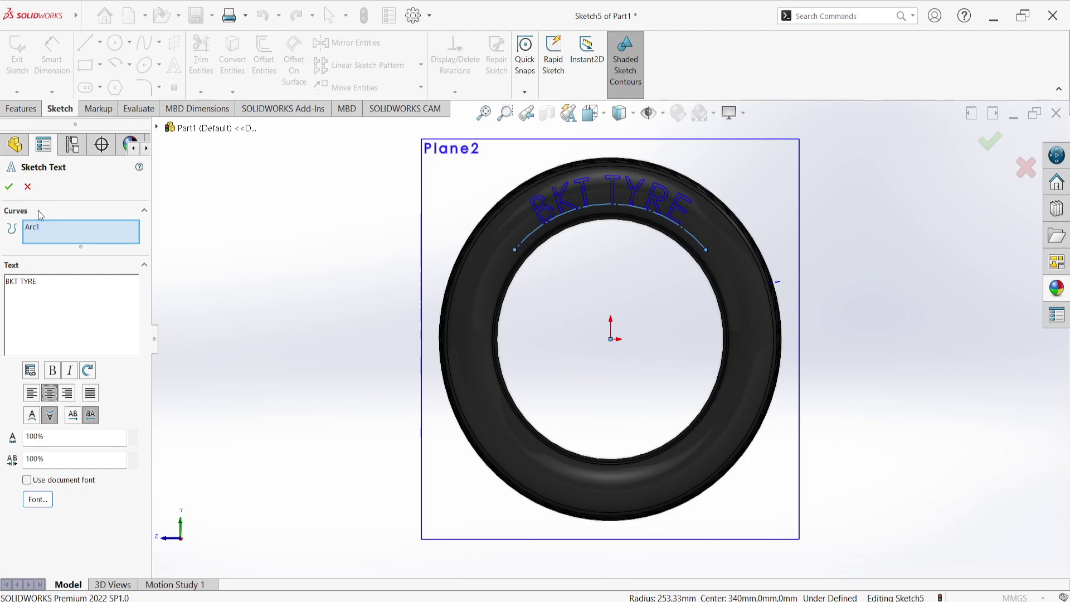
{"action": "left_click", "coordinate": [9, 187]}
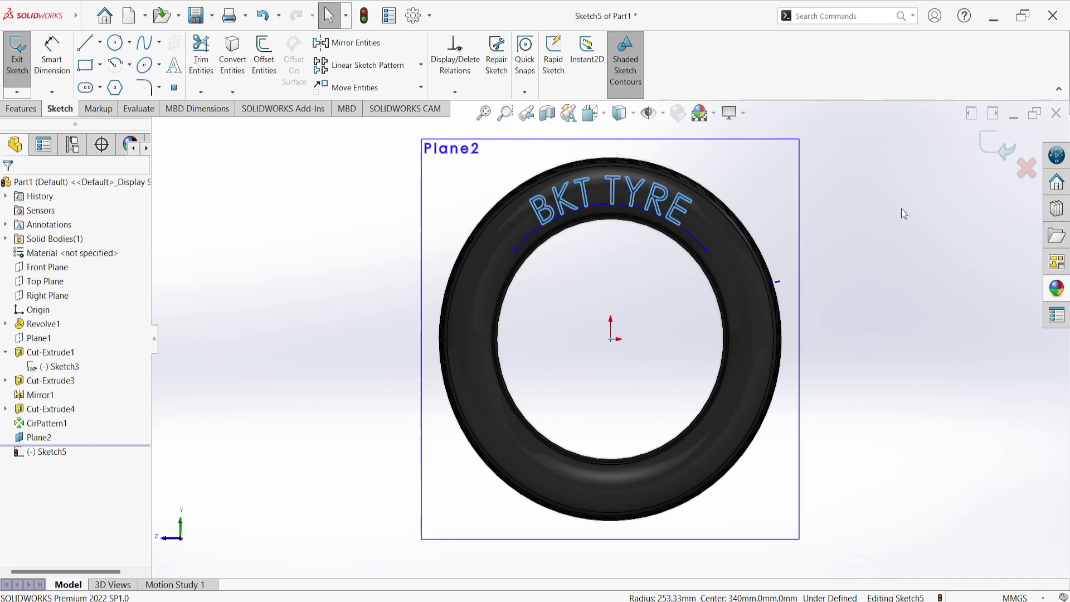
{"action": "left_click", "coordinate": [1001, 148]}
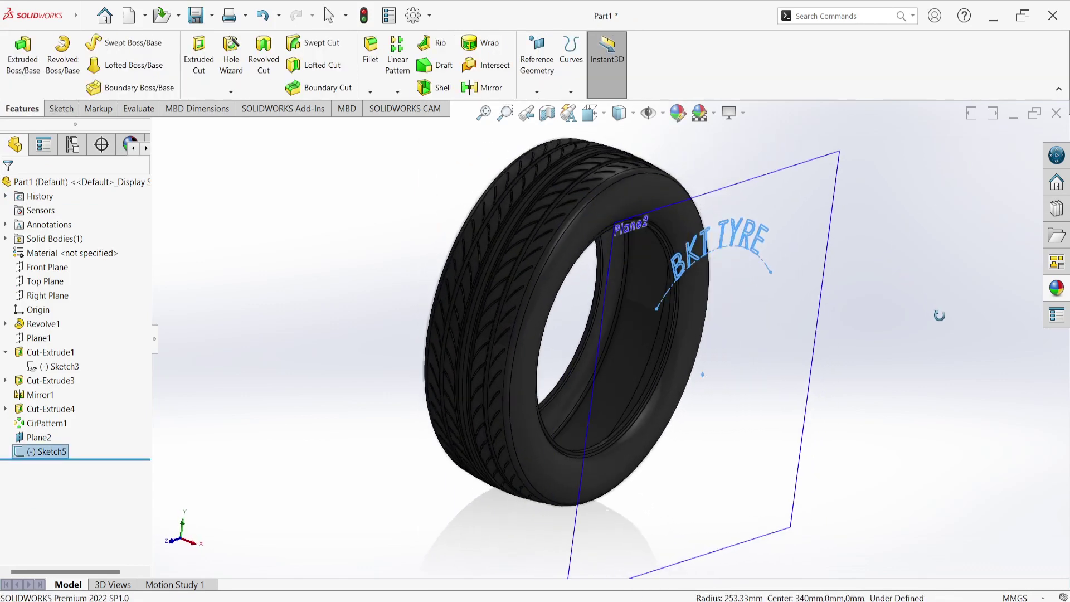
Wrap the BKT TYRE sketch onto the tyre sidewall face as a deboss
{"action": "left_click", "coordinate": [480, 44]}
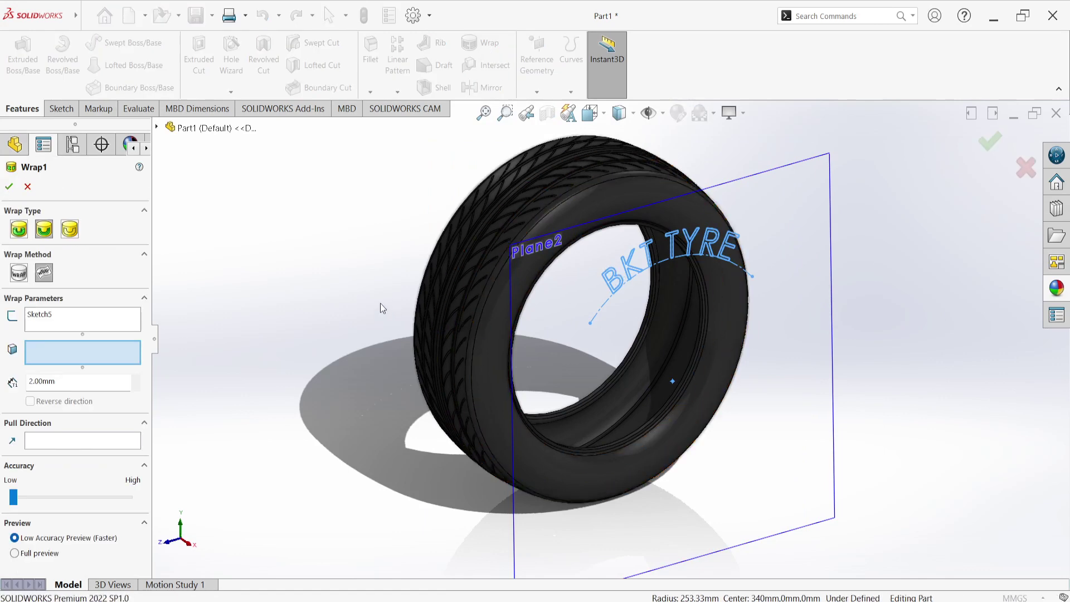
{"action": "left_click", "coordinate": [503, 303]}
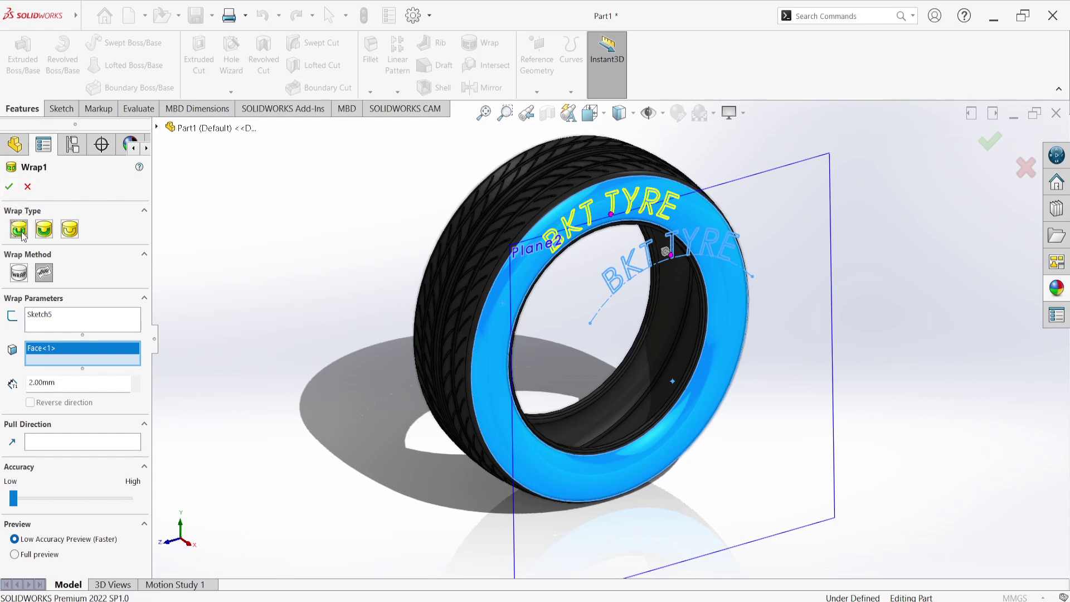
{"action": "left_click", "coordinate": [45, 233]}
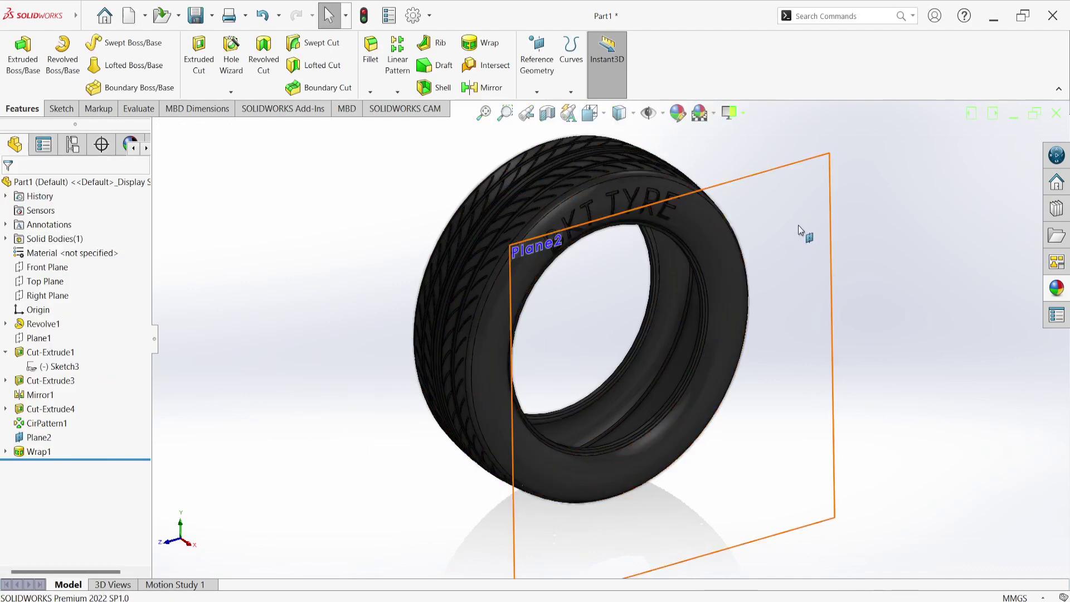
Hide Plane2 so only the tyre shows
{"action": "left_click", "coordinate": [810, 192]}
{"action": "right_click", "coordinate": [810, 192]}
{"action": "left_click", "coordinate": [854, 176]}
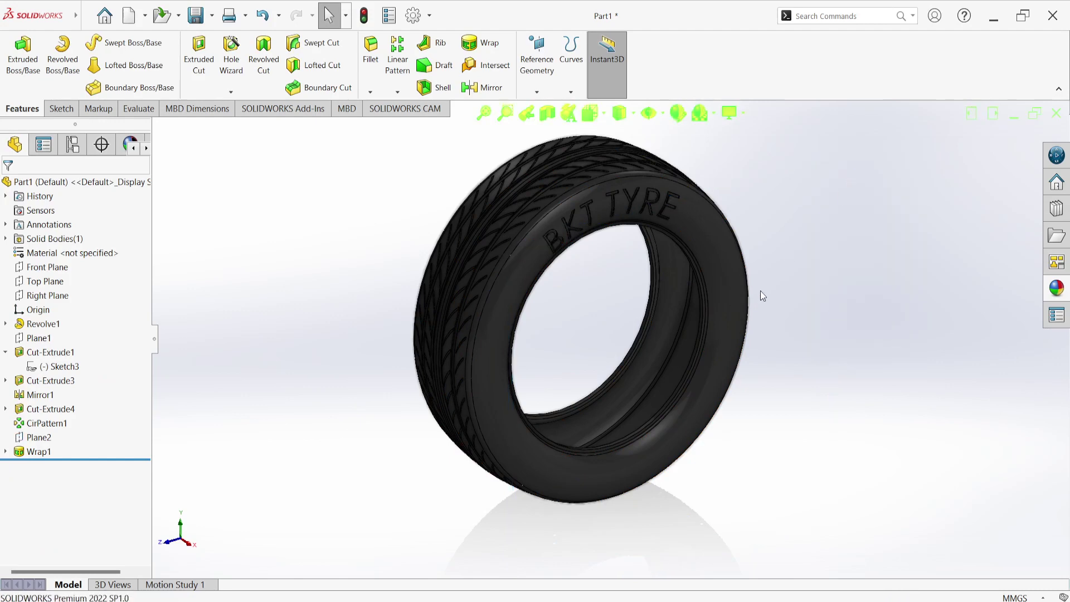
Zoom in and multi-select the B, T, Y, R and E letter faces of BKT TYRE
{"action": "scroll", "coordinate": [502, 278], "scroll_direction": "down", "scroll_amount": 5}
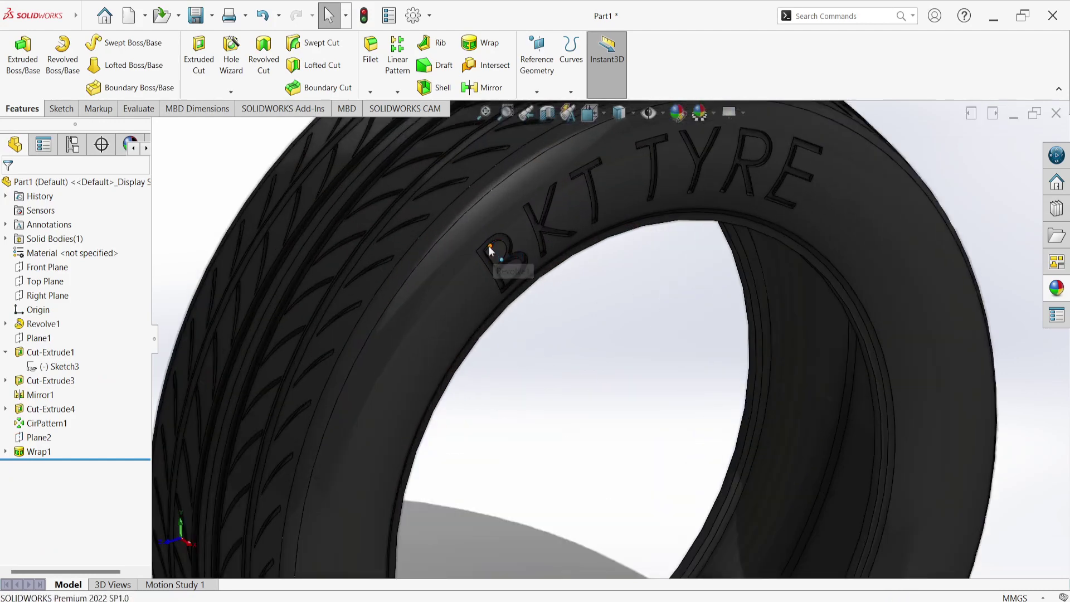
{"action": "scroll", "coordinate": [491, 246], "scroll_direction": "down", "scroll_amount": 5}
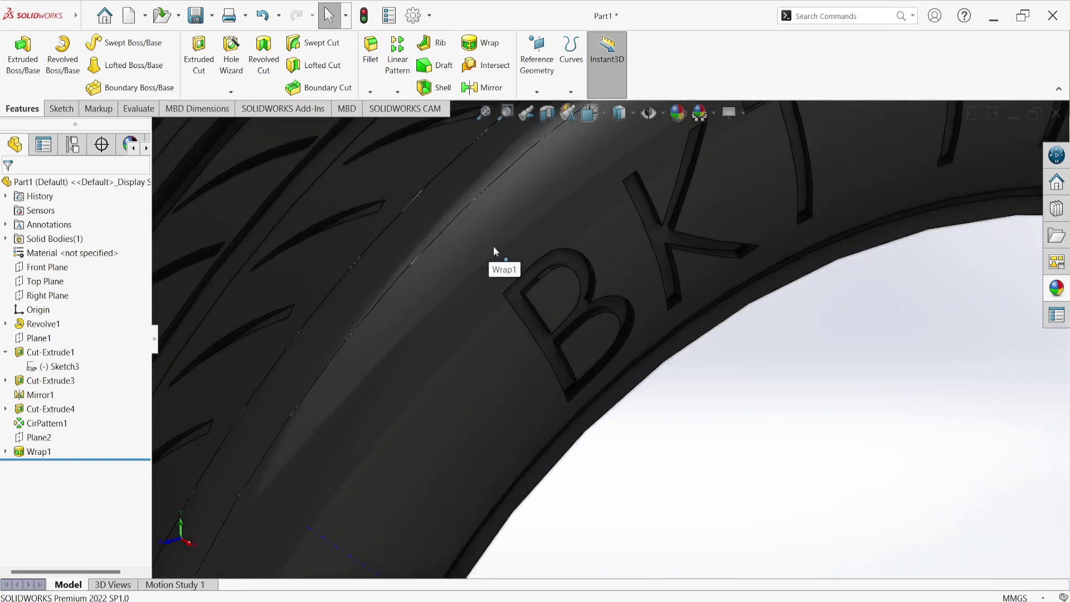
{"action": "left_click", "coordinate": [548, 267]}
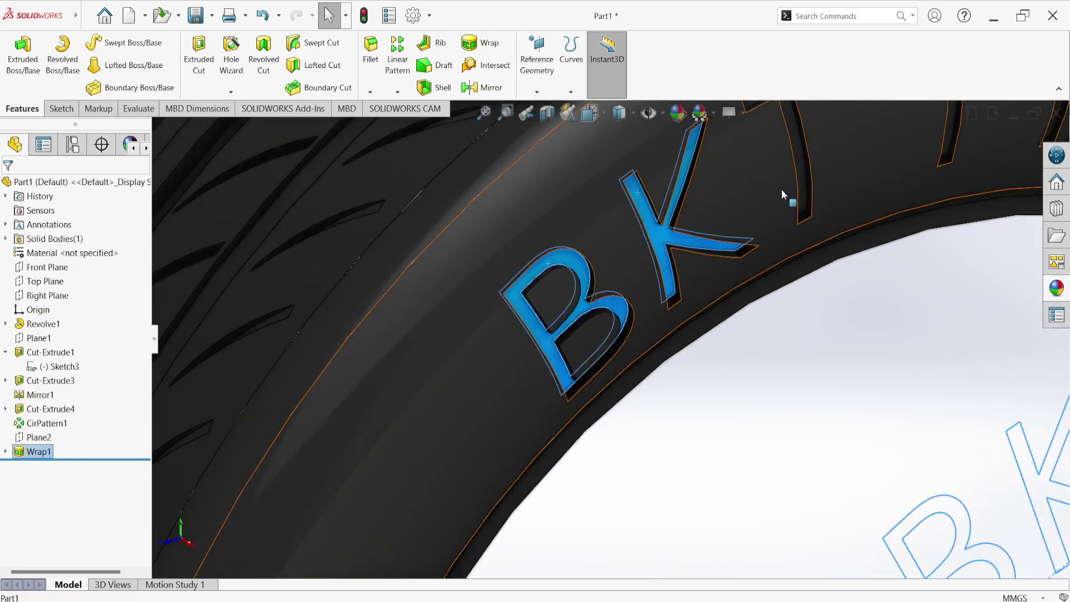
{"action": "scroll", "coordinate": [750, 220], "scroll_direction": "up", "scroll_amount": 5}
{"action": "scroll", "coordinate": [750, 223], "scroll_direction": "down", "scroll_amount": 1}
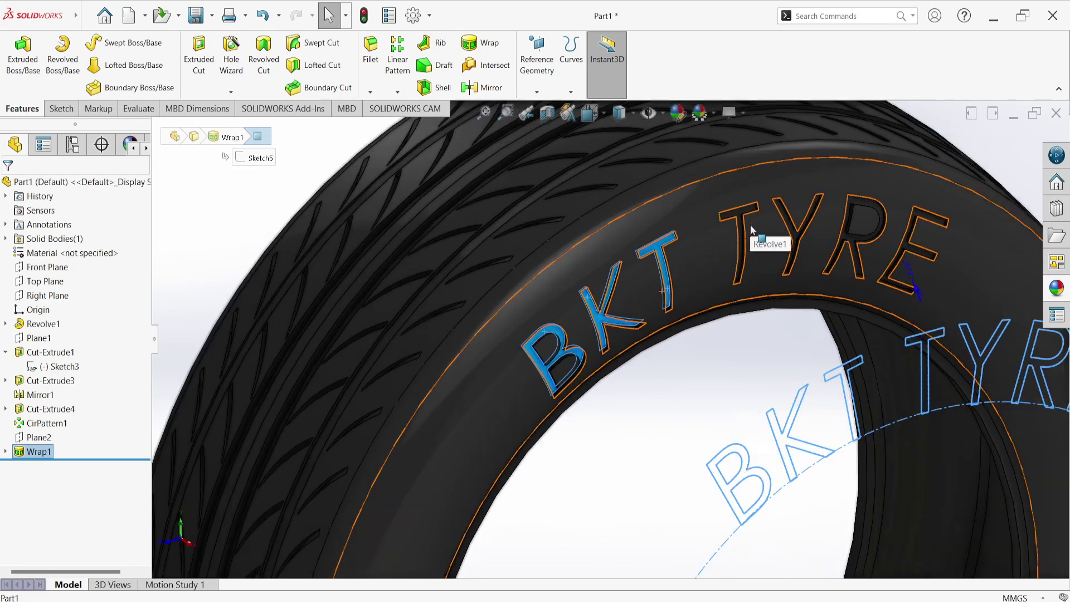
{"action": "scroll", "coordinate": [746, 224], "scroll_direction": "down", "scroll_amount": 3}
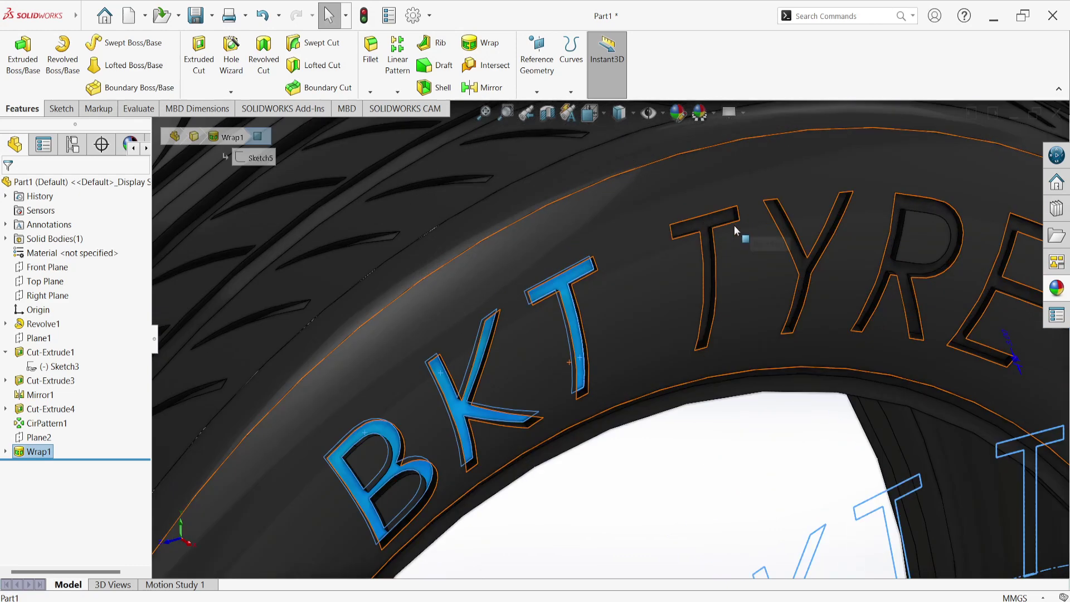
{"action": "left_click", "coordinate": [699, 231], "text": "ctrl"}
{"action": "left_click", "coordinate": [837, 229], "text": "ctrl"}
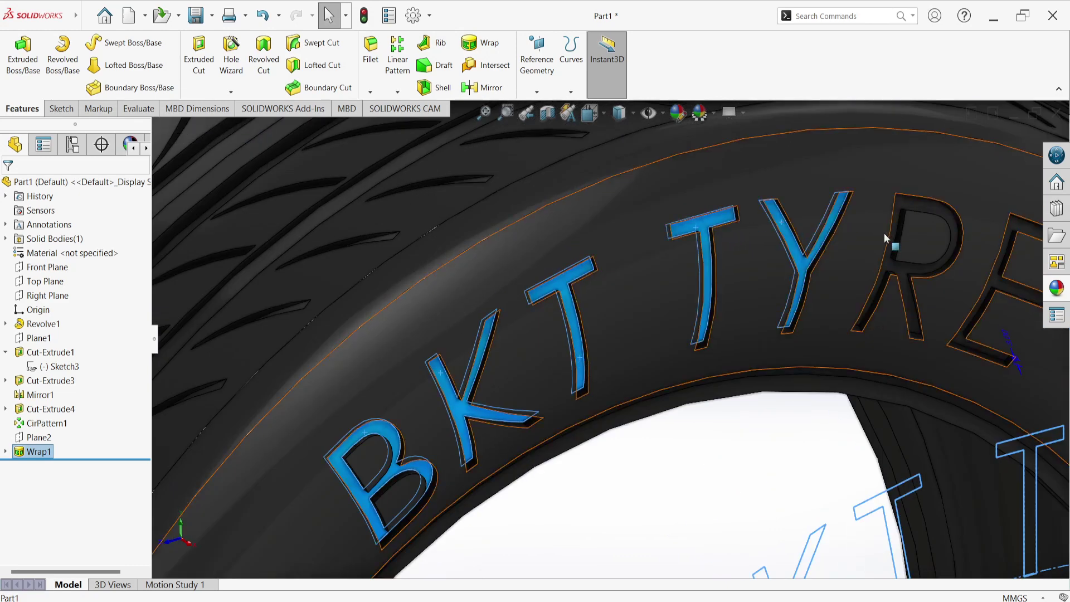
{"action": "left_click", "coordinate": [879, 281], "text": "ctrl"}
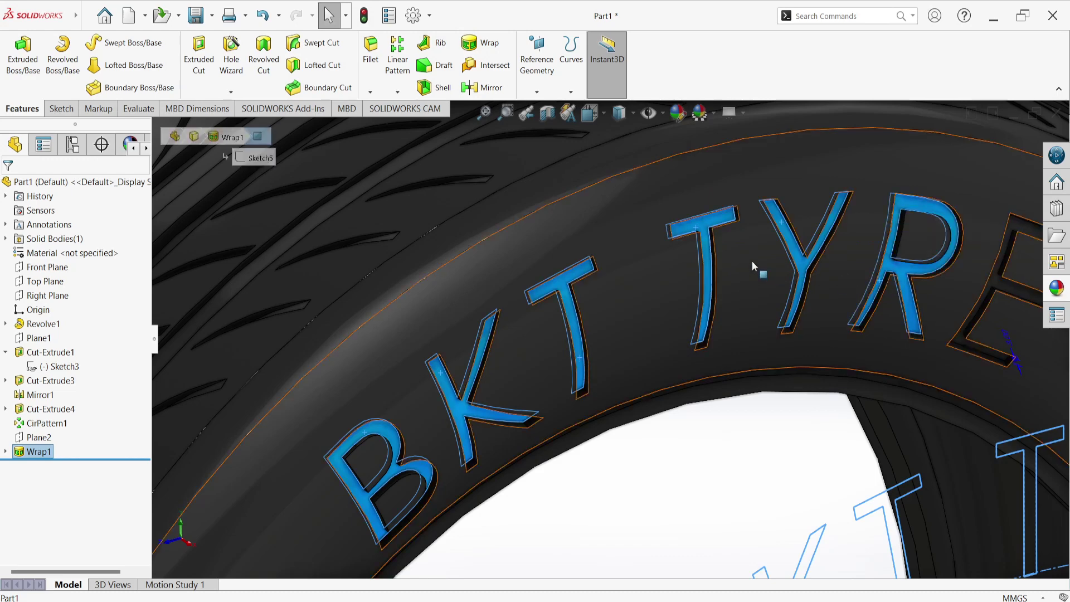
{"action": "scroll", "coordinate": [751, 261], "scroll_direction": "up", "scroll_amount": 4}
{"action": "scroll", "coordinate": [761, 293], "scroll_direction": "down", "scroll_amount": 2}
{"action": "scroll", "coordinate": [798, 292], "scroll_direction": "down", "scroll_amount": 2}
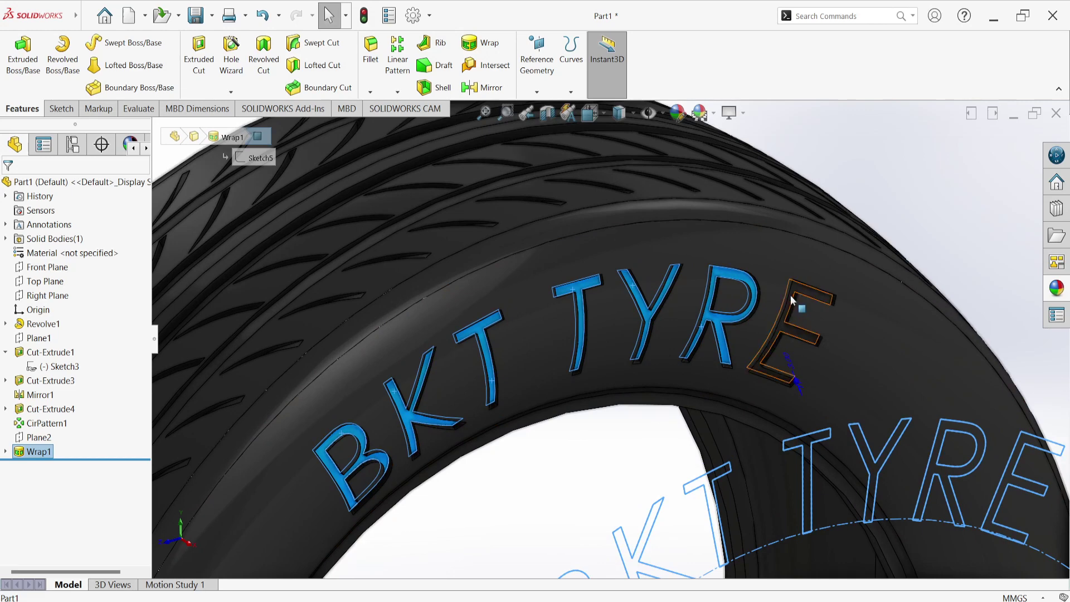
{"action": "left_click", "coordinate": [791, 301], "text": "ctrl"}
{"action": "scroll", "coordinate": [790, 295], "scroll_direction": "up", "scroll_amount": 5}
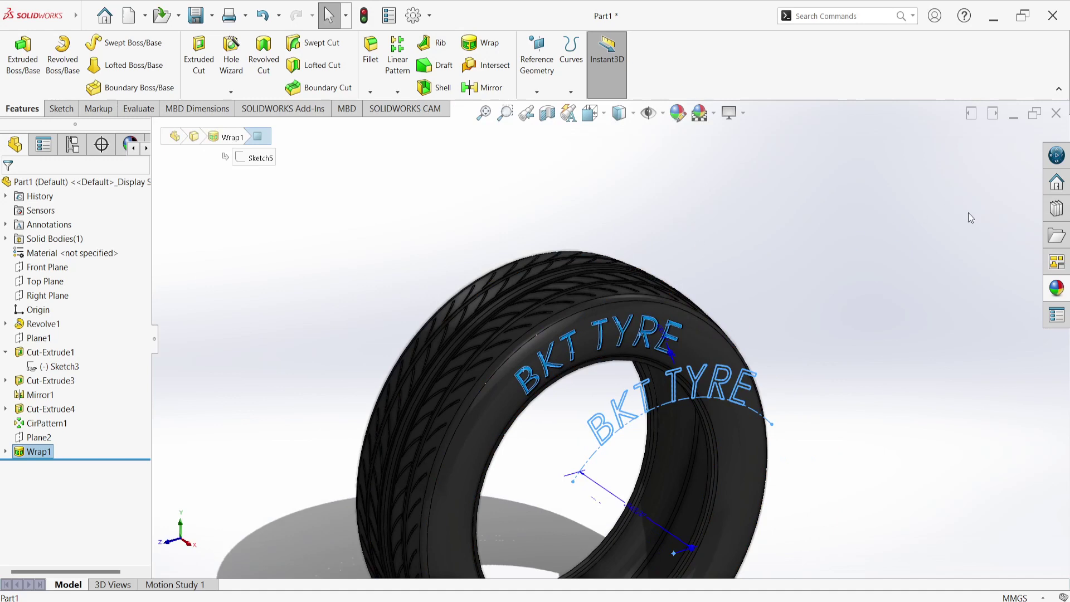
{"action": "left_click", "coordinate": [1057, 298]}
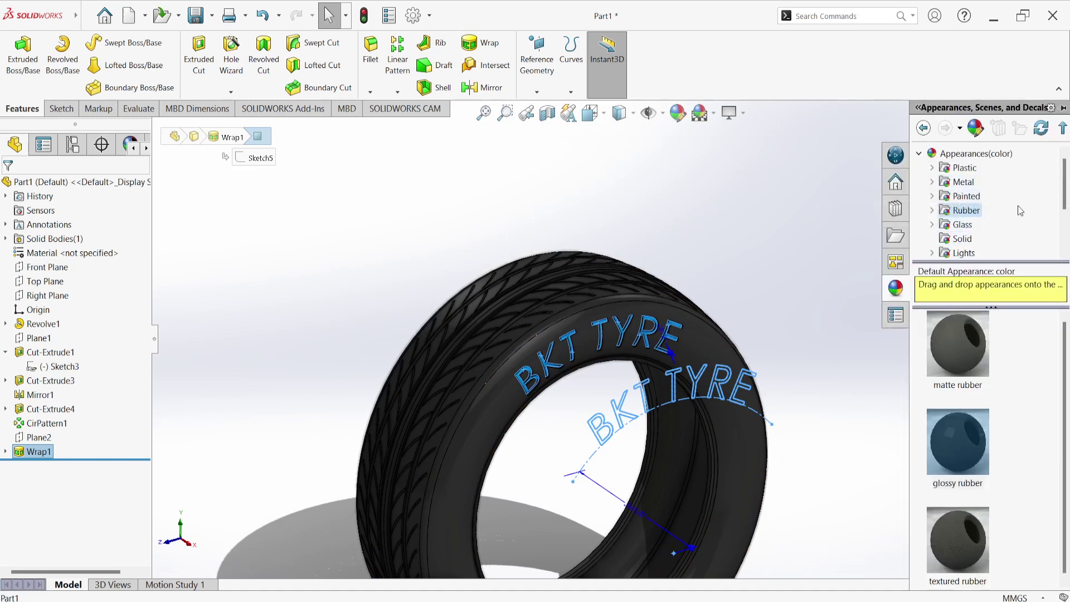
{"action": "left_click", "coordinate": [963, 253]}
{"action": "scroll", "coordinate": [965, 220], "scroll_direction": "down", "scroll_amount": 2}
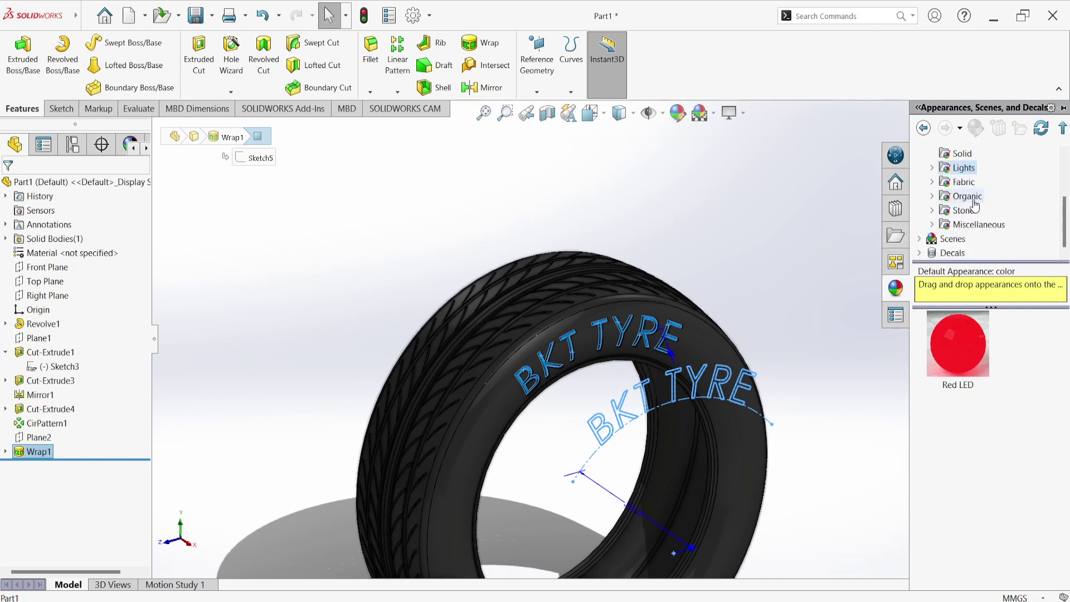
{"action": "left_click", "coordinate": [968, 198]}
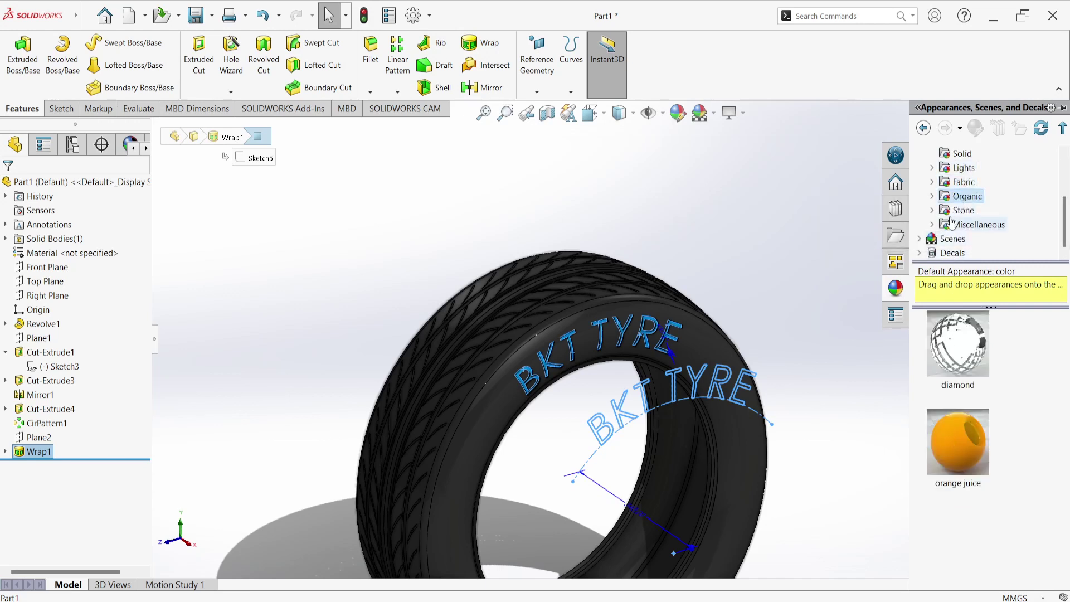
{"action": "left_click", "coordinate": [933, 168]}
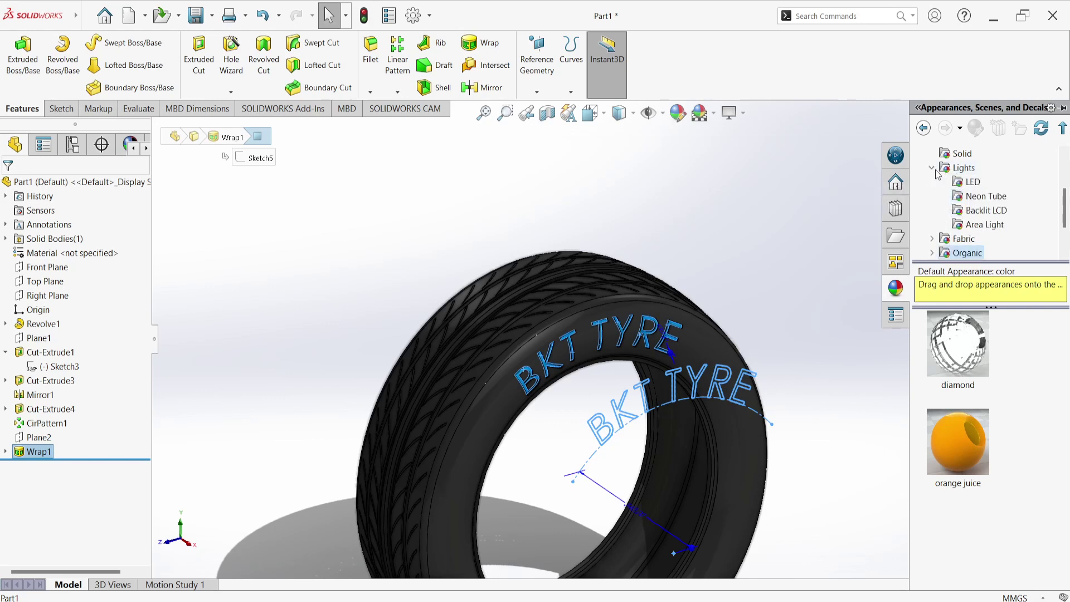
{"action": "left_click", "coordinate": [958, 187]}
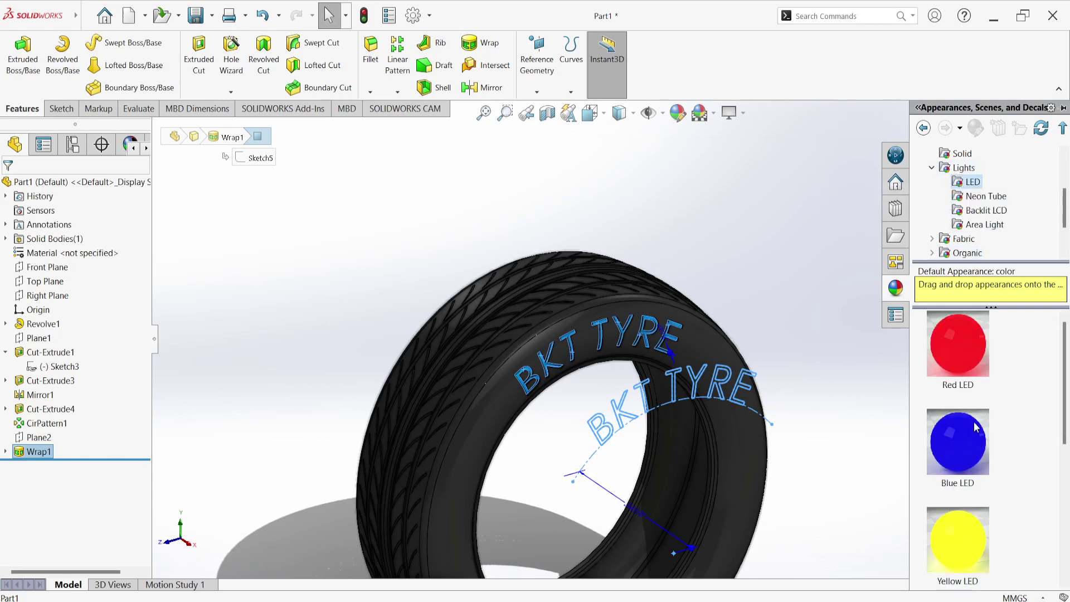
{"action": "scroll", "coordinate": [976, 426], "scroll_direction": "down", "scroll_amount": 3}
{"action": "scroll", "coordinate": [961, 357], "scroll_direction": "up", "scroll_amount": 2}
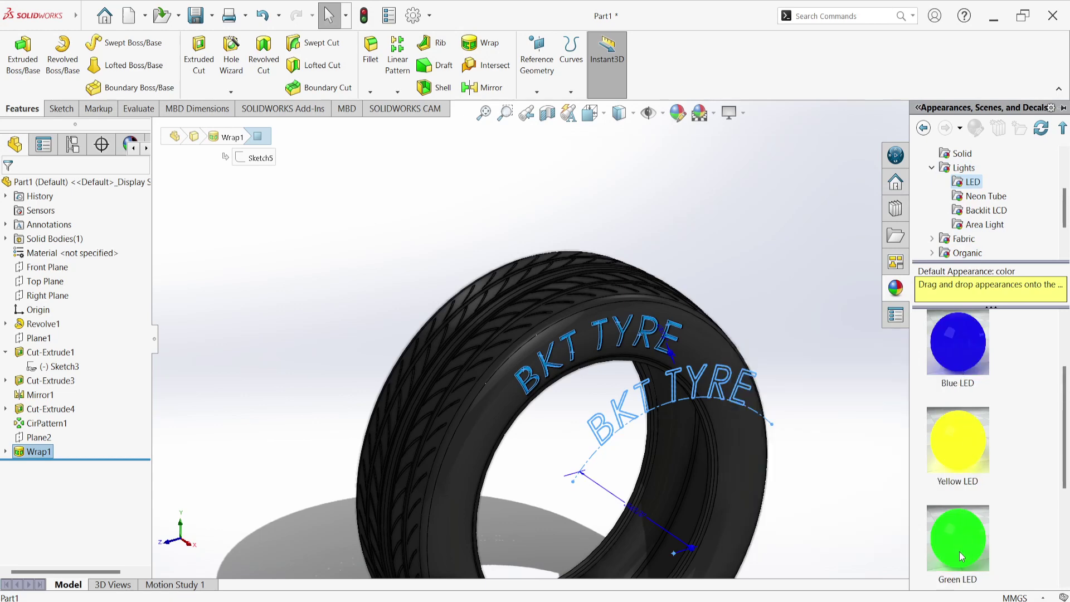
{"action": "left_click_drag", "start_coordinate": [961, 555], "coordinate": [600, 327]}
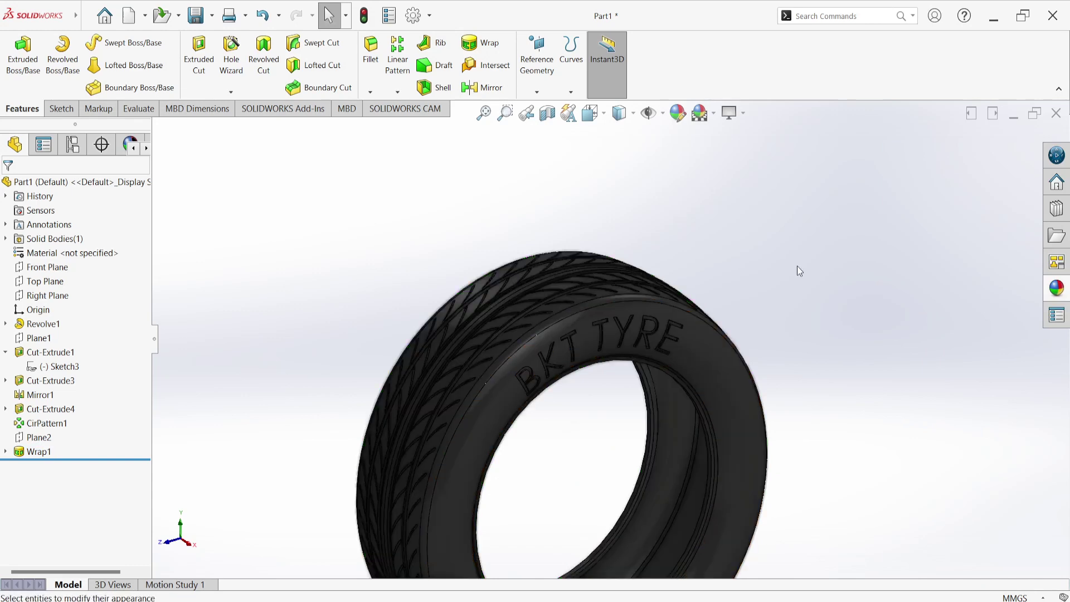
Reopen the appearance library and drag Green LED onto the lettering
{"action": "scroll", "coordinate": [627, 336], "scroll_direction": "down", "scroll_amount": 2}
{"action": "scroll", "coordinate": [630, 326], "scroll_direction": "down", "scroll_amount": 2}
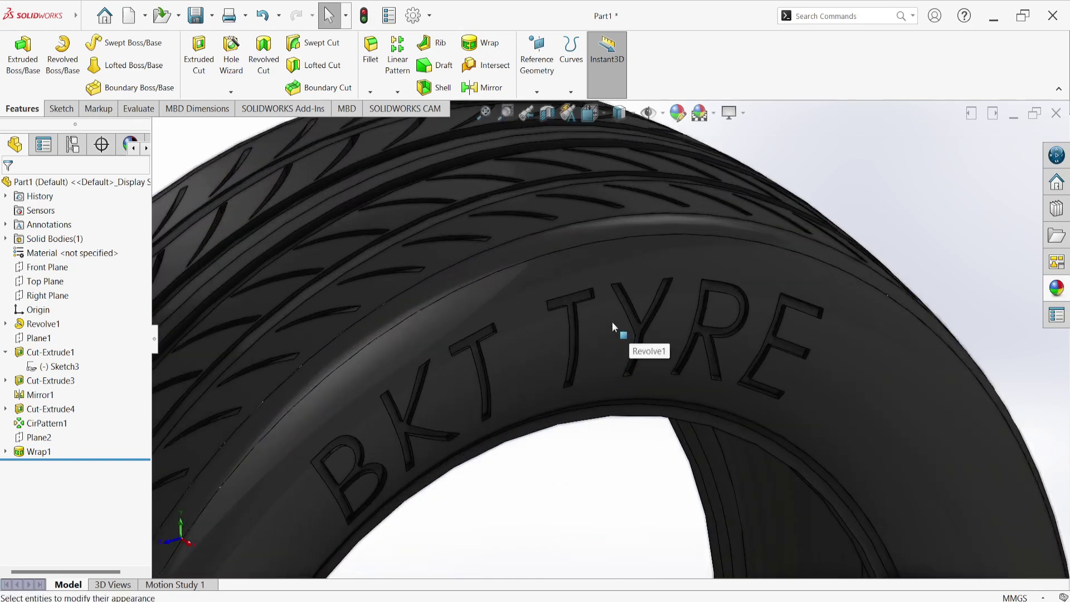
{"action": "scroll", "coordinate": [612, 322], "scroll_direction": "down", "scroll_amount": 2}
{"action": "left_click", "coordinate": [1056, 288]}
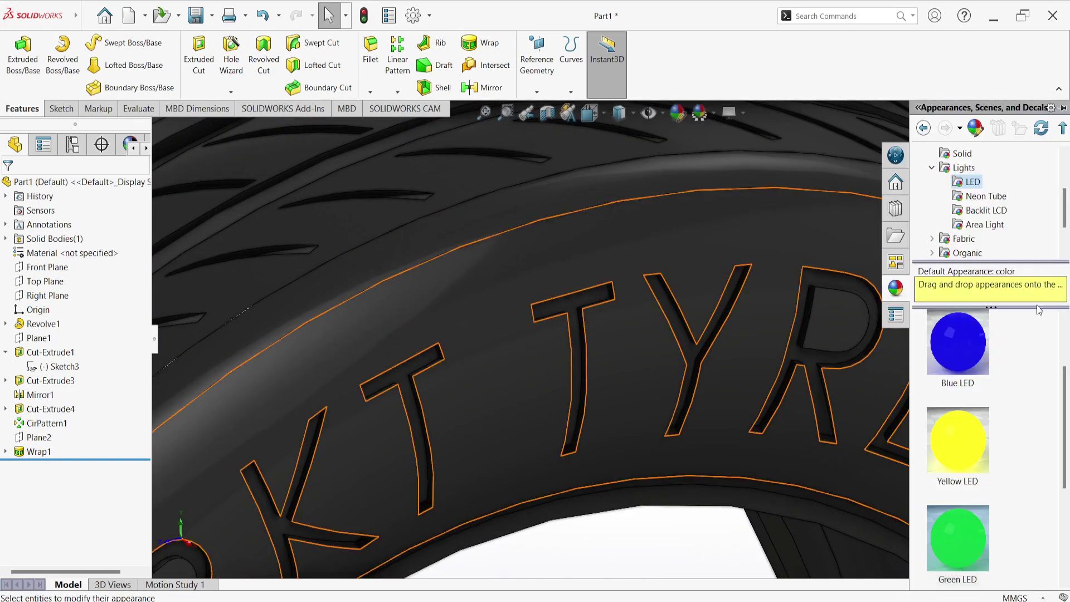
{"action": "left_click_drag", "start_coordinate": [965, 539], "coordinate": [596, 296]}
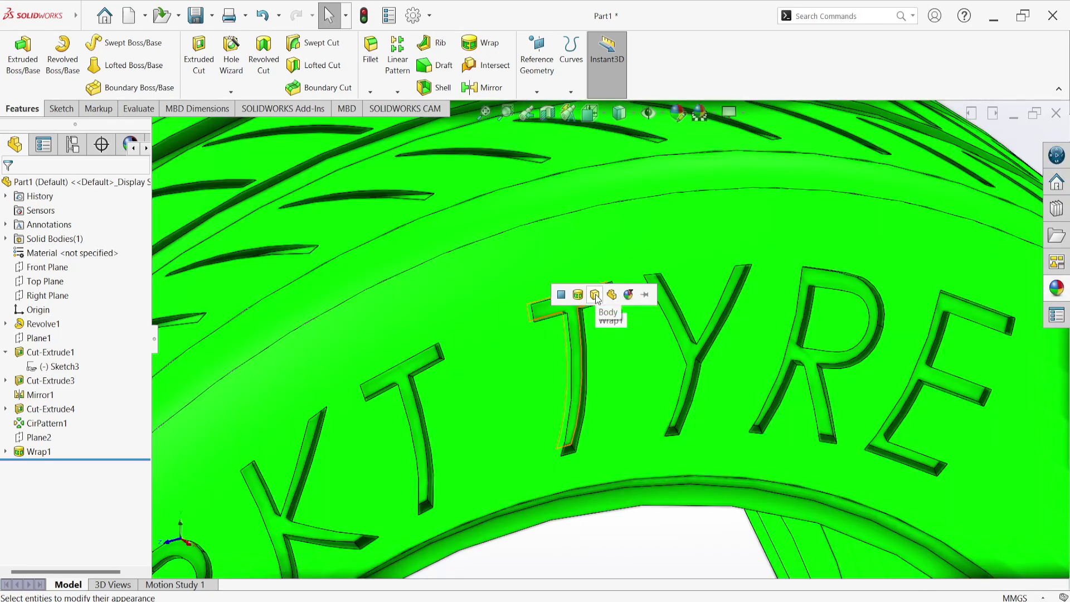
Zoom in and select the B and E letter faces
{"action": "scroll", "coordinate": [713, 377], "scroll_direction": "up", "scroll_amount": 3}
{"action": "scroll", "coordinate": [702, 373], "scroll_direction": "down", "scroll_amount": 4}
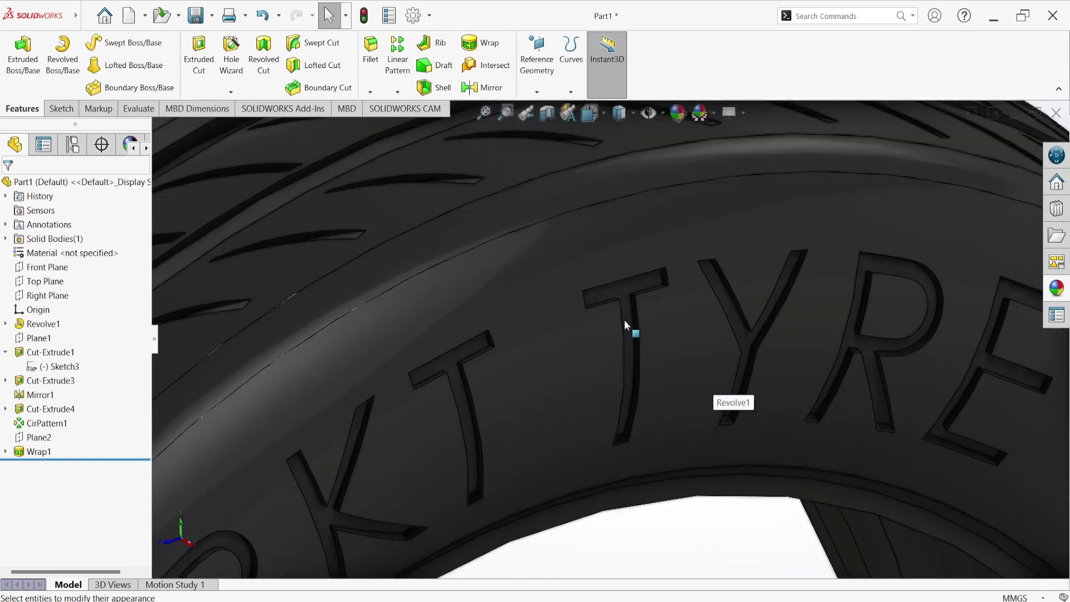
{"action": "scroll", "coordinate": [625, 322], "scroll_direction": "down", "scroll_amount": 4}
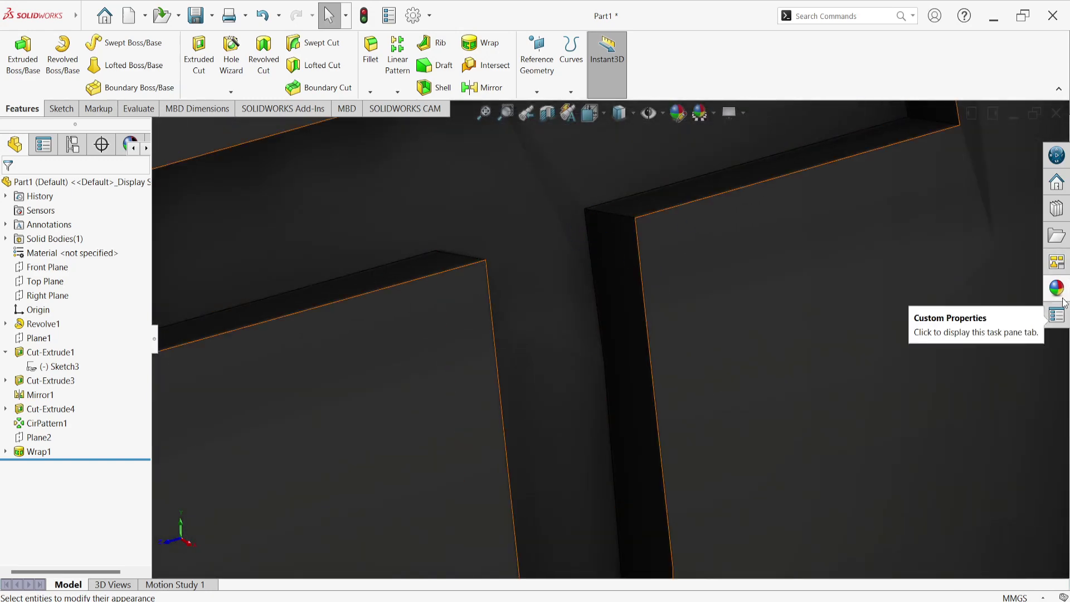
{"action": "scroll", "coordinate": [753, 352], "scroll_direction": "up", "scroll_amount": 5}
{"action": "scroll", "coordinate": [724, 371], "scroll_direction": "up", "scroll_amount": 2}
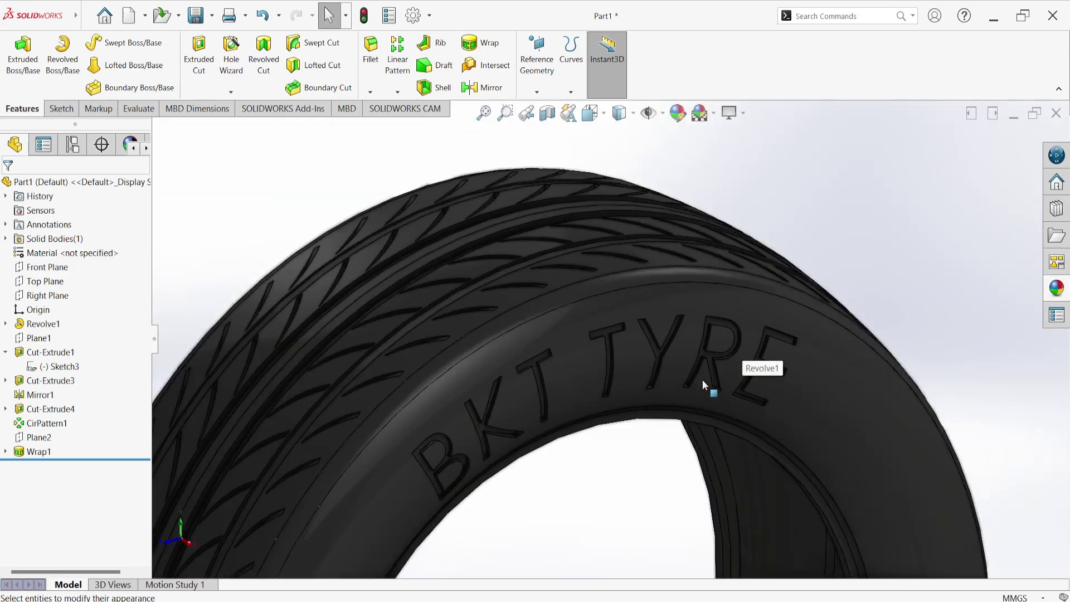
{"action": "scroll", "coordinate": [429, 445], "scroll_direction": "down", "scroll_amount": 3}
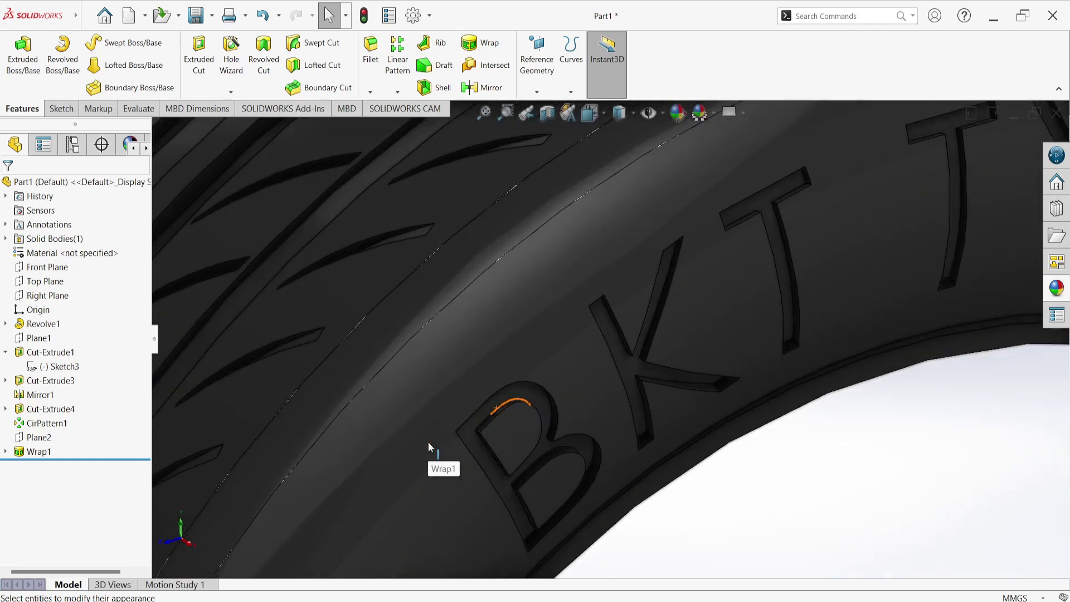
{"action": "scroll", "coordinate": [469, 435], "scroll_direction": "down", "scroll_amount": 2}
{"action": "left_click", "coordinate": [537, 362]}
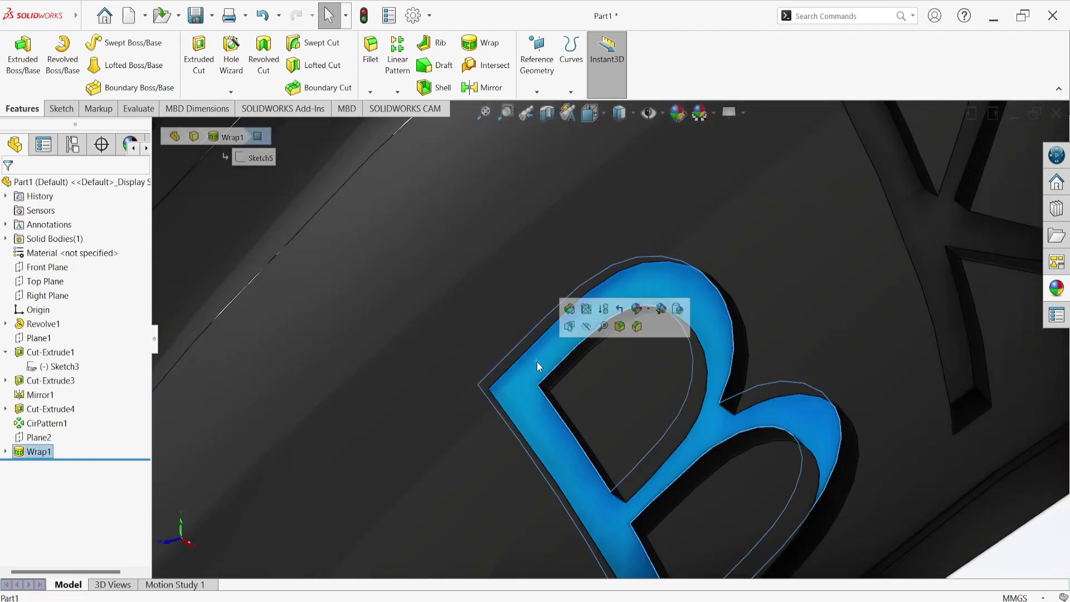
{"action": "scroll", "coordinate": [552, 329], "scroll_direction": "up", "scroll_amount": 4}
{"action": "scroll", "coordinate": [679, 282], "scroll_direction": "up", "scroll_amount": 4}
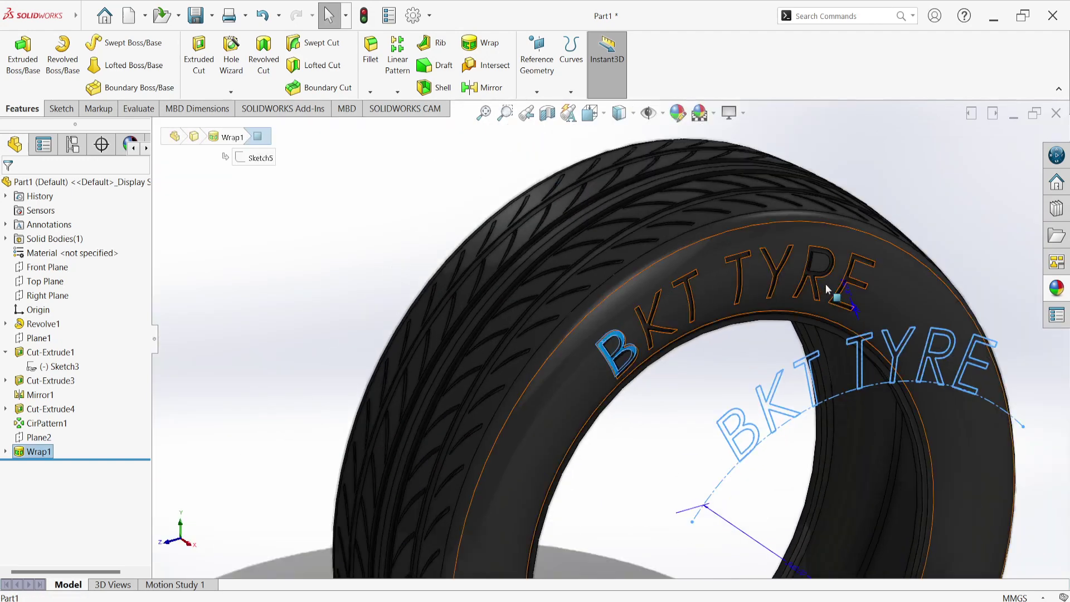
{"action": "scroll", "coordinate": [853, 282], "scroll_direction": "down", "scroll_amount": 3}
{"action": "scroll", "coordinate": [742, 292], "scroll_direction": "down", "scroll_amount": 3}
{"action": "left_click", "coordinate": [703, 250]}
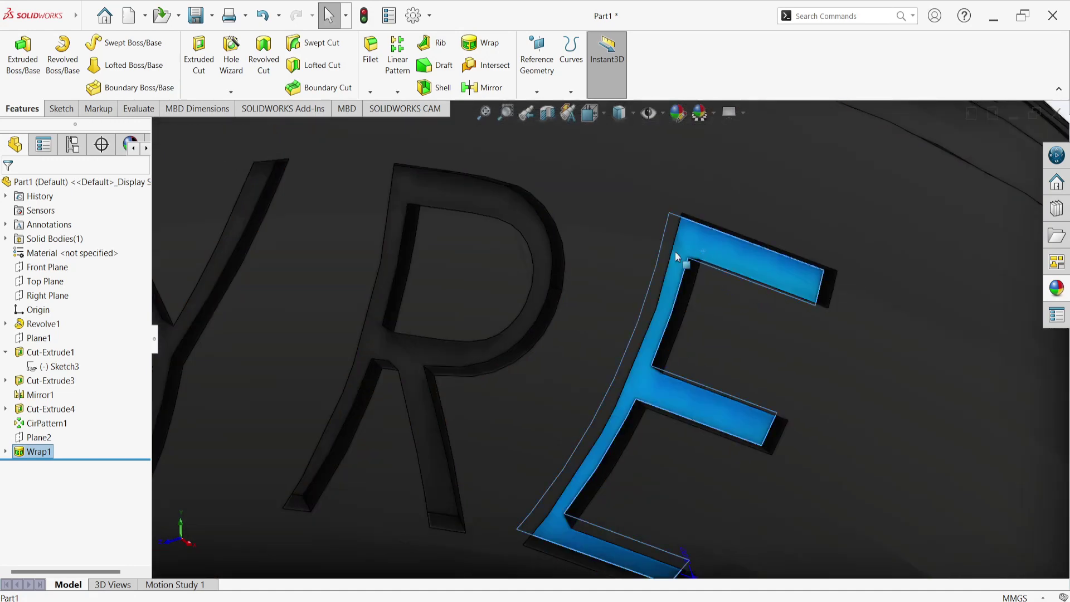
Add the R, Y, both T and K letter faces to the selection
{"action": "left_click", "coordinate": [507, 204], "text": "ctrl"}
{"action": "left_click", "coordinate": [251, 207], "text": "ctrl"}
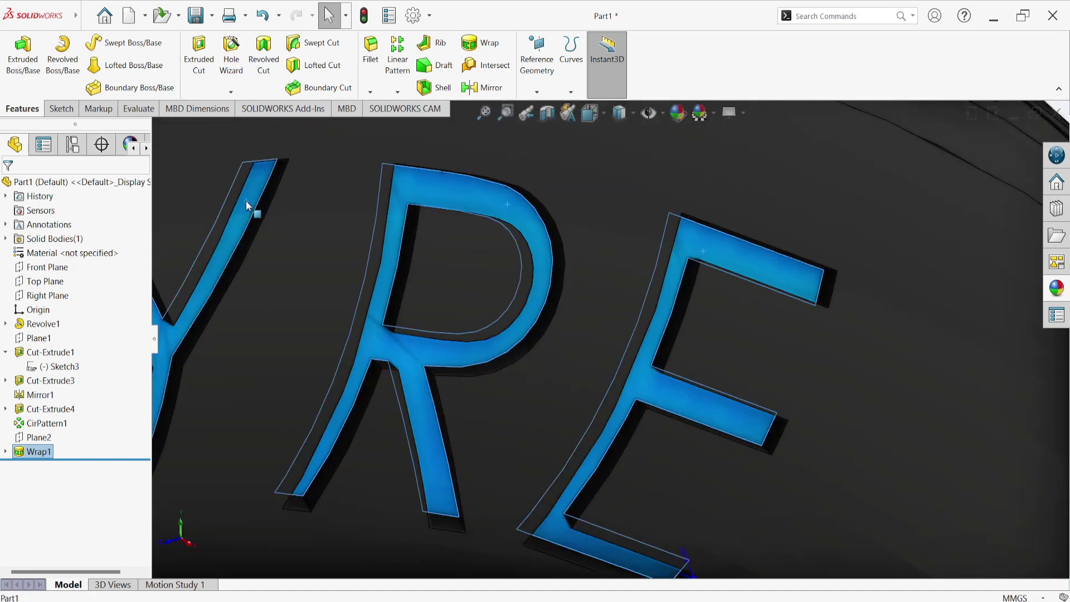
{"action": "scroll", "coordinate": [491, 298], "scroll_direction": "up", "scroll_amount": 3}
{"action": "left_click", "coordinate": [378, 344], "text": "ctrl"}
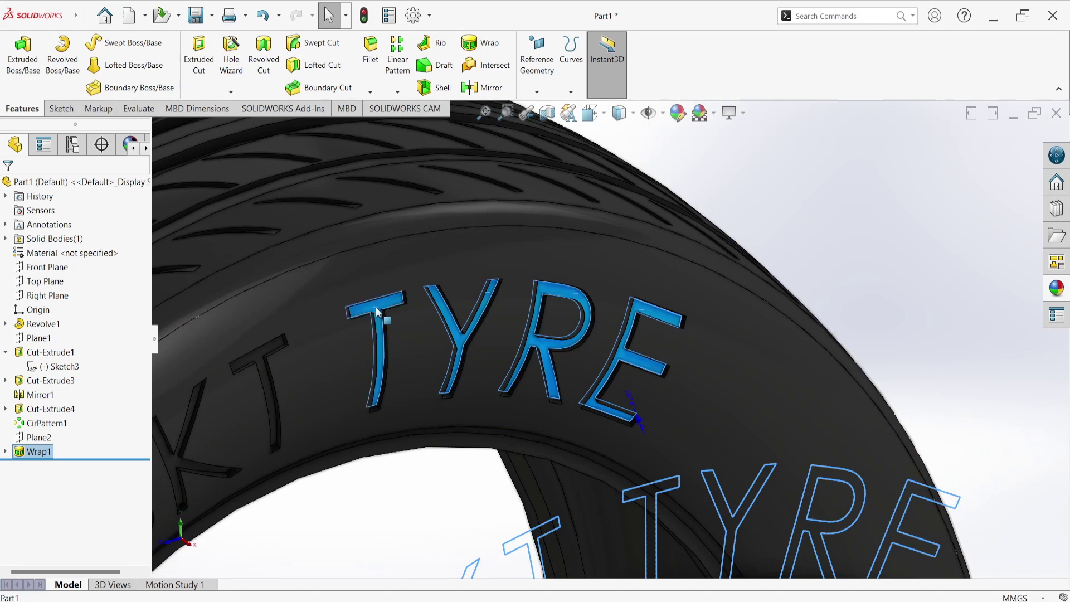
{"action": "left_click", "coordinate": [268, 353], "text": "ctrl"}
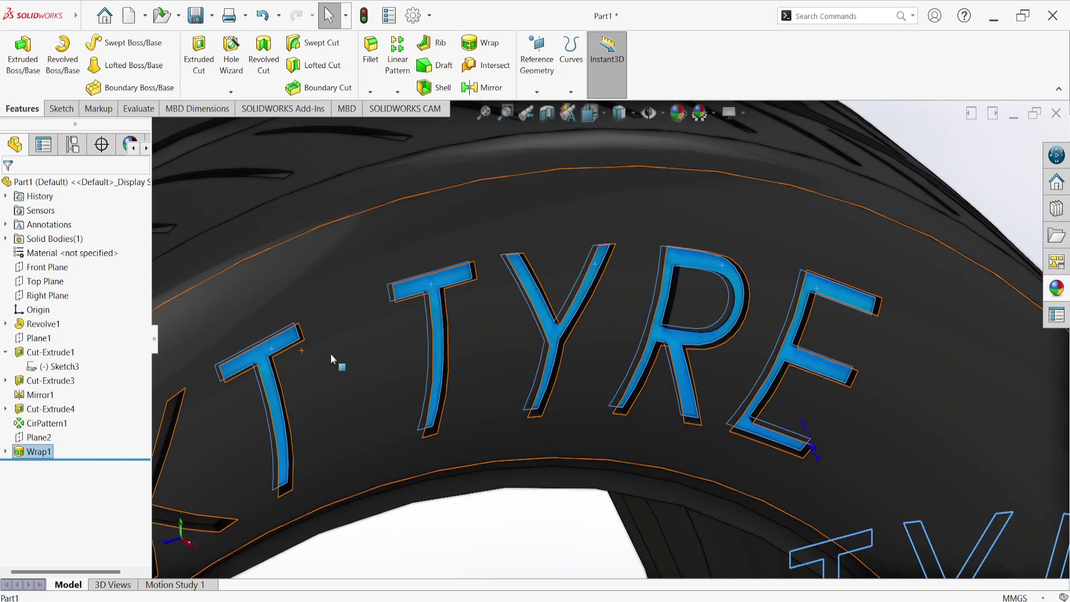
{"action": "scroll", "coordinate": [352, 353], "scroll_direction": "up", "scroll_amount": 3}
{"action": "scroll", "coordinate": [471, 420], "scroll_direction": "down", "scroll_amount": 5}
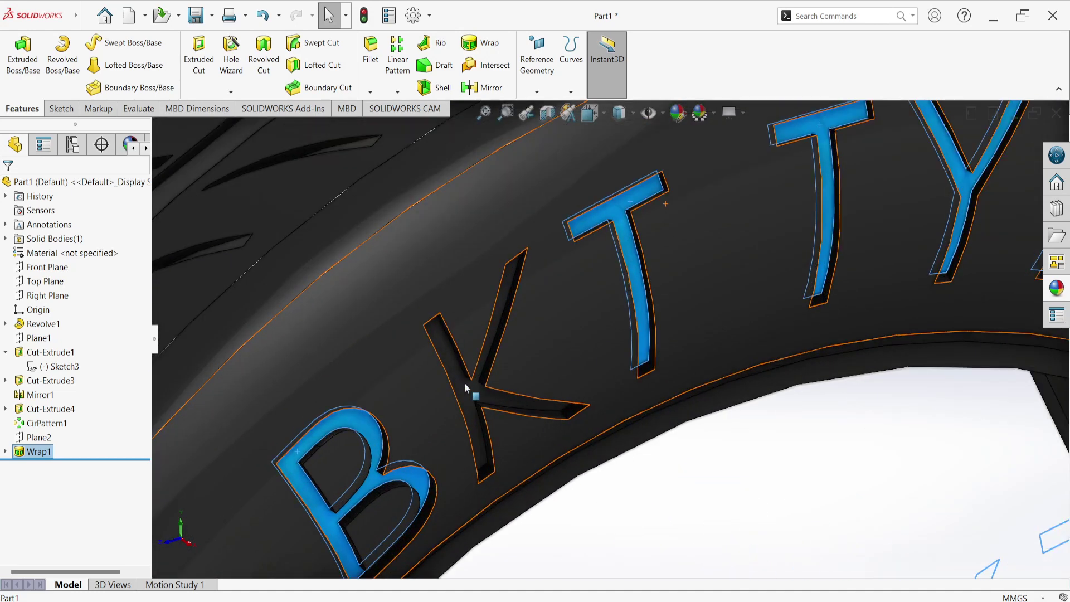
{"action": "left_click", "coordinate": [470, 391], "text": "ctrl"}
Apply Green LED to the Wrap1 lettering only and zoom out to the full tyre
{"action": "left_click", "coordinate": [1056, 288]}
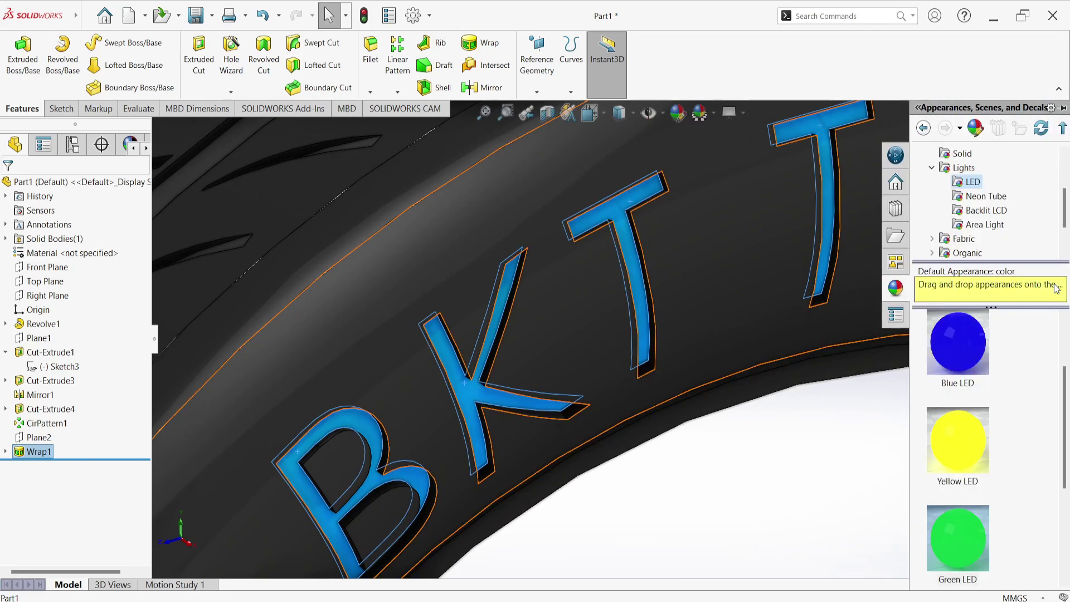
{"action": "left_click", "coordinate": [968, 538]}
{"action": "left_click_drag", "start_coordinate": [967, 538], "coordinate": [634, 271]}
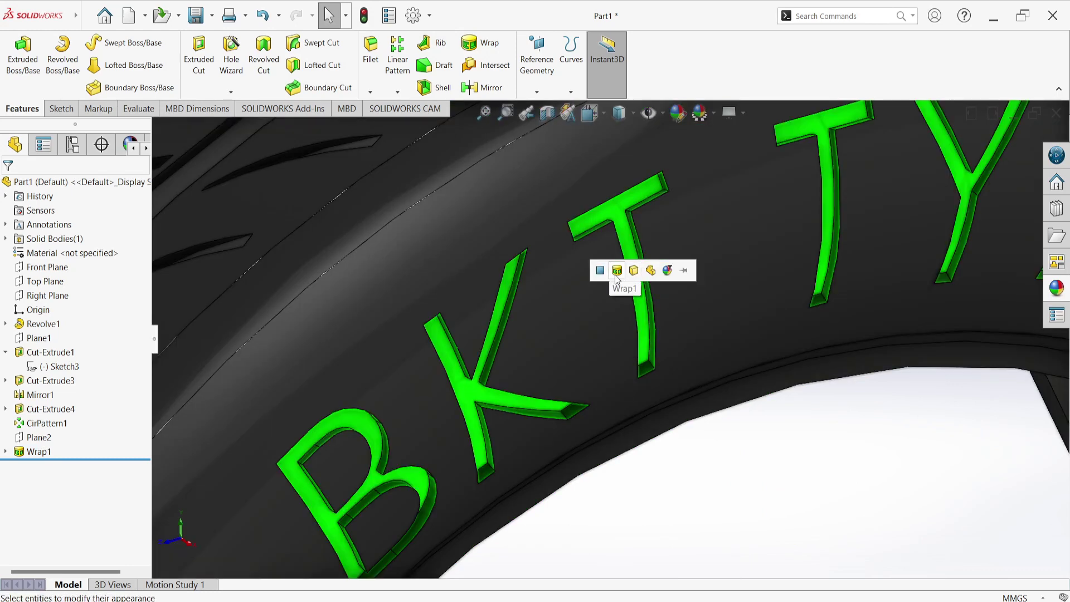
{"action": "left_click", "coordinate": [615, 275]}
{"action": "scroll", "coordinate": [614, 276], "scroll_direction": "up", "scroll_amount": 6}
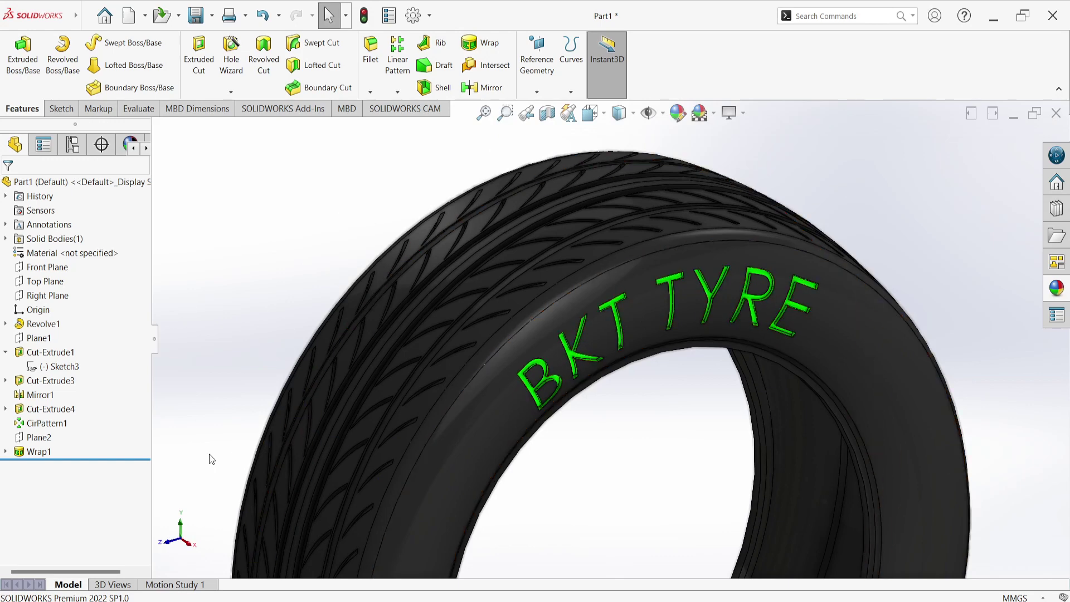
Expand Wrap1 and open its BKT TYRE text sketch, Sketch5, for editing
{"action": "left_click", "coordinate": [38, 437]}
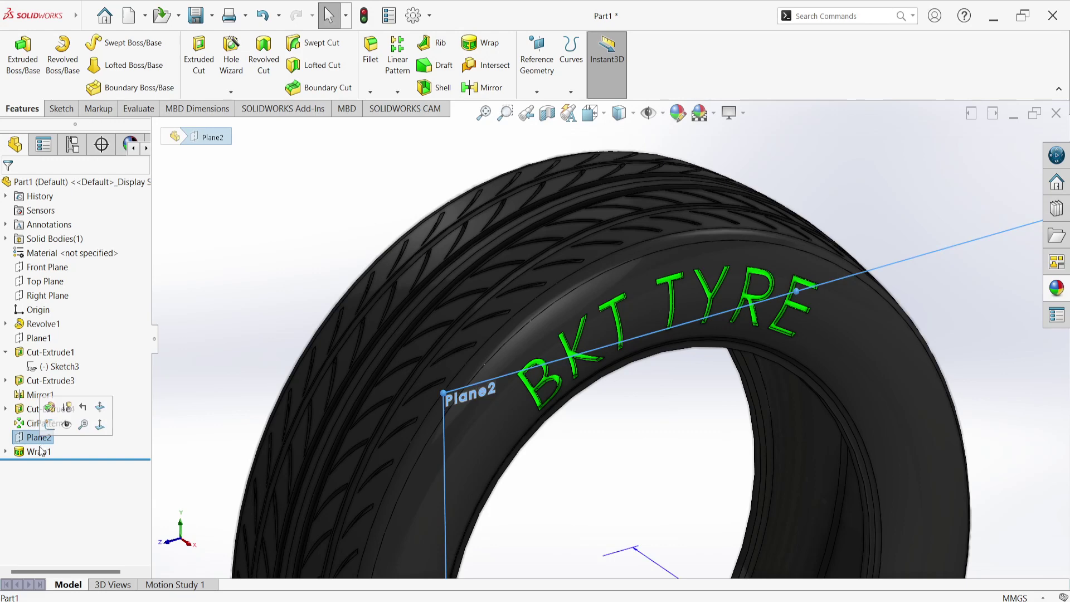
{"action": "left_click", "coordinate": [39, 451]}
{"action": "left_click", "coordinate": [6, 452]}
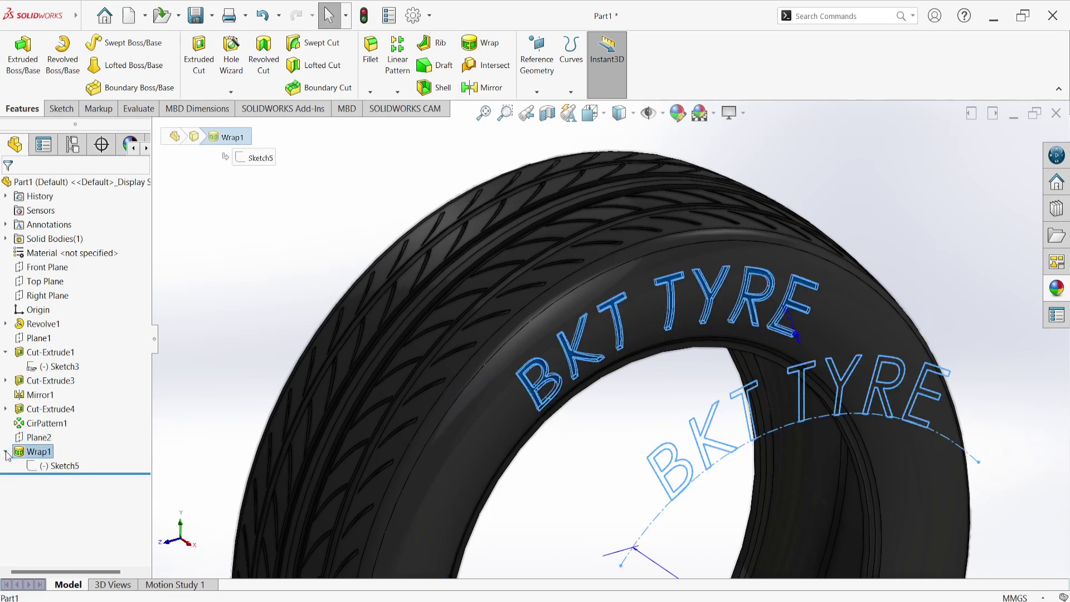
{"action": "right_click", "coordinate": [56, 466]}
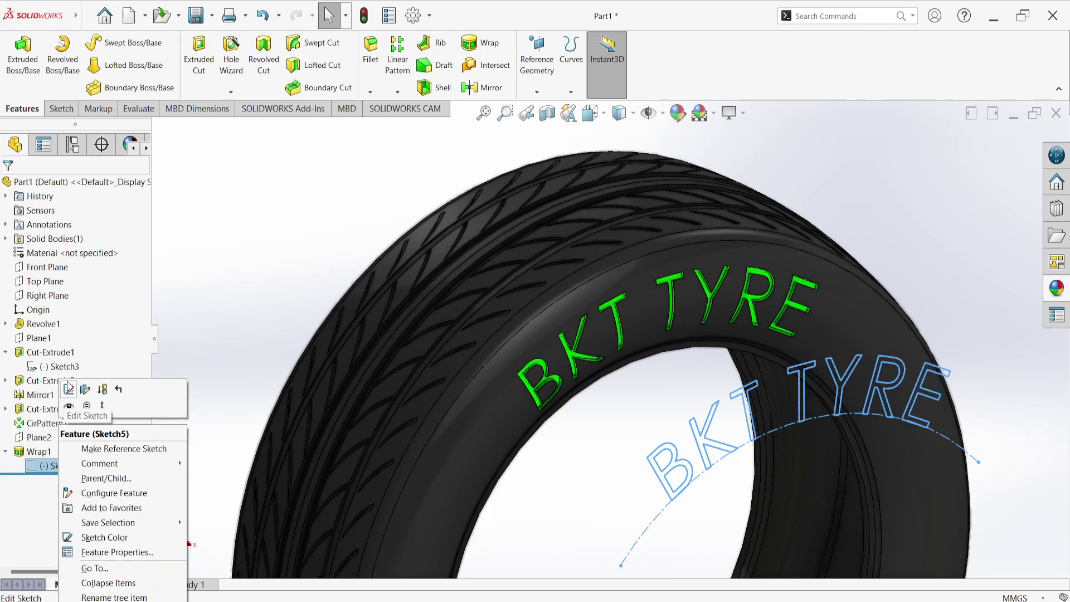
{"action": "left_click", "coordinate": [69, 401]}
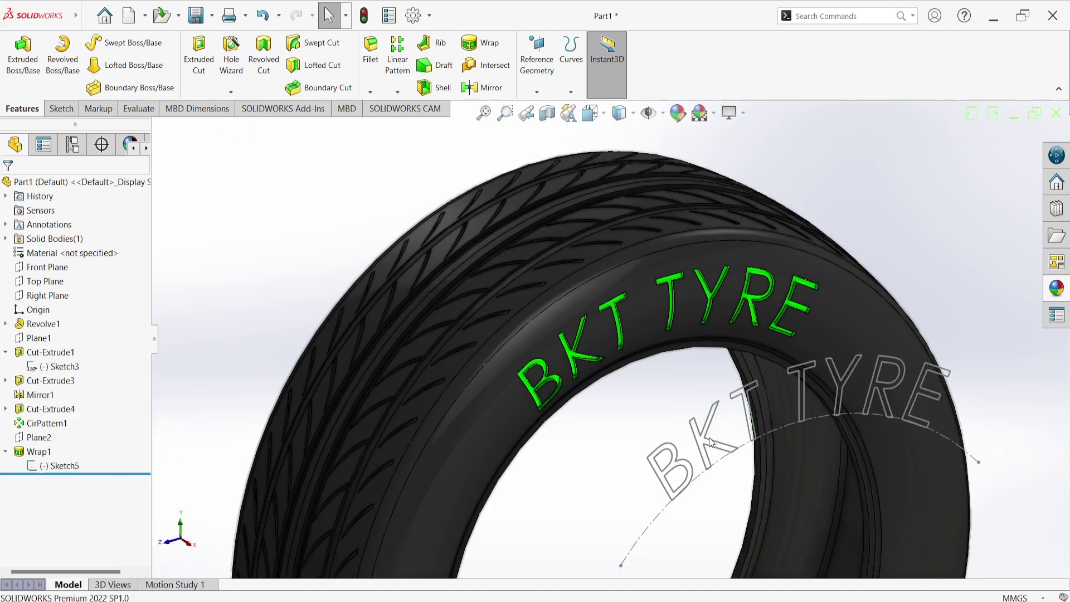
{"action": "right_click", "coordinate": [57, 471]}
{"action": "left_click", "coordinate": [65, 390]}
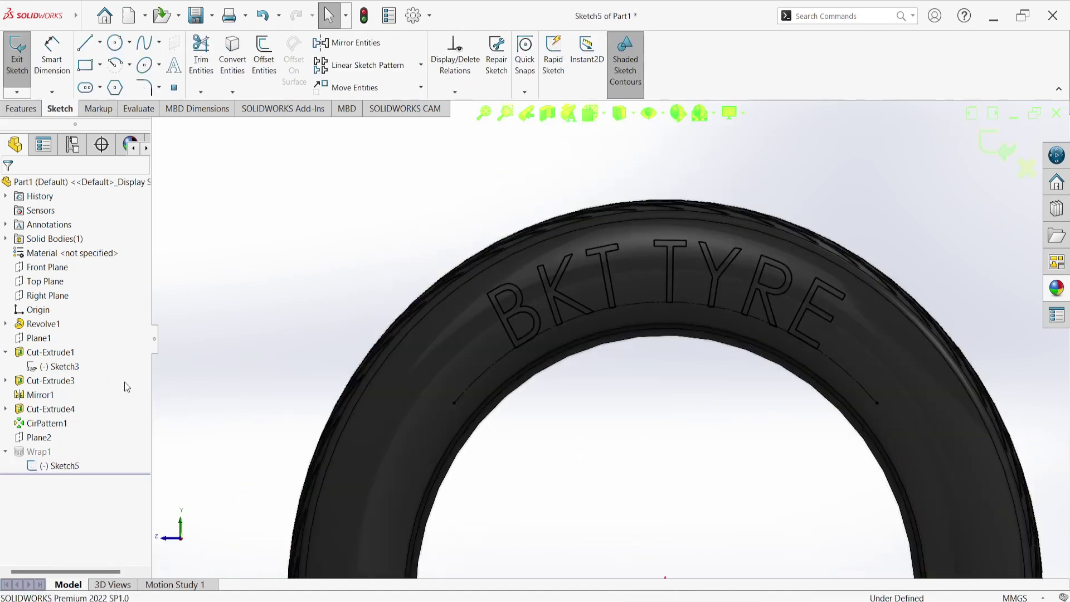
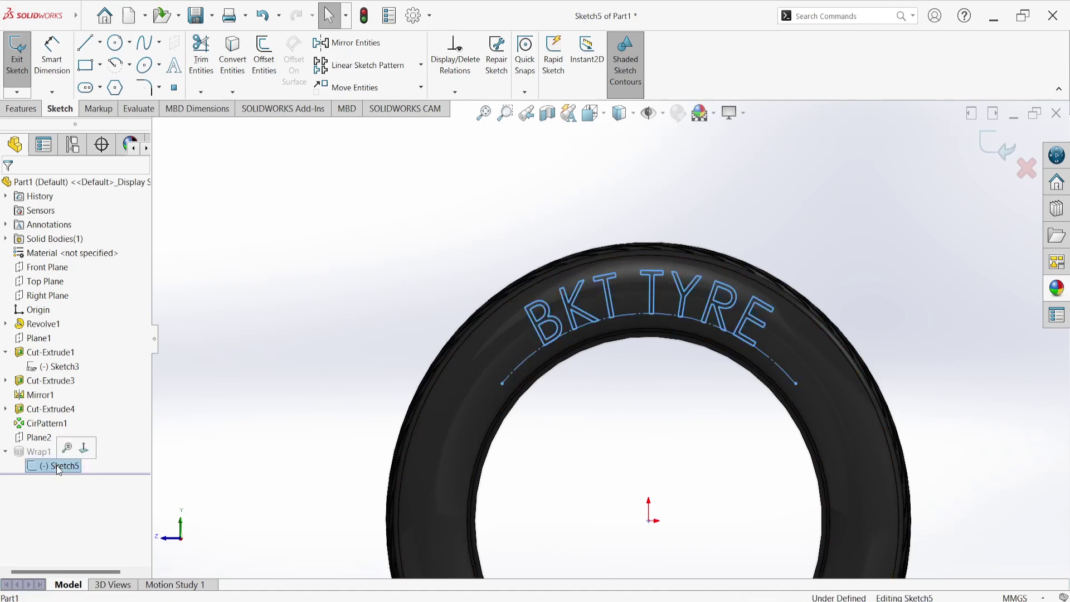
Select the BKT TYRE text sketch in the tree and exit it so the wrap rebuilds
{"action": "left_click", "coordinate": [546, 329]}
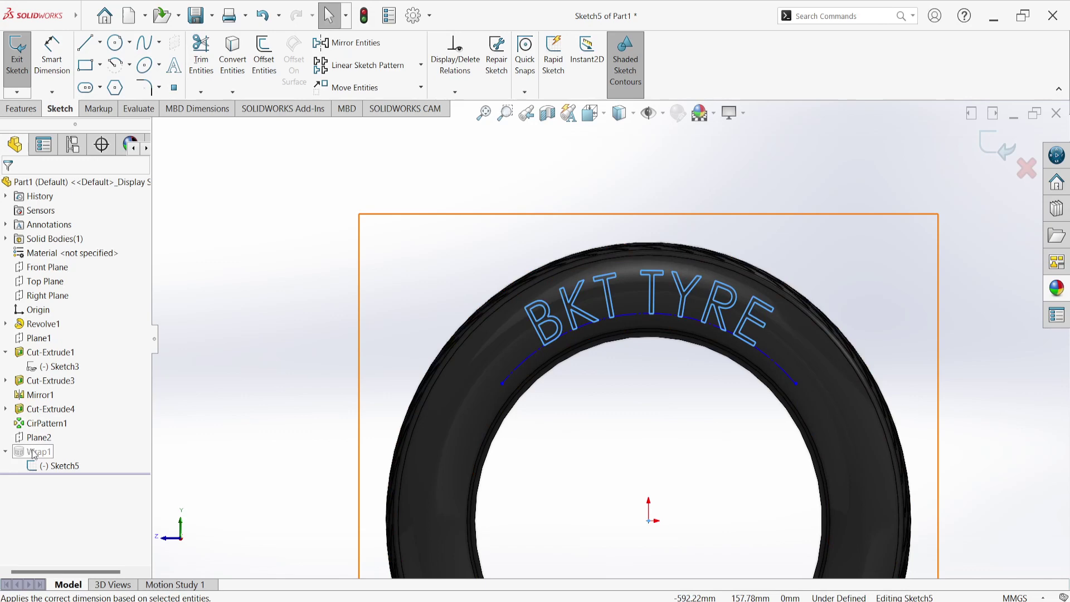
{"action": "left_click", "coordinate": [69, 469]}
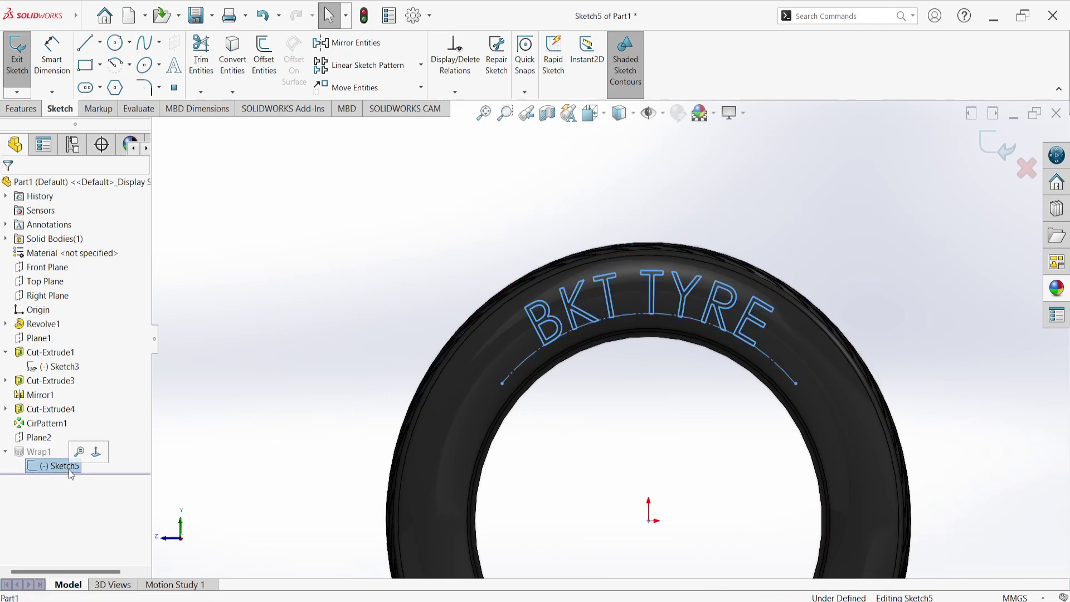
{"action": "scroll", "coordinate": [500, 338], "scroll_direction": "up", "scroll_amount": 2}
{"action": "scroll", "coordinate": [459, 322], "scroll_direction": "up", "scroll_amount": 2}
{"action": "scroll", "coordinate": [660, 406], "scroll_direction": "down", "scroll_amount": 4}
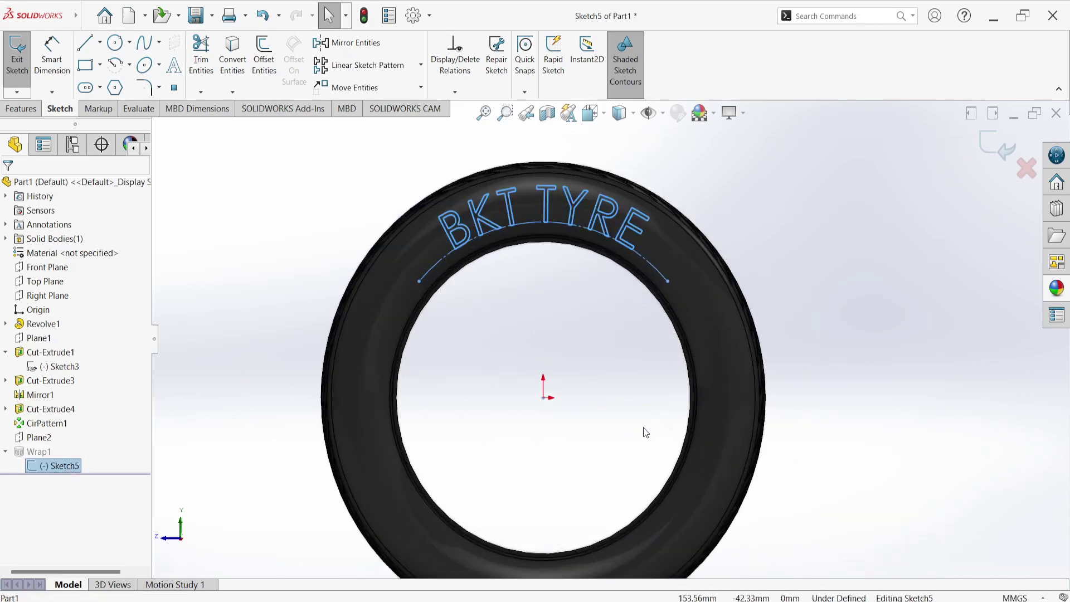
{"action": "left_click", "coordinate": [579, 332]}
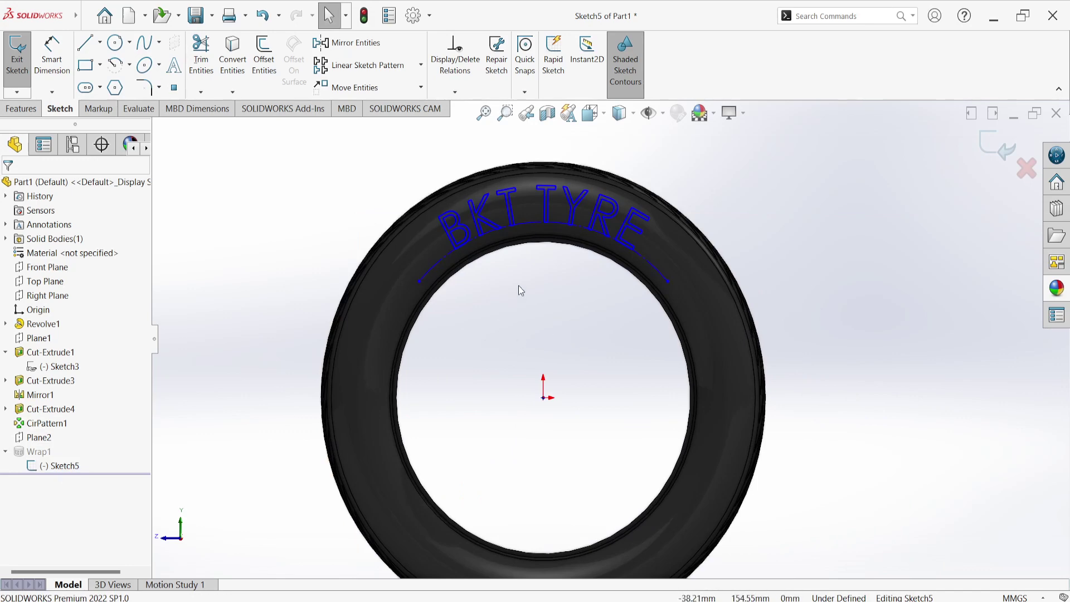
{"action": "left_click", "coordinate": [43, 146]}
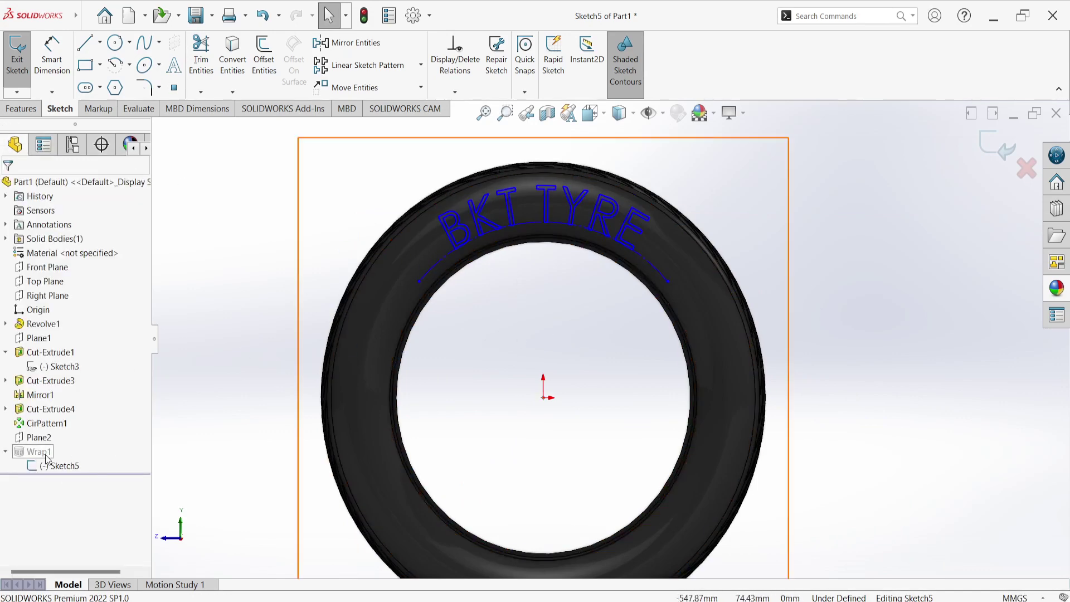
{"action": "right_click", "coordinate": [61, 467]}
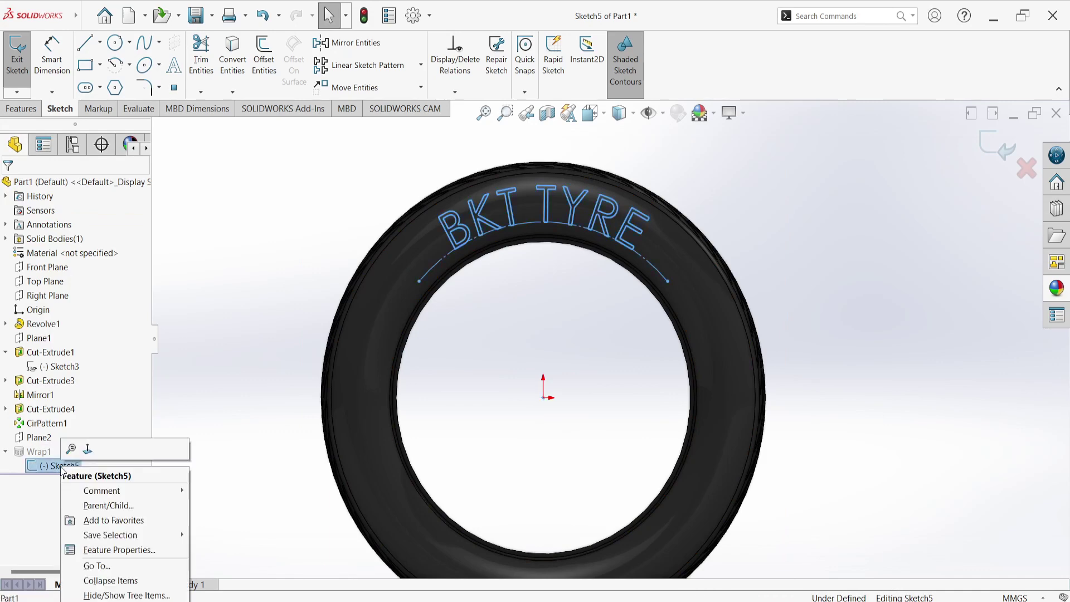
{"action": "left_click", "coordinate": [271, 239]}
{"action": "left_click", "coordinate": [998, 146]}
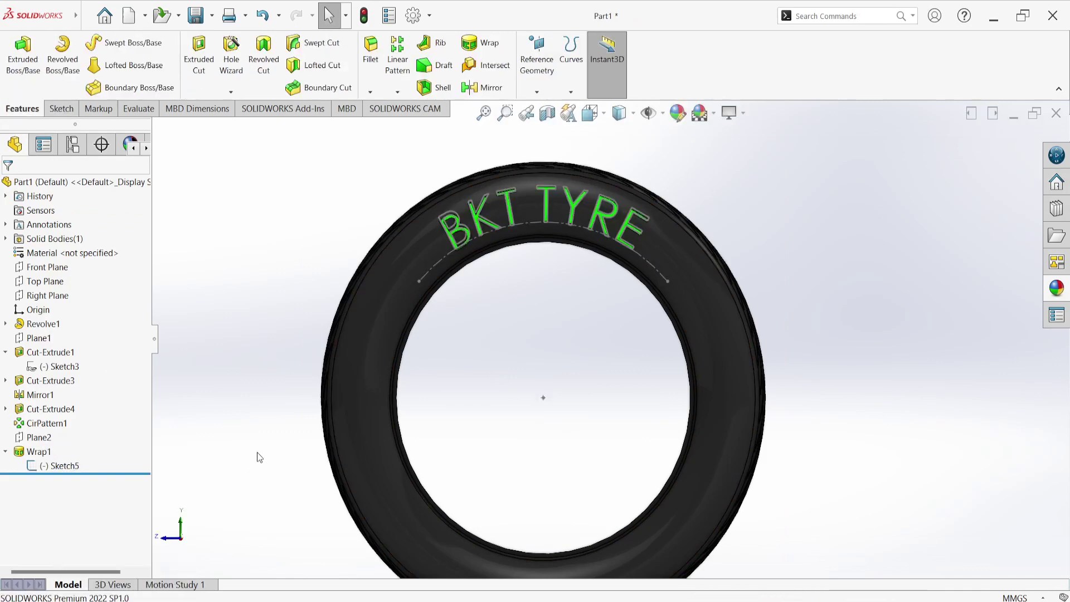
Reopen the text sketch for editing and view it normal to its plane
{"action": "right_click", "coordinate": [51, 468]}
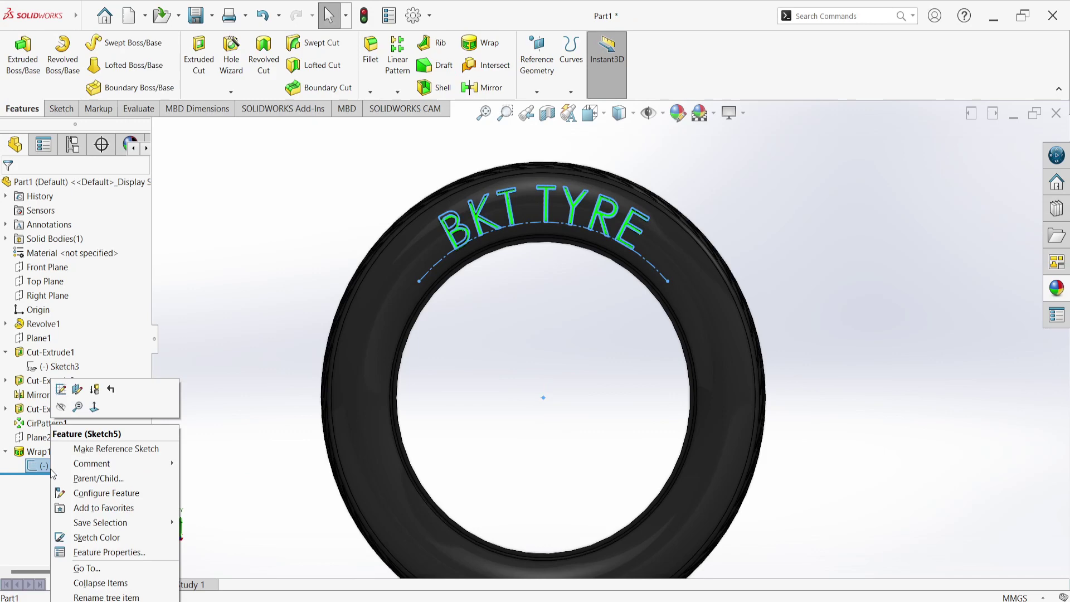
{"action": "left_click", "coordinate": [60, 389]}
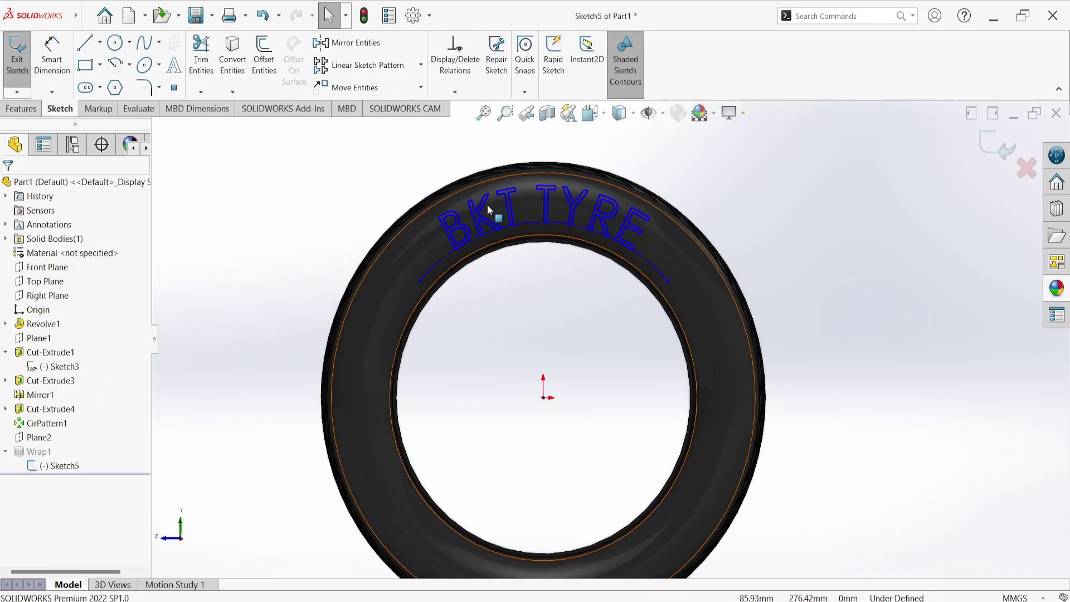
{"action": "left_click", "coordinate": [64, 465]}
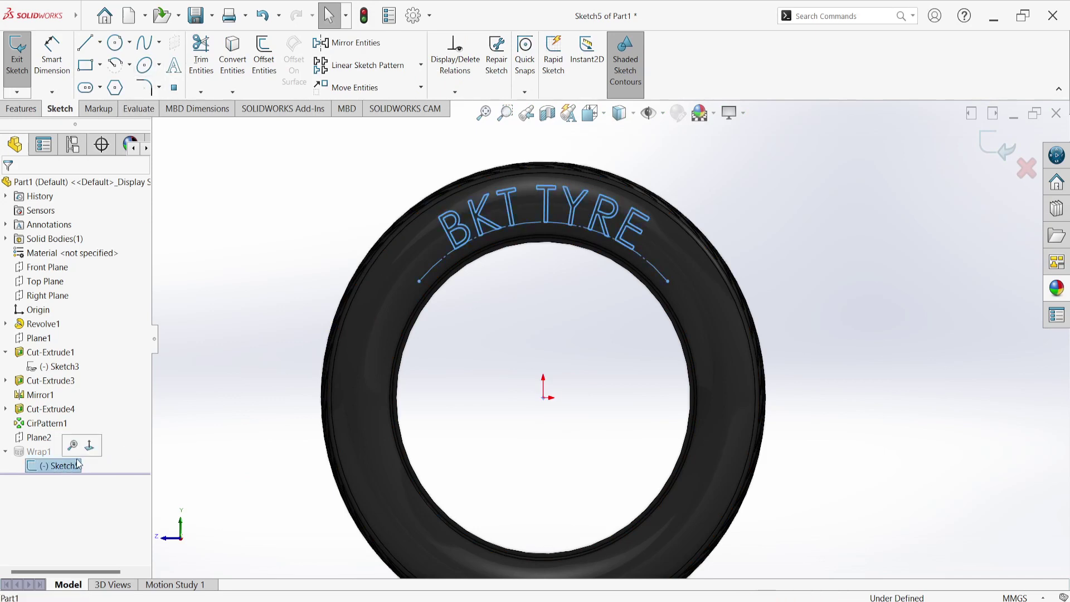
{"action": "left_click", "coordinate": [89, 445]}
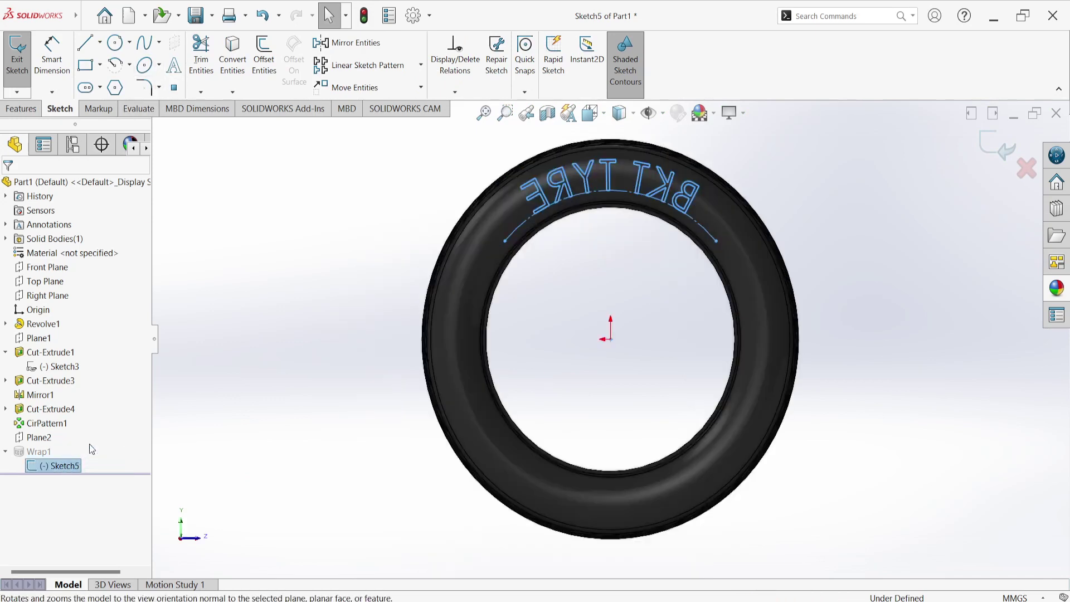
{"action": "left_click", "coordinate": [61, 466]}
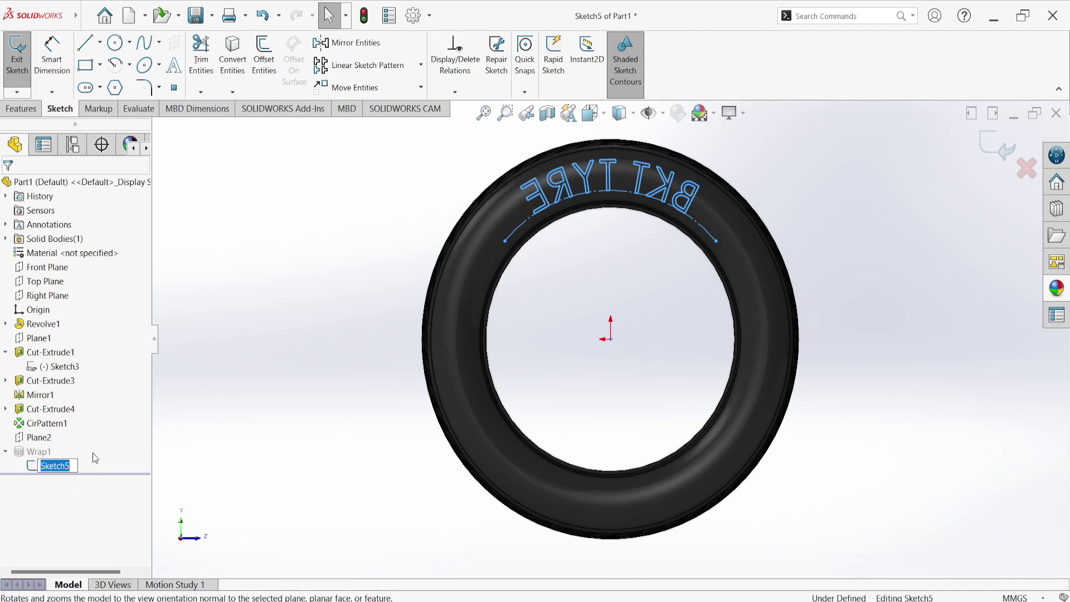
{"action": "left_click", "coordinate": [46, 511]}
{"action": "right_click", "coordinate": [51, 470]}
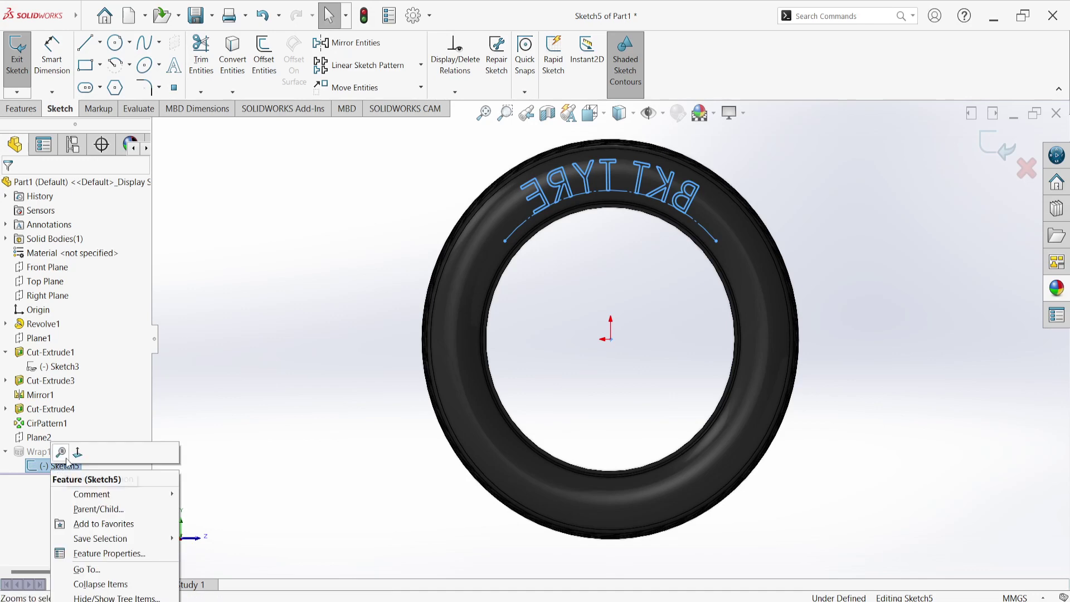
{"action": "left_click", "coordinate": [77, 453]}
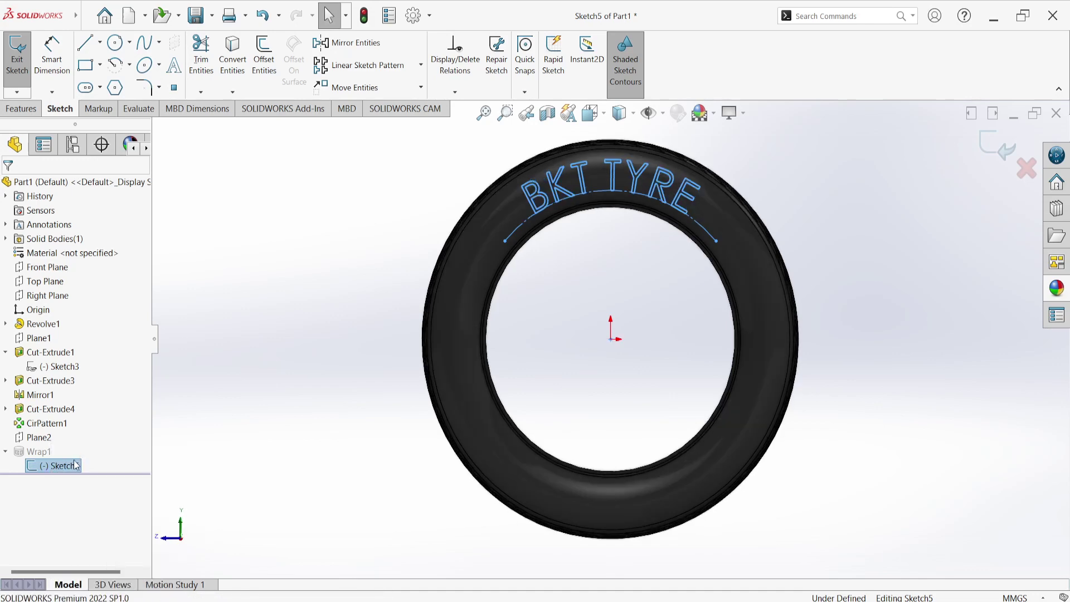
{"action": "scroll", "coordinate": [534, 207], "scroll_direction": "down", "scroll_amount": 2}
{"action": "left_click", "coordinate": [534, 207]}
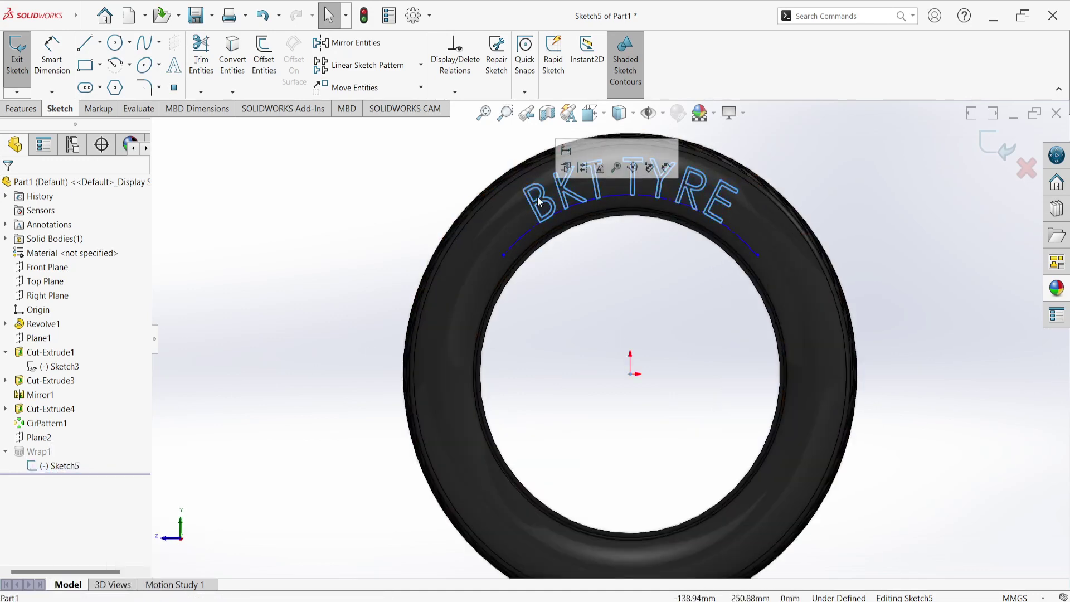
Change the BKT TYRE text font to Showcard Gothic and exit the sketch to rebuild Wrap1
{"action": "double_click", "coordinate": [535, 205]}
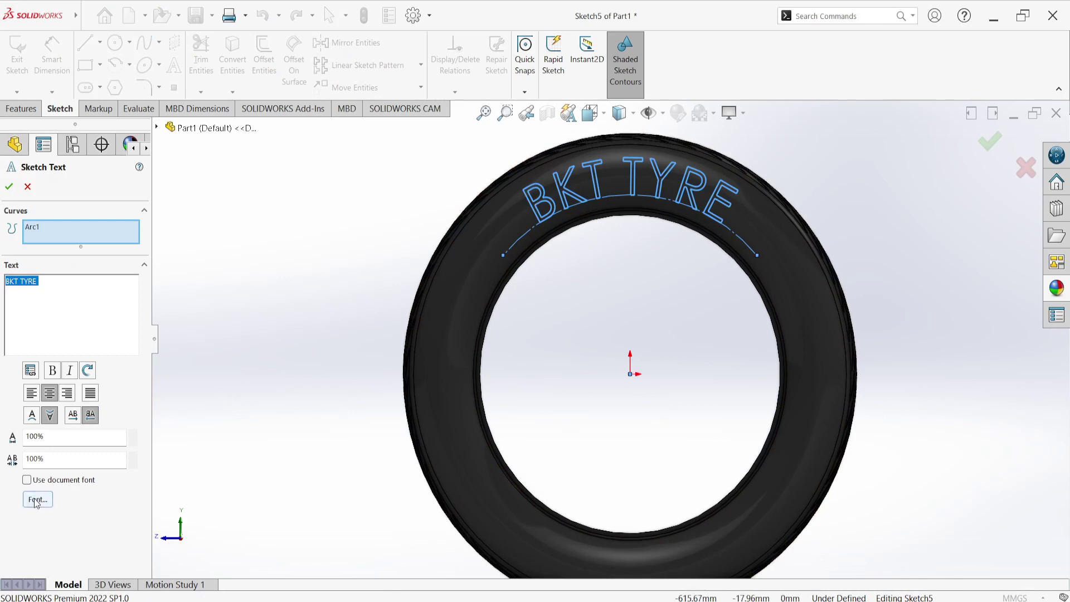
{"action": "left_click", "coordinate": [38, 499]}
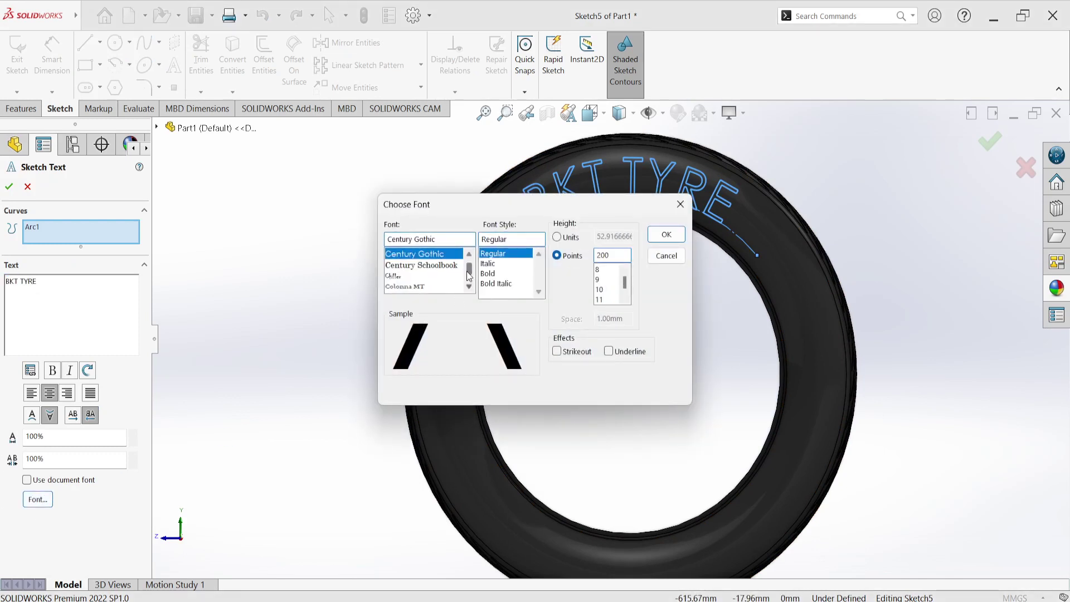
{"action": "left_click_drag", "start_coordinate": [469, 272], "coordinate": [468, 277]}
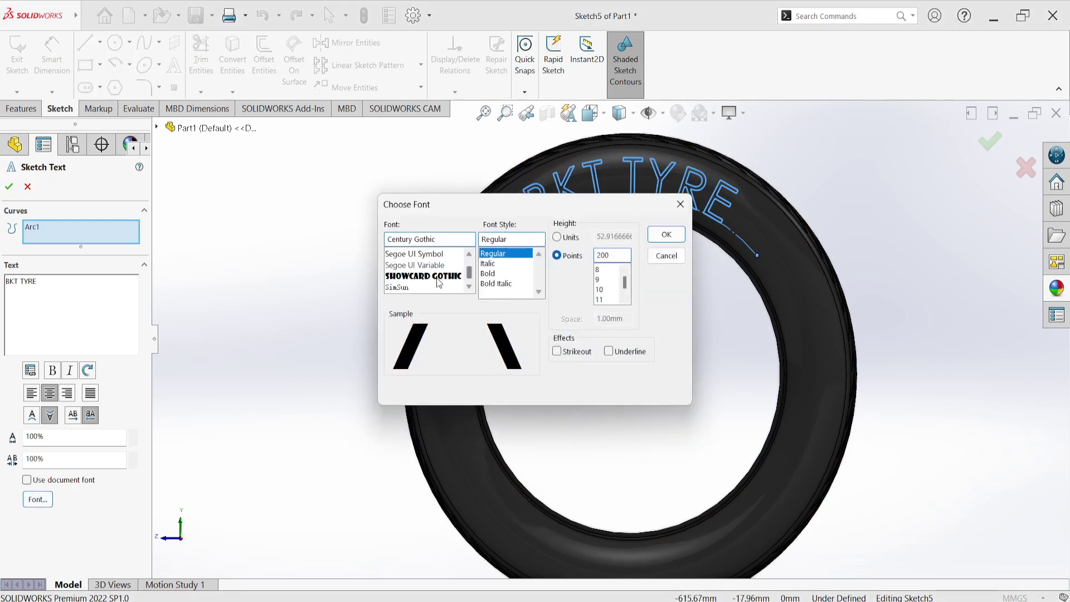
{"action": "left_click", "coordinate": [438, 276]}
{"action": "left_click", "coordinate": [667, 234]}
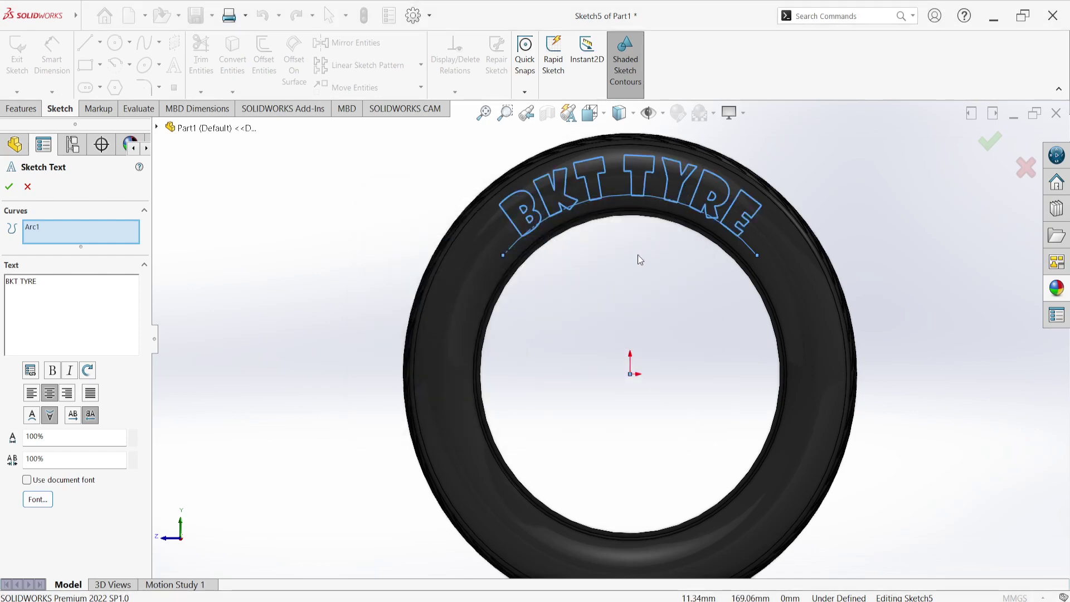
{"action": "left_click", "coordinate": [9, 188]}
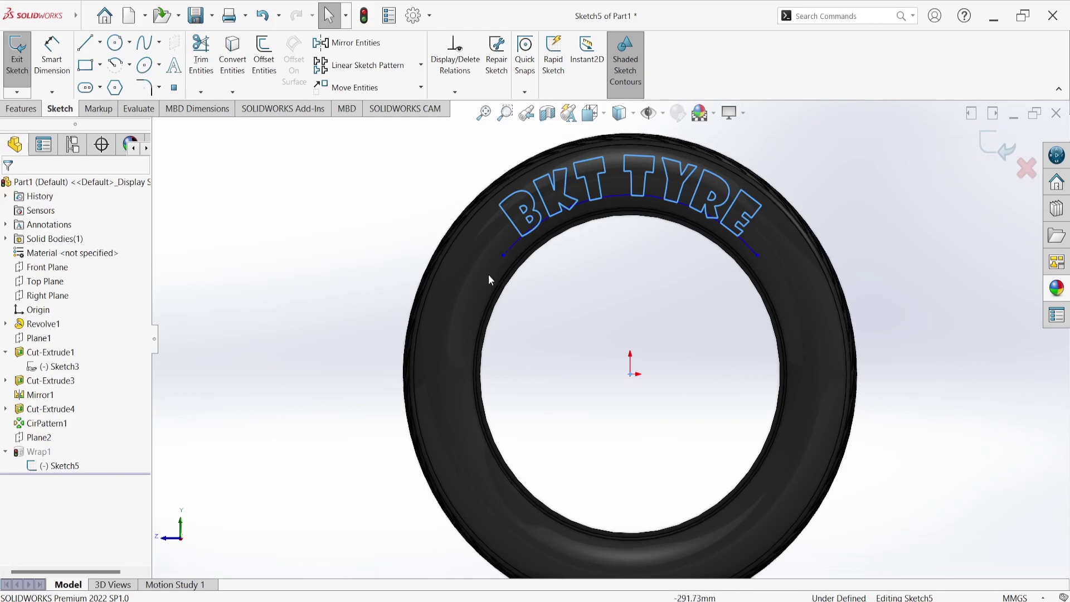
{"action": "left_click", "coordinate": [982, 139]}
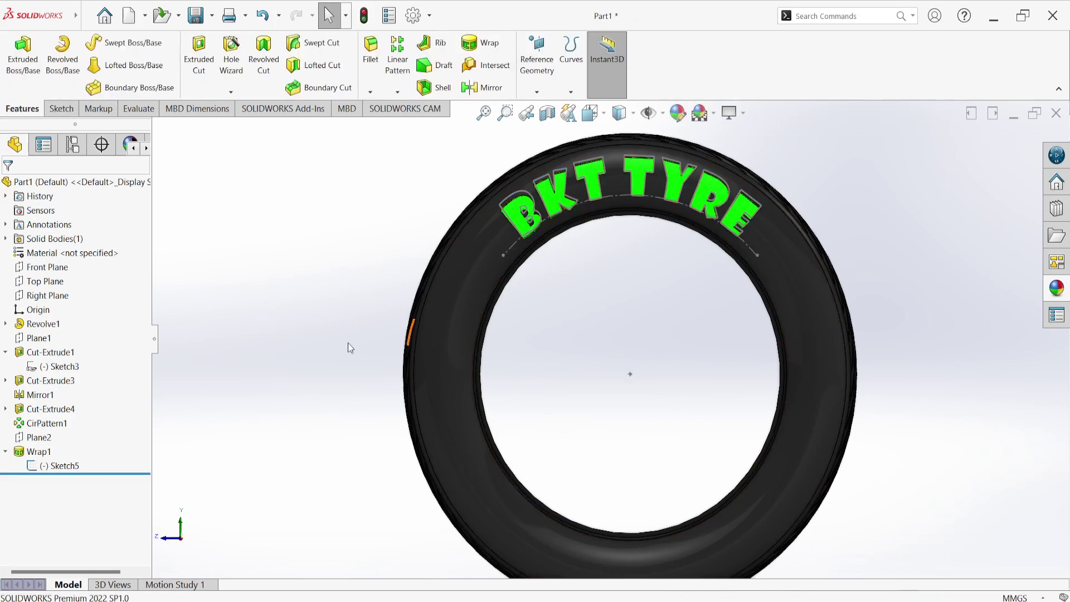
Reopen the text sketch and bring up the font choices for the BKT TYRE text
{"action": "right_click", "coordinate": [62, 466]}
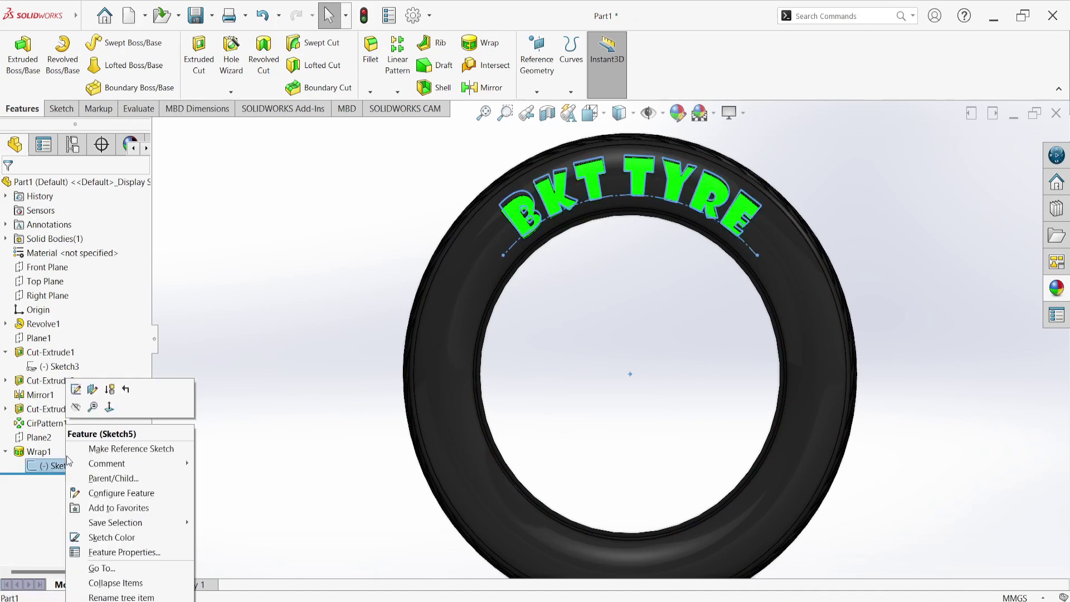
{"action": "left_click", "coordinate": [82, 394]}
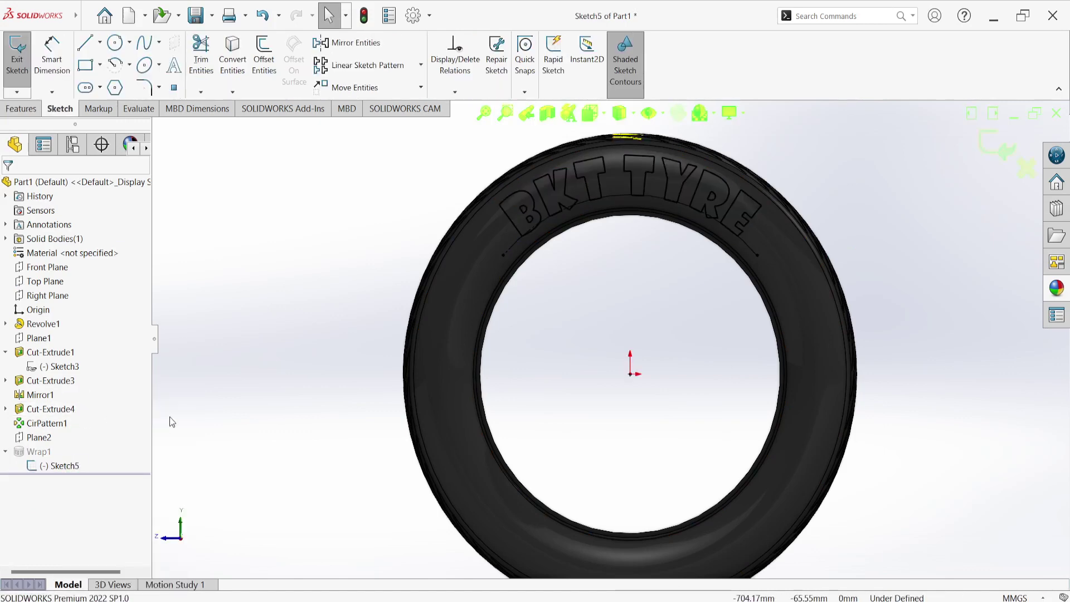
{"action": "double_click", "coordinate": [535, 198]}
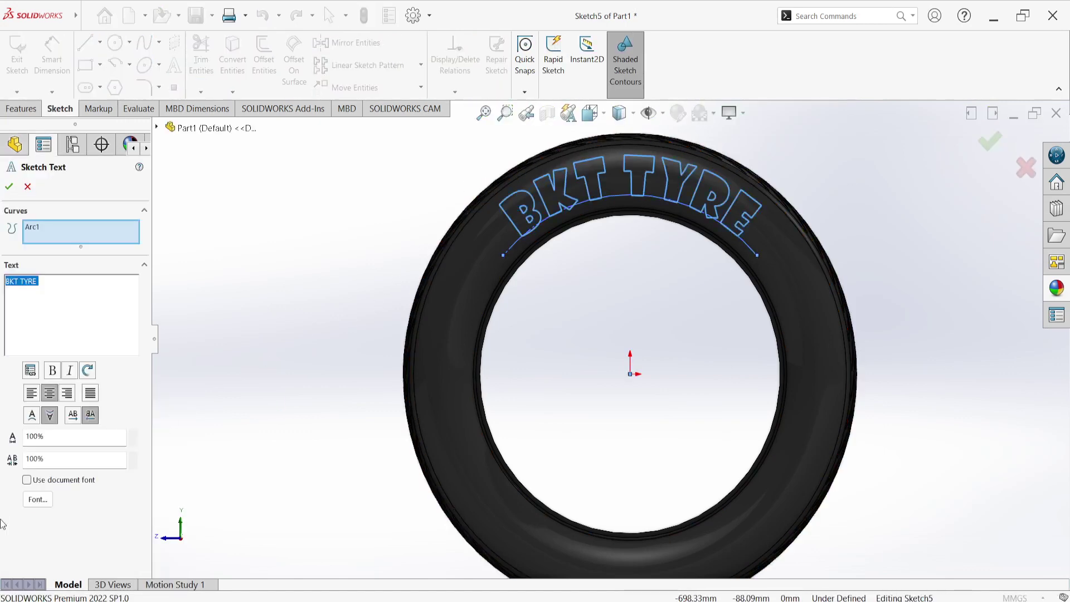
{"action": "left_click", "coordinate": [36, 499]}
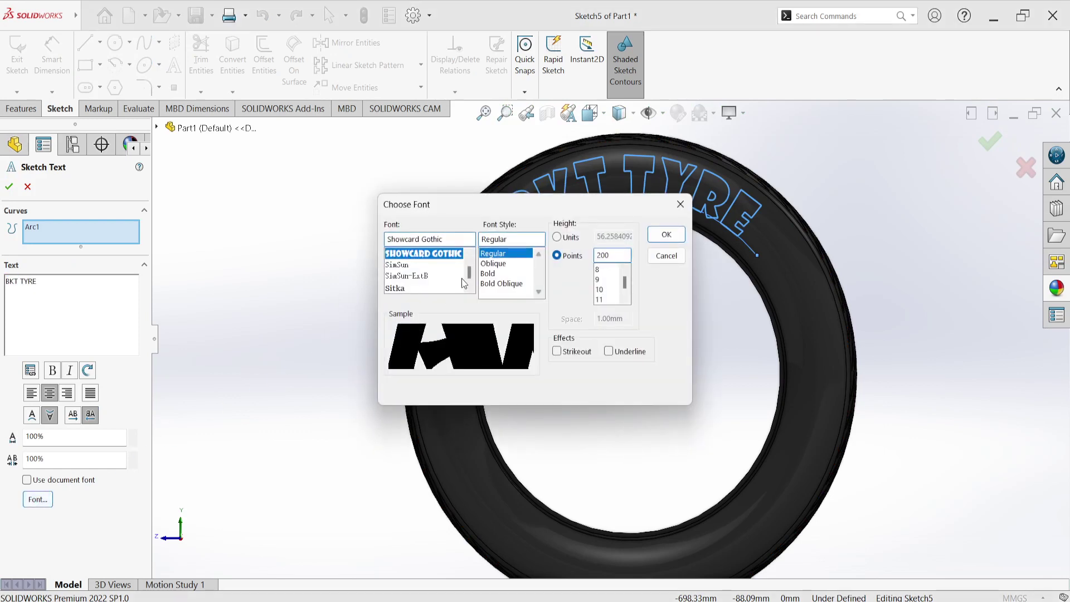
Set the BKT TYRE text font to Cooper Black and accept the sketch text
{"action": "scroll", "coordinate": [444, 275], "scroll_direction": "up", "scroll_amount": 1}
{"action": "scroll", "coordinate": [444, 274], "scroll_direction": "up", "scroll_amount": 1}
{"action": "scroll", "coordinate": [444, 274], "scroll_direction": "up", "scroll_amount": 1}
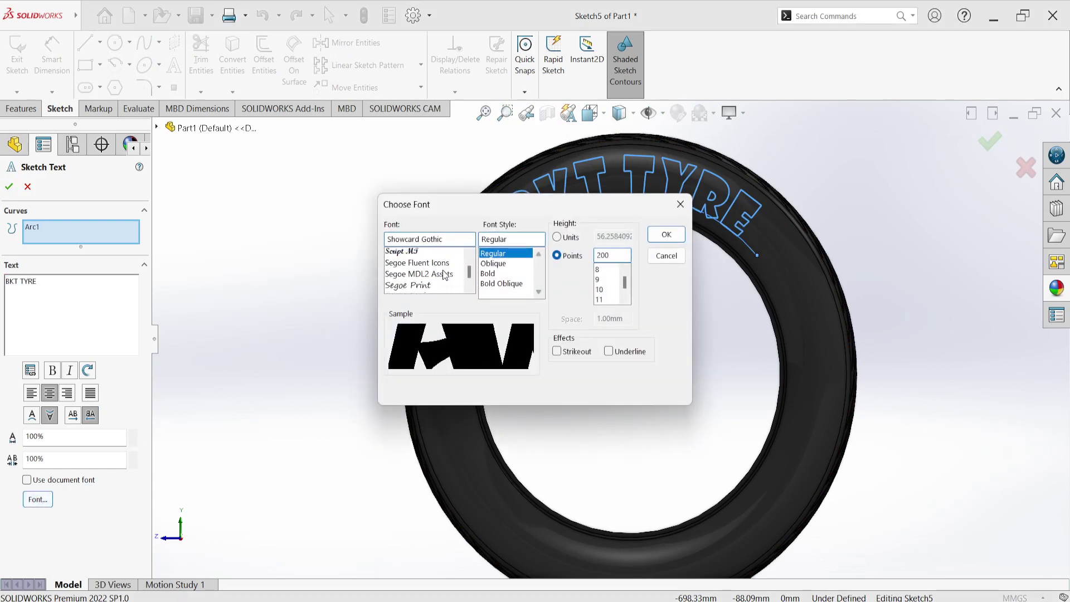
{"action": "scroll", "coordinate": [444, 275], "scroll_direction": "up", "scroll_amount": 1}
{"action": "scroll", "coordinate": [444, 274], "scroll_direction": "up", "scroll_amount": 1}
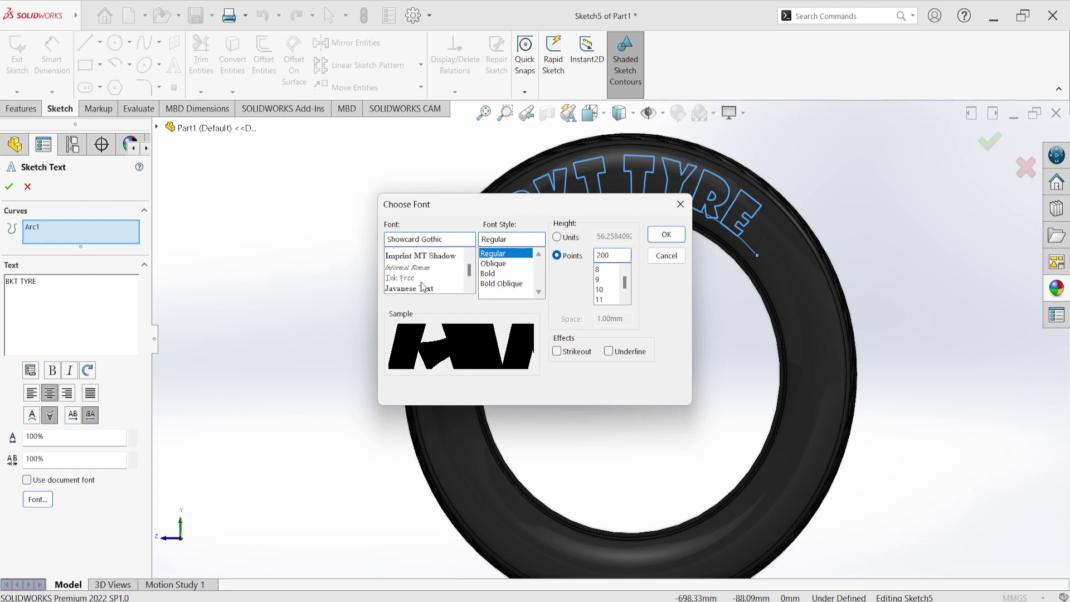
{"action": "scroll", "coordinate": [422, 287], "scroll_direction": "up", "scroll_amount": 1}
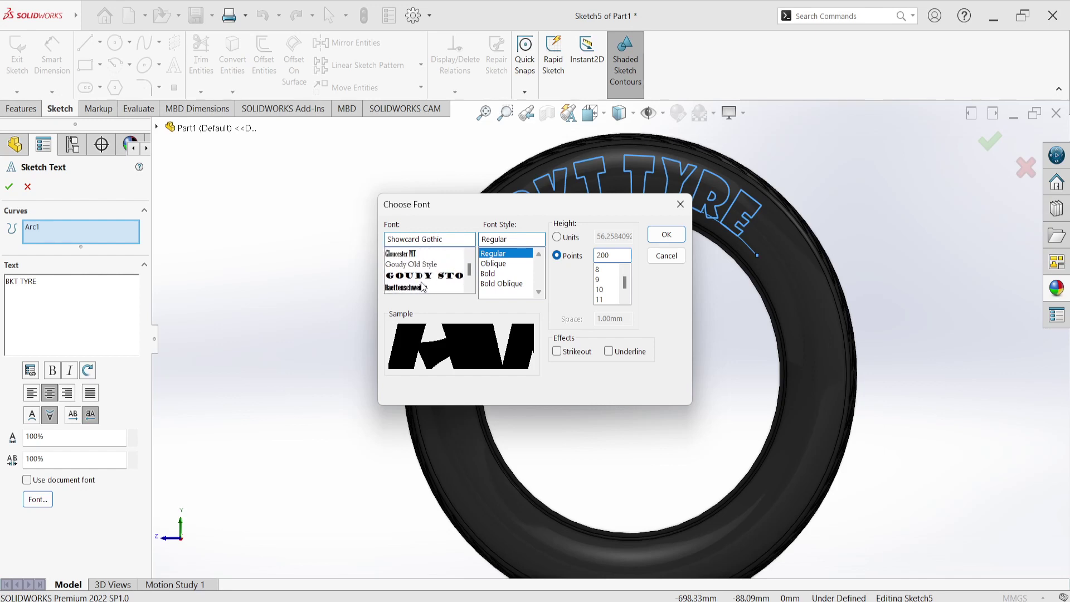
{"action": "scroll", "coordinate": [422, 286], "scroll_direction": "up", "scroll_amount": 1}
{"action": "scroll", "coordinate": [424, 287], "scroll_direction": "up", "scroll_amount": 1}
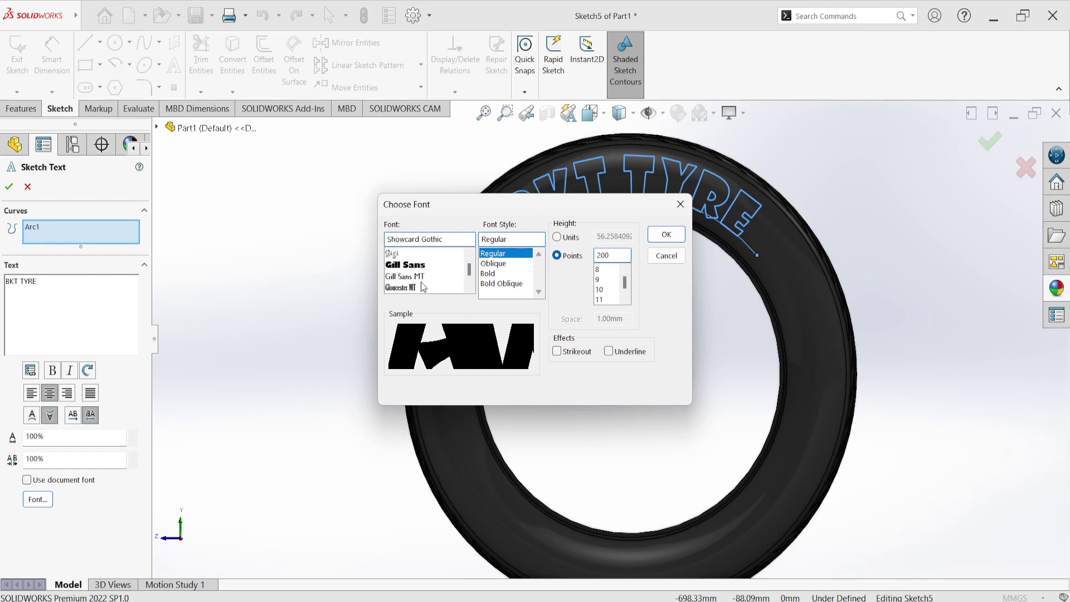
{"action": "scroll", "coordinate": [423, 287], "scroll_direction": "up", "scroll_amount": 2}
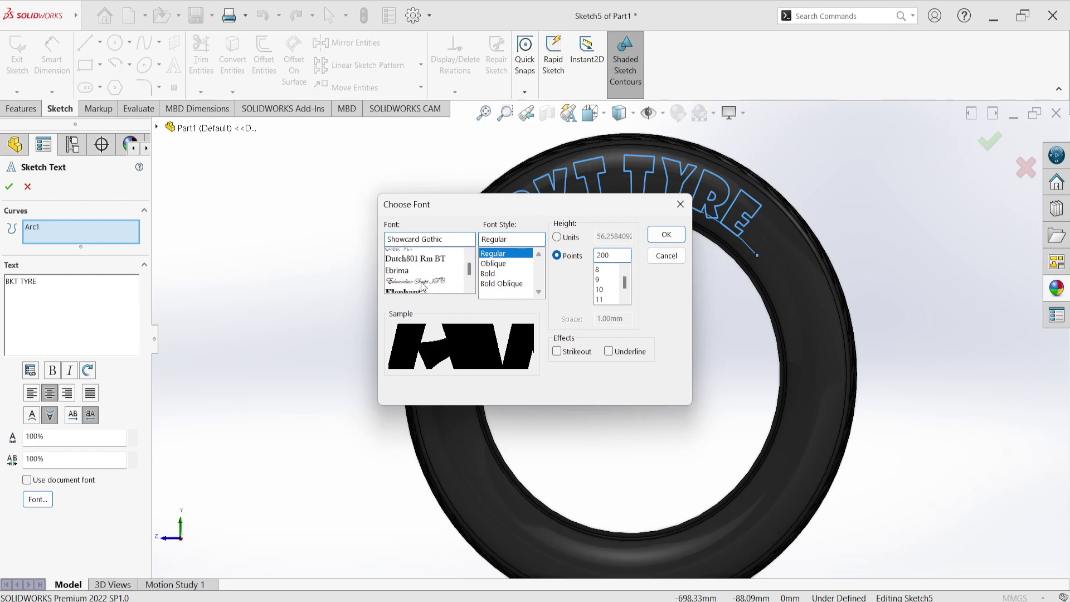
{"action": "scroll", "coordinate": [423, 286], "scroll_direction": "down", "scroll_amount": 1}
{"action": "scroll", "coordinate": [422, 286], "scroll_direction": "up", "scroll_amount": 1}
{"action": "scroll", "coordinate": [422, 286], "scroll_direction": "down", "scroll_amount": 1}
{"action": "scroll", "coordinate": [423, 286], "scroll_direction": "down", "scroll_amount": 1}
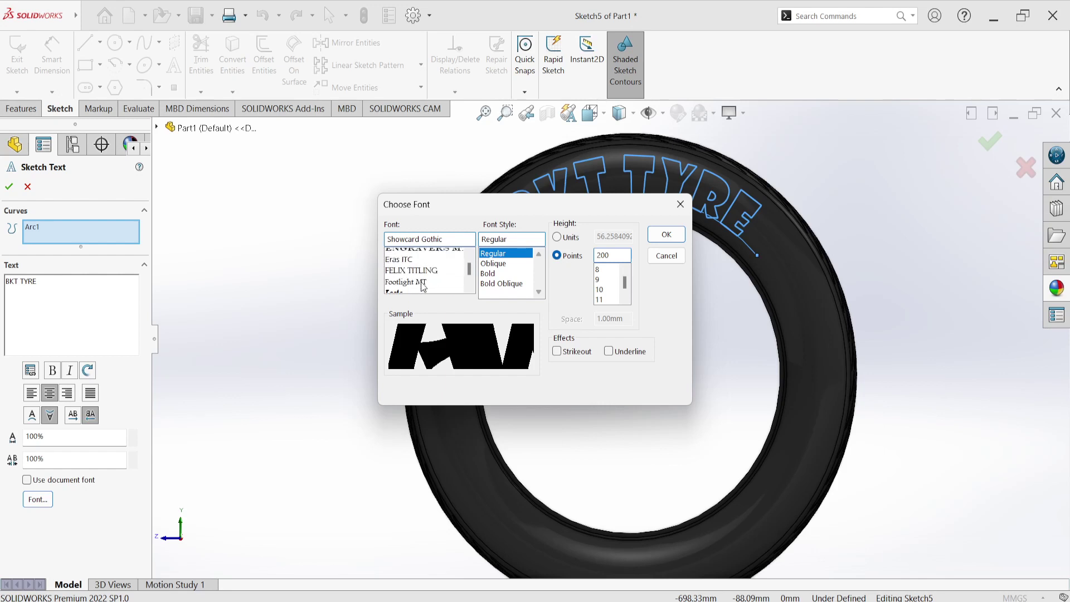
{"action": "scroll", "coordinate": [422, 286], "scroll_direction": "up", "scroll_amount": 1}
{"action": "scroll", "coordinate": [436, 289], "scroll_direction": "up", "scroll_amount": 1}
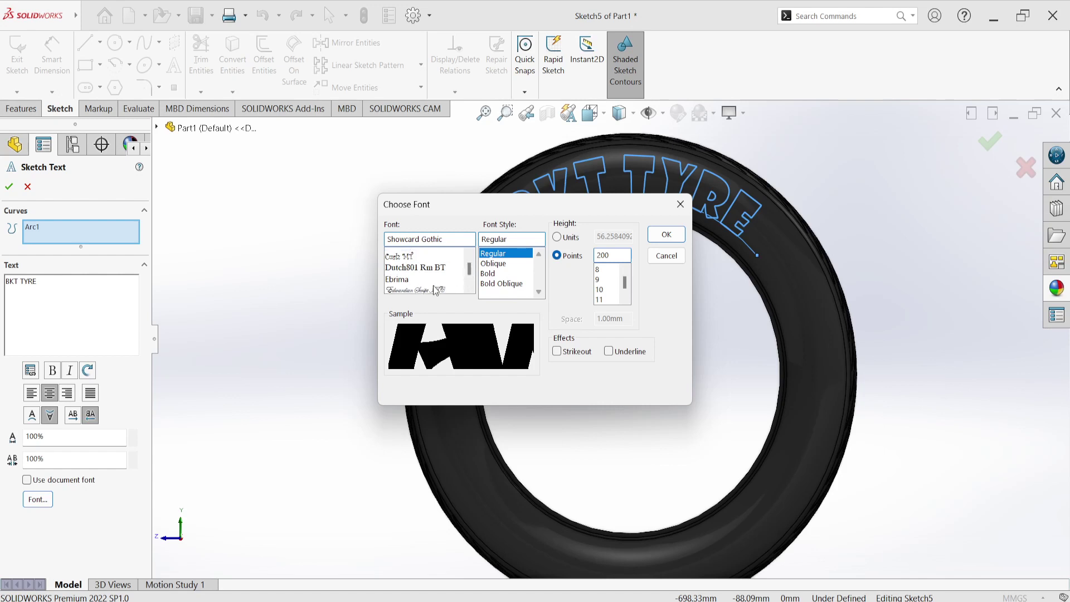
{"action": "scroll", "coordinate": [435, 290], "scroll_direction": "up", "scroll_amount": 2}
{"action": "scroll", "coordinate": [435, 290], "scroll_direction": "up", "scroll_amount": 2}
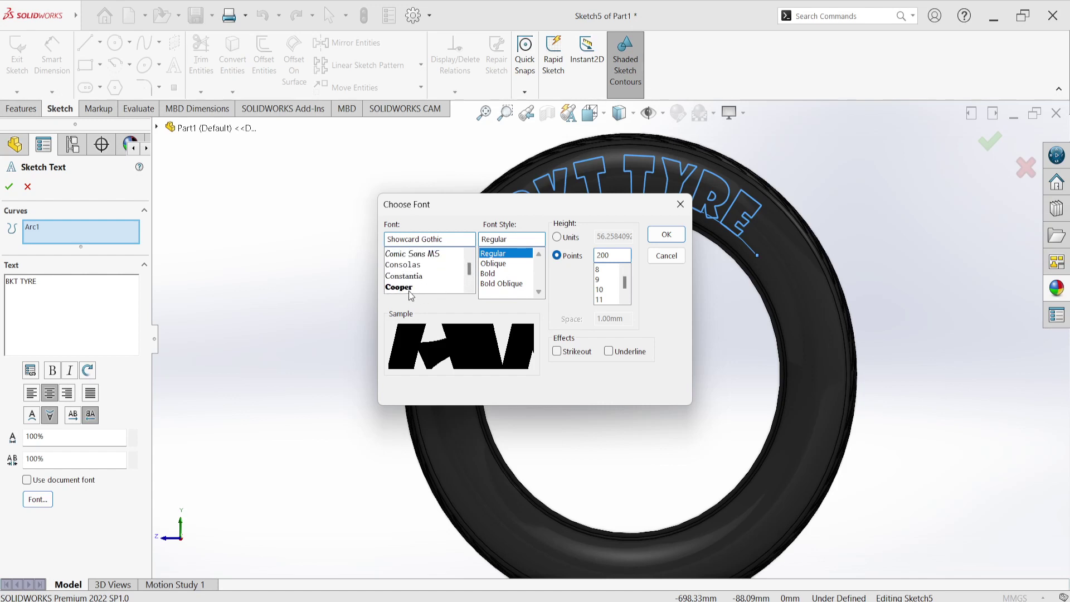
{"action": "left_click", "coordinate": [418, 287]}
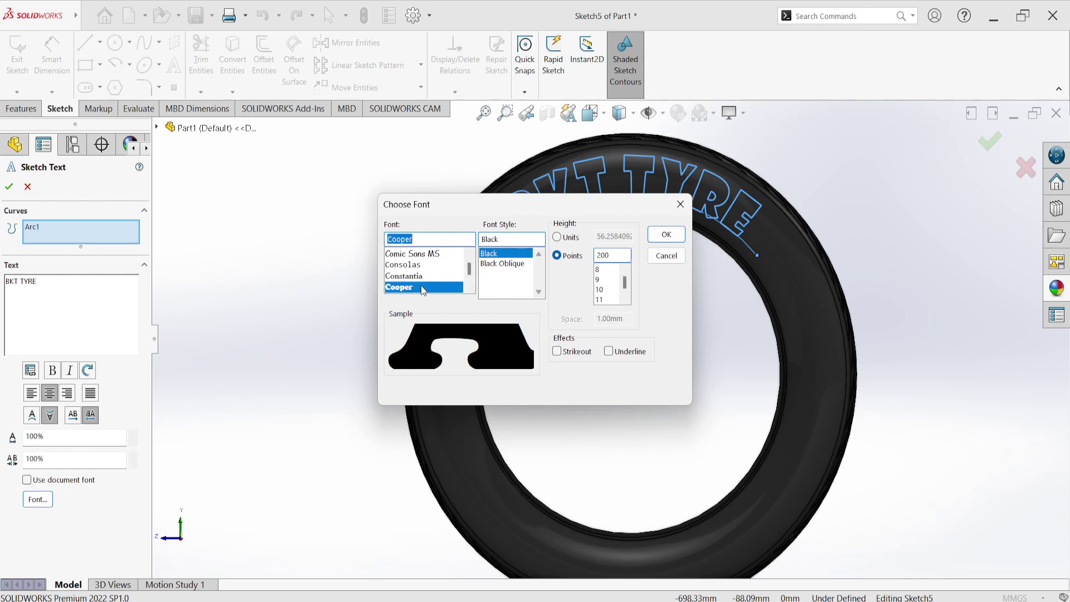
{"action": "left_click", "coordinate": [666, 235]}
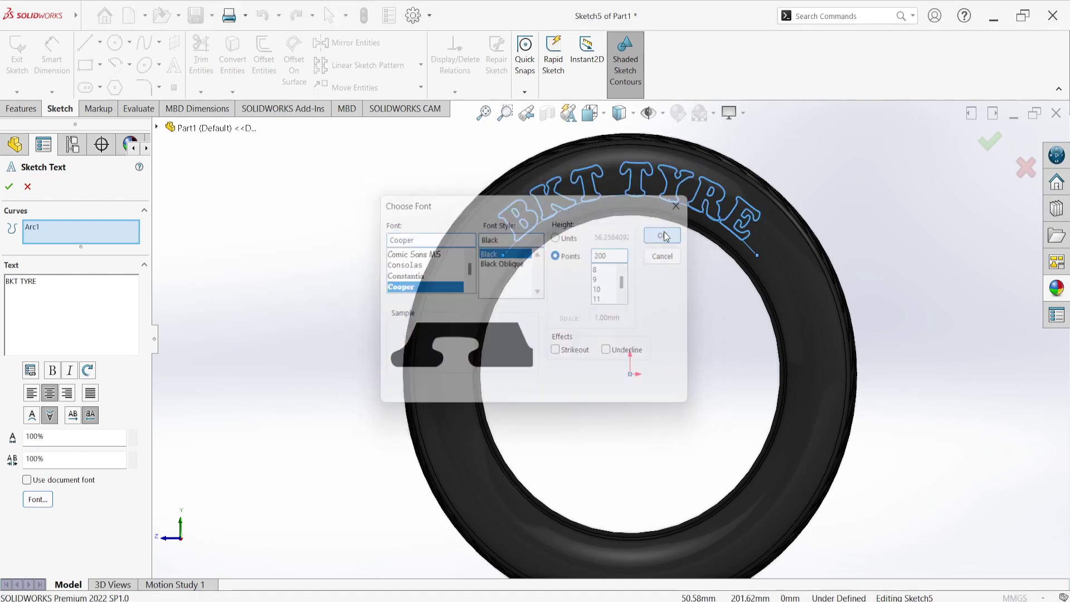
{"action": "left_click", "coordinate": [8, 189]}
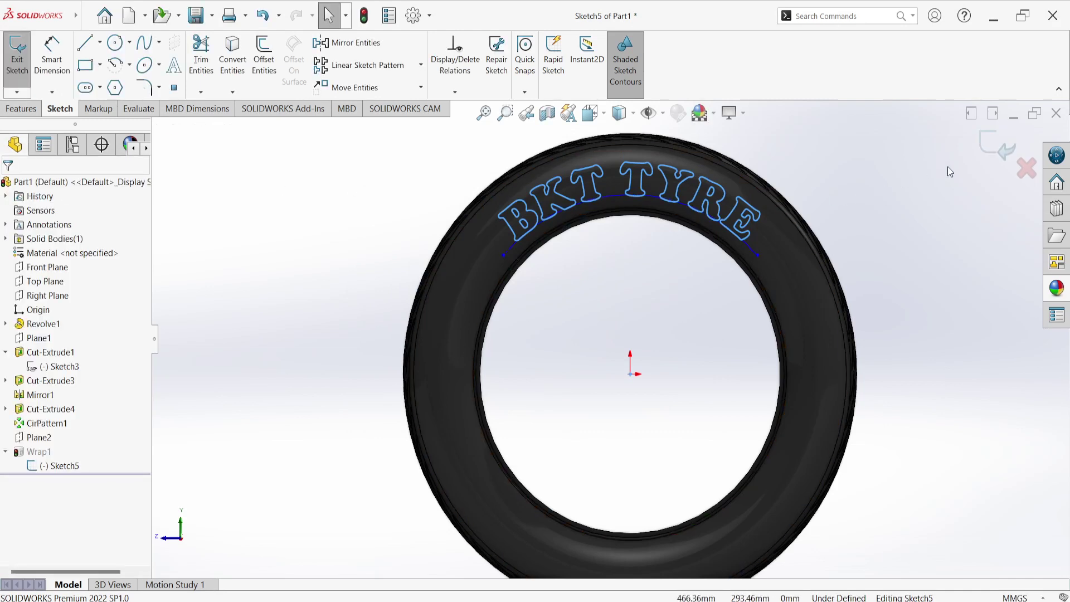
Exit the sketch to rebuild Wrap1 and switch to the isometric view
{"action": "left_click", "coordinate": [997, 146]}
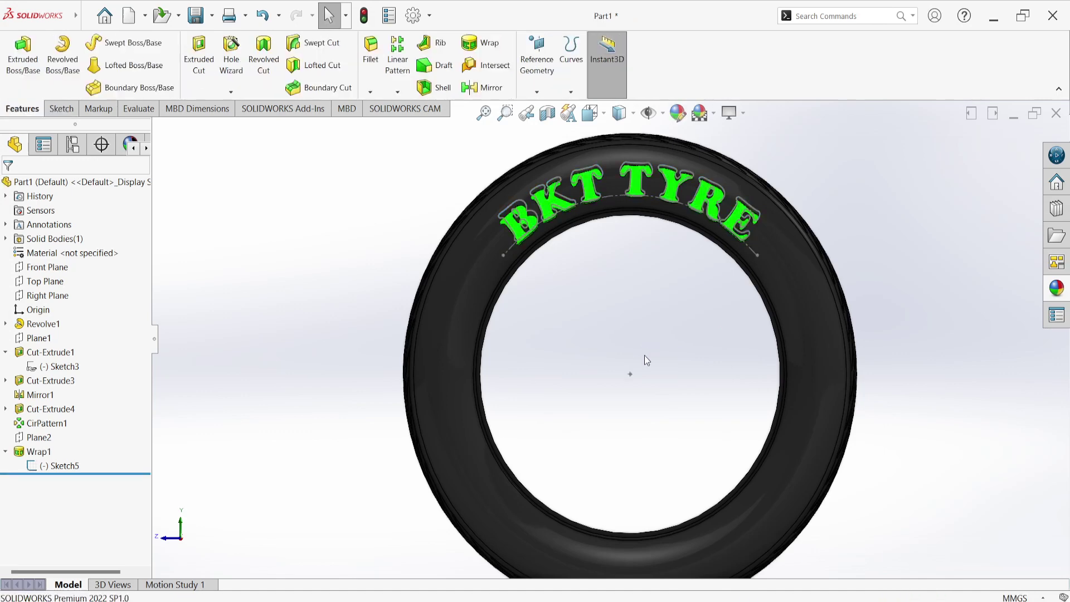
{"action": "key", "text": "space"}
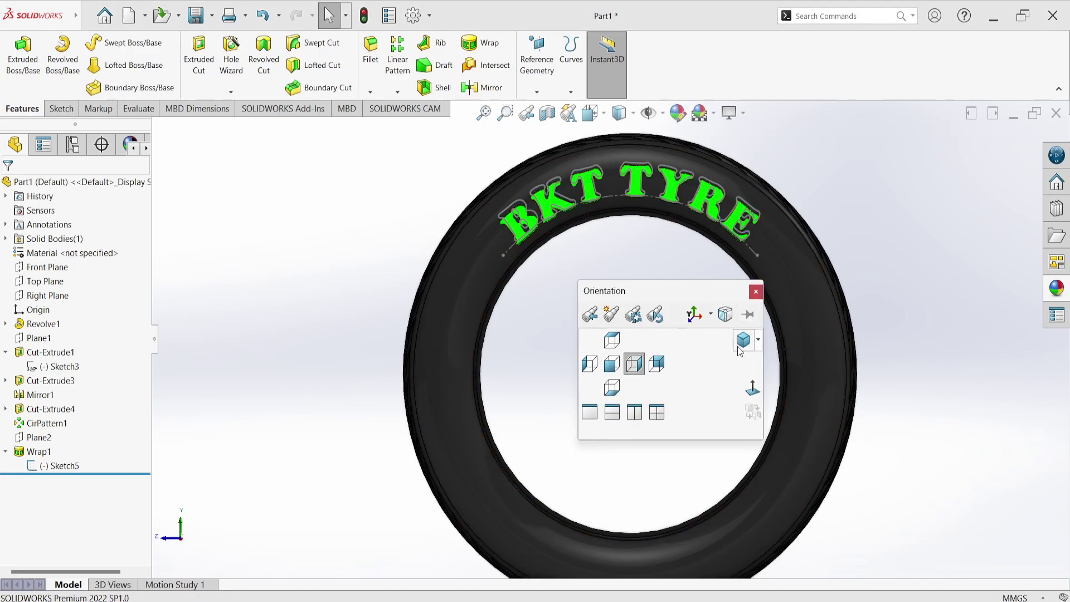
{"action": "left_click", "coordinate": [739, 345]}
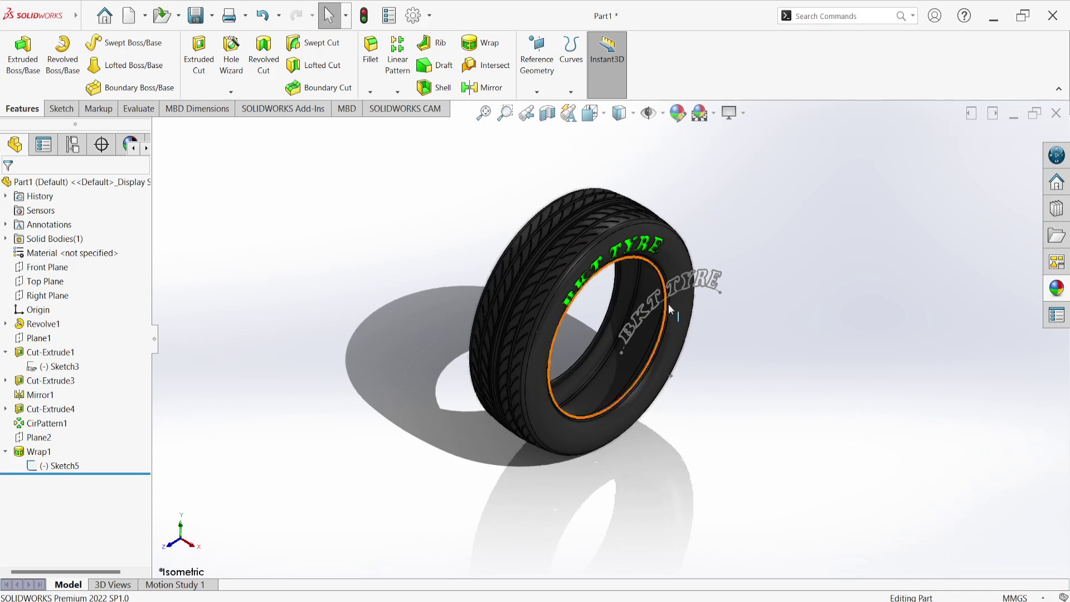
{"action": "right_click", "coordinate": [711, 312]}
{"action": "left_click", "coordinate": [744, 221]}
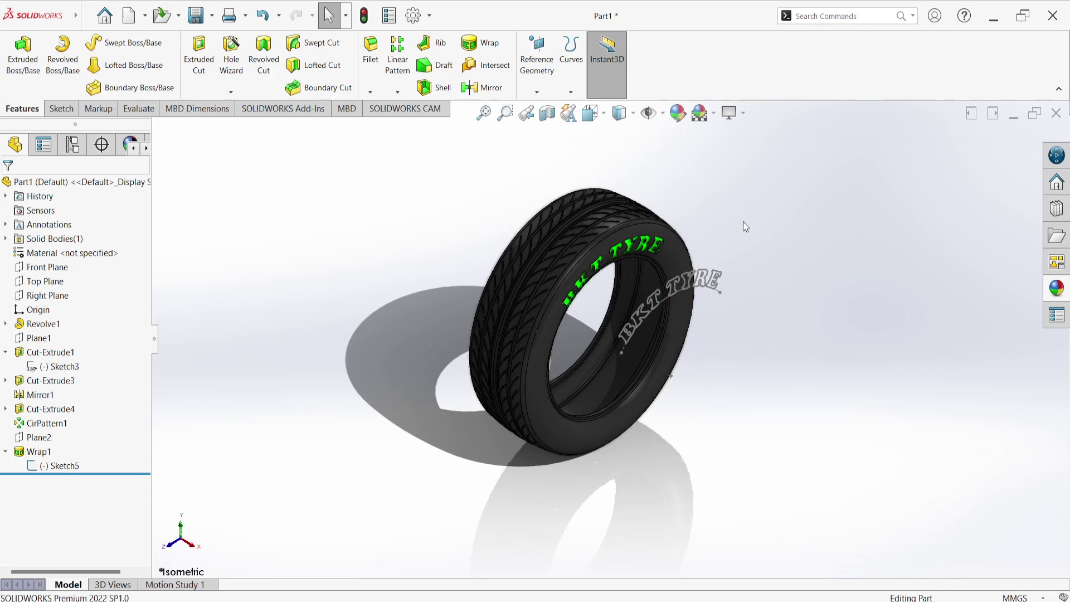
Hide Sketch5 and orbit the tyre to face the lettered sidewall
{"action": "right_click", "coordinate": [63, 466]}
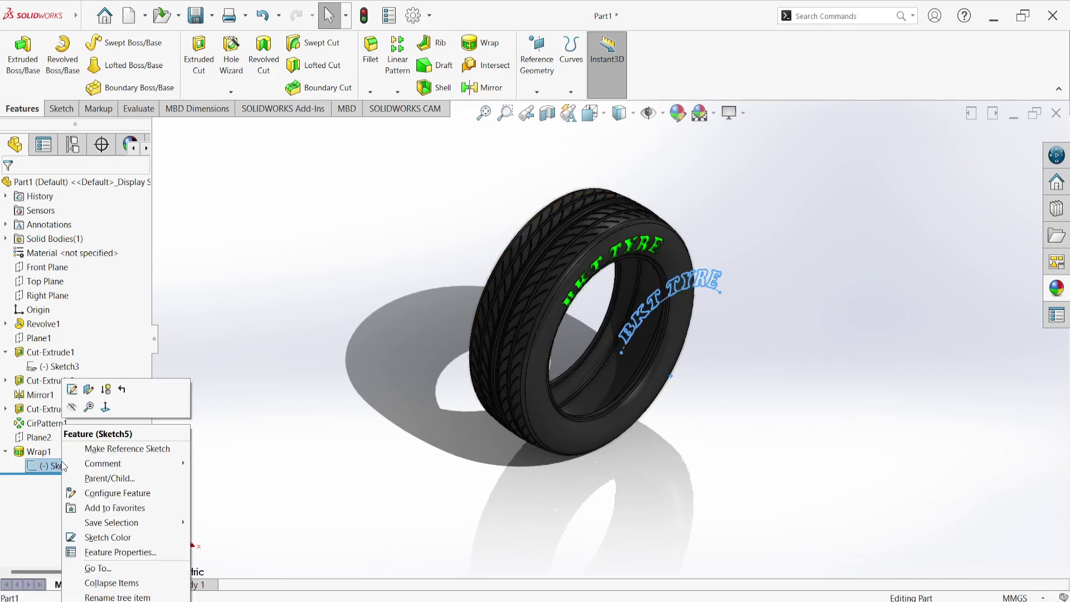
{"action": "left_click", "coordinate": [72, 408]}
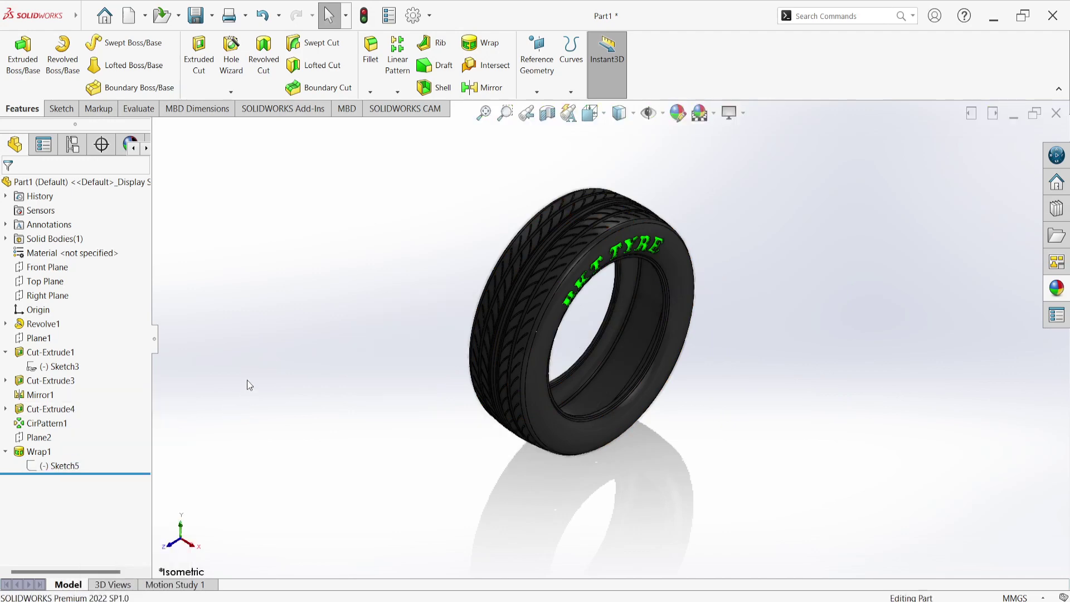
{"action": "middle_click_drag", "start_coordinate": [340, 431], "coordinate": [321, 344]}
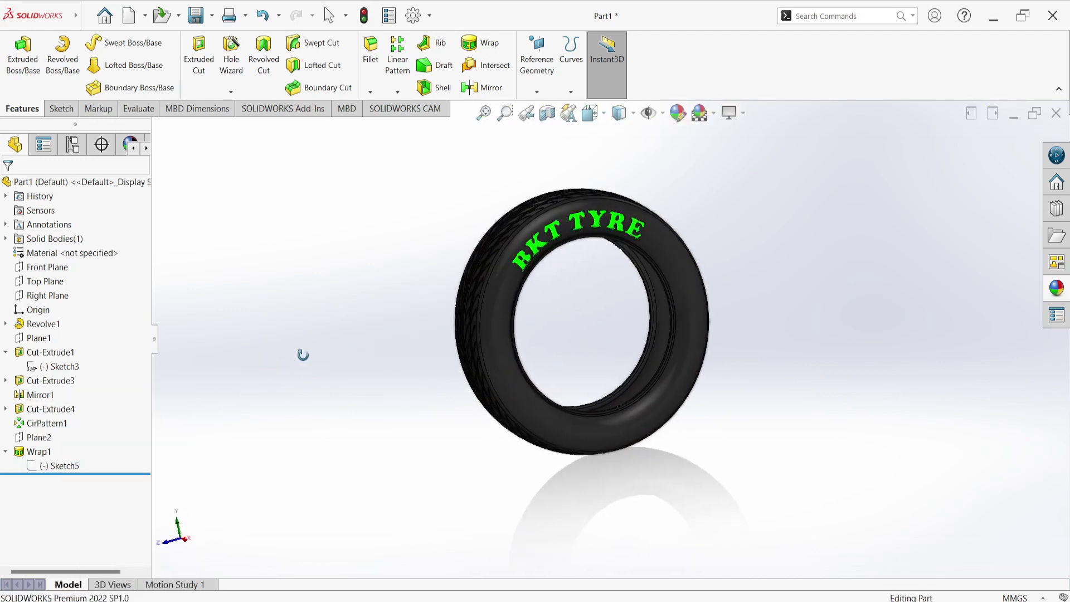
{"action": "scroll", "coordinate": [576, 295], "scroll_direction": "down", "scroll_amount": 3}
{"action": "scroll", "coordinate": [537, 255], "scroll_direction": "down", "scroll_amount": 2}
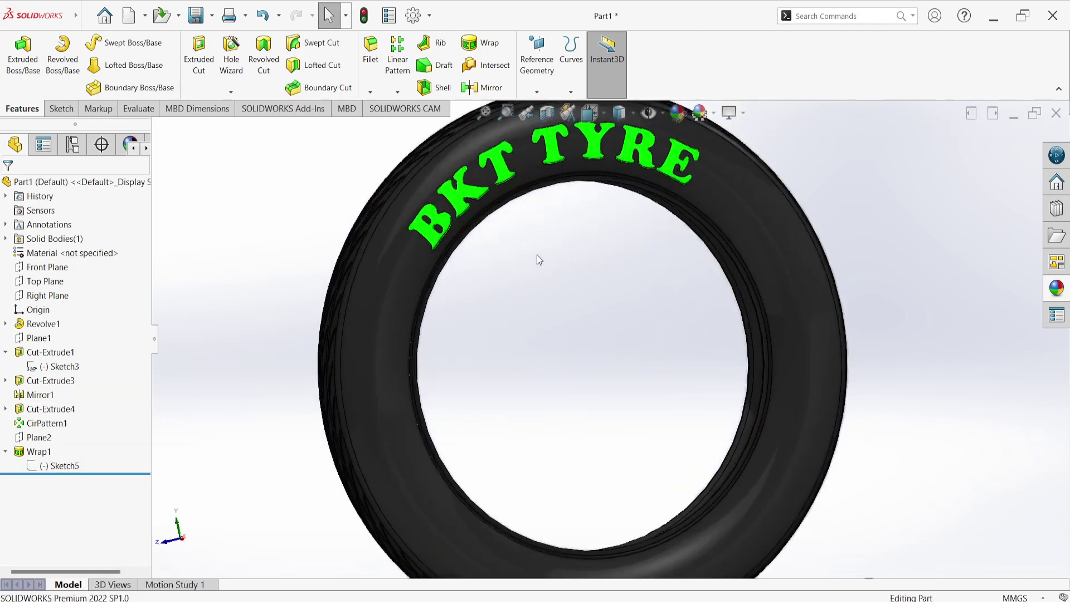
{"action": "scroll", "coordinate": [536, 245], "scroll_direction": "up", "scroll_amount": 3}
{"action": "scroll", "coordinate": [540, 240], "scroll_direction": "down", "scroll_amount": 3}
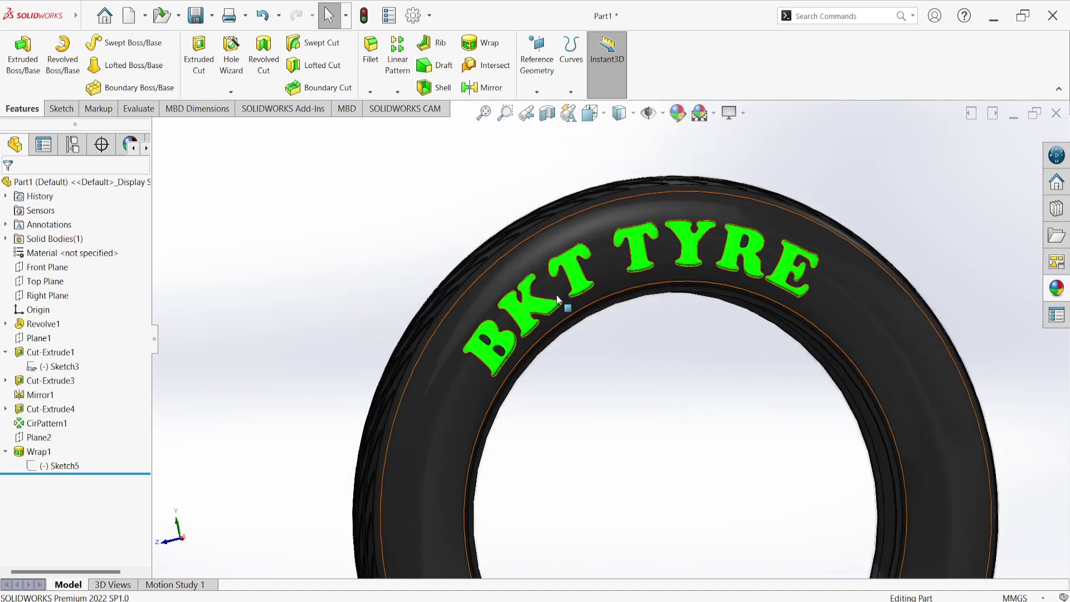
{"action": "scroll", "coordinate": [557, 334], "scroll_direction": "up", "scroll_amount": 4}
{"action": "mouse_move", "coordinate": [413, 413]}
{"action": "middle_mouse_down"}
{"action": "mouse_move", "coordinate": [356, 389]}
{"action": "mouse_move", "coordinate": [396, 425]}
{"action": "mouse_move", "coordinate": [414, 475]}
{"action": "middle_mouse_up"}
{"action": "scroll", "coordinate": [616, 376], "scroll_direction": "down", "scroll_amount": 3}
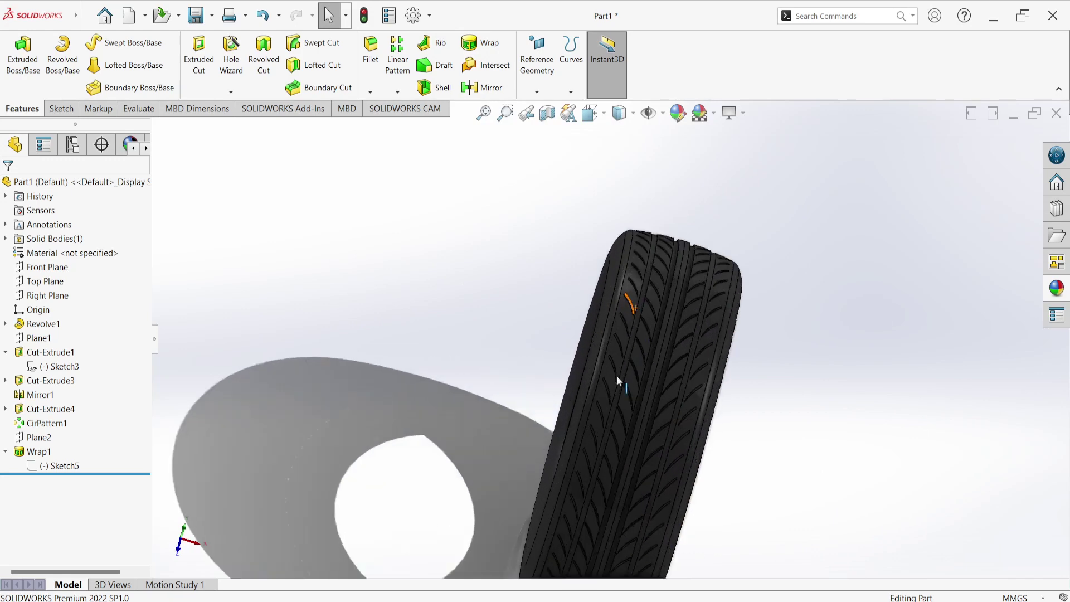
{"action": "scroll", "coordinate": [656, 372], "scroll_direction": "down", "scroll_amount": 3}
{"action": "scroll", "coordinate": [658, 370], "scroll_direction": "up", "scroll_amount": 3}
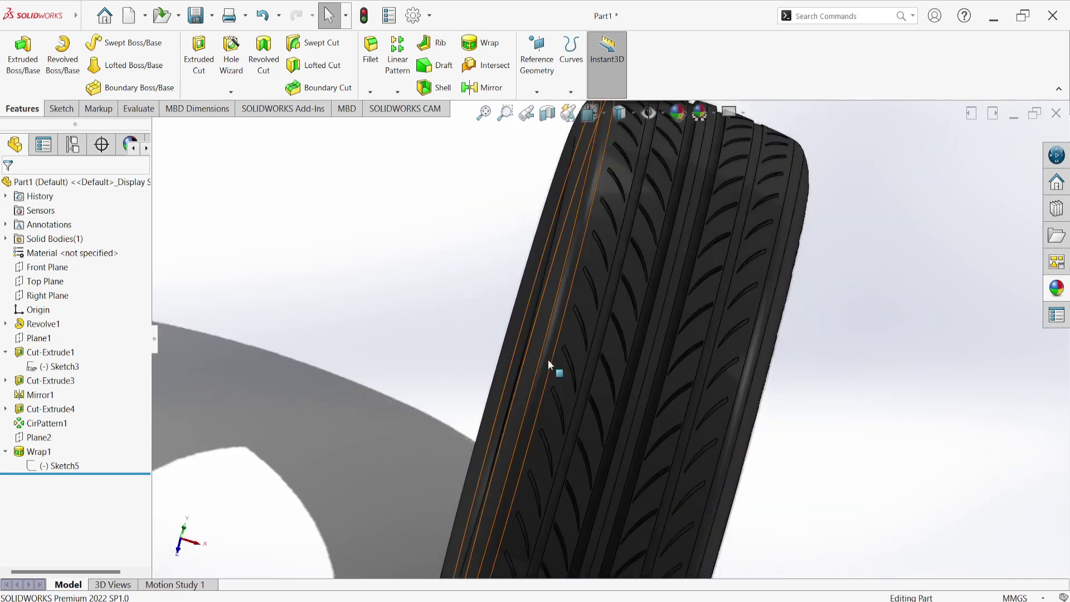
{"action": "scroll", "coordinate": [535, 363], "scroll_direction": "up", "scroll_amount": 2}
{"action": "mouse_move", "coordinate": [335, 326]}
{"action": "middle_mouse_down"}
{"action": "mouse_move", "coordinate": [446, 348]}
{"action": "mouse_move", "coordinate": [429, 490]}
{"action": "mouse_move", "coordinate": [300, 477]}
{"action": "mouse_move", "coordinate": [390, 473]}
{"action": "middle_mouse_up"}
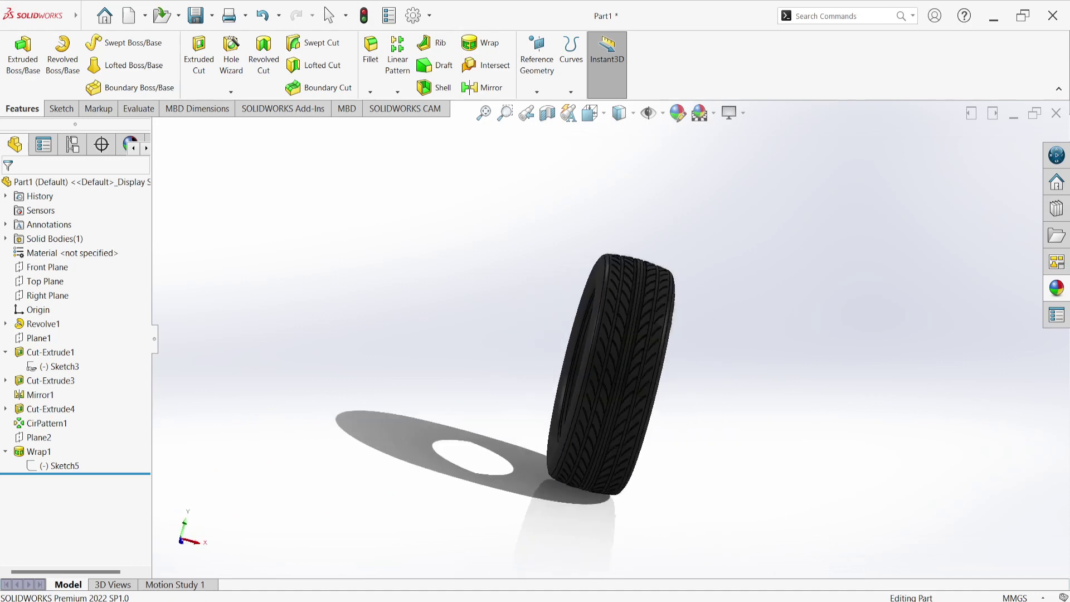
{"action": "scroll", "coordinate": [622, 318], "scroll_direction": "down", "scroll_amount": 3}
{"action": "scroll", "coordinate": [627, 319], "scroll_direction": "down", "scroll_amount": 2}
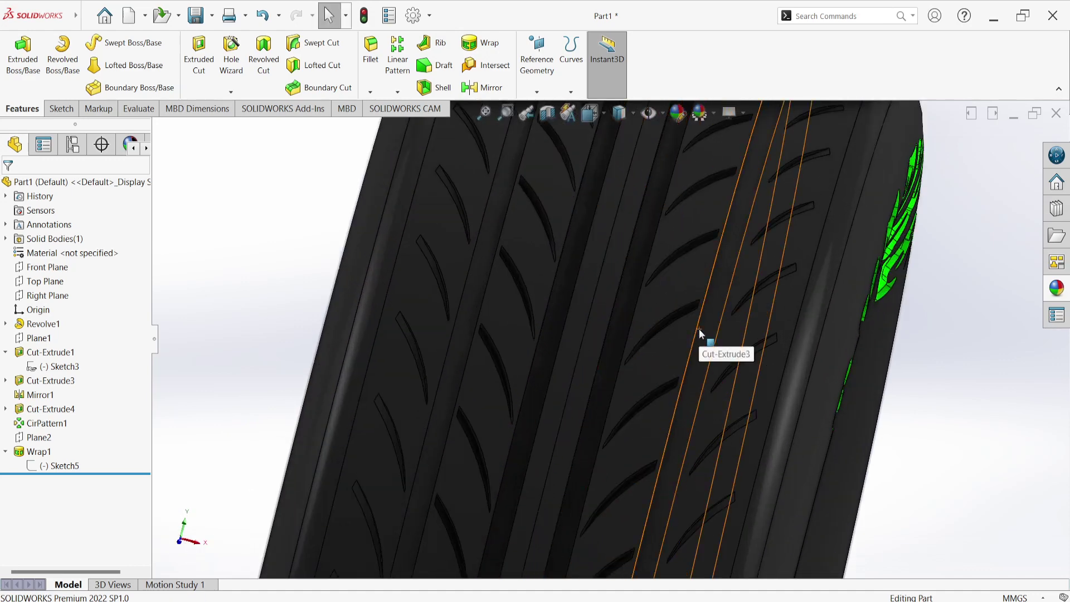
{"action": "scroll", "coordinate": [291, 305], "scroll_direction": "up", "scroll_amount": 5}
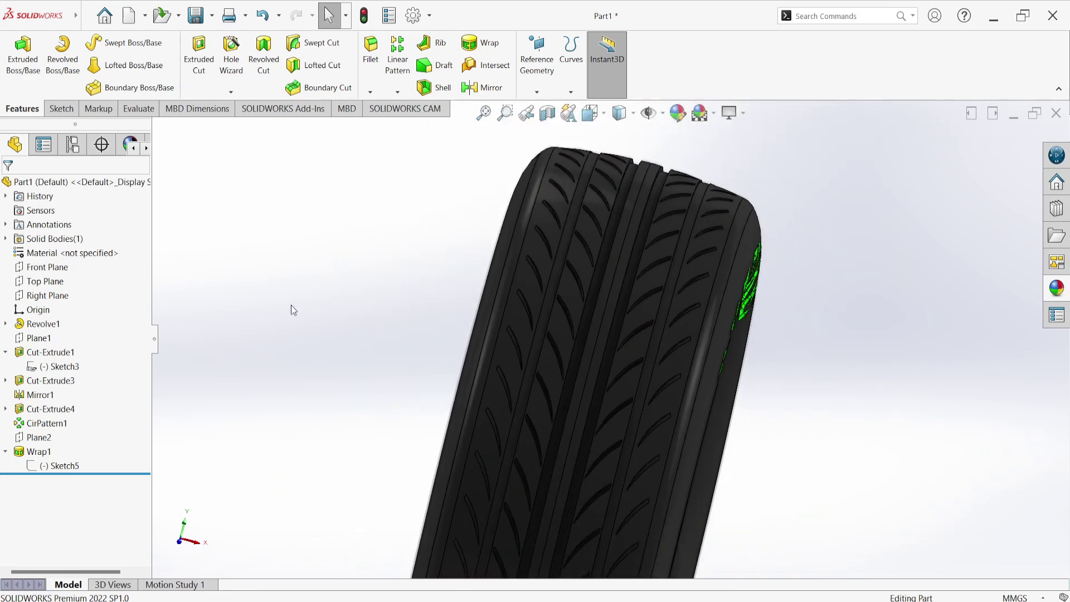
{"action": "middle_click_drag", "start_coordinate": [309, 300], "coordinate": [363, 353]}
{"action": "scroll", "coordinate": [205, 315], "scroll_direction": "down", "scroll_amount": 3}
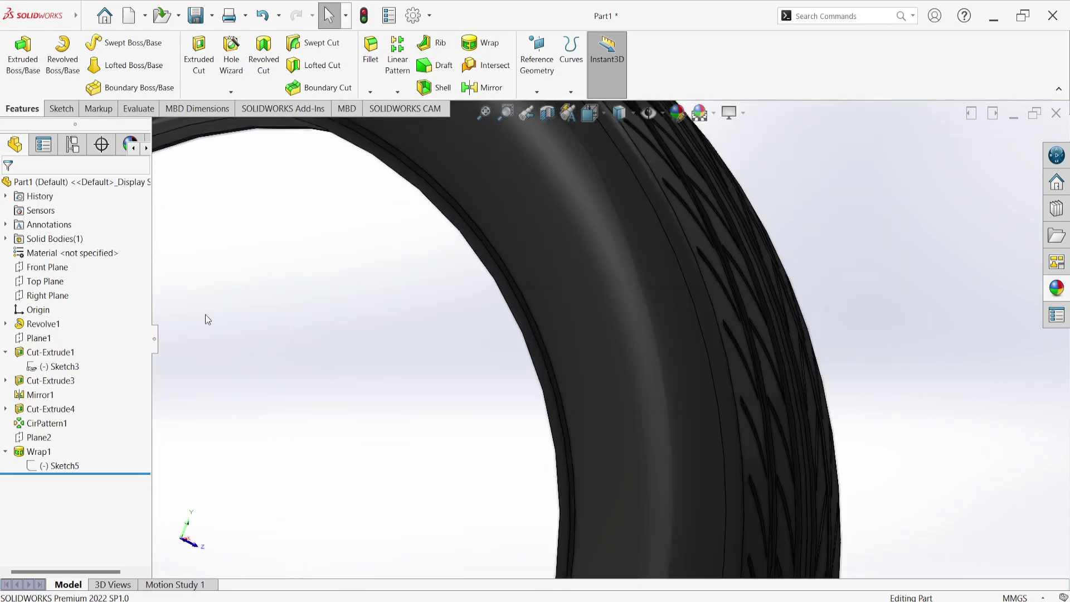
{"action": "scroll", "coordinate": [203, 308], "scroll_direction": "up", "scroll_amount": 2}
{"action": "middle_click_drag", "start_coordinate": [202, 309], "coordinate": [246, 326]}
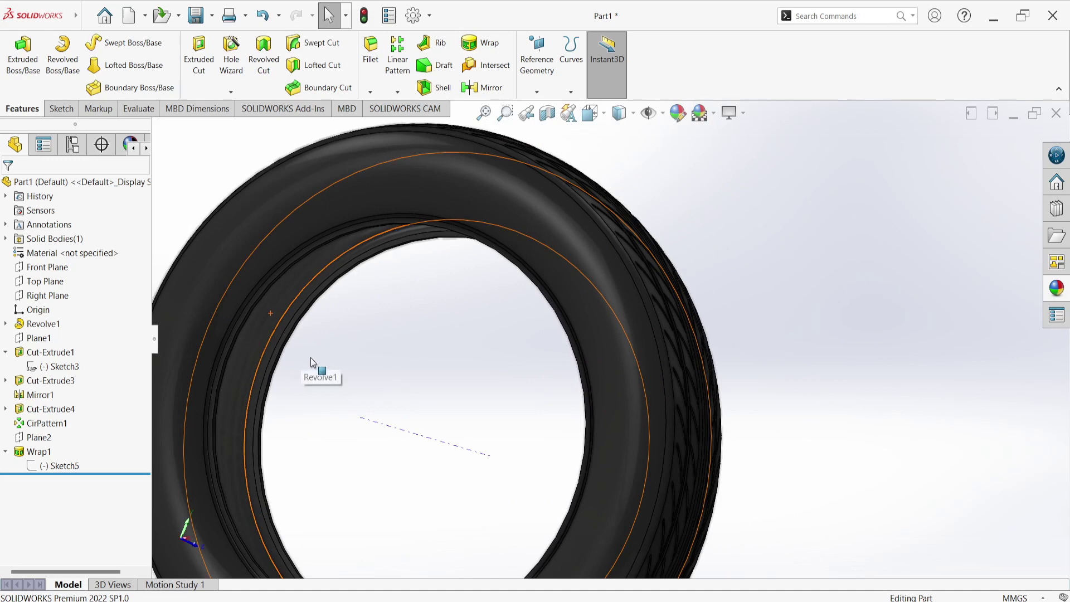
{"action": "middle_click_drag", "start_coordinate": [309, 356], "coordinate": [259, 358]}
{"action": "scroll", "coordinate": [281, 351], "scroll_direction": "down", "scroll_amount": 5}
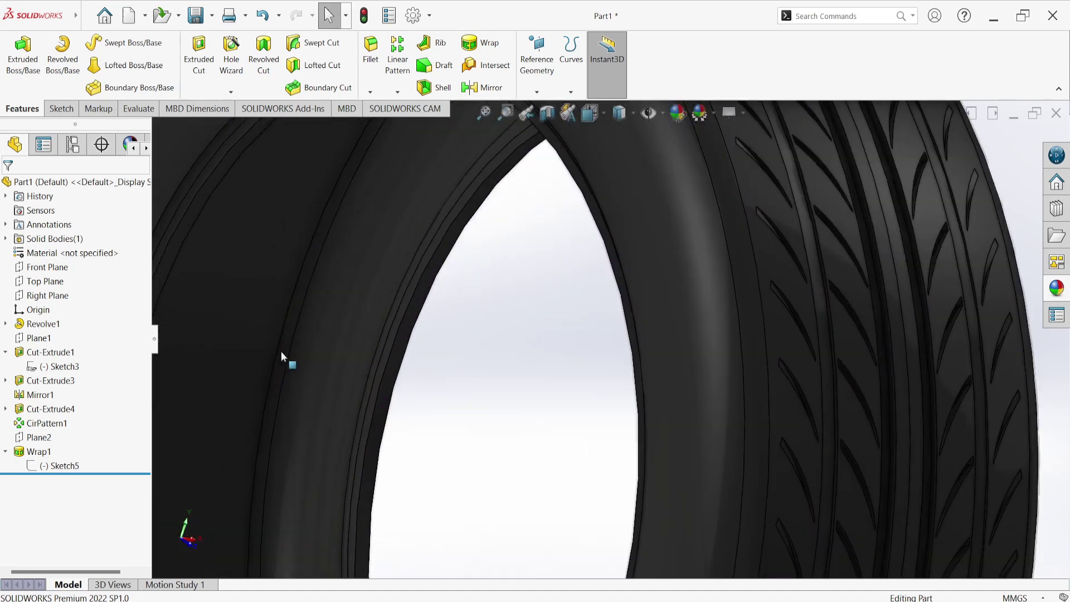
{"action": "left_click", "coordinate": [339, 333]}
{"action": "key", "text": "f"}
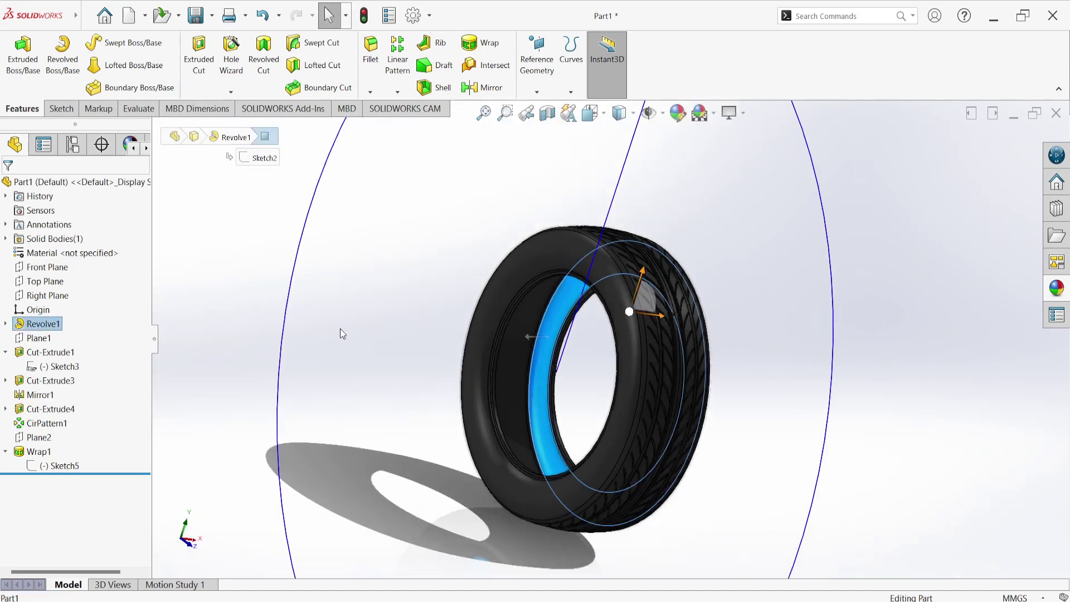
Deselect Revolve1 and show the lettered tyre in isometric view
{"action": "left_click", "coordinate": [342, 273]}
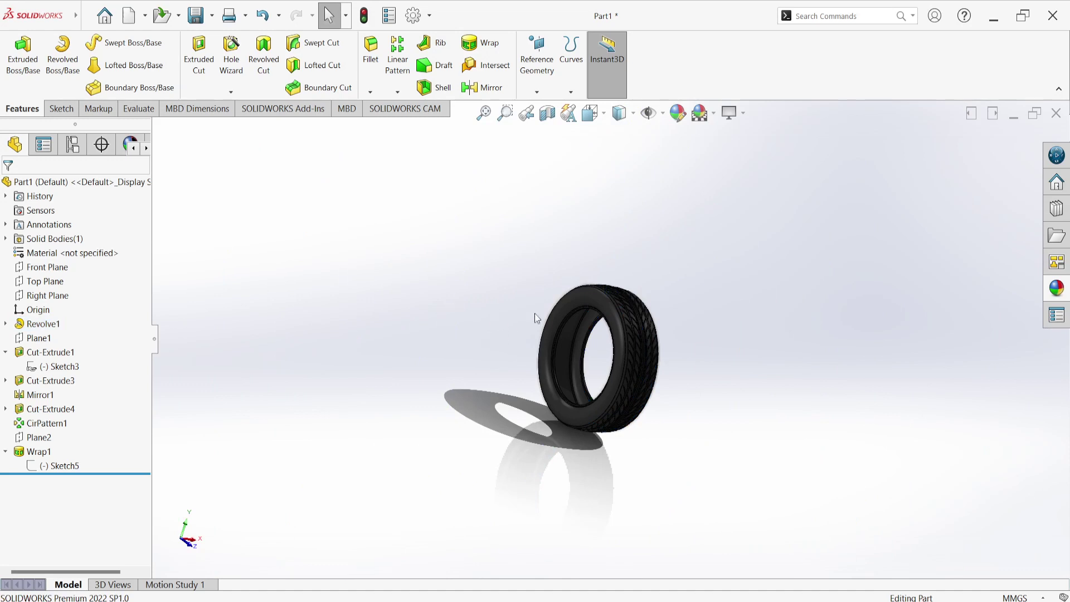
{"action": "middle_click_drag", "start_coordinate": [754, 377], "coordinate": [707, 375]}
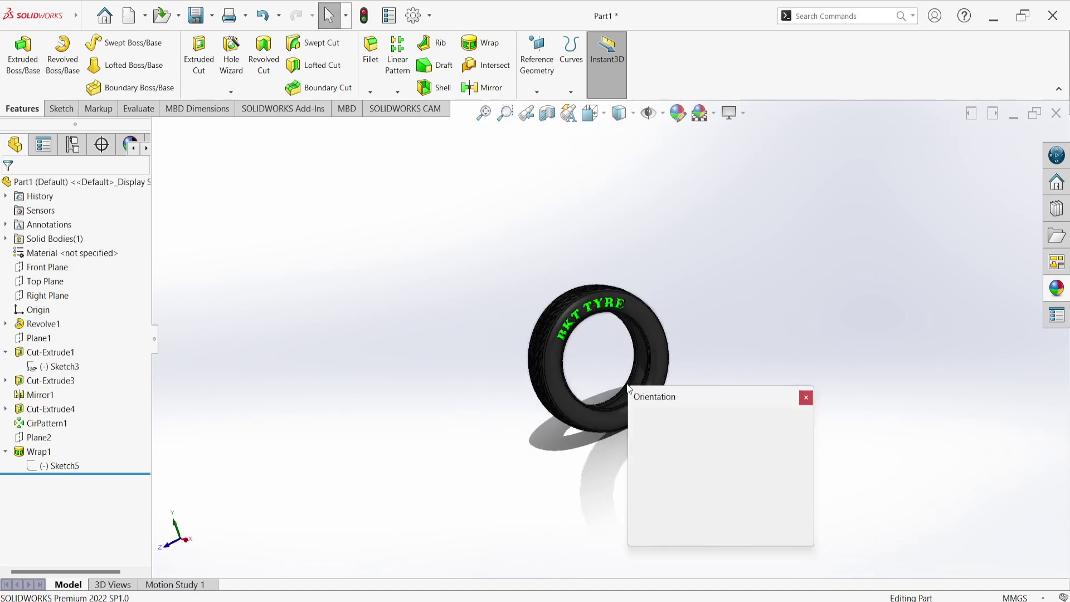
{"action": "key", "text": "space"}
{"action": "left_click", "coordinate": [791, 448]}
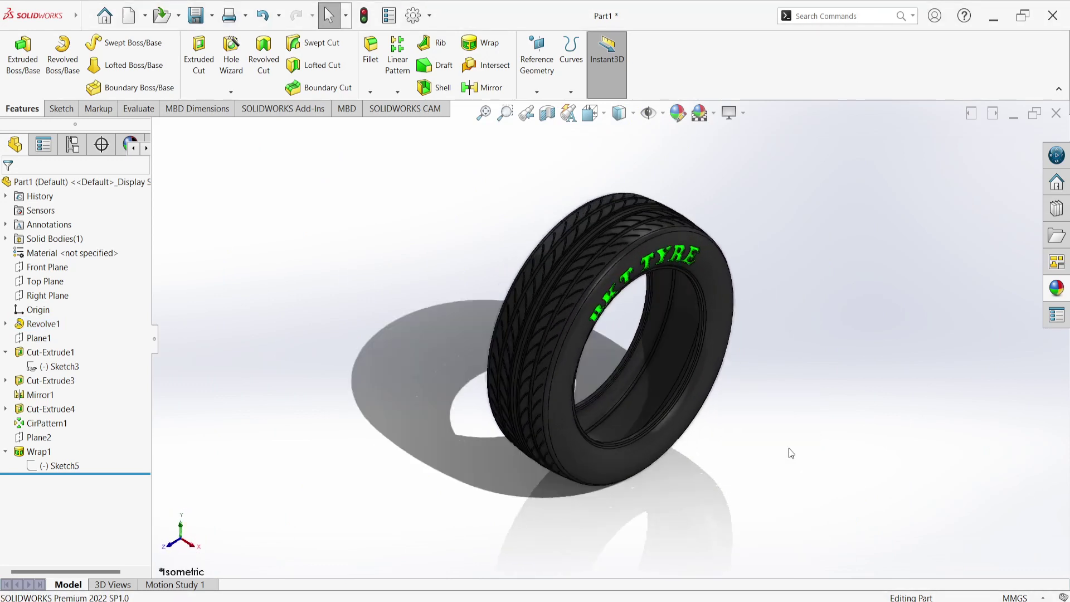